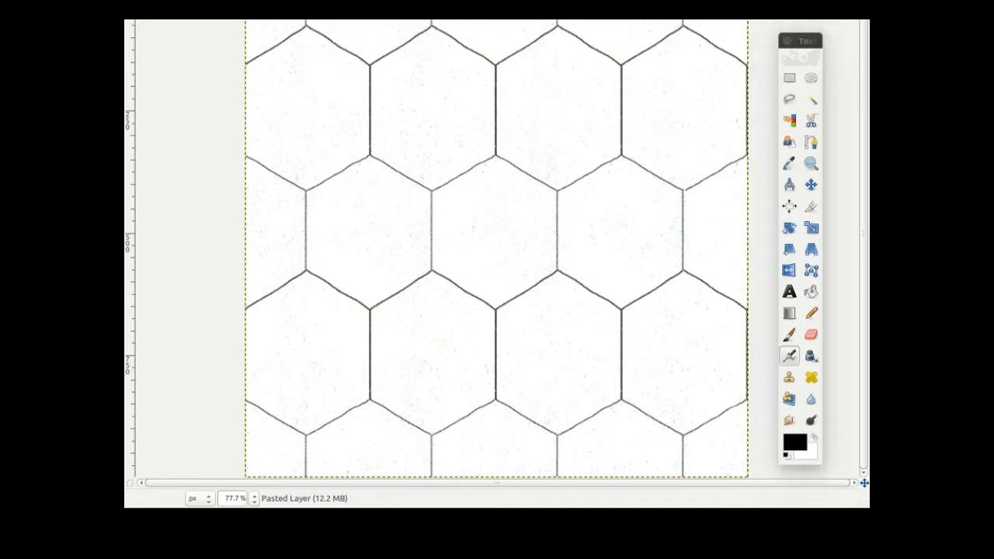
# Create a new 1000 × 1000 px layer filled with white above the hexagon grid.
pyautogui.hotkey('alt', 'l')
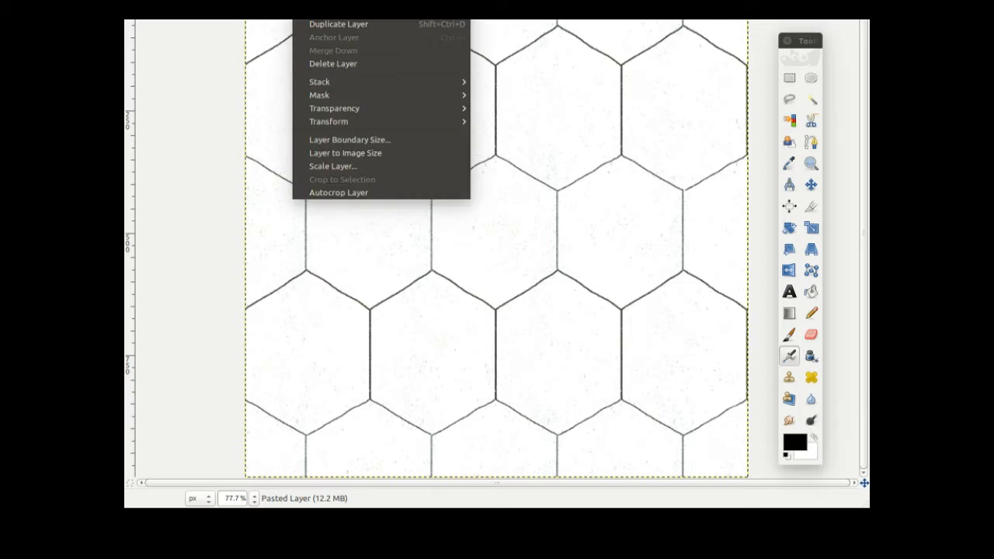
pyautogui.hotkey('ctrl', 'shift', 'n')
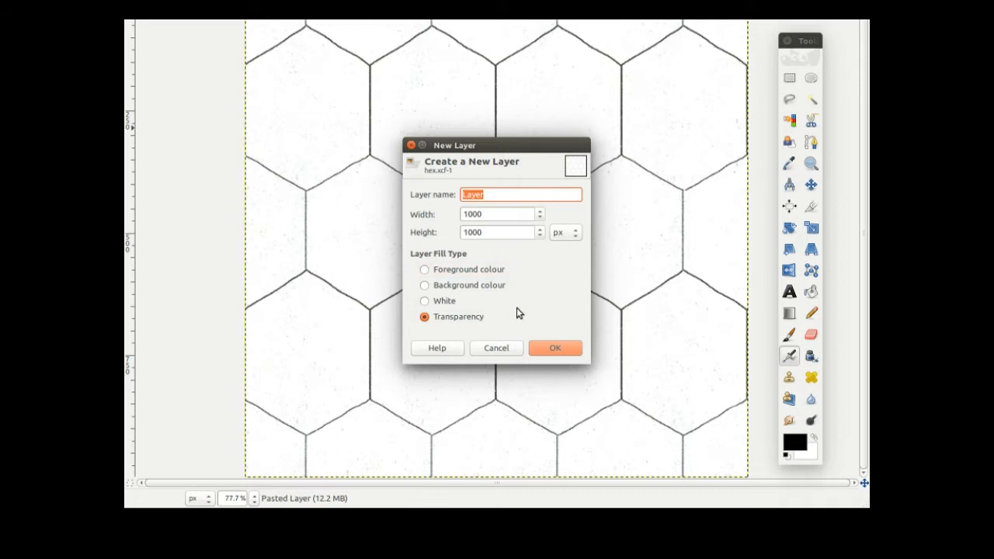
pyautogui.click(426, 302)
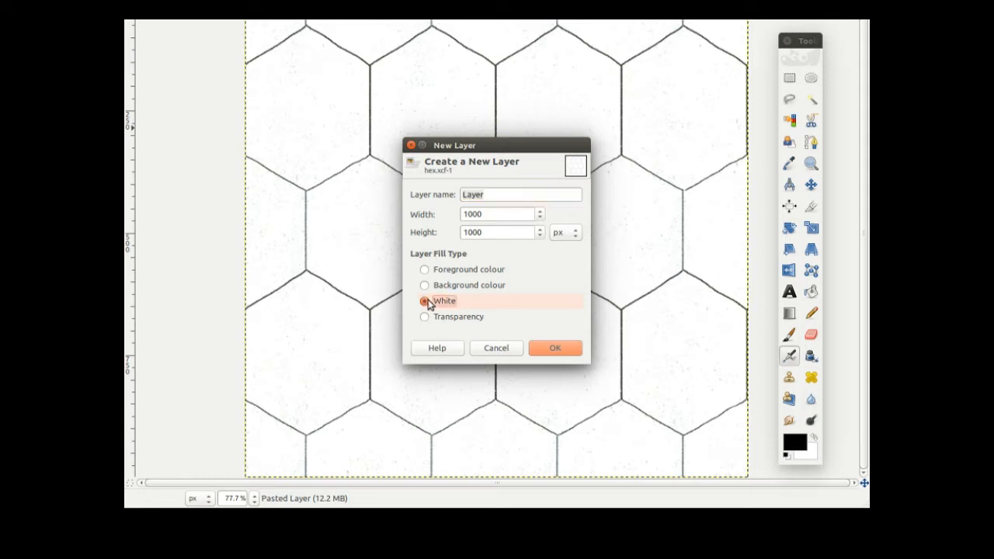
pyautogui.click(565, 354)
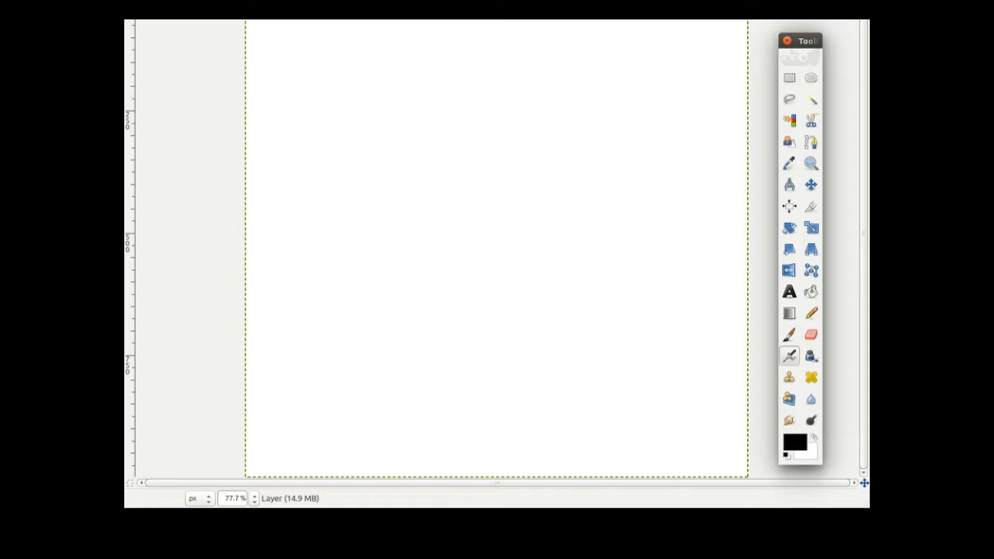
# Lower the new white layer's opacity to 60 so the hexagon grid shows through, and close the layer list.
pyautogui.hotkey('alt', 'w')
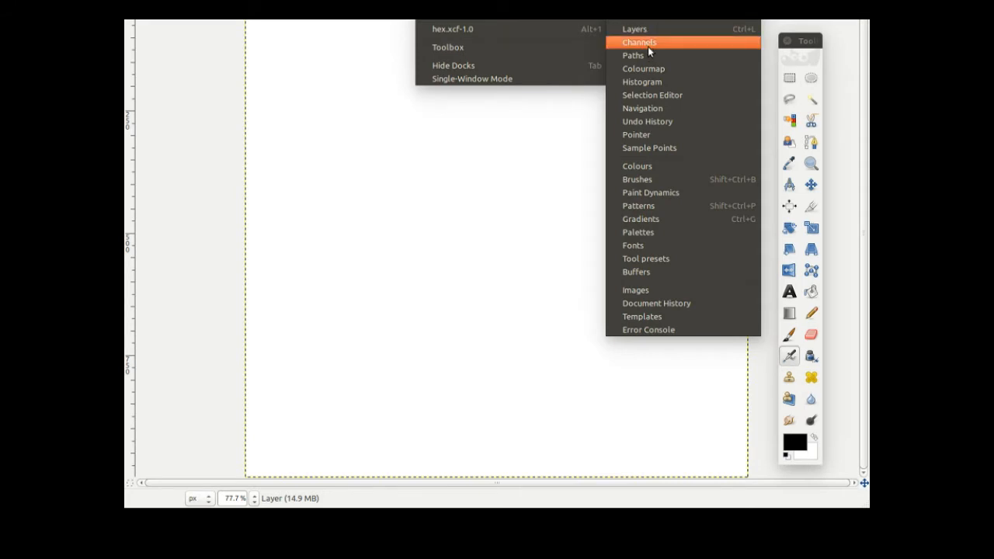
pyautogui.click(637, 30)
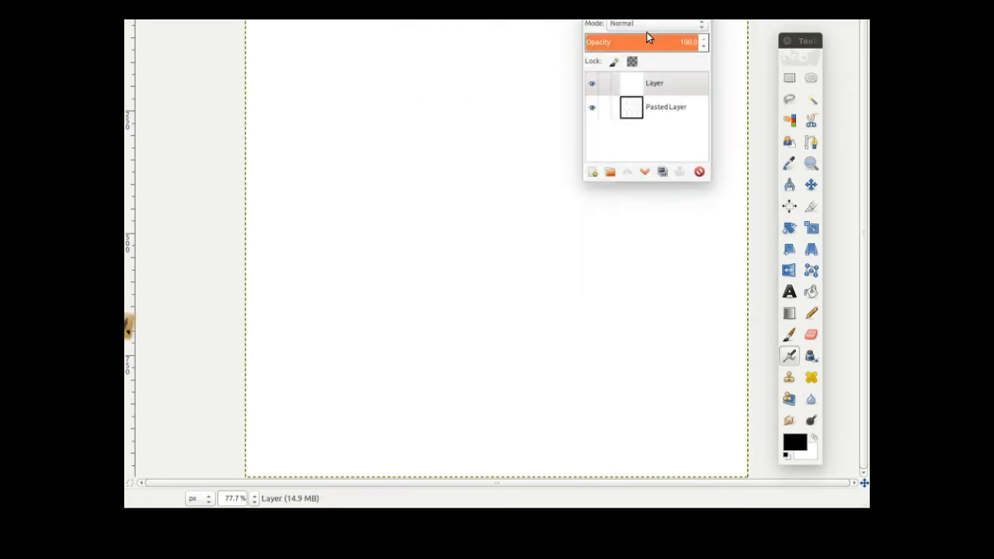
pyautogui.click(638, 81)
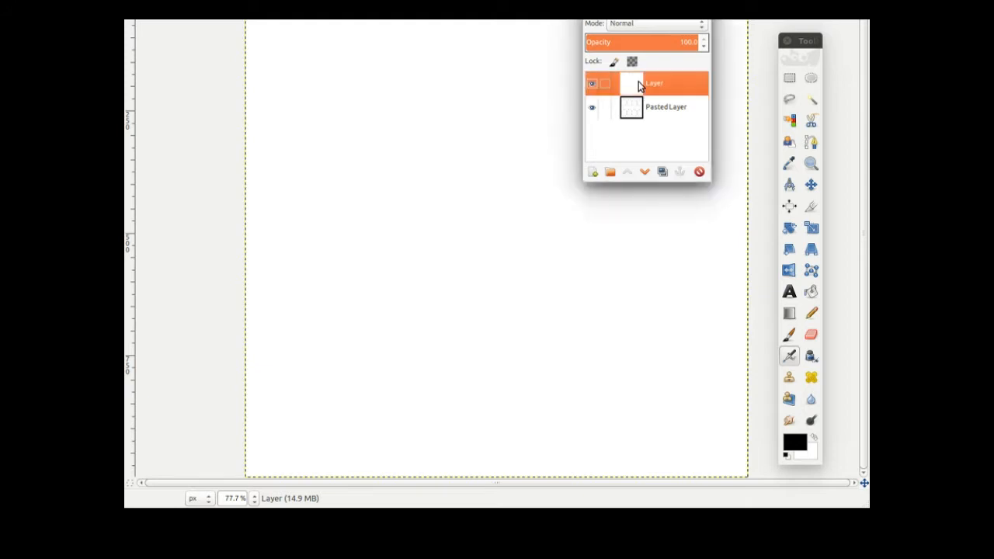
pyautogui.click(703, 47)
pyautogui.moveTo(702, 48); pyautogui.dragTo(702, 49)
pyautogui.click(704, 38)
pyautogui.click(703, 38)
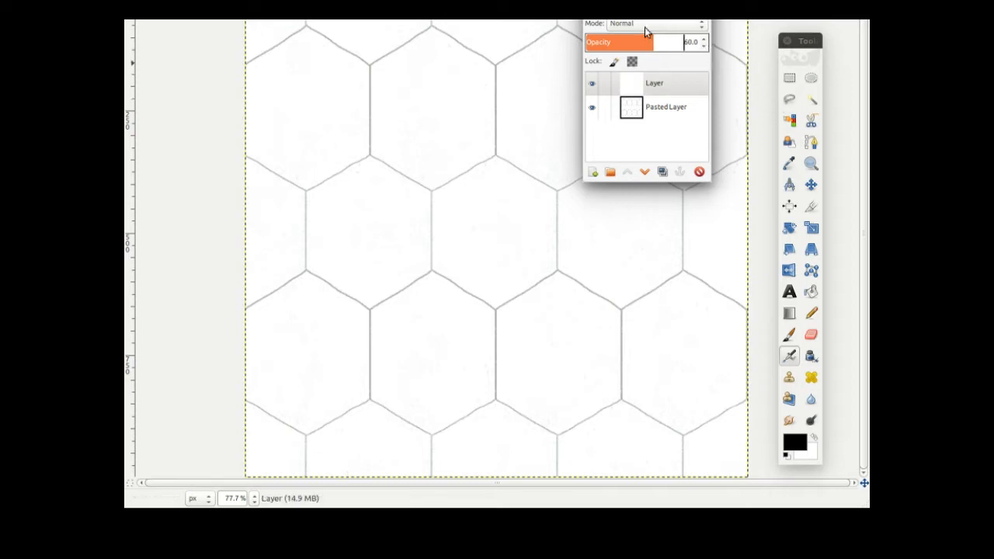
pyautogui.hotkey('ctrl', 'w')
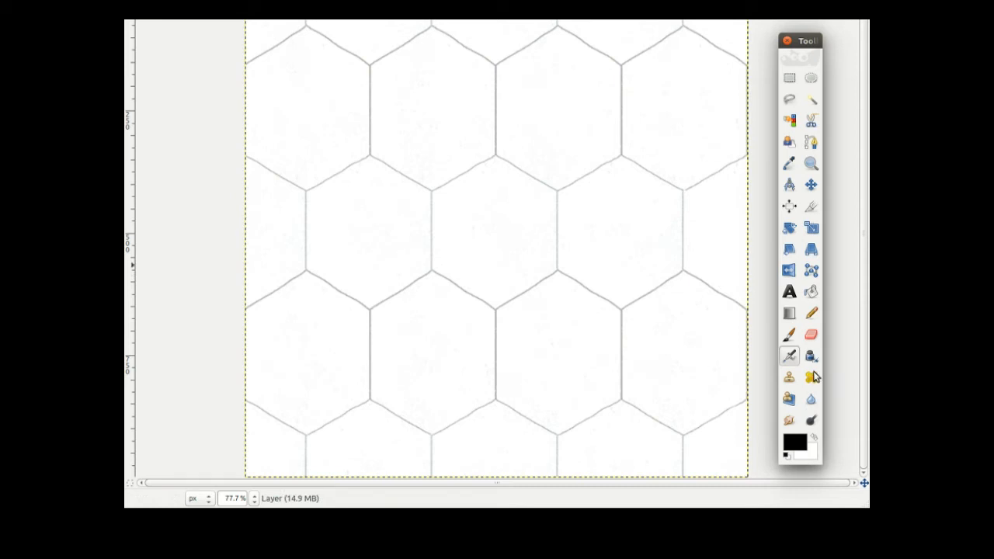
# Set the Paintbrush to the 2. Hardness 100 brush with a reduced size and move its options window clear of the canvas.
pyautogui.click(789, 336)
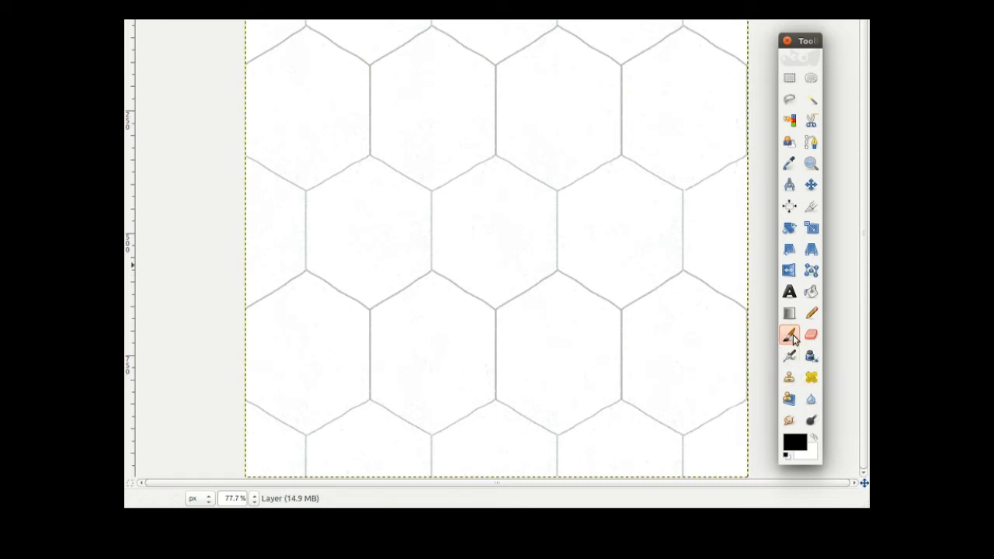
pyautogui.doubleClick(793, 335)
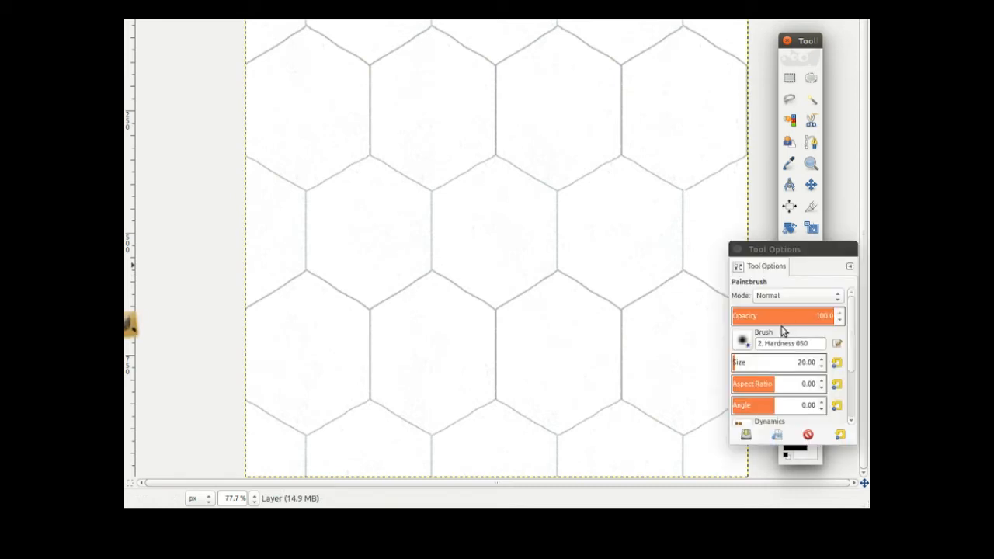
pyautogui.click(743, 341)
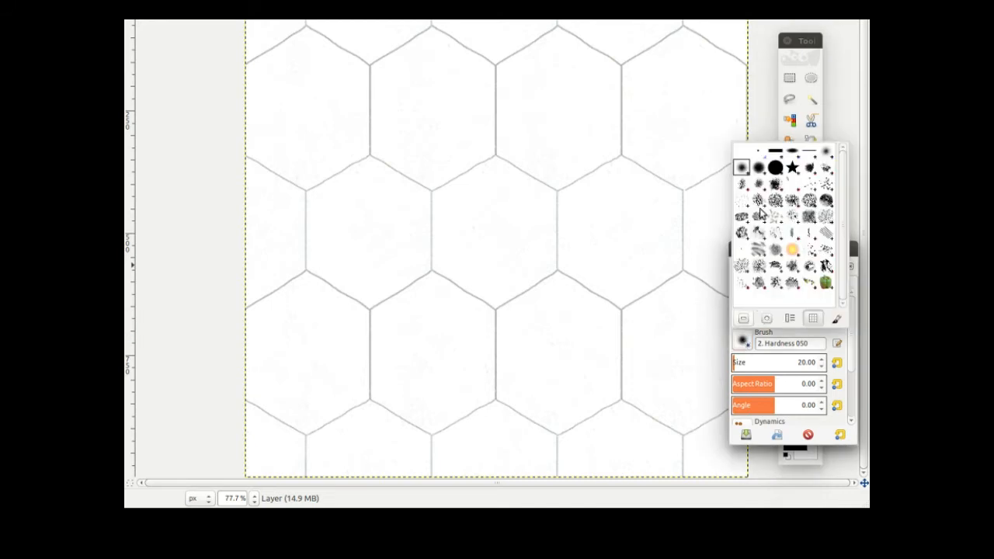
pyautogui.click(775, 167)
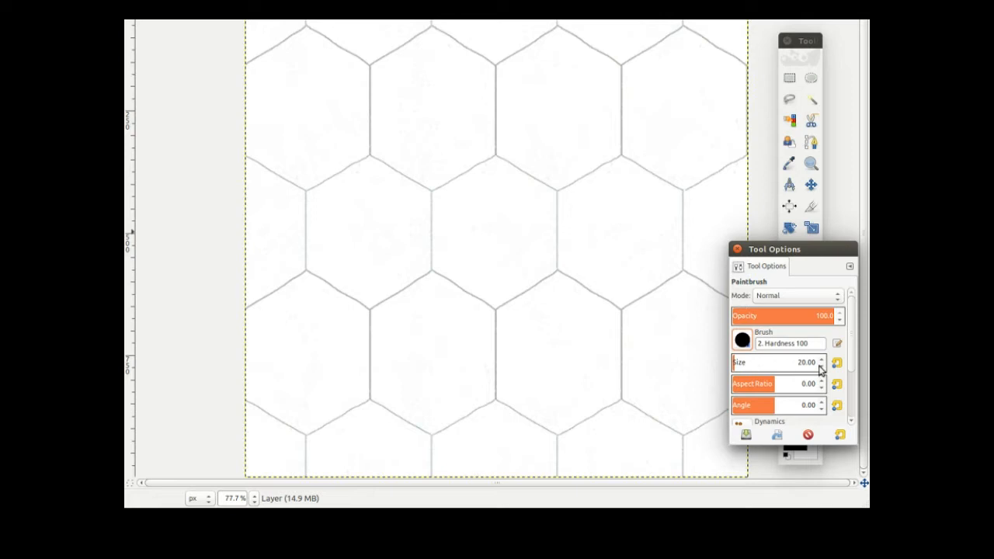
pyautogui.click(821, 367)
pyautogui.moveTo(810, 250)
pyautogui.mouseDown()
pyautogui.moveTo(853, 366)
pyautogui.moveTo(850, 430)
pyautogui.mouseUp()
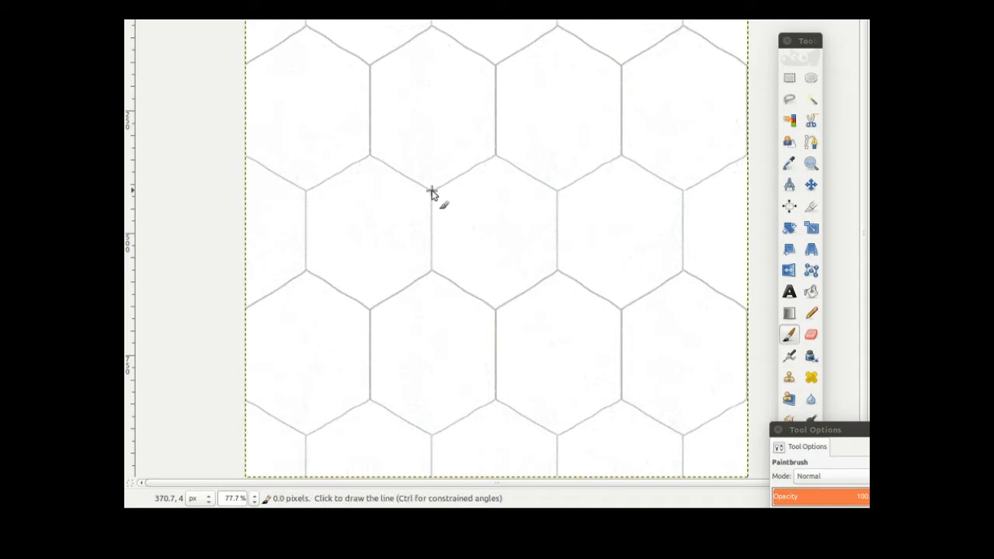
# Trace the six edges of the central hexagon with connected straight black Paintbrush lines on the new layer.
pyautogui.keyDown('shift'); pyautogui.click(495, 156); pyautogui.keyUp('shift')
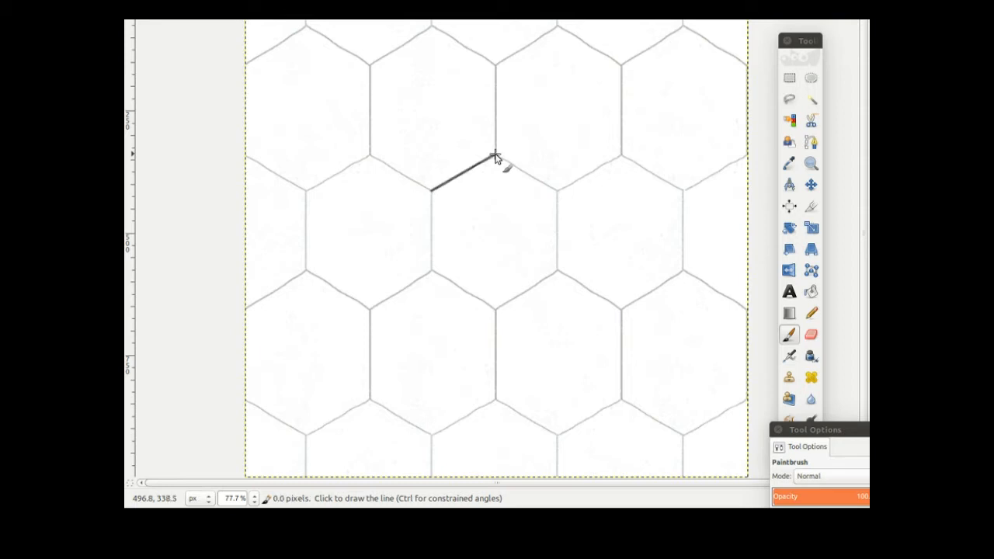
pyautogui.keyDown('shift'); pyautogui.click(556, 190); pyautogui.keyUp('shift')
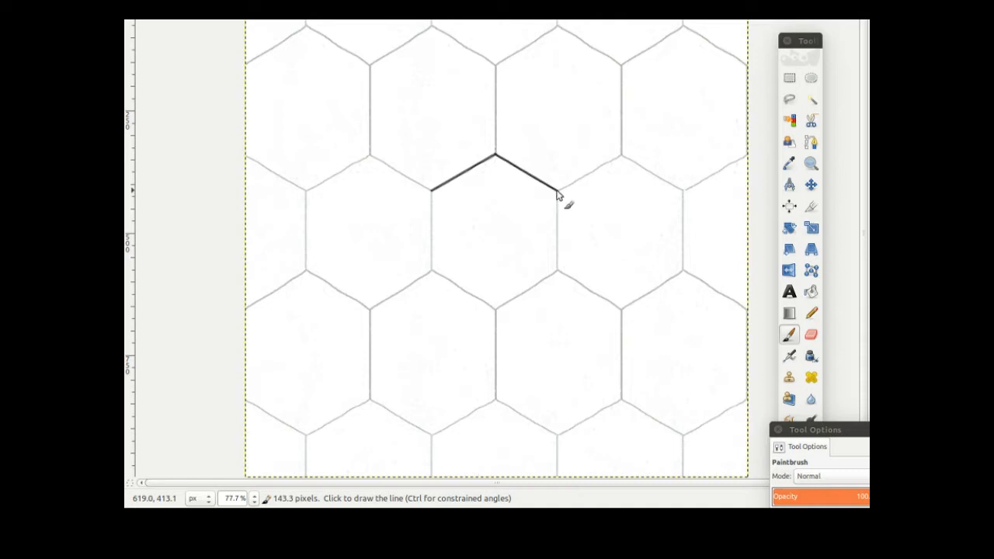
pyautogui.click(558, 272)
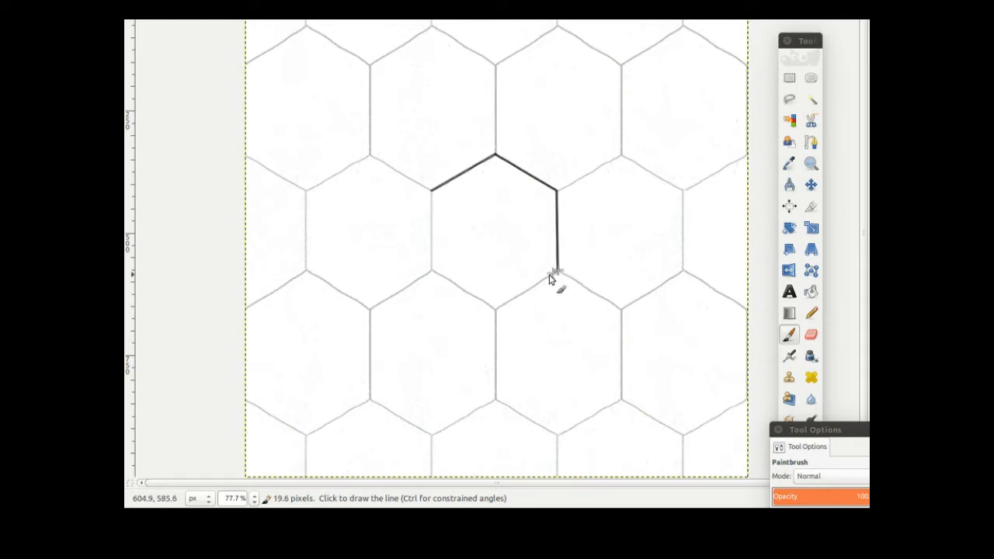
pyautogui.click(495, 309)
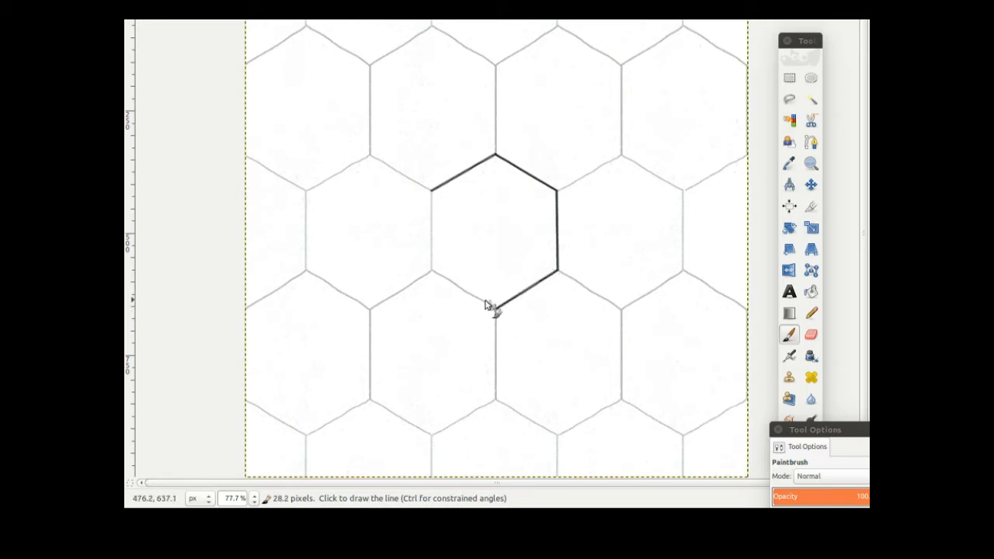
pyautogui.click(431, 273)
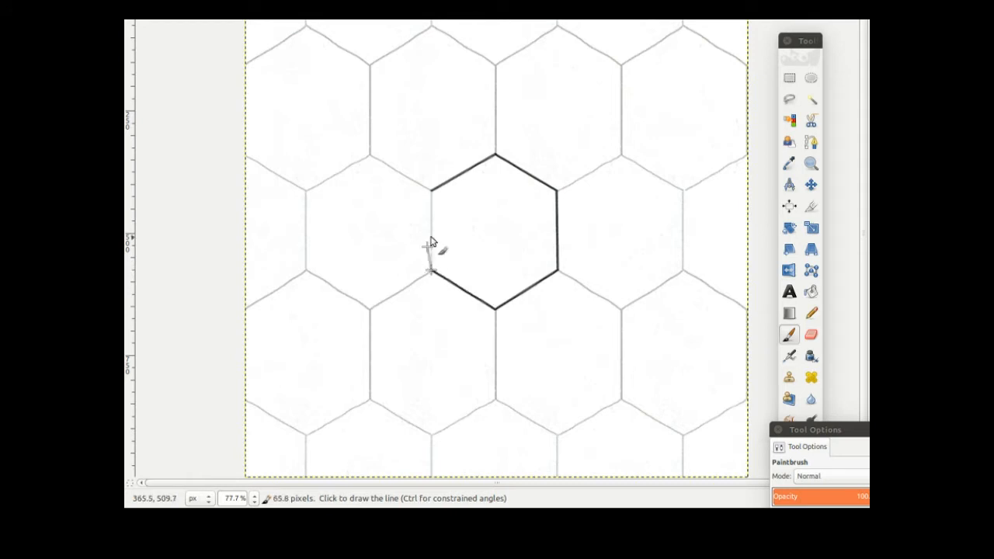
pyautogui.keyDown('shift'); pyautogui.click(432, 190); pyautogui.keyUp('shift')
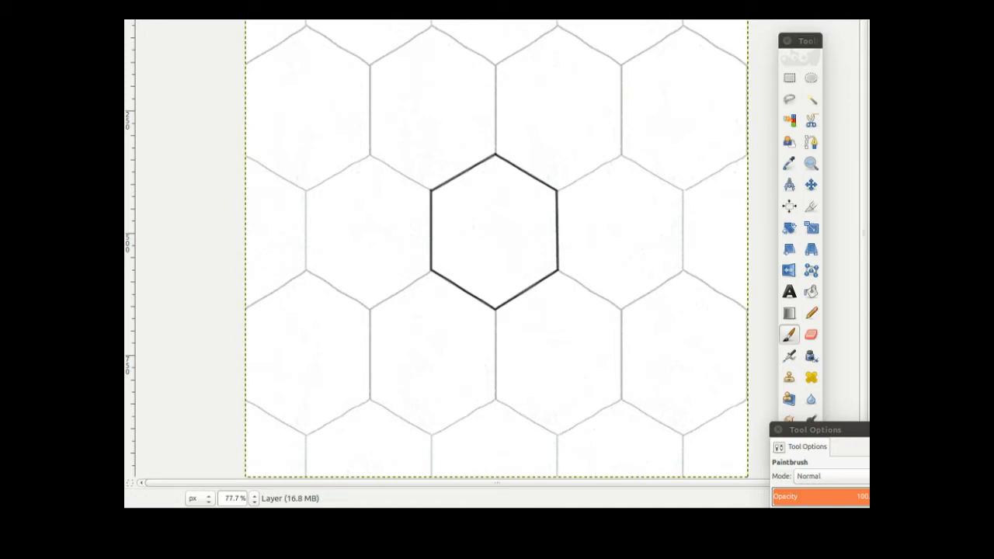
# Select the black hexagon outline by its colour.
pyautogui.hotkey('alt', 's')
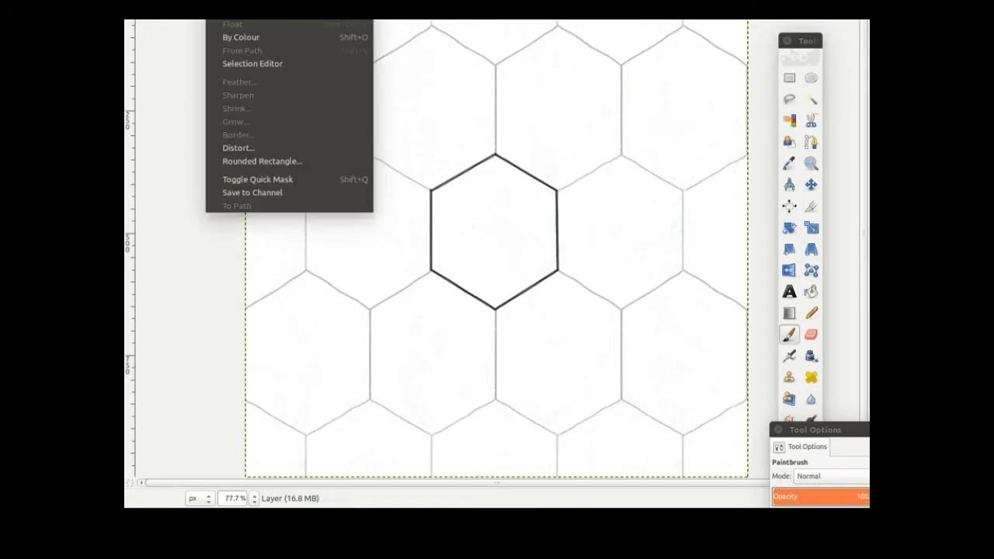
pyautogui.press('Escape')
pyautogui.click(789, 120)
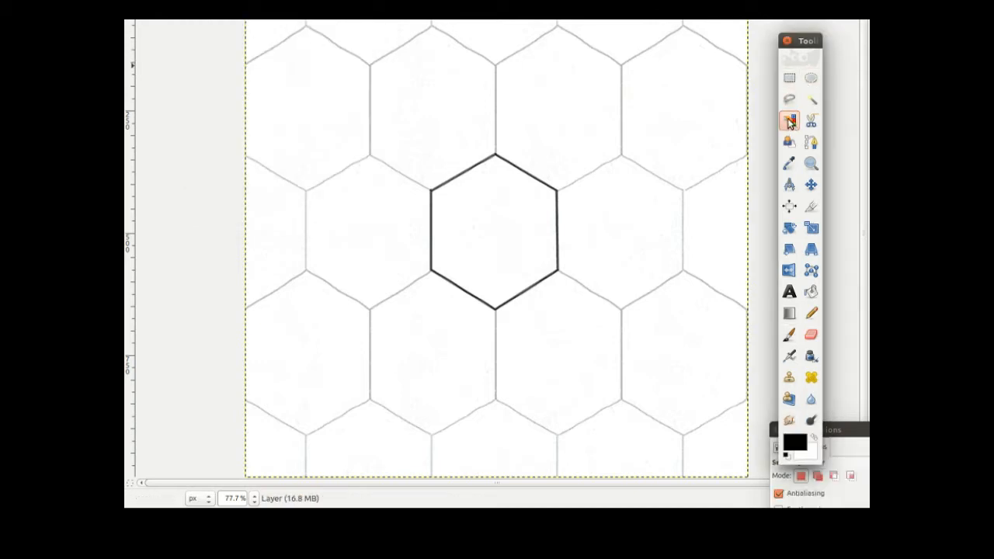
pyautogui.click(557, 200)
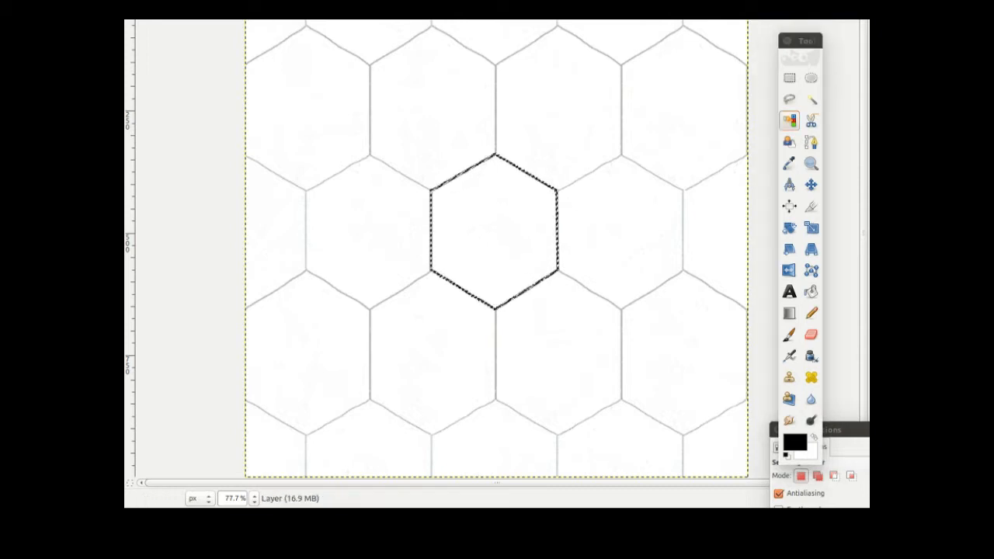
# Grow the hexagon outline selection by 8 px and invert it.
pyautogui.click(225, 20)
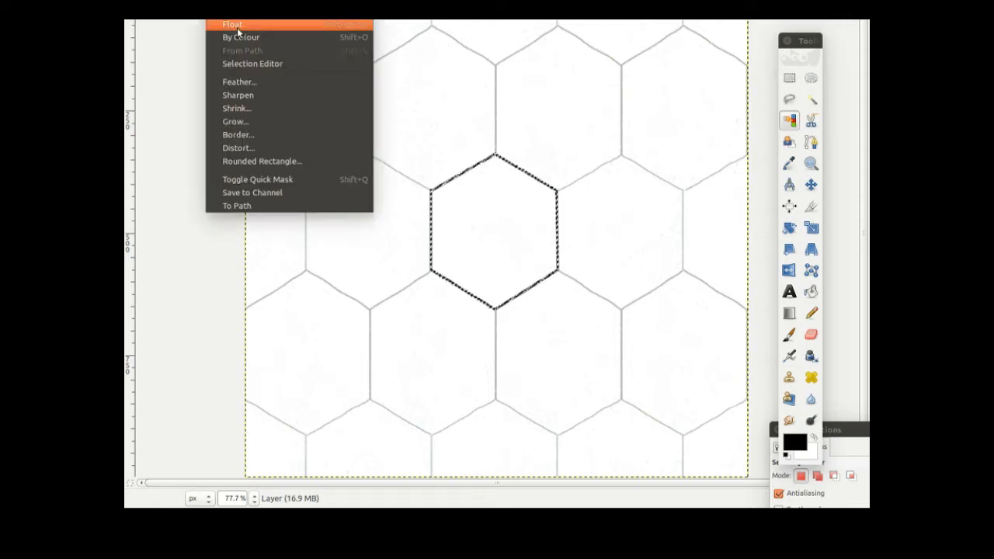
pyautogui.click(253, 122)
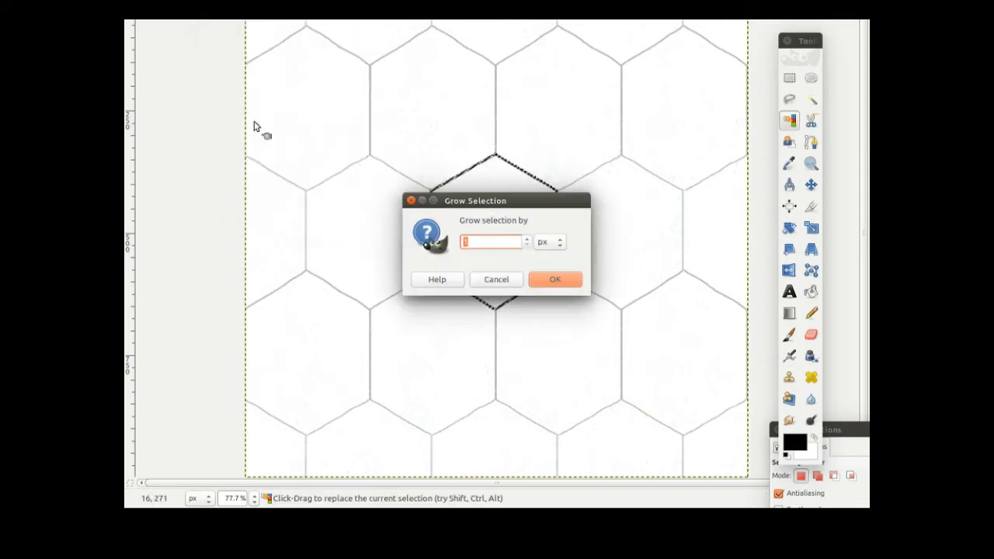
pyautogui.write('7')
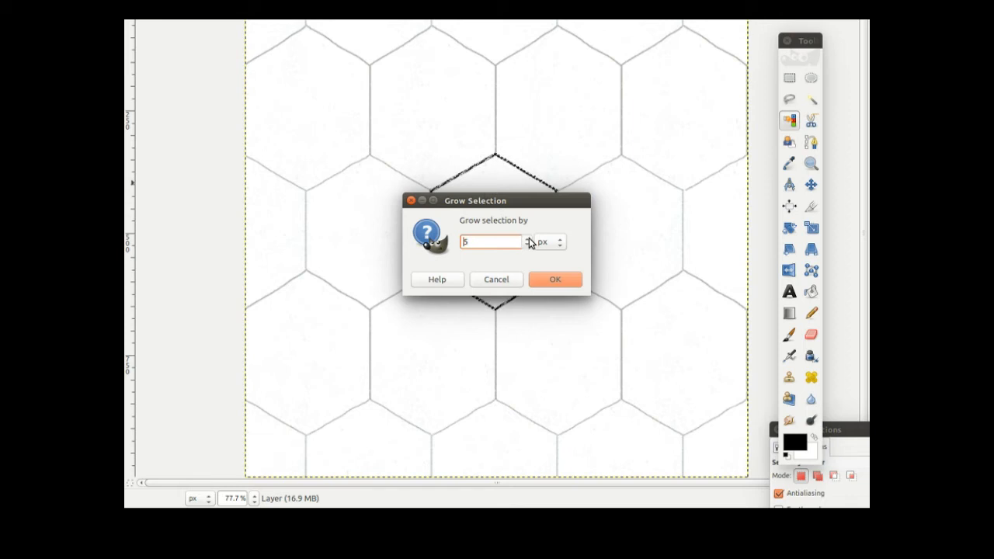
pyautogui.click(529, 238)
pyautogui.click(529, 237)
pyautogui.click(527, 245)
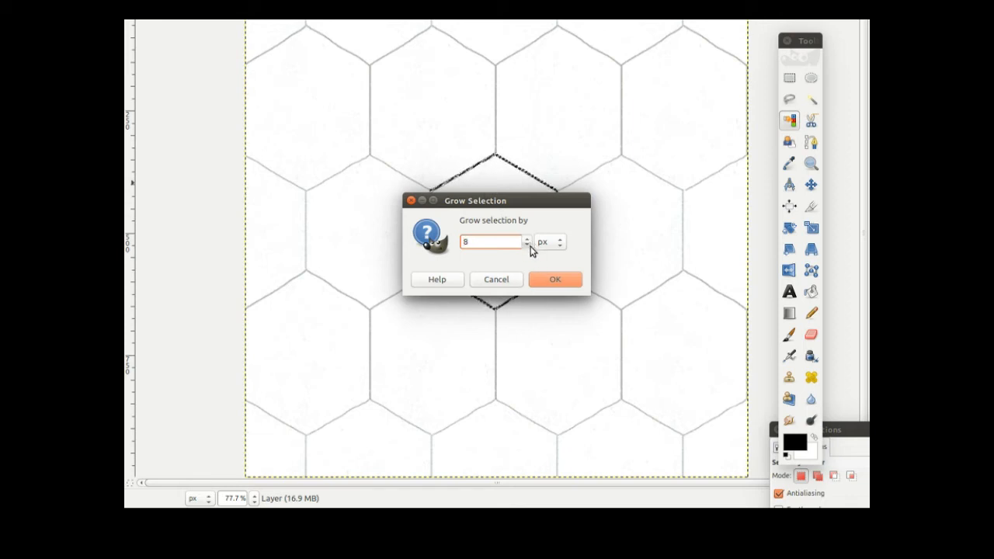
pyautogui.click(527, 245)
pyautogui.click(527, 238)
pyautogui.click(554, 279)
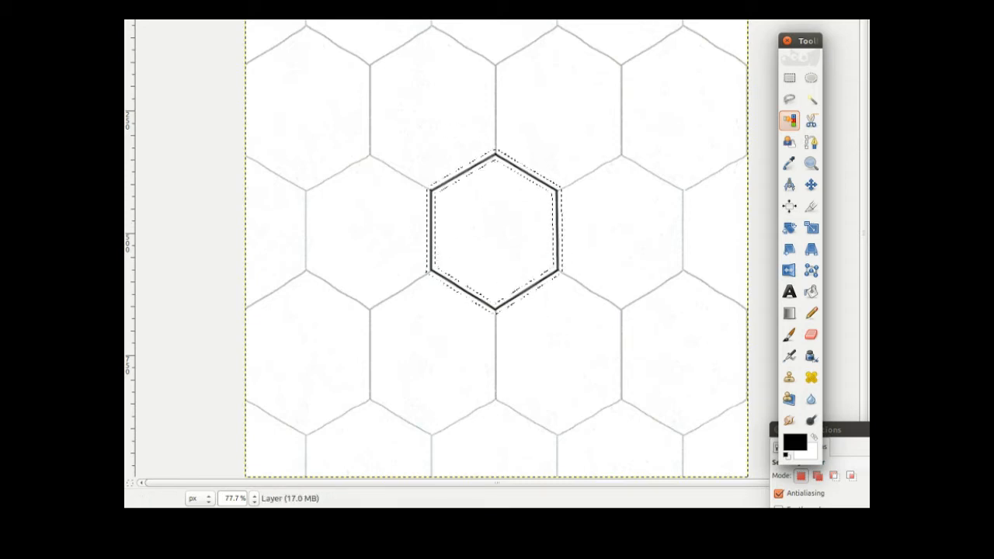
pyautogui.hotkey('alt', 's')
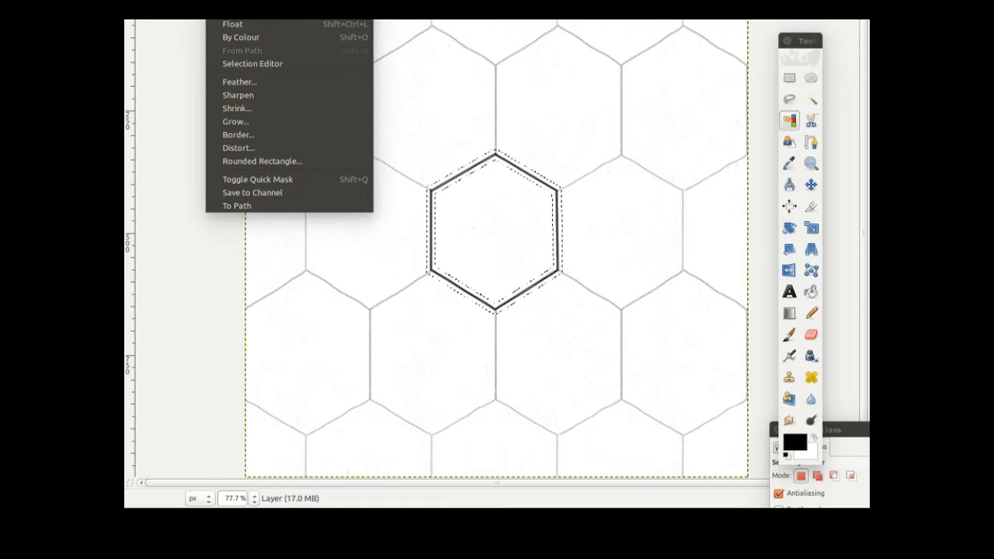
pyautogui.click(247, 10)
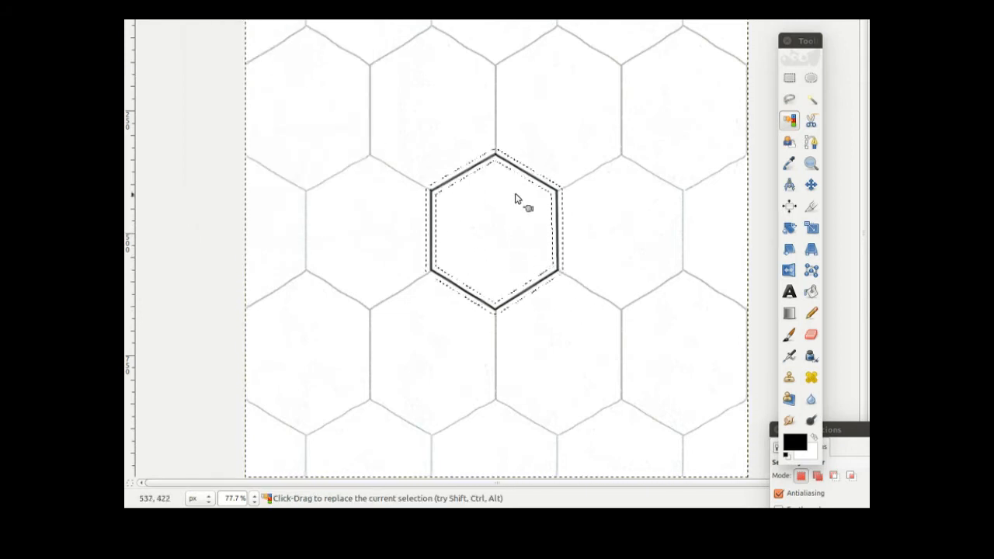
# Set the foreground colour to a pale bluish grey, HTML notation afadb8.
pyautogui.click(800, 442)
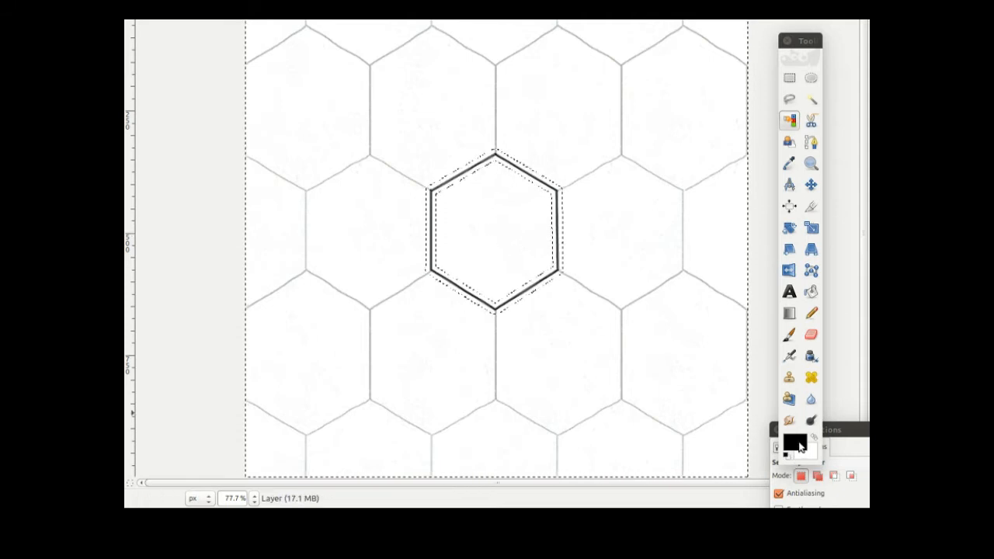
pyautogui.moveTo(646, 85); pyautogui.dragTo(645, 137)
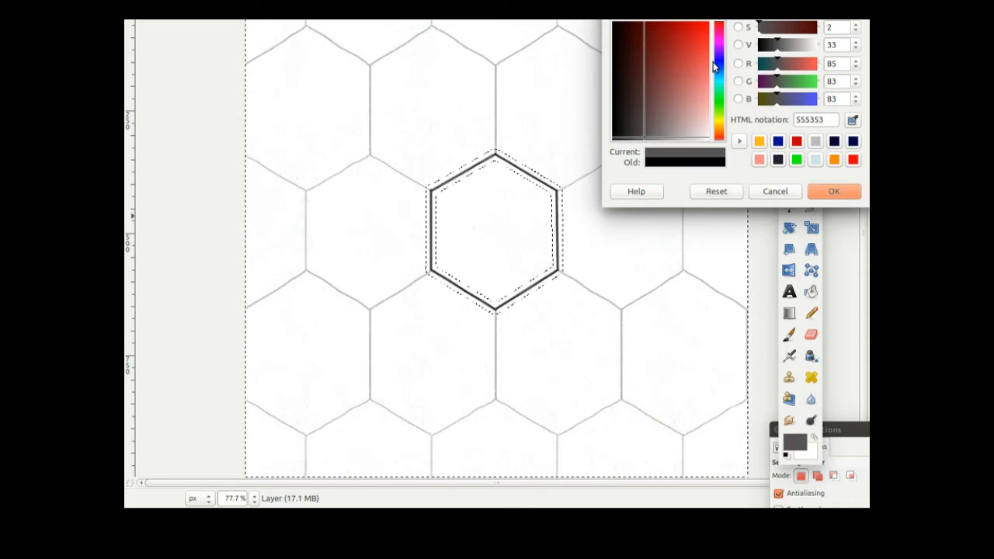
pyautogui.click(719, 60)
pyautogui.click(649, 141)
pyautogui.moveTo(649, 141); pyautogui.dragTo(684, 136)
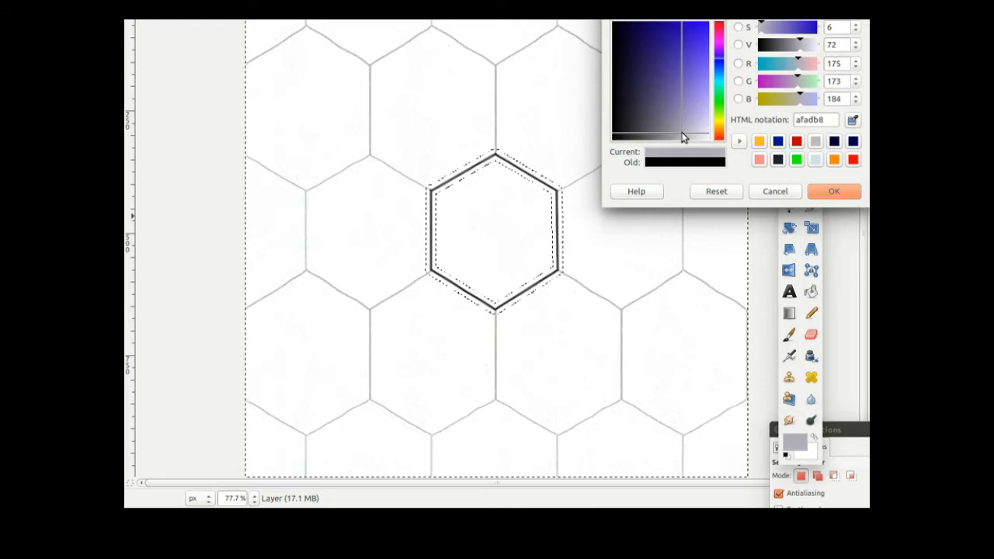
pyautogui.click(847, 192)
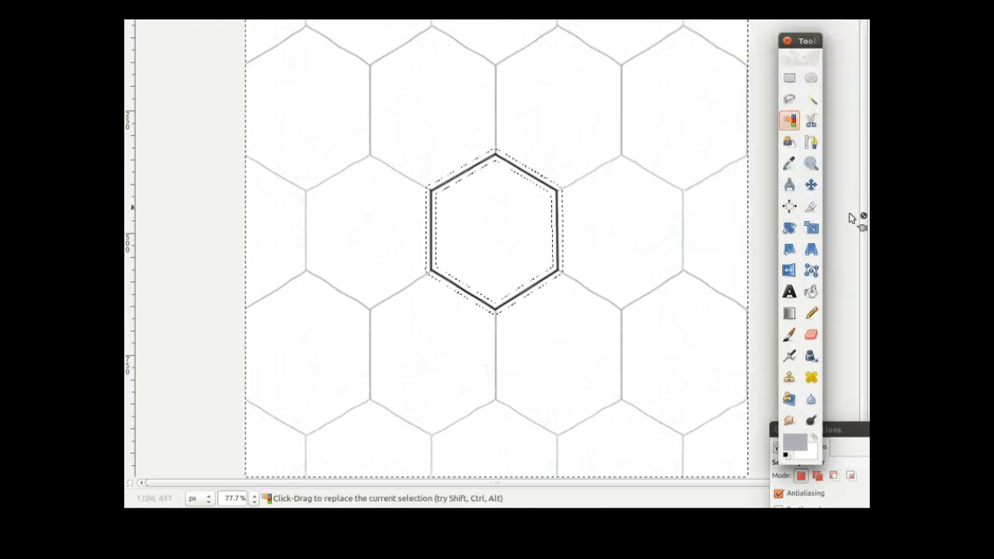
# Bucket-fill the inside of the central hexagon with the bluish grey foreground colour.
pyautogui.click(811, 291)
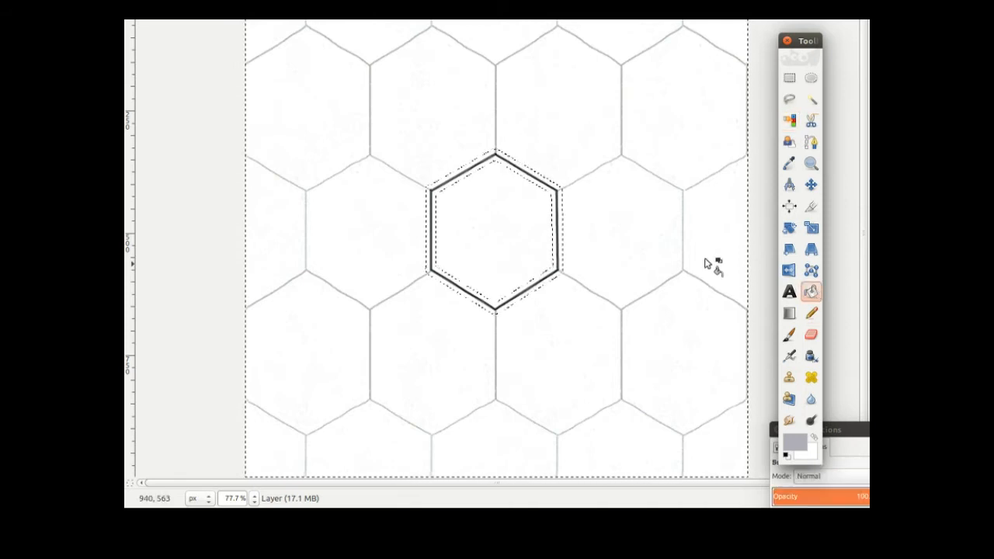
pyautogui.click(514, 222)
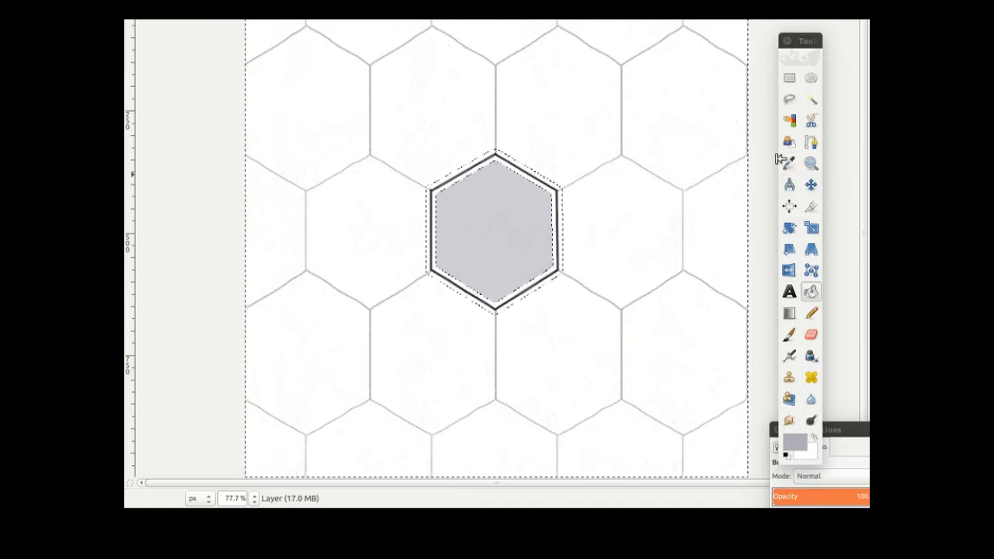
# Select the central hexagon along its black outline with straight Free Select segments from corner to corner, and copy the selected area.
pyautogui.click(791, 99)
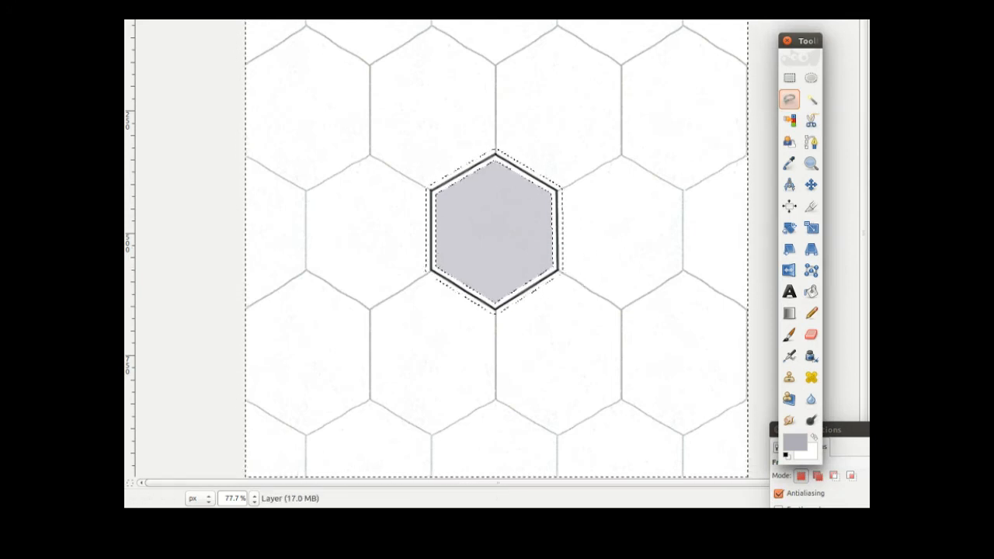
pyautogui.hotkey('alt', 'v')
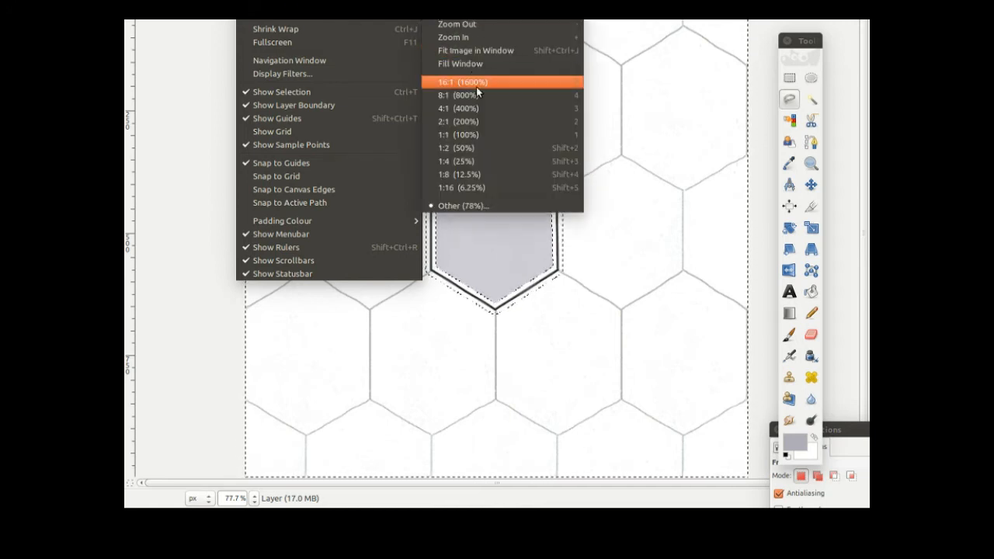
pyautogui.click(470, 122)
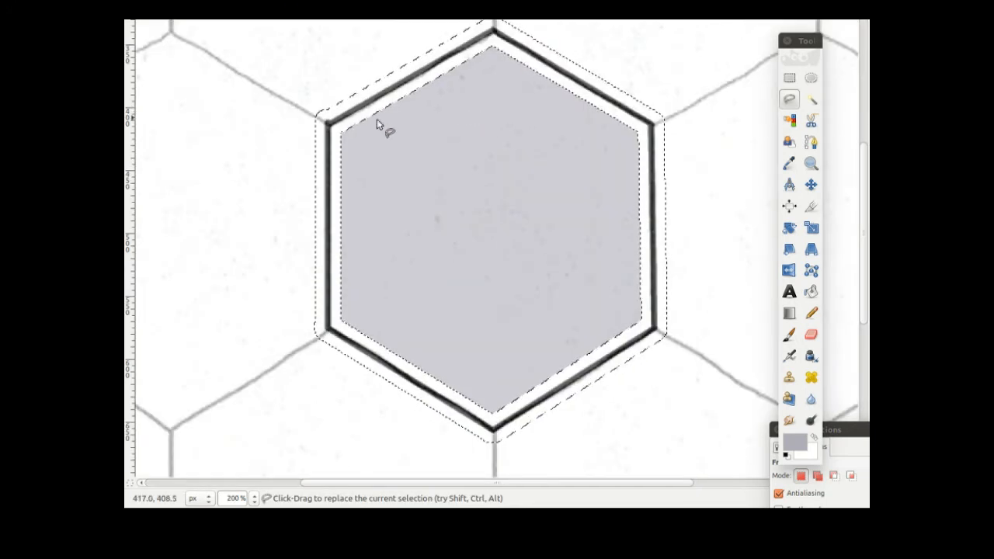
pyautogui.click(327, 122)
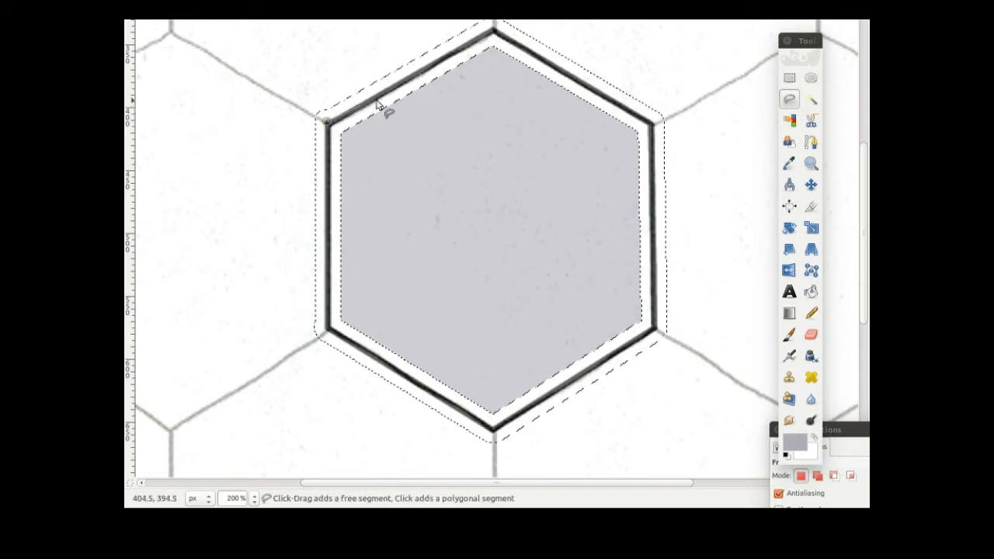
pyautogui.click(495, 31)
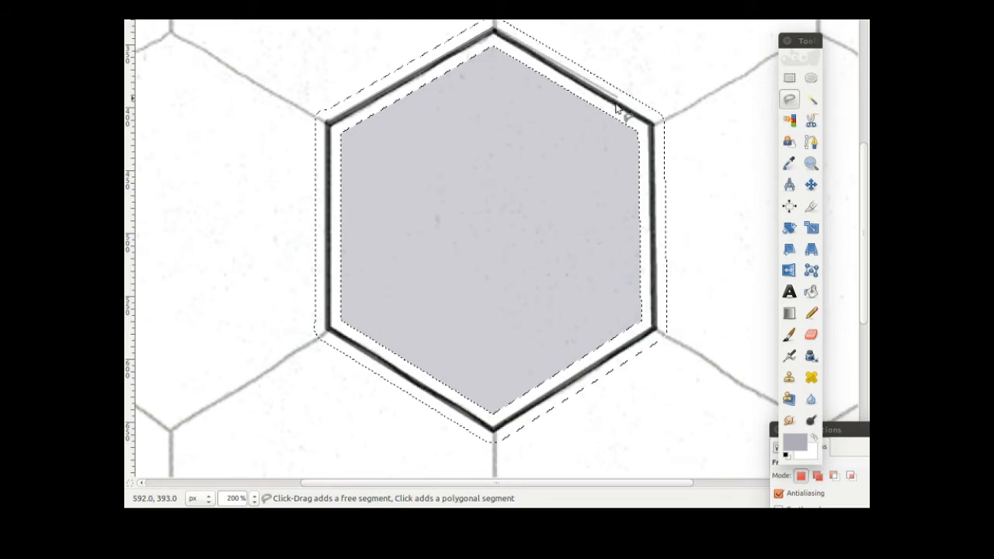
pyautogui.click(656, 126)
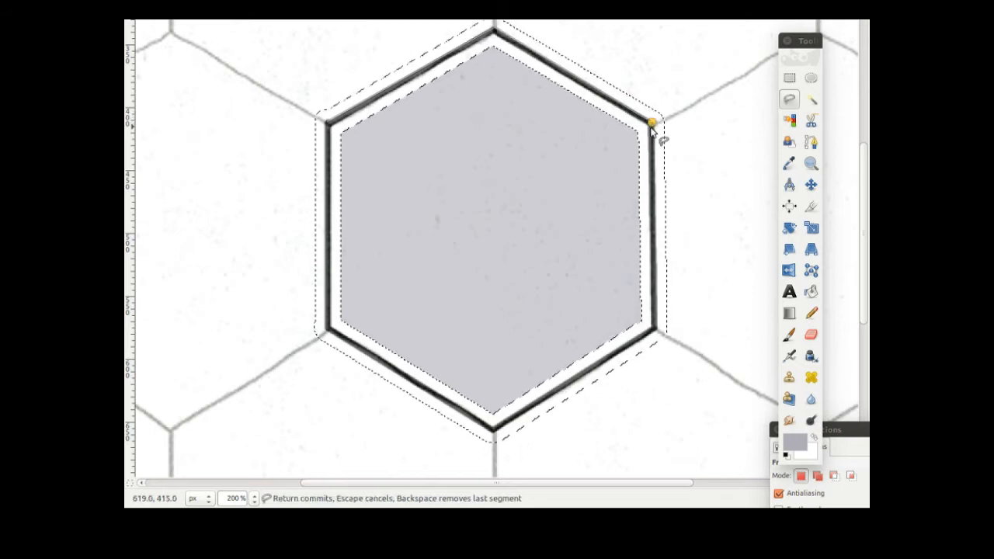
pyautogui.click(657, 332)
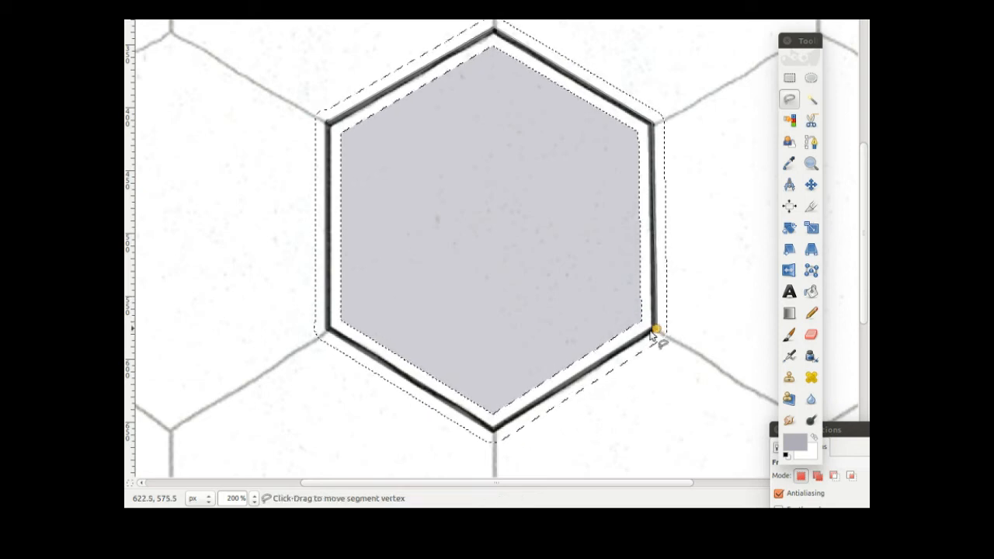
pyautogui.click(493, 433)
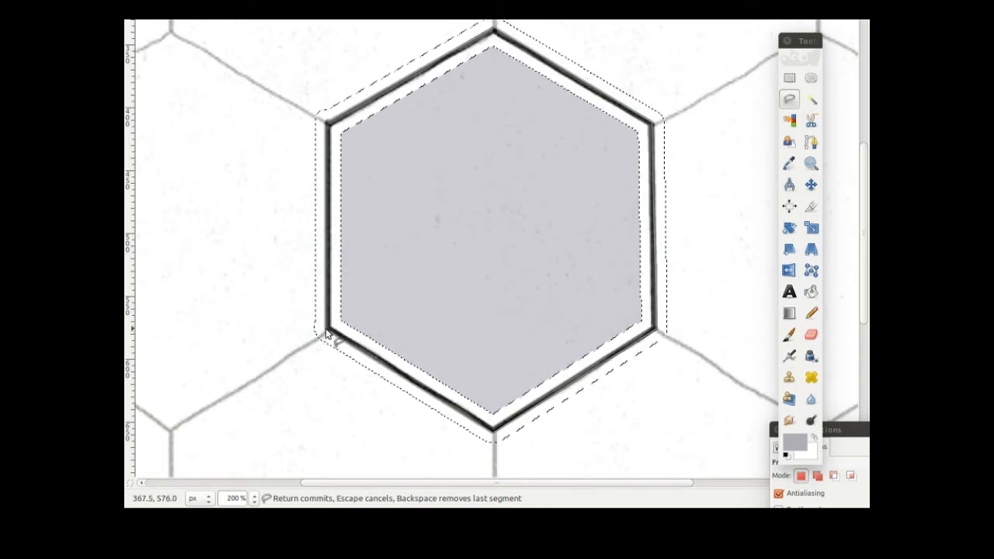
pyautogui.click(327, 122)
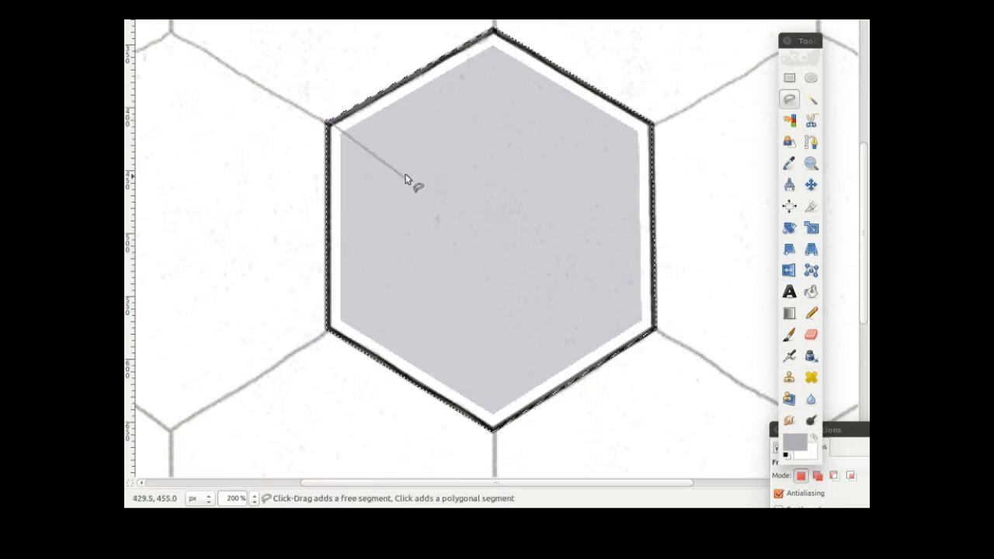
pyautogui.press('Return')
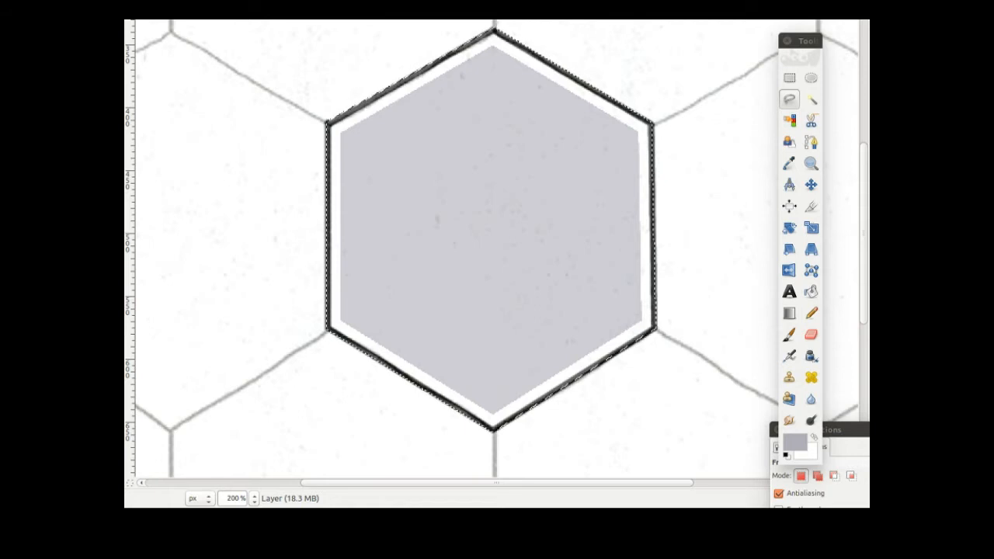
pyautogui.hotkey('alt', 'e')
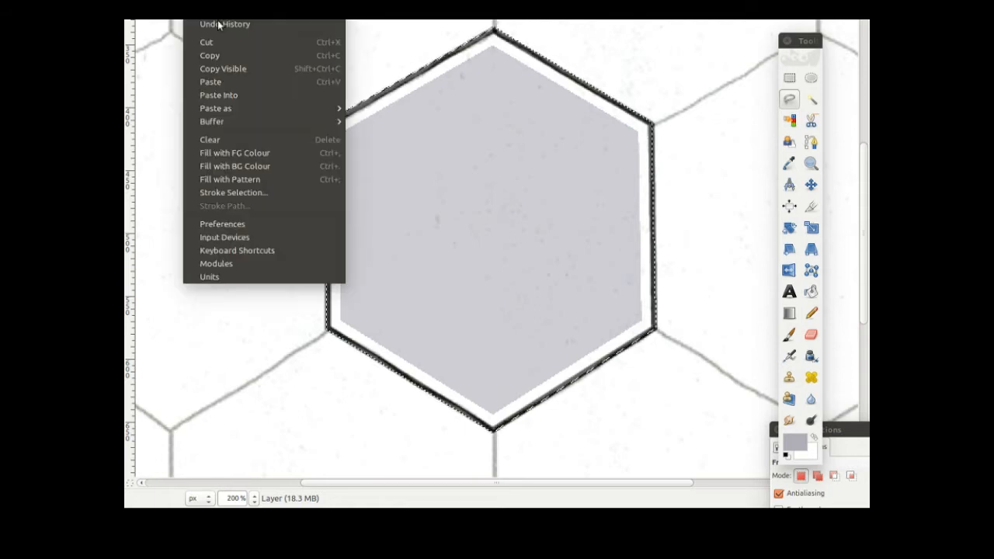
pyautogui.click(227, 54)
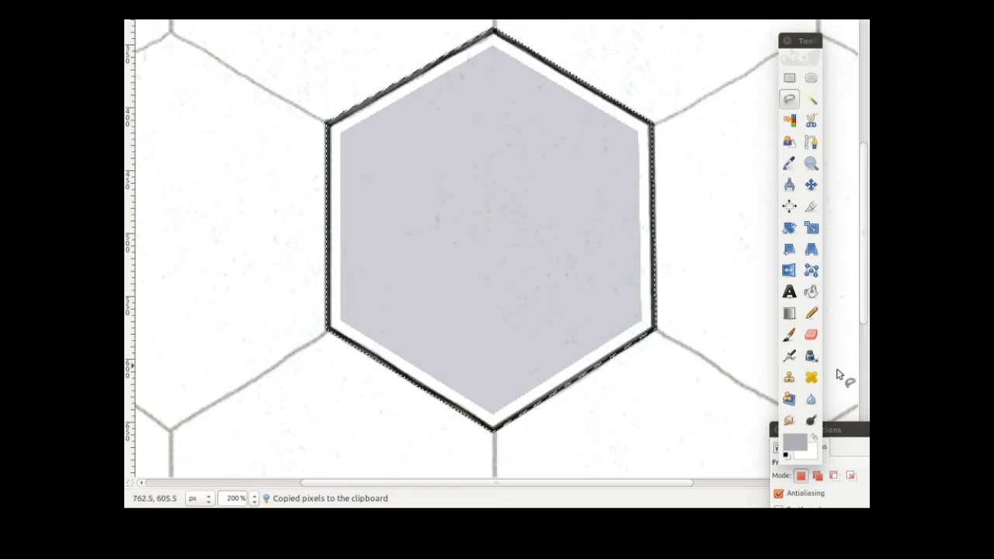
# Set up the Paintbrush with the copied hexagon (Clipboard brush) at size 50.
pyautogui.click(791, 336)
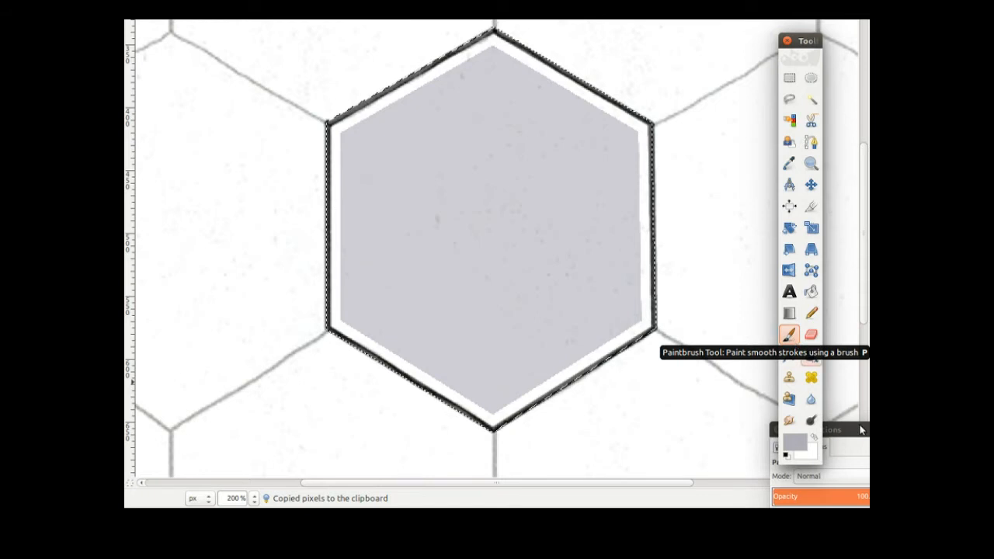
pyautogui.moveTo(860, 430)
pyautogui.mouseDown()
pyautogui.moveTo(767, 255)
pyautogui.moveTo(778, 199)
pyautogui.mouseUp()
pyautogui.click(703, 290)
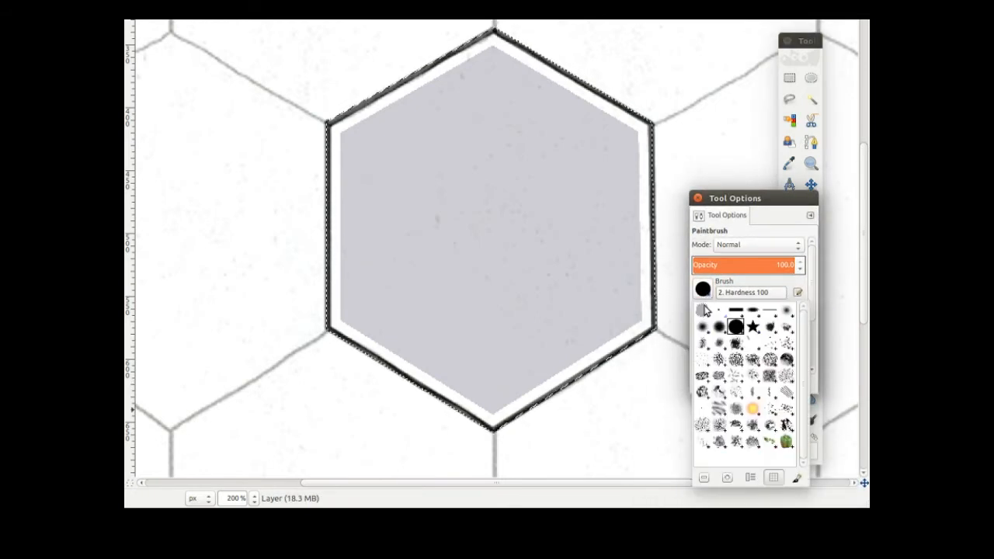
pyautogui.click(703, 312)
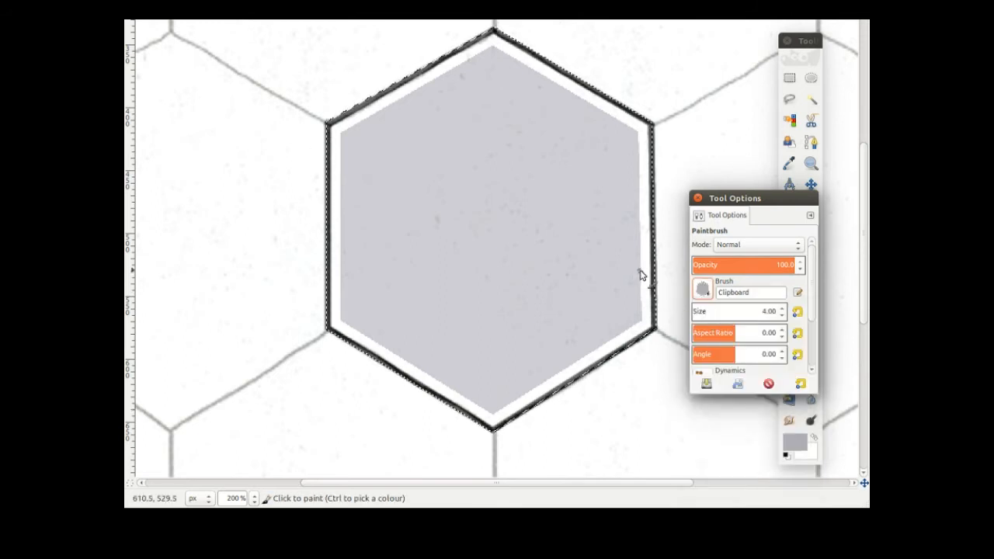
pyautogui.click(783, 309)
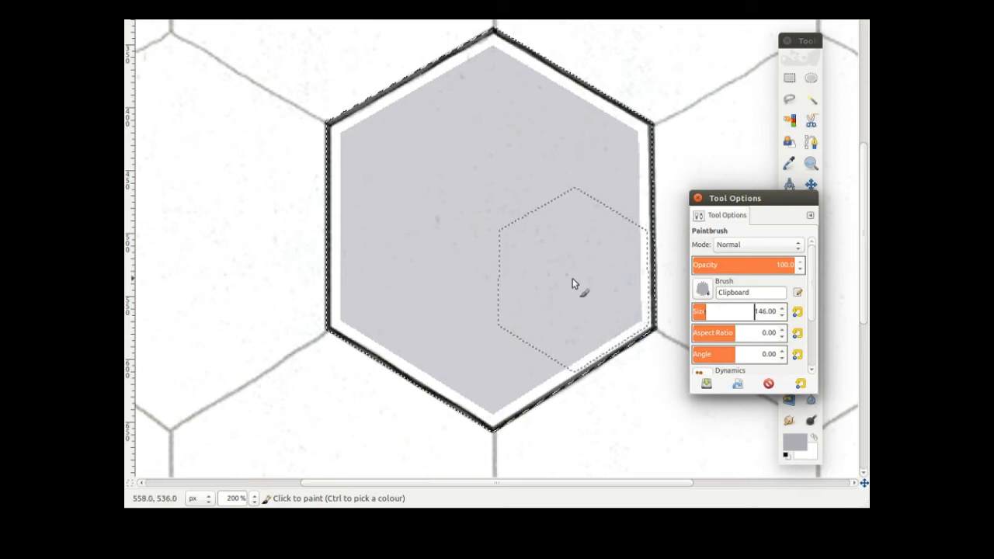
pyautogui.click(783, 316)
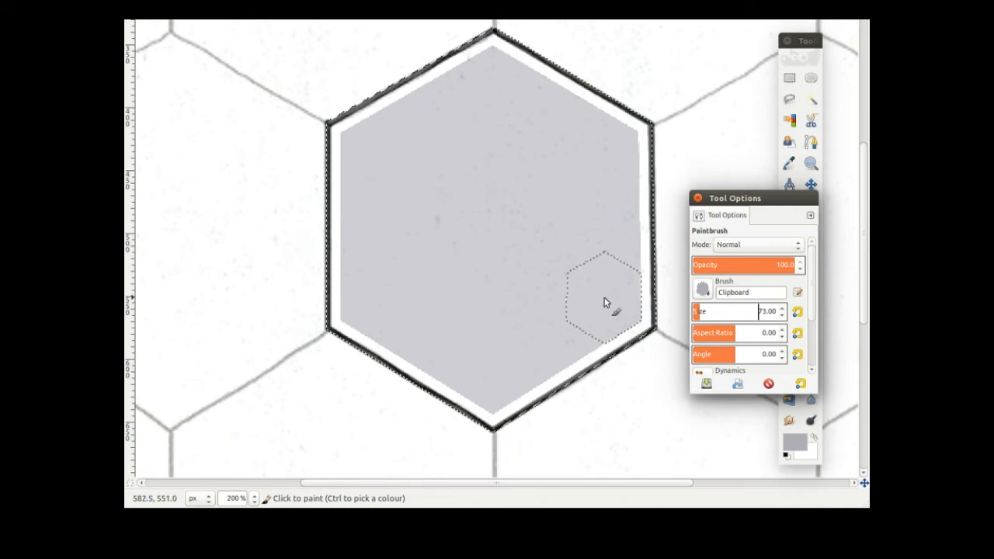
pyautogui.click(783, 317)
# Stamp the small hexagon brush edge to edge from the centre outwards, covering the grey interior with a honeycomb pattern.
pyautogui.click(492, 228)
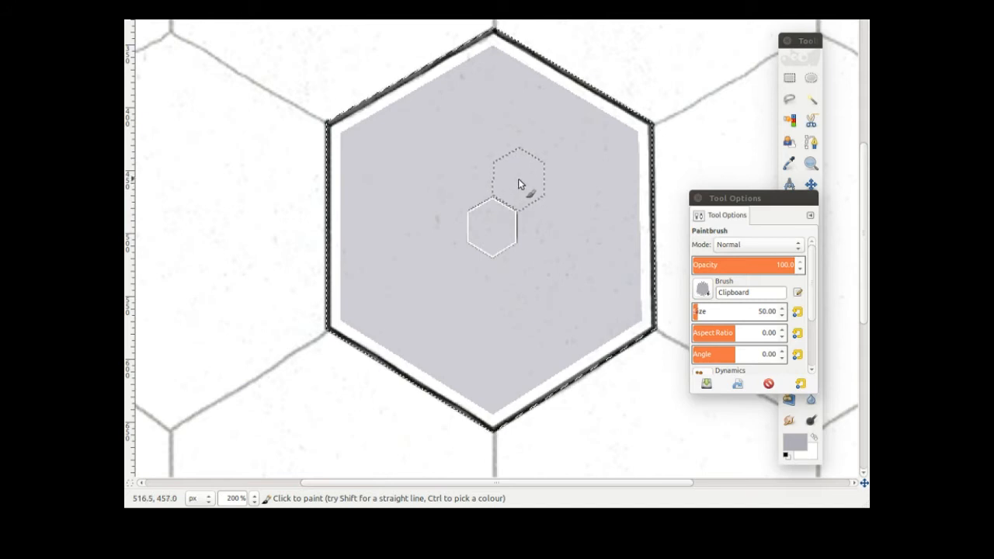
pyautogui.click(520, 184)
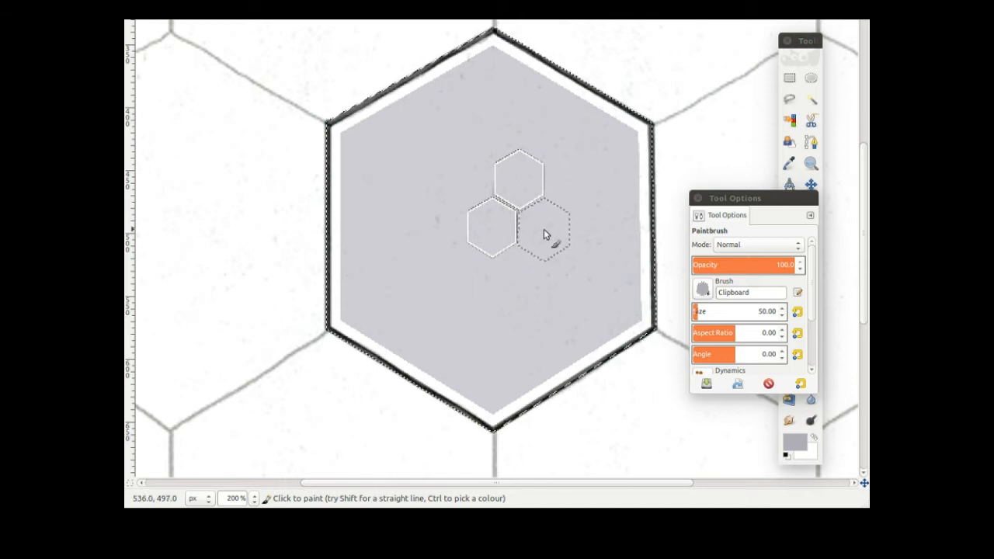
pyautogui.click(543, 233)
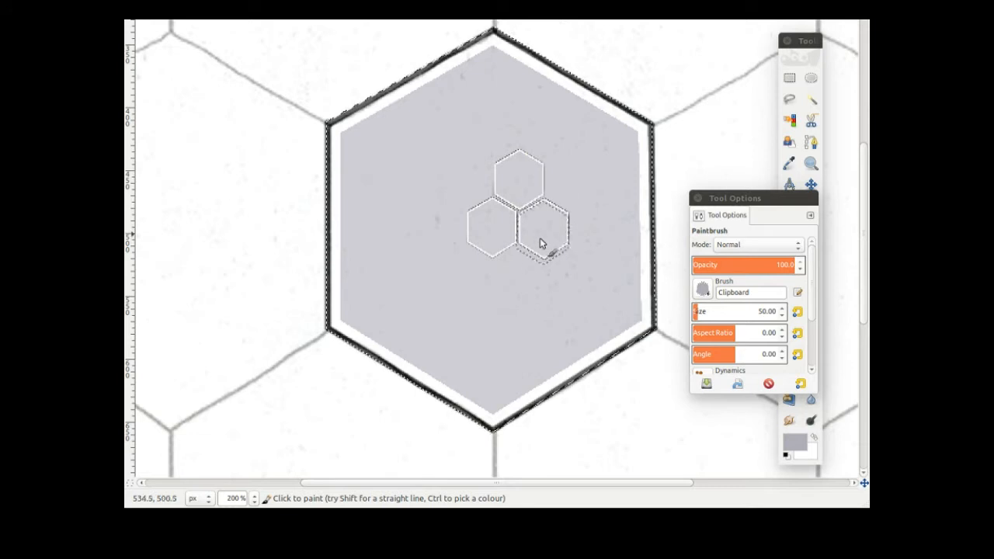
pyautogui.click(517, 277)
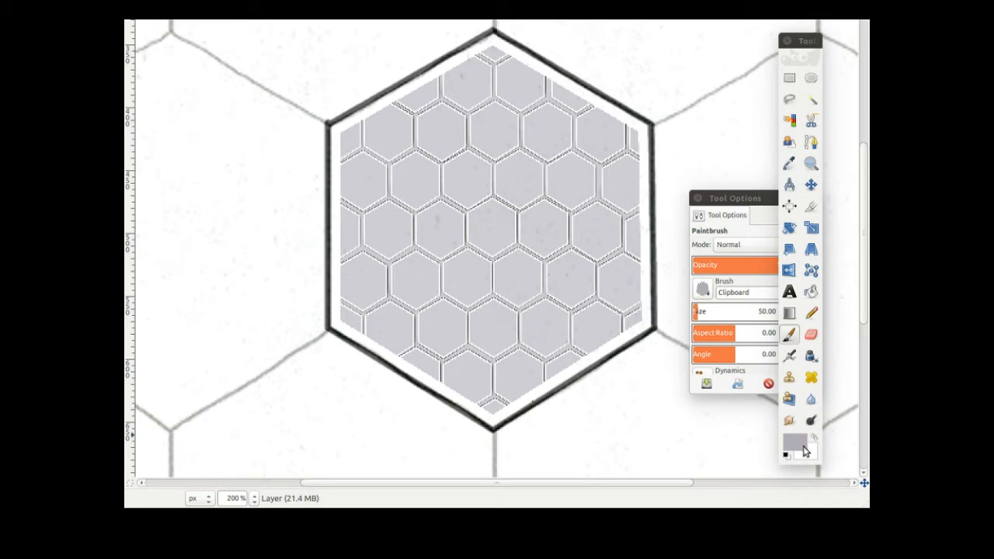
# Set the background colour to a very light grey, HTML notation e9e9e9.
pyautogui.click(805, 455)
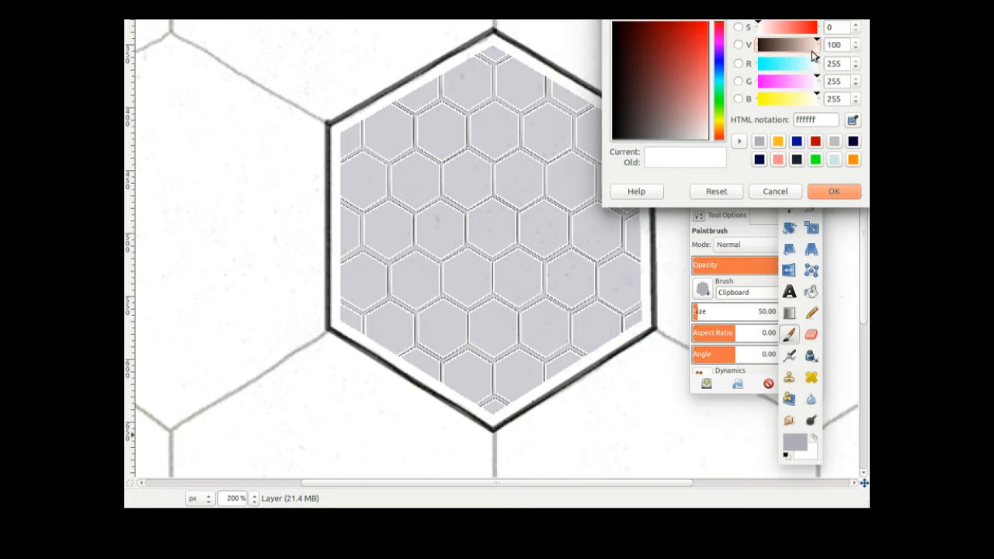
pyautogui.moveTo(817, 40); pyautogui.dragTo(811, 41)
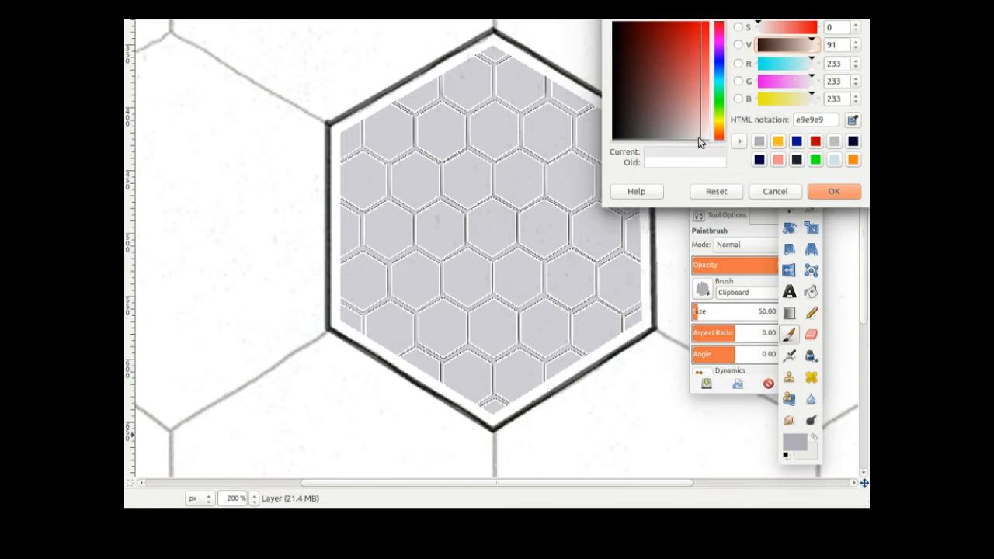
pyautogui.click(834, 191)
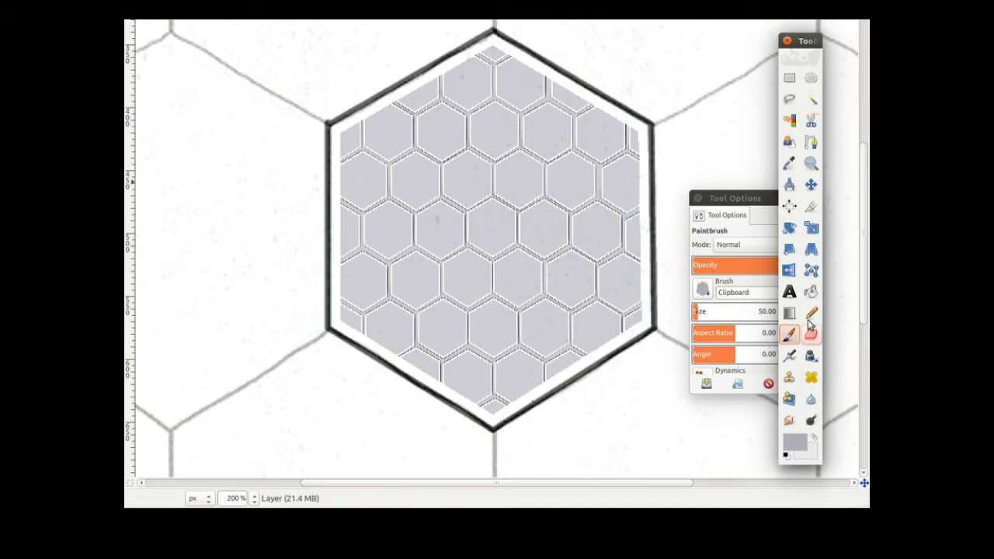
# Set the foreground colour to a lighter bluish grey, HTML notation d8d6e3, and bucket-fill the small hexagon at the centre of the honeycomb.
pyautogui.click(811, 291)
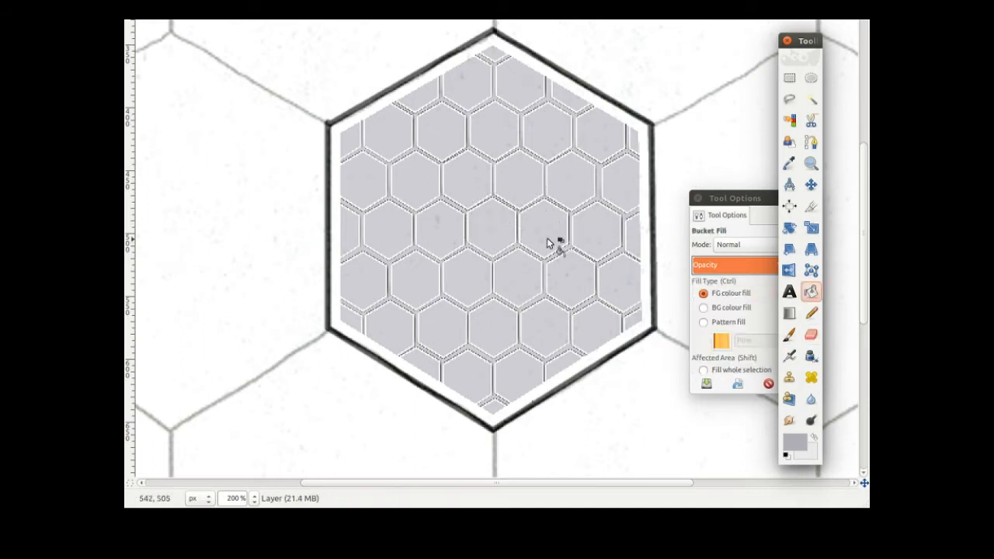
pyautogui.click(490, 221)
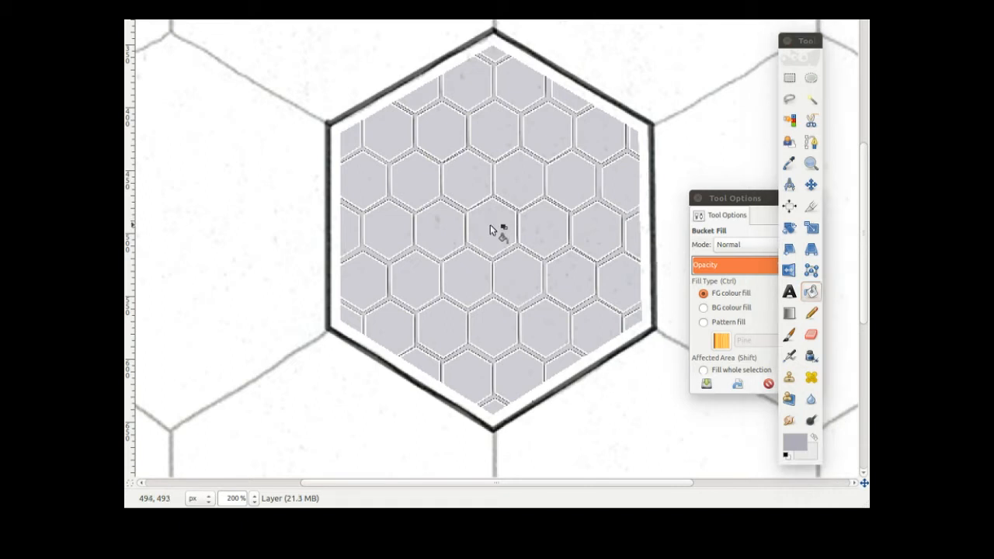
pyautogui.click(797, 444)
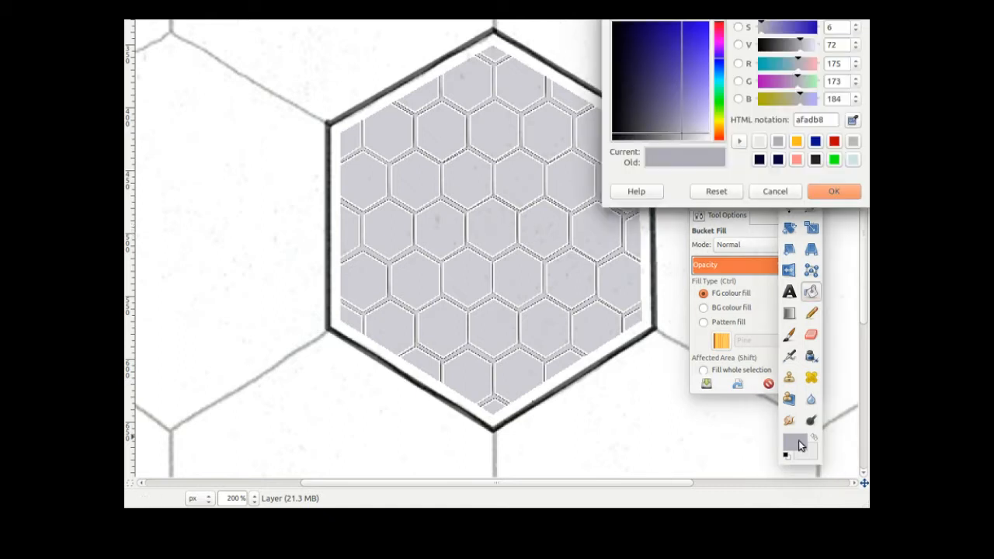
pyautogui.click(803, 50)
pyautogui.moveTo(804, 52); pyautogui.dragTo(812, 57)
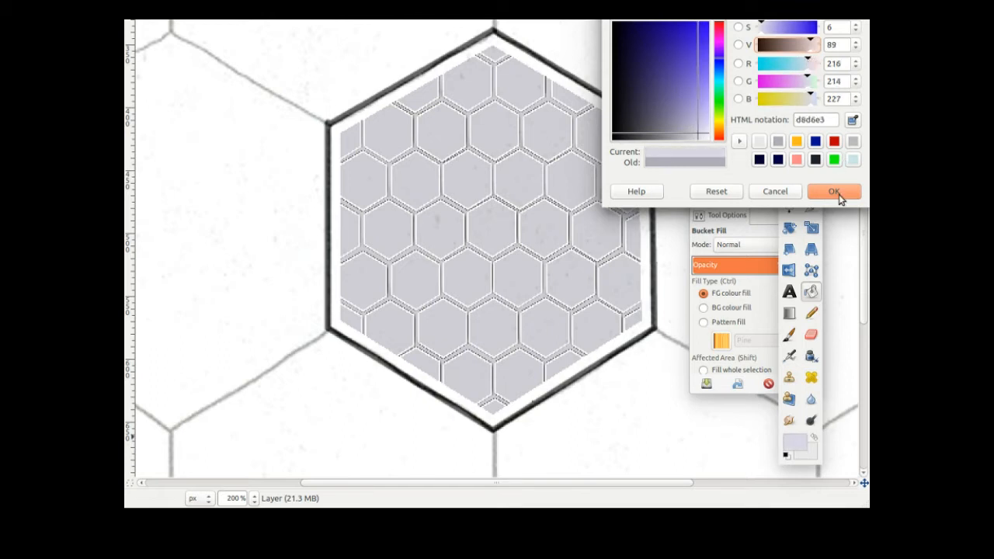
pyautogui.click(833, 192)
pyautogui.click(487, 225)
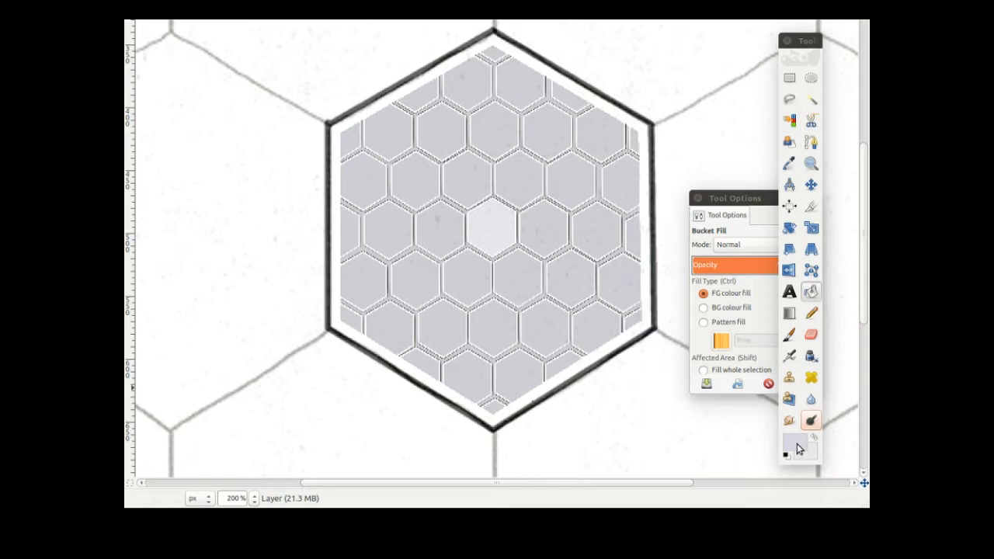
# Lower the foreground colour's blue value slightly and bucket-fill a small hexagon in the second full row, up and to the left of the centre.
pyautogui.click(797, 443)
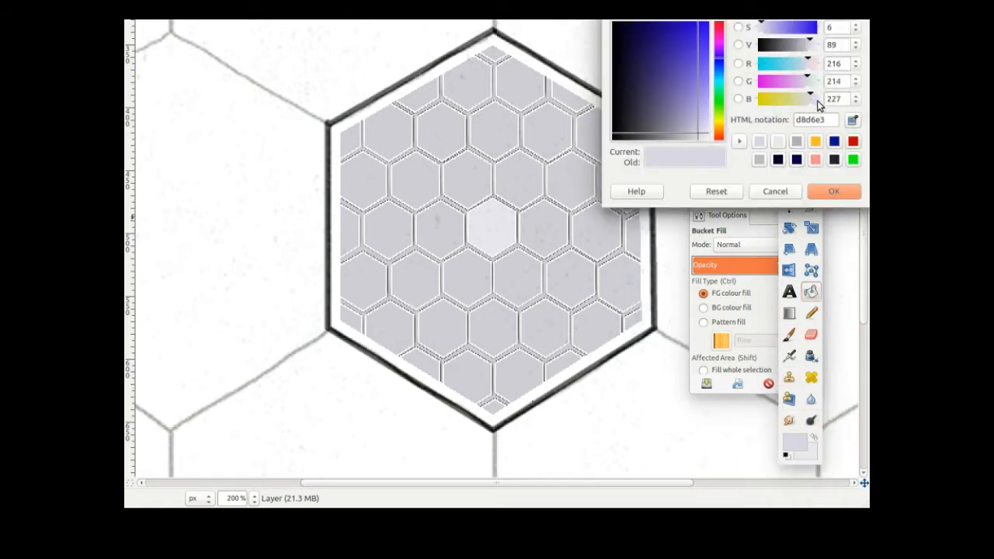
pyautogui.moveTo(811, 105); pyautogui.dragTo(809, 104)
pyautogui.click(833, 192)
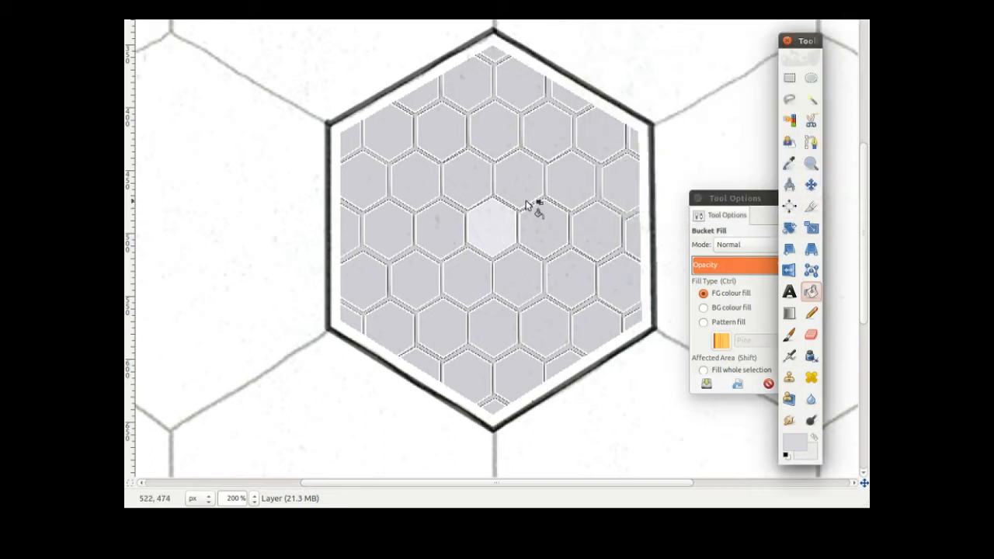
pyautogui.click(442, 135)
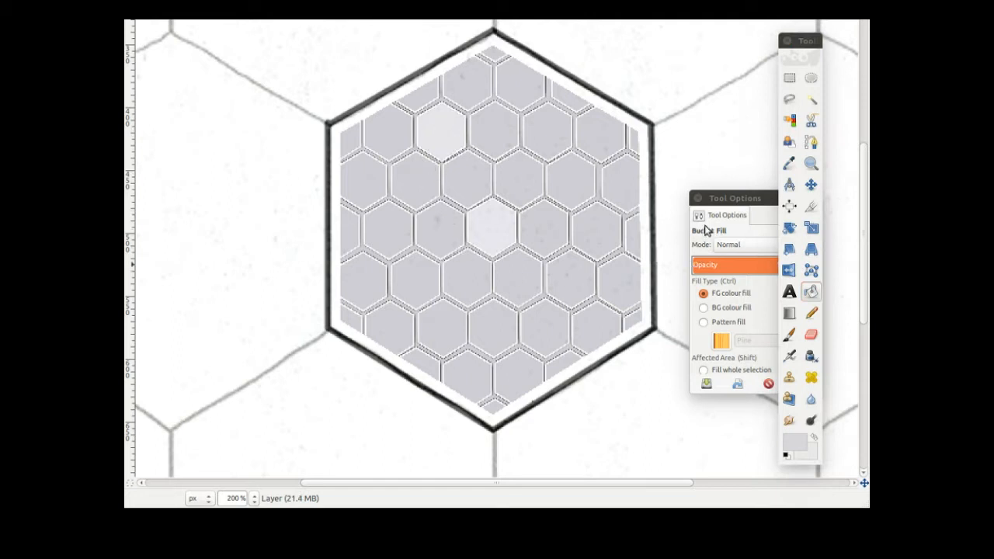
# Undo the last bucket fill and set the foreground colour to a greyish purple, HTML notation b8aec4.
pyautogui.hotkey('alt', 'e')
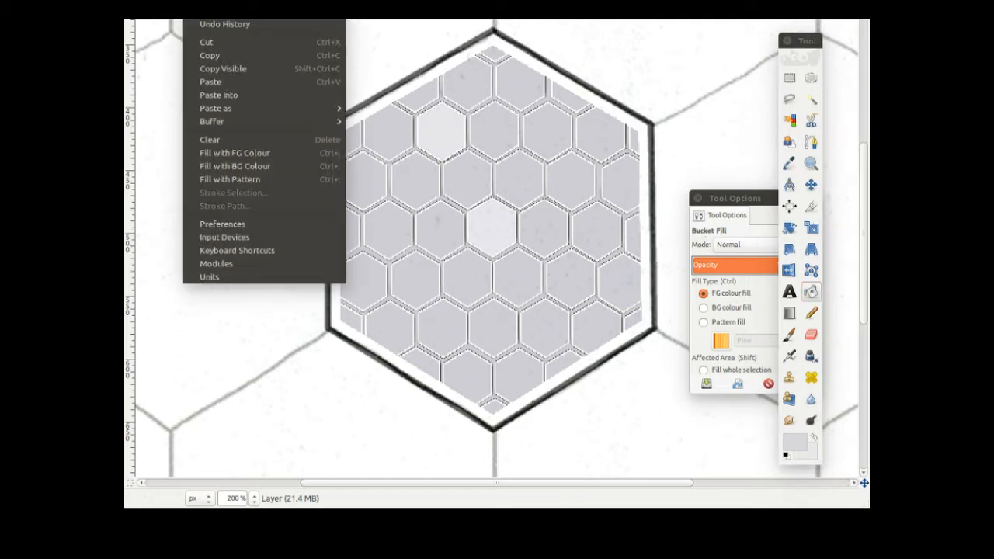
pyautogui.hotkey('ctrl', 'z')
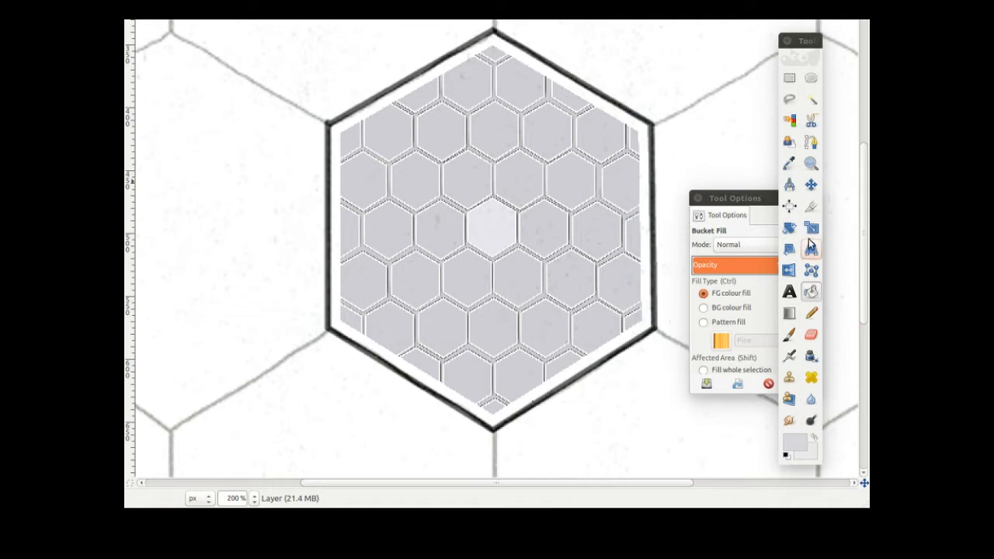
pyautogui.click(797, 439)
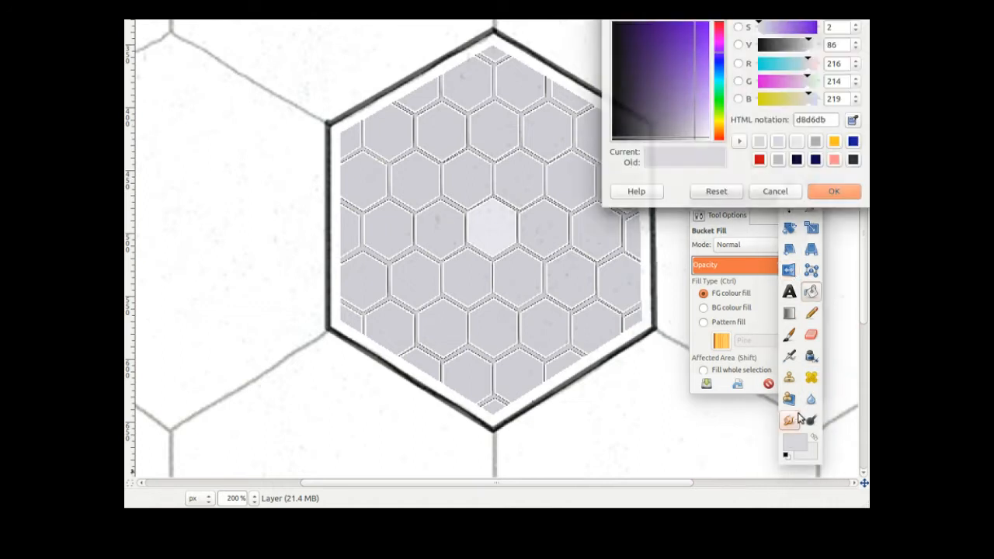
pyautogui.click(688, 140)
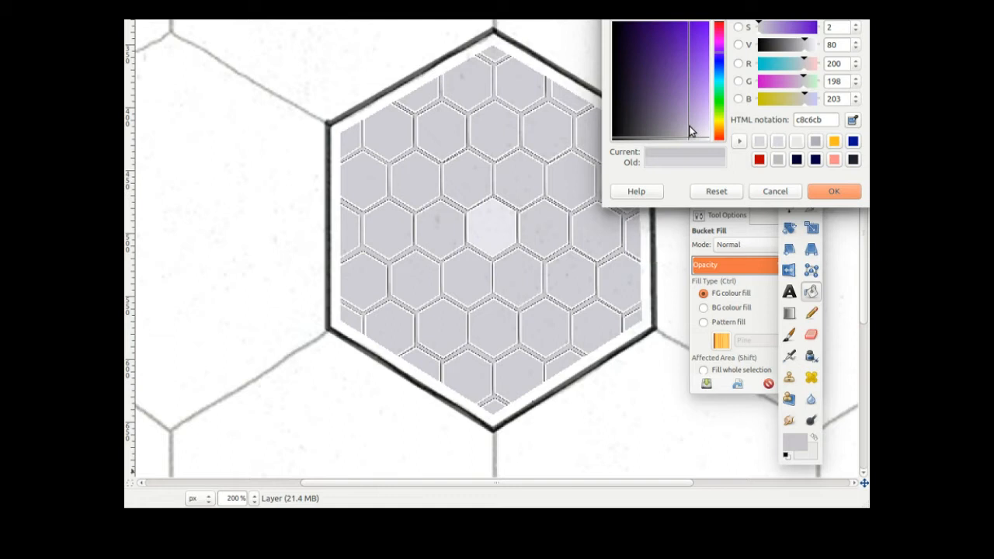
pyautogui.click(686, 126)
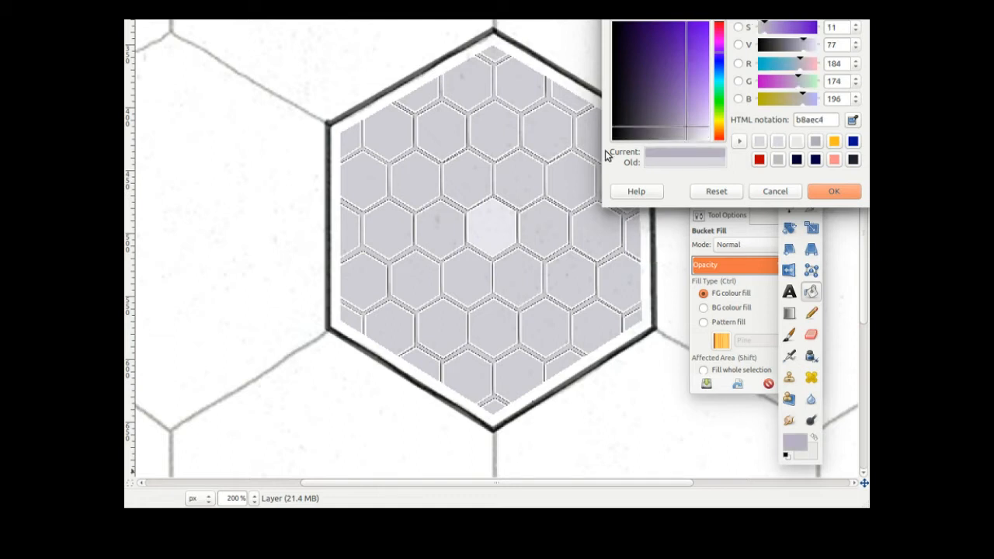
# Bucket-fill scattered, non-adjacent small hexagons across the honeycomb with the greyish purple.
pyautogui.click(440, 127)
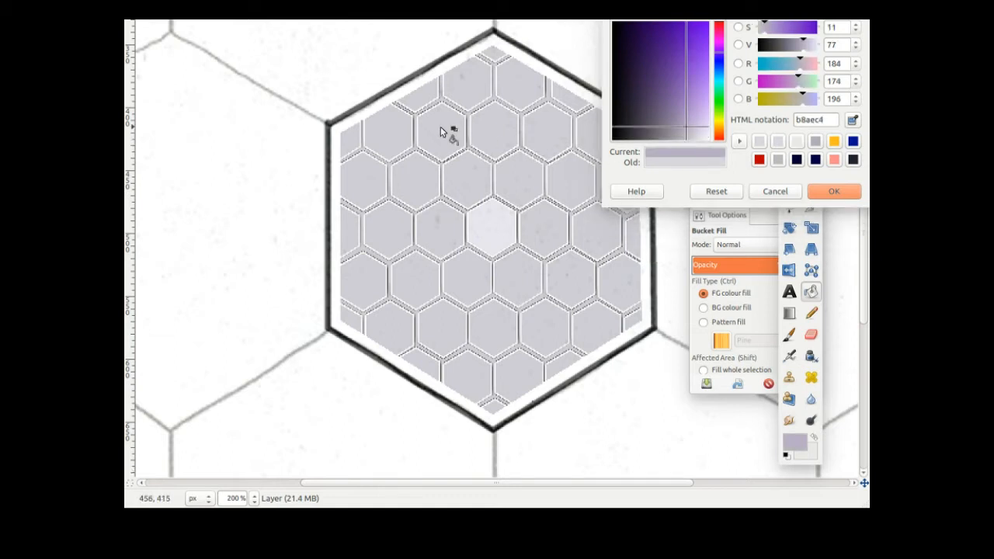
pyautogui.click(423, 278)
pyautogui.click(567, 179)
pyautogui.click(378, 226)
pyautogui.click(473, 371)
# Set the foreground colour to a stronger purple, HTML notation a290b8, and bucket-fill five scattered grey hexagons in the honeycomb.
pyautogui.click(681, 114)
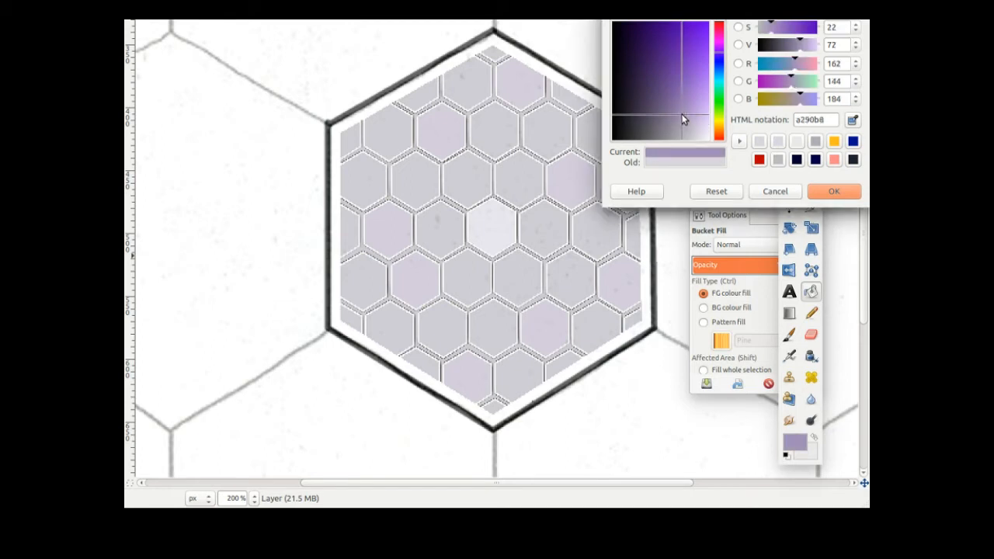
pyautogui.click(466, 174)
pyautogui.click(390, 140)
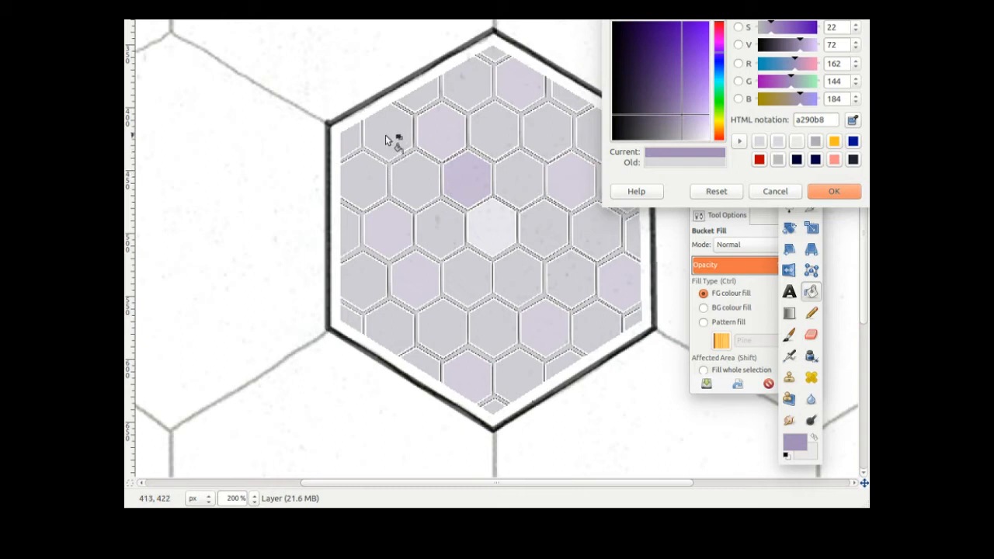
pyautogui.click(567, 276)
pyautogui.click(472, 281)
pyautogui.click(547, 122)
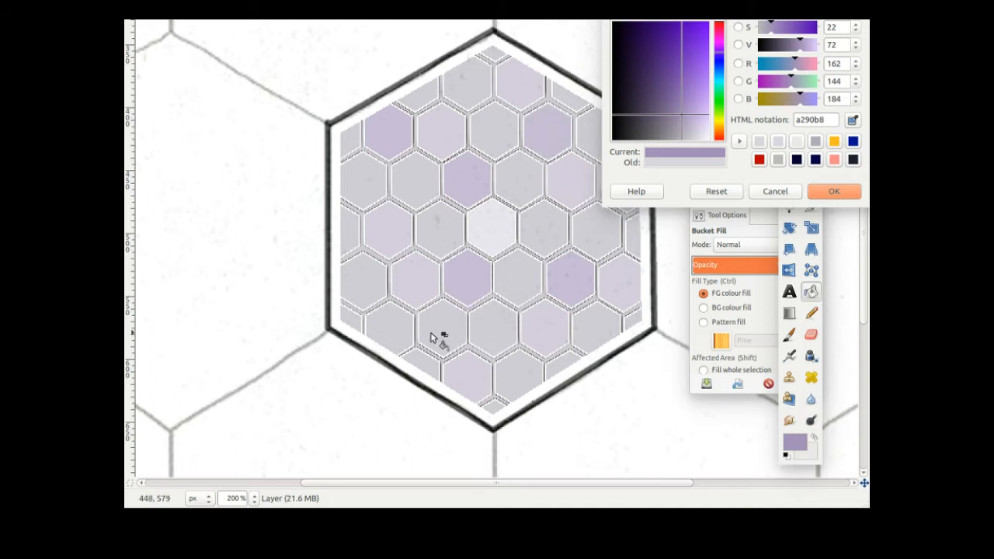
# Bucket-fill the small partial cells at the tile's six corners with the stronger purple and close the colour dialog without applying the change.
pyautogui.click(498, 55)
pyautogui.click(492, 407)
pyautogui.click(635, 321)
pyautogui.click(346, 319)
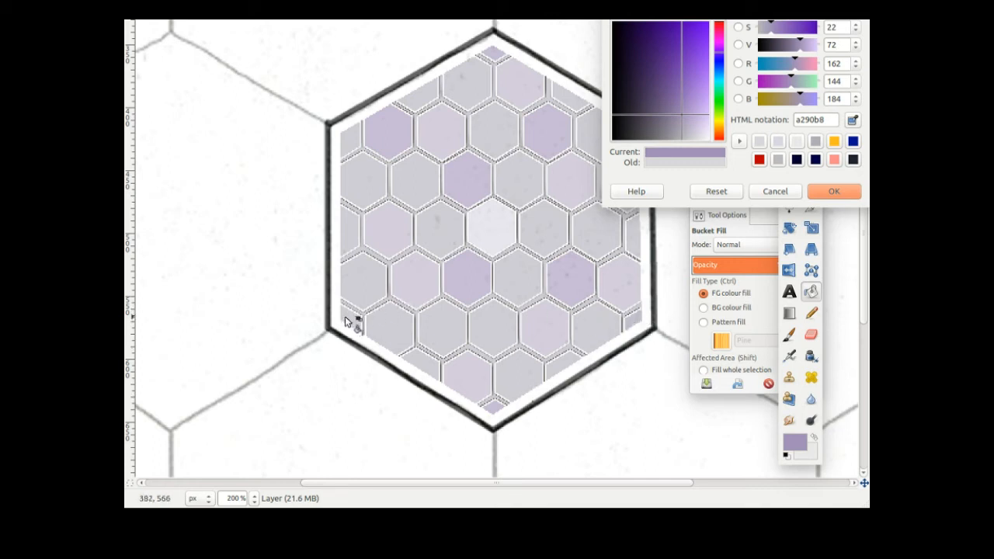
pyautogui.click(348, 137)
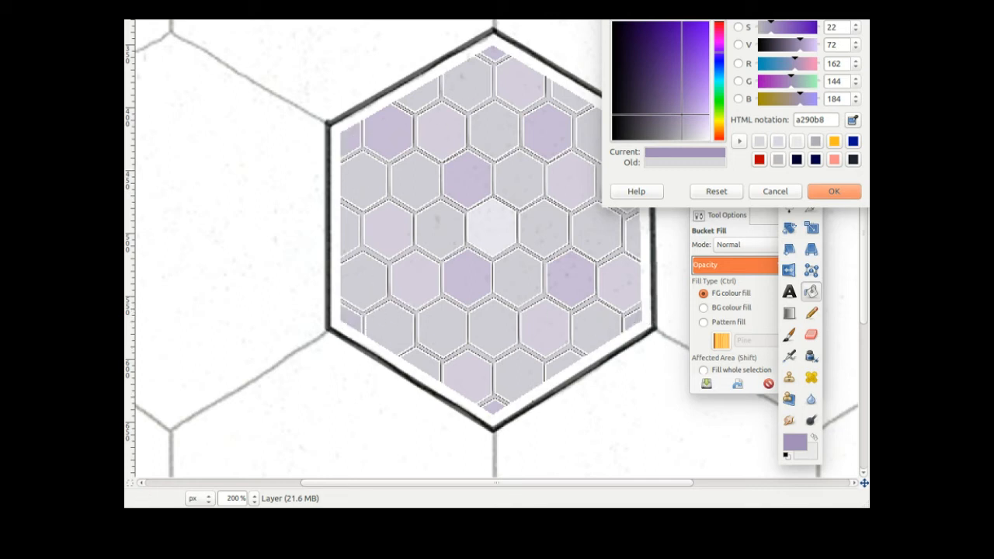
pyautogui.moveTo(698, 19); pyautogui.dragTo(803, 52)
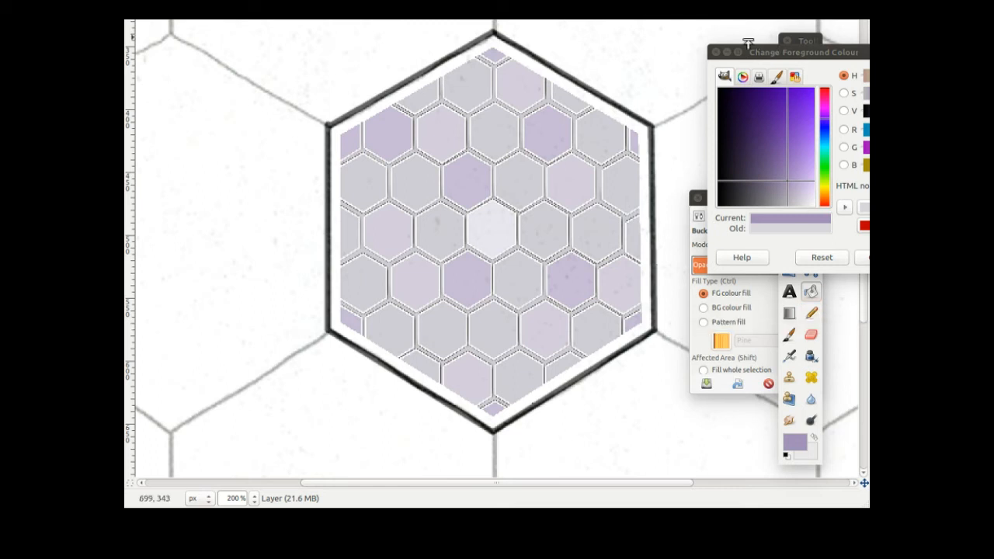
pyautogui.click(716, 53)
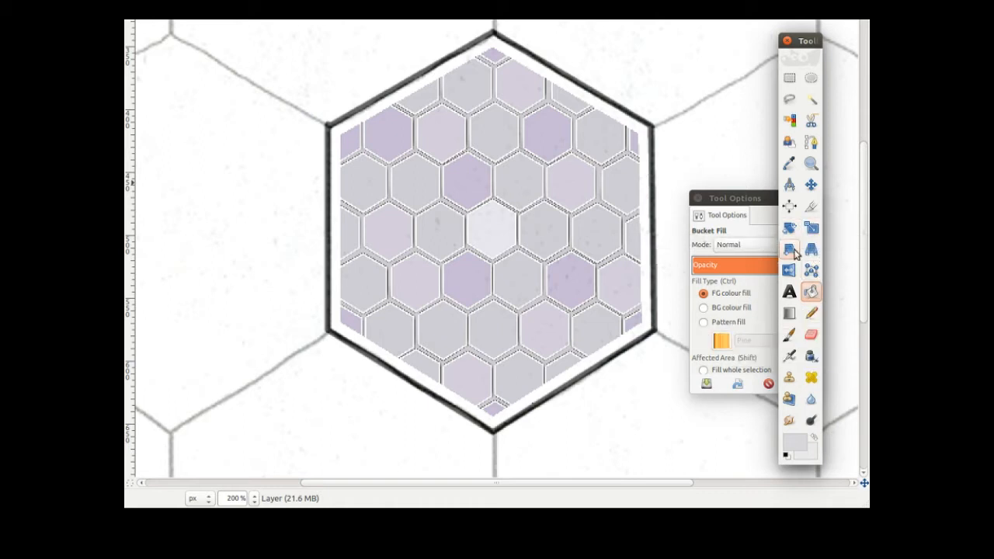
# Set the Paintbrush to the 2. Hardness 100 brush at size 6 and dab a test dot in the left full hexagon of the top row.
pyautogui.click(789, 337)
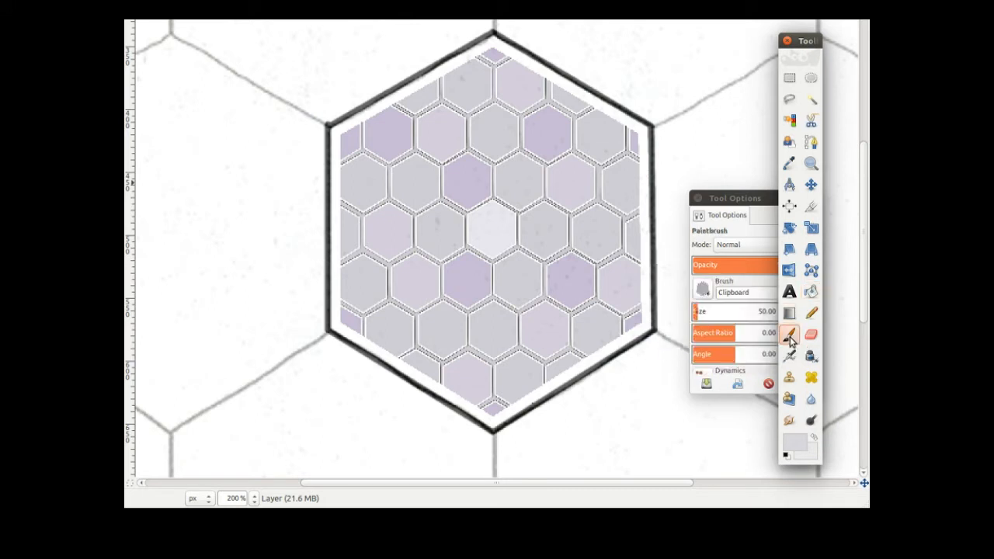
pyautogui.click(704, 288)
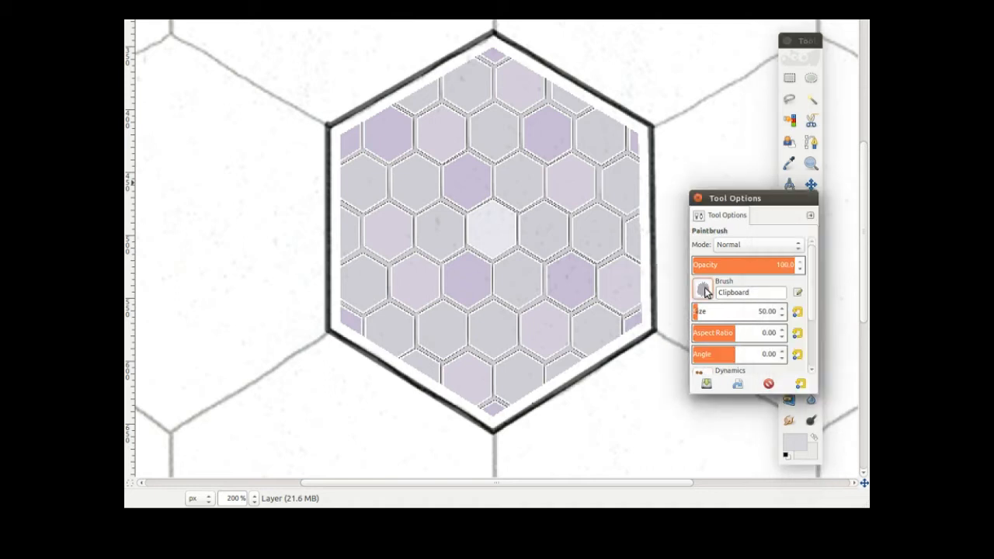
pyautogui.click(736, 329)
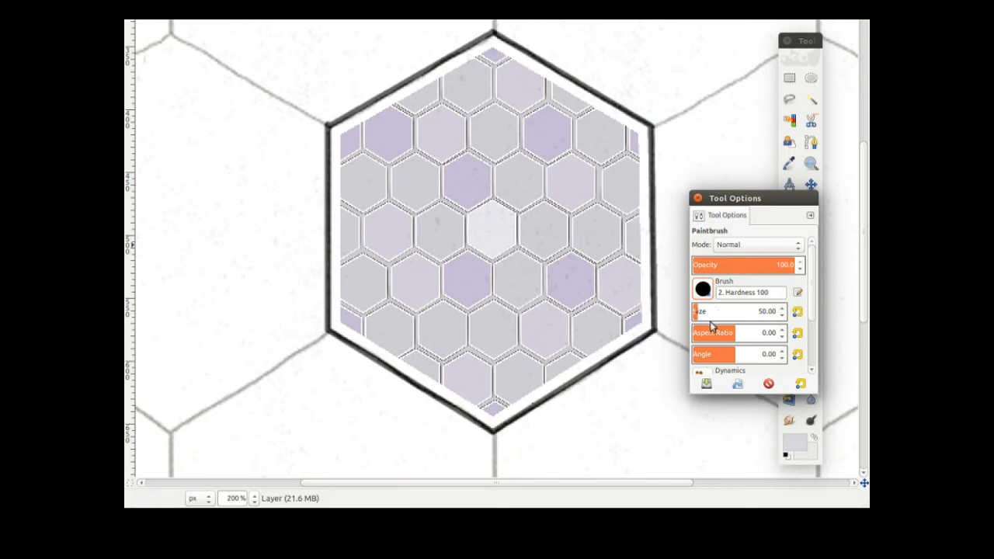
pyautogui.scroll(-11, 782, 320)
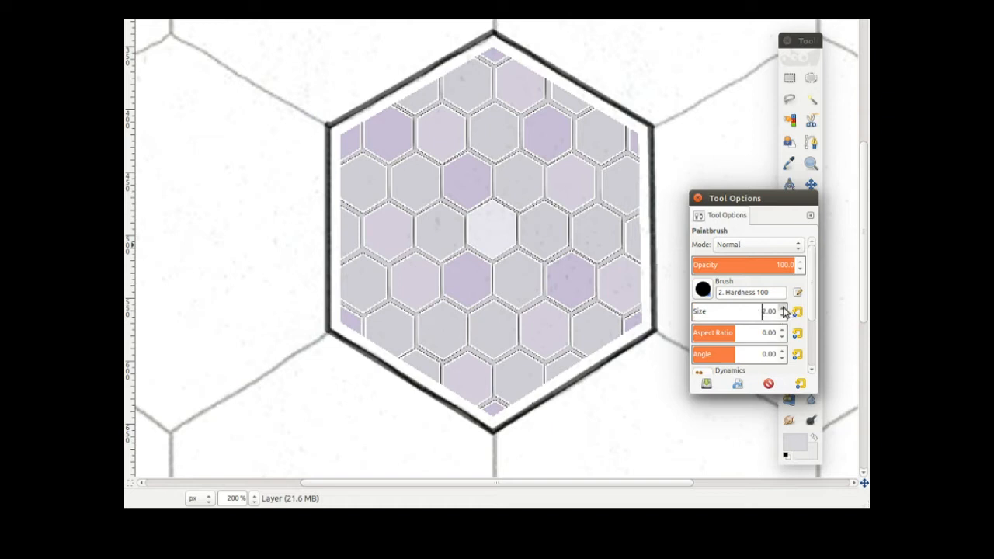
pyautogui.scroll(2, 784, 311)
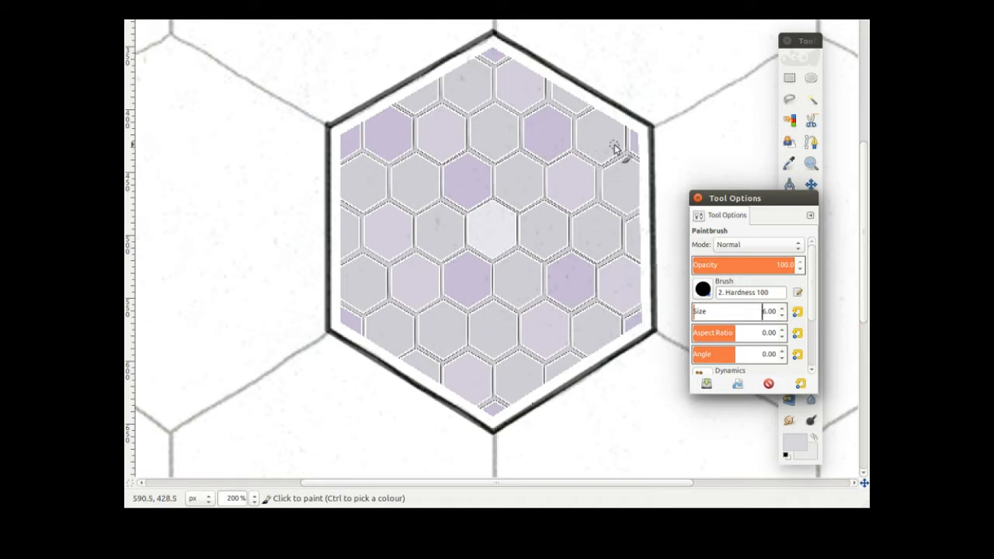
pyautogui.click(466, 82)
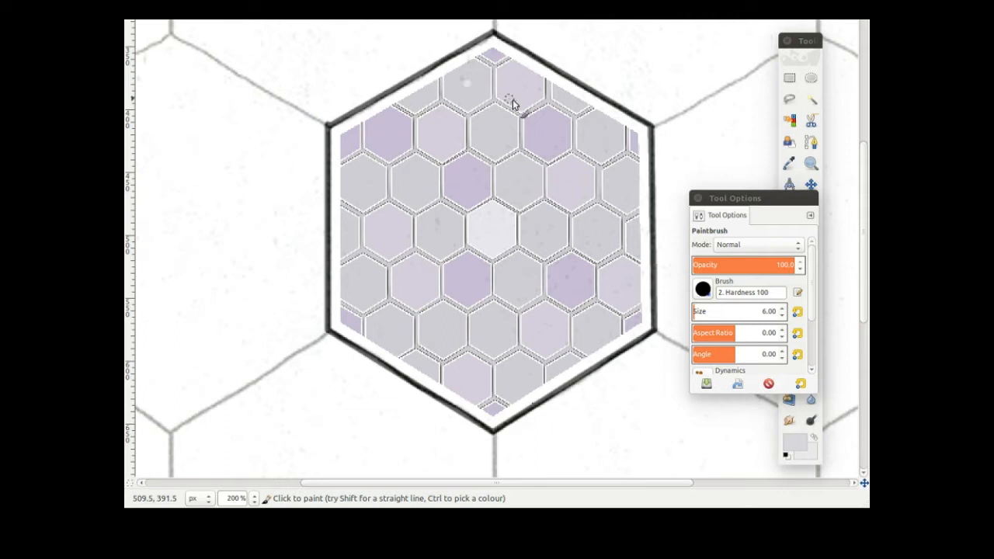
# Set the foreground colour to dark navy, HTML notation 000030, and paint a centred dot in outer hexagons along the honeycomb's top and left sides.
pyautogui.click(792, 439)
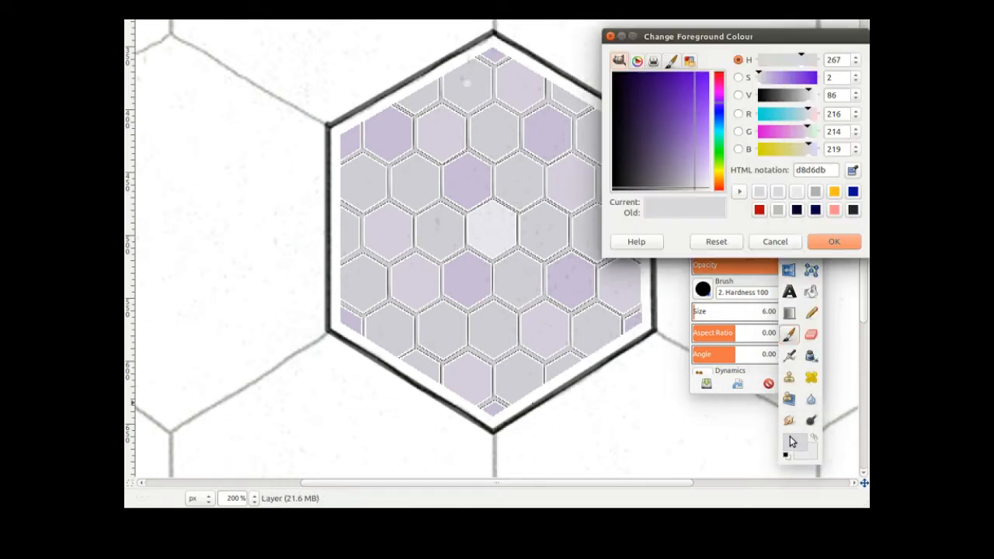
pyautogui.click(796, 210)
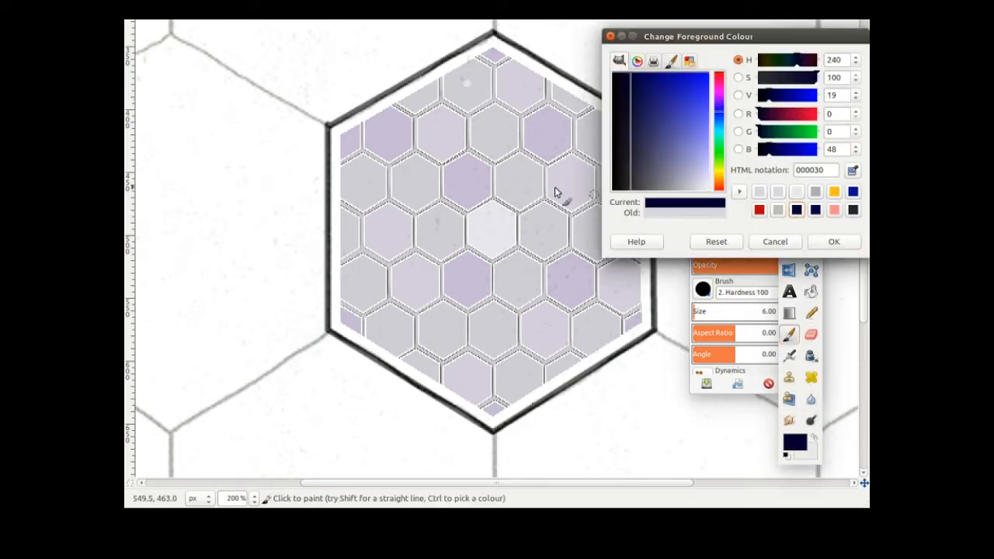
pyautogui.click(469, 83)
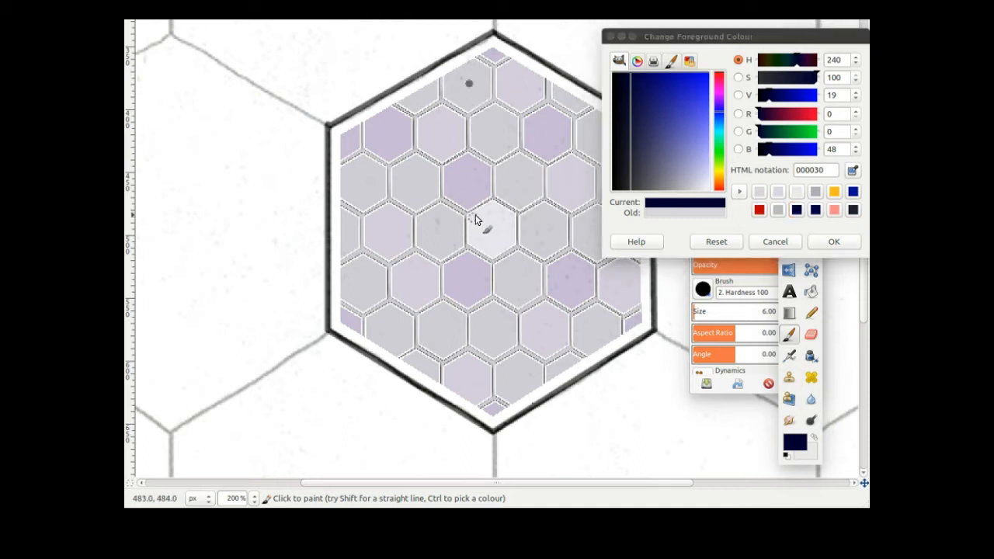
pyautogui.click(519, 84)
pyautogui.click(360, 182)
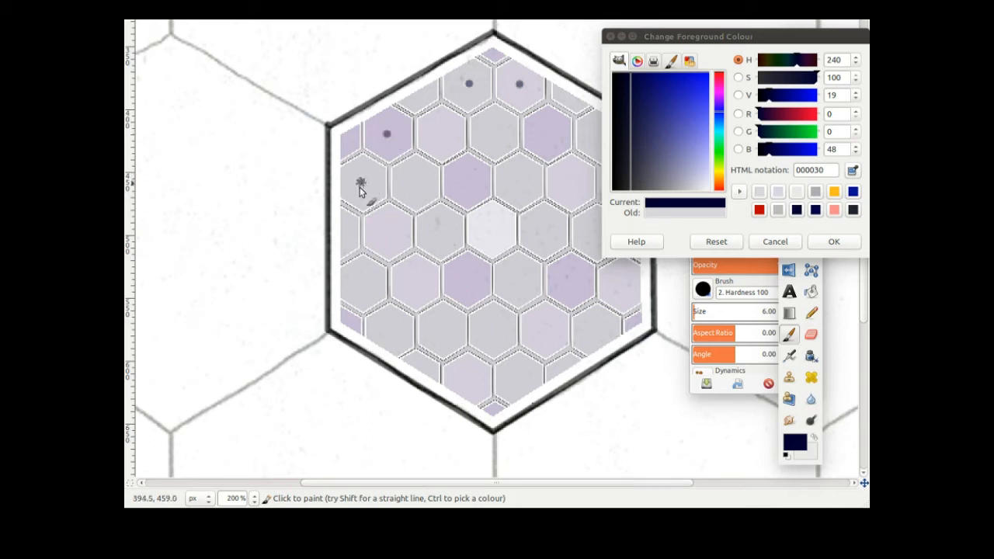
pyautogui.click(361, 284)
pyautogui.click(389, 331)
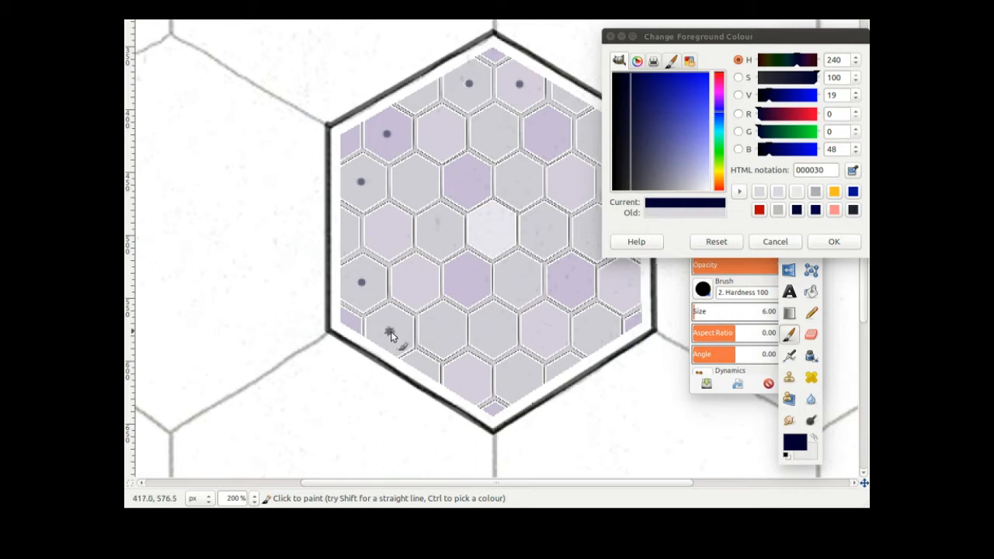
# Paint a centred navy dot in each outer full hexagon along the honeycomb's bottom and right sides.
pyautogui.click(465, 379)
pyautogui.click(520, 378)
pyautogui.moveTo(687, 39); pyautogui.dragTo(816, 108)
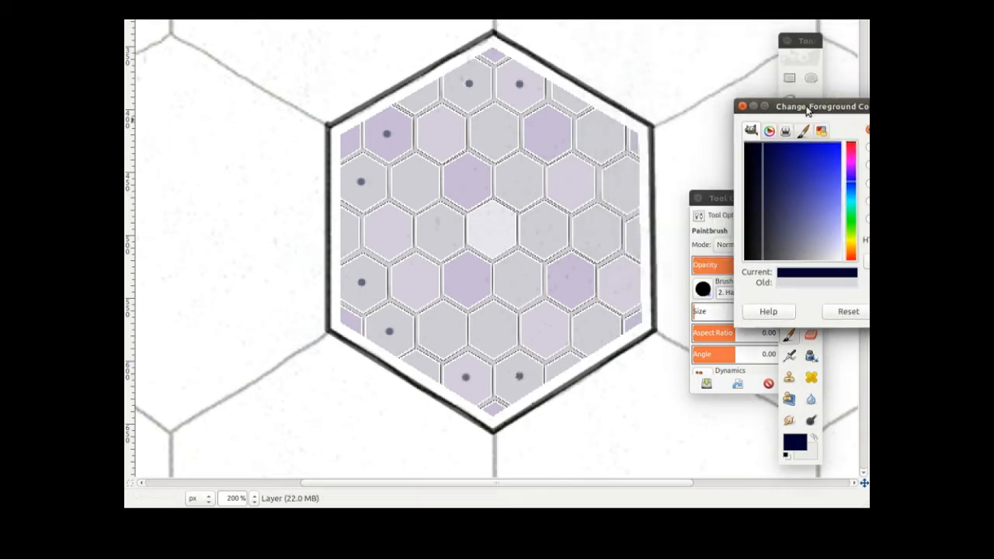
pyautogui.click(596, 332)
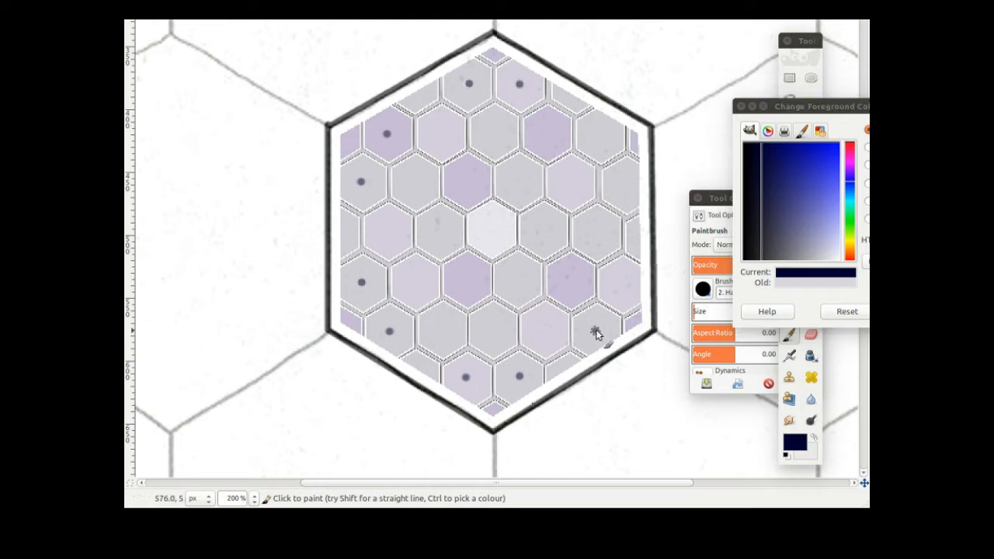
pyautogui.click(623, 286)
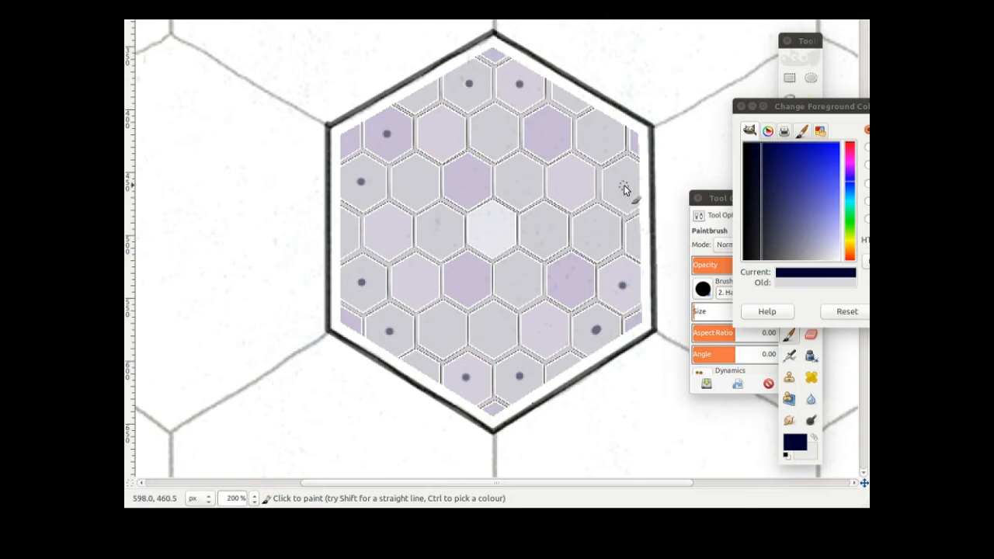
pyautogui.click(623, 185)
pyautogui.click(601, 136)
# Swap the foreground and background colours and change the foreground colour to white.
pyautogui.click(816, 436)
pyautogui.click(794, 442)
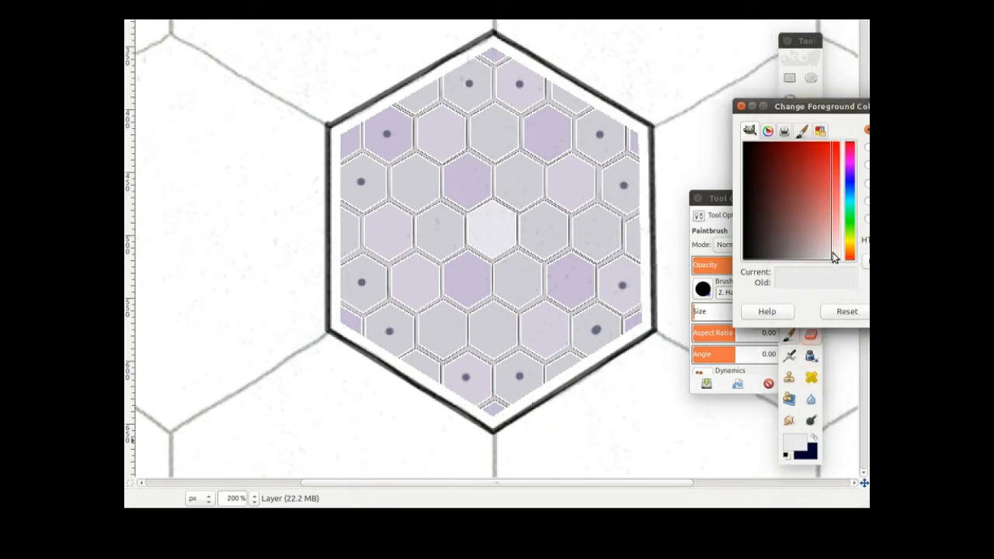
pyautogui.moveTo(832, 250); pyautogui.dragTo(854, 266)
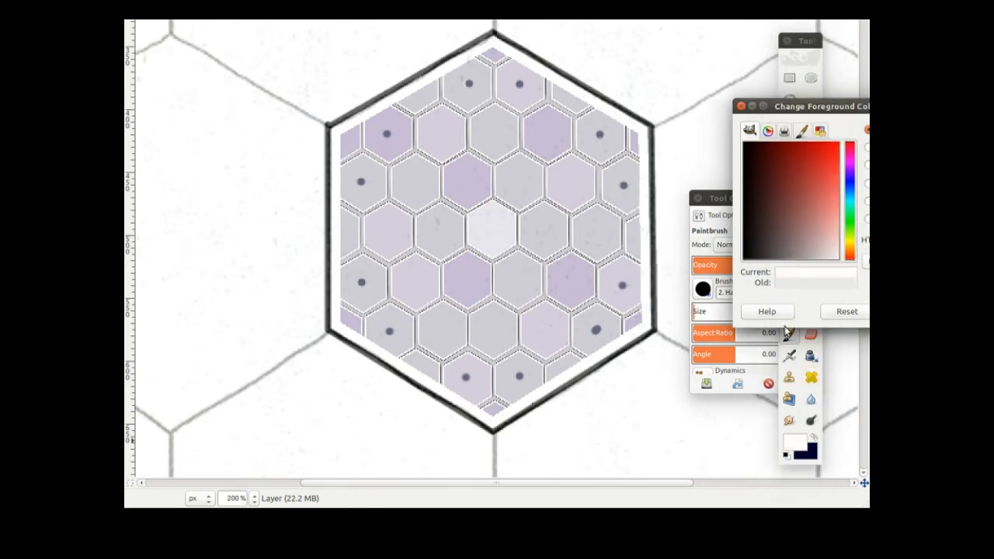
# Reduce the paintbrush size to 2 and dab a tiny white highlight on each navy dot in the outer hexagons.
pyautogui.click(713, 386)
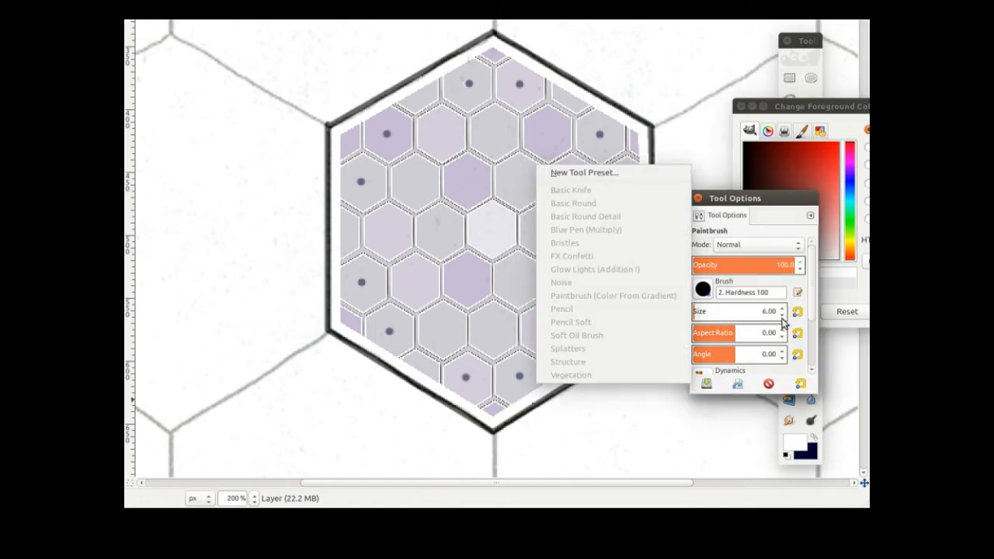
pyautogui.click(782, 316)
pyautogui.click(782, 316)
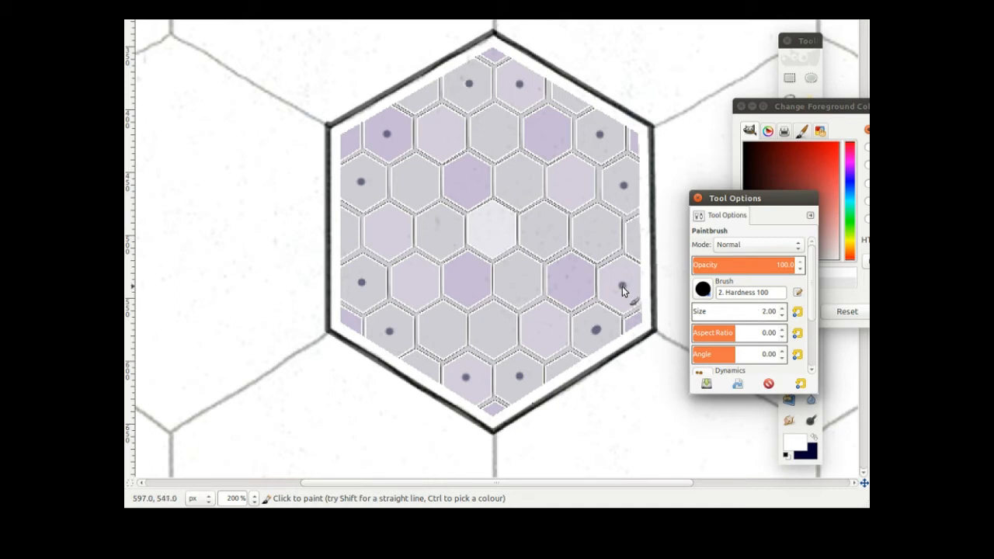
pyautogui.click(623, 286)
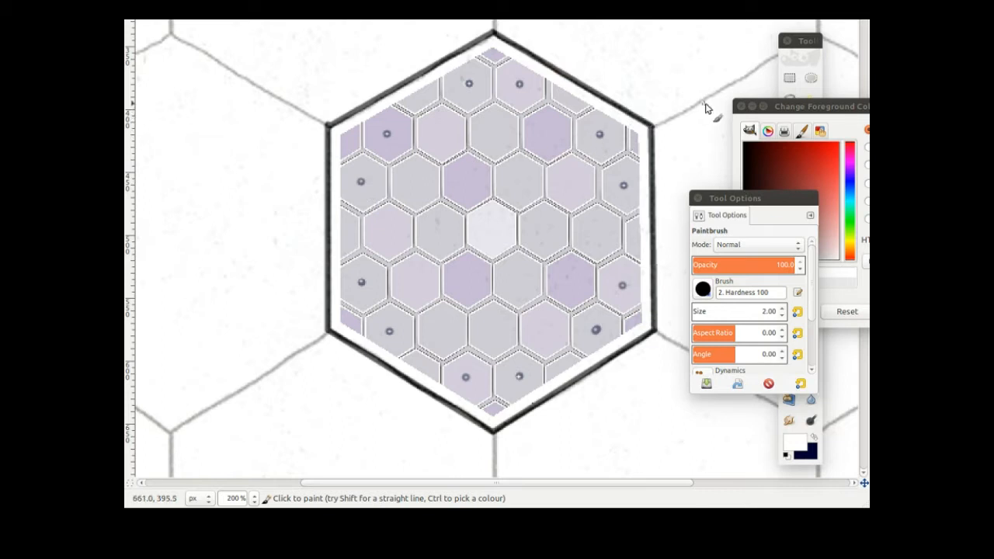
# Select the finished hexagon tile with a closed Free Select polygon through the six outer corners of its black outline.
pyautogui.click(805, 43)
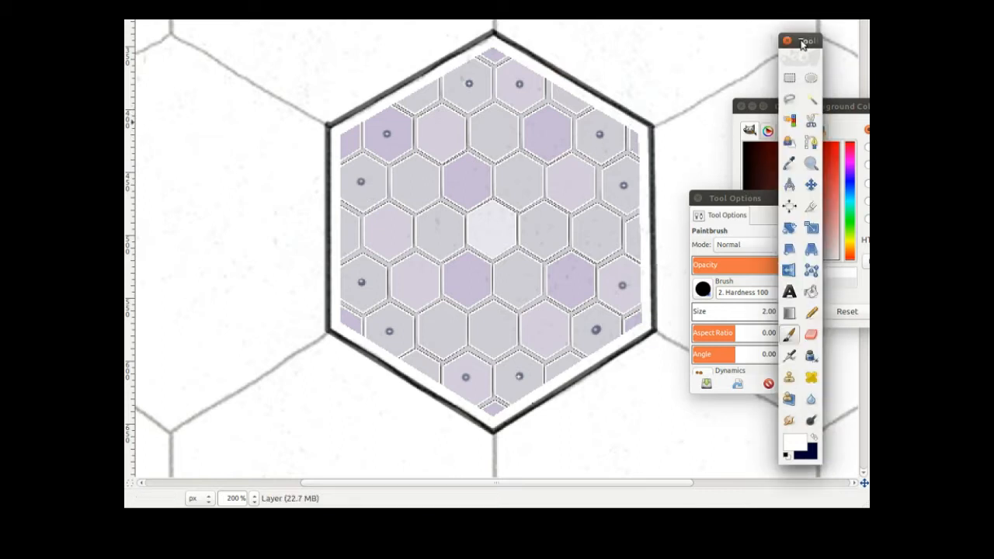
pyautogui.click(789, 101)
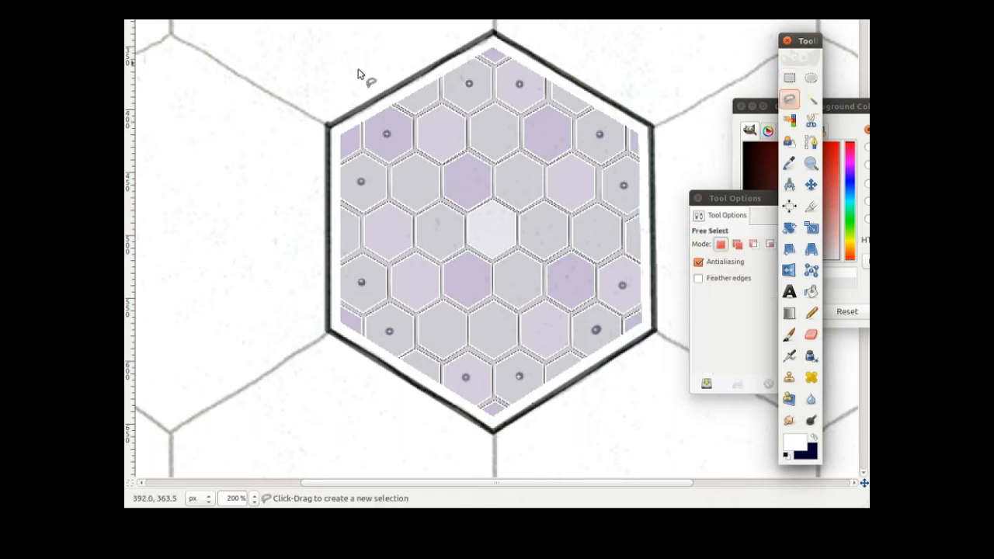
pyautogui.click(327, 126)
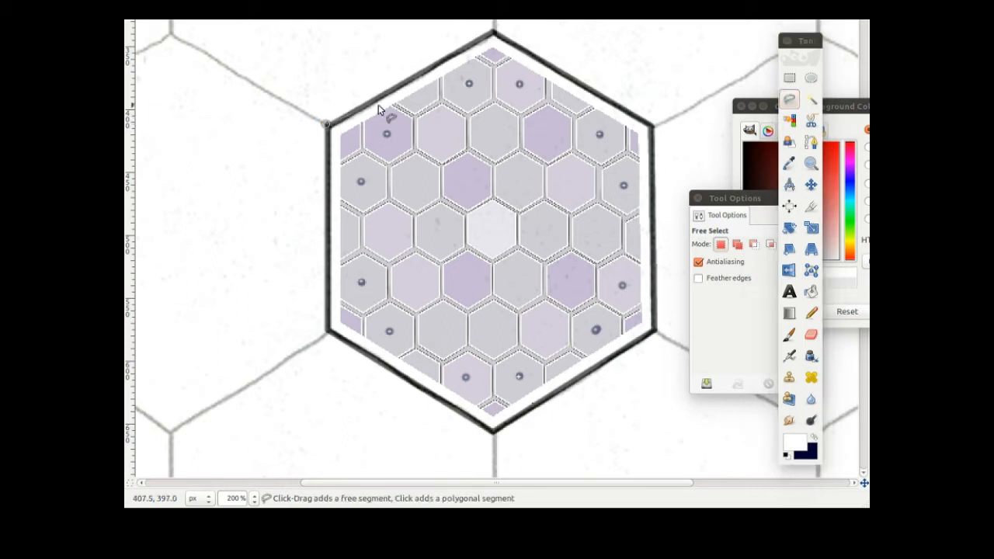
pyautogui.click(493, 32)
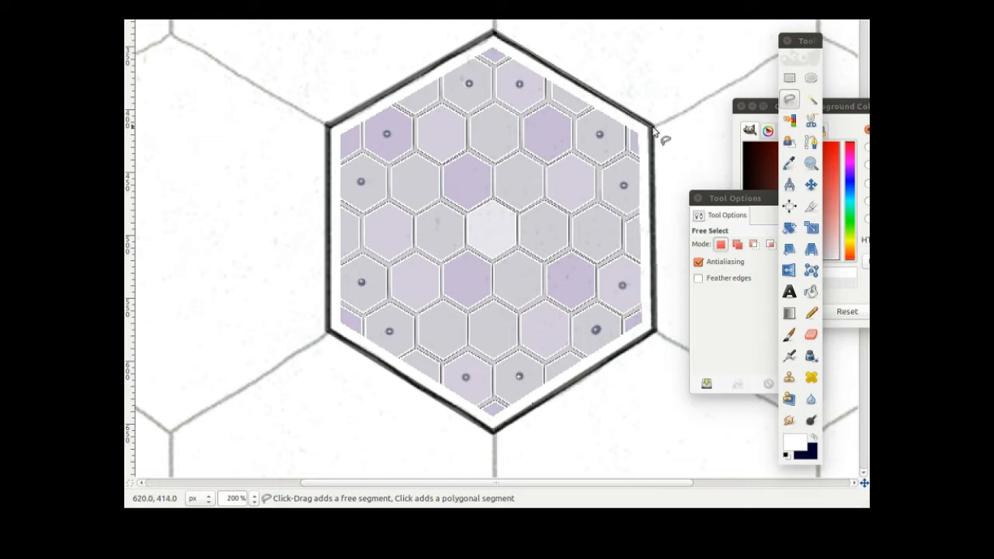
pyautogui.click(655, 127)
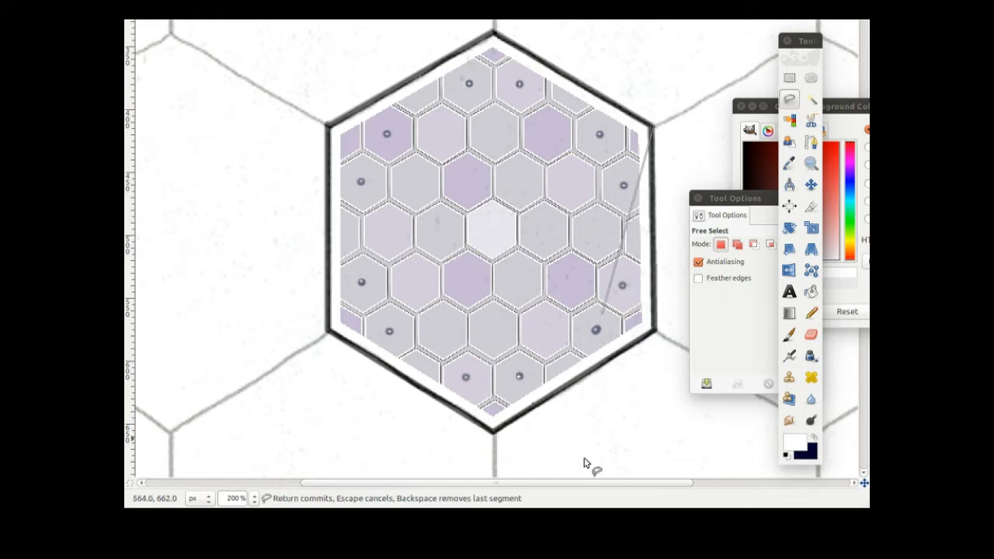
pyautogui.click(655, 334)
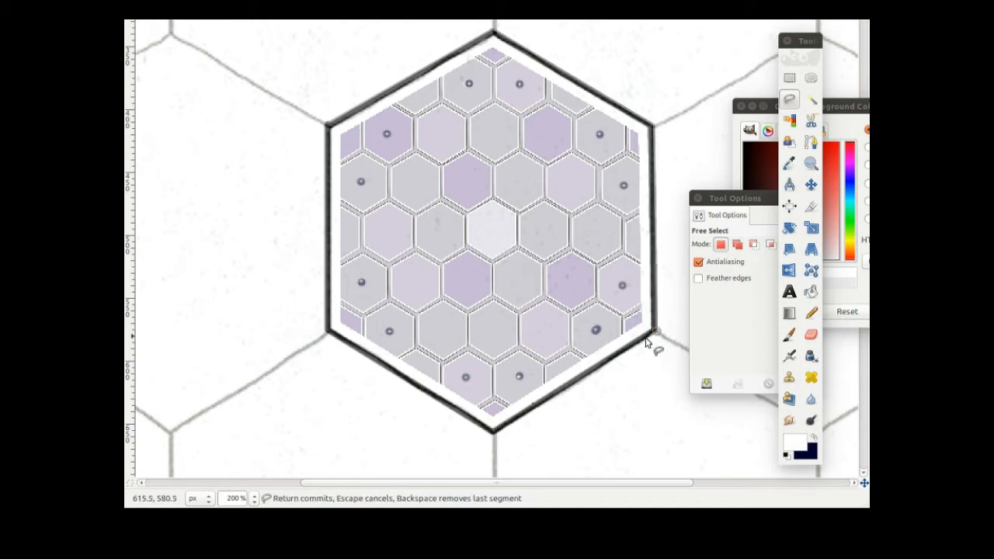
pyautogui.click(493, 432)
pyautogui.click(325, 331)
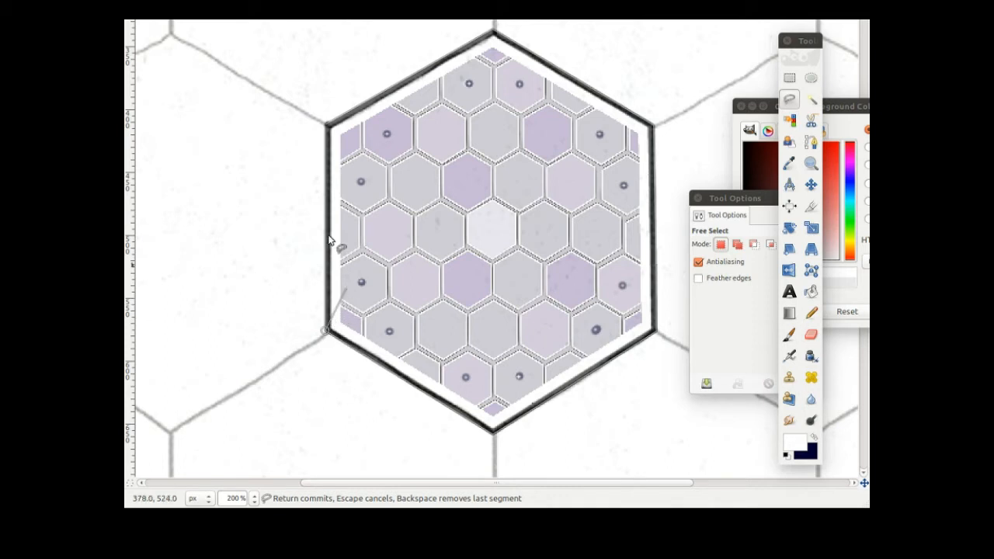
pyautogui.click(326, 125)
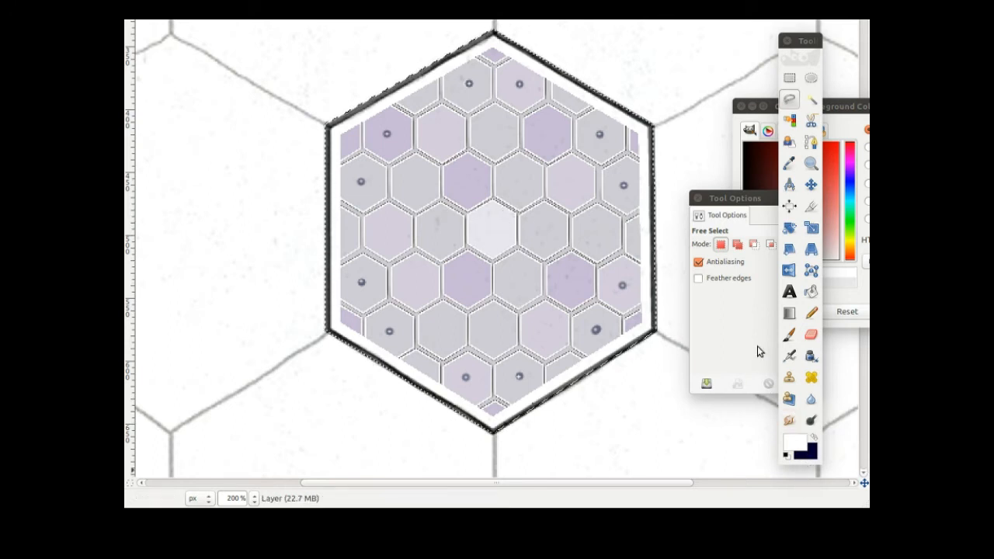
# Choose the Clipboard brush for the Paintbrush, set its size to 47, and stamp the grey hexagon over the pale central honeycomb cell.
pyautogui.click(789, 335)
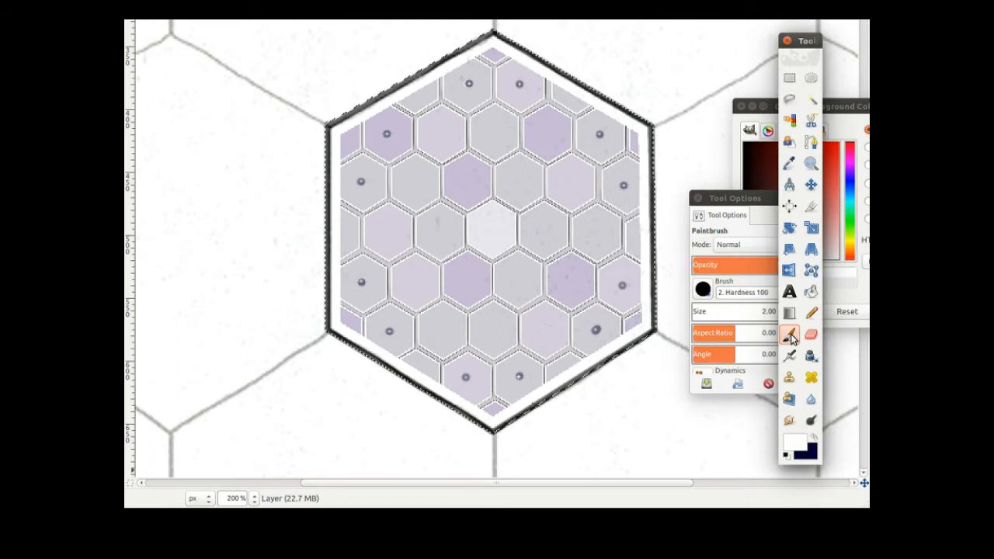
pyautogui.click(702, 291)
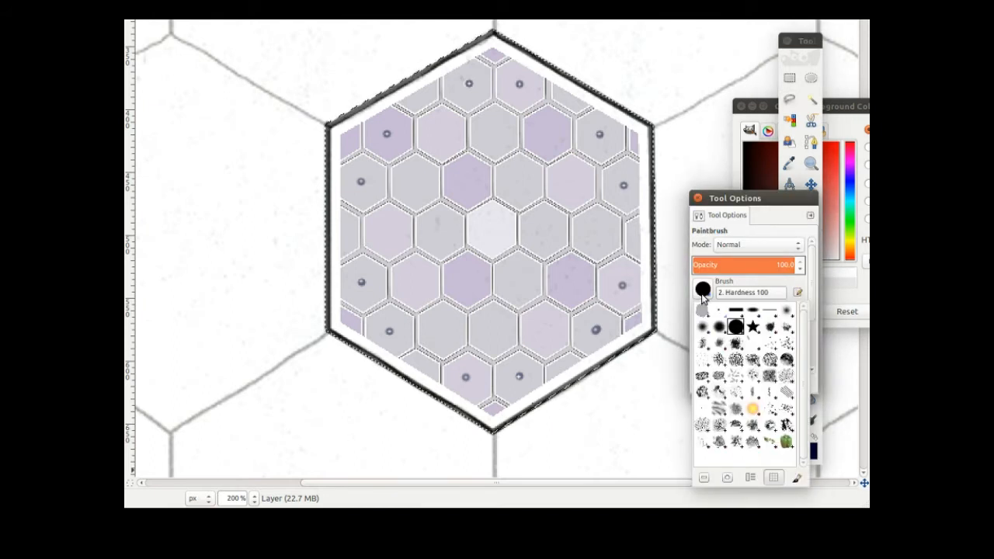
pyautogui.click(702, 311)
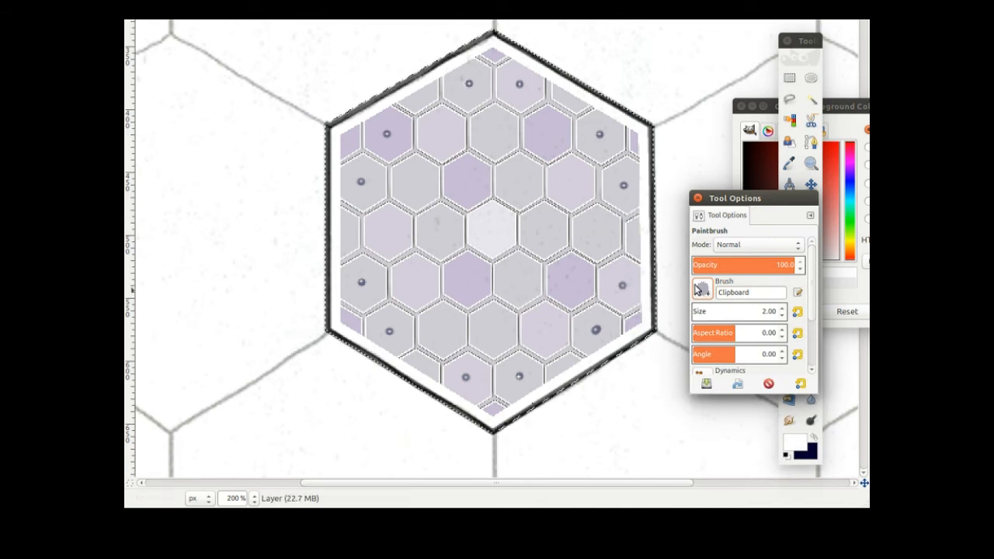
pyautogui.click(783, 308)
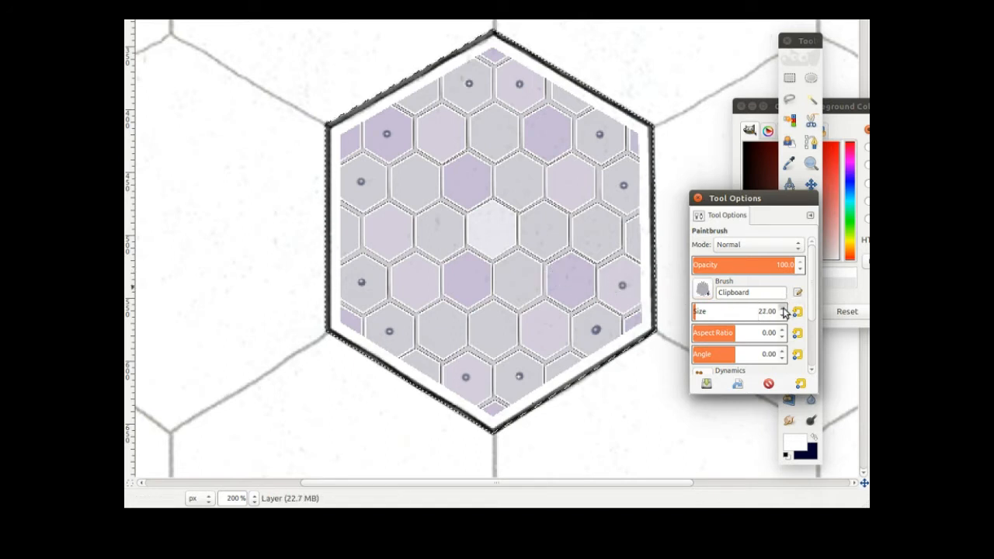
pyautogui.click(571, 285)
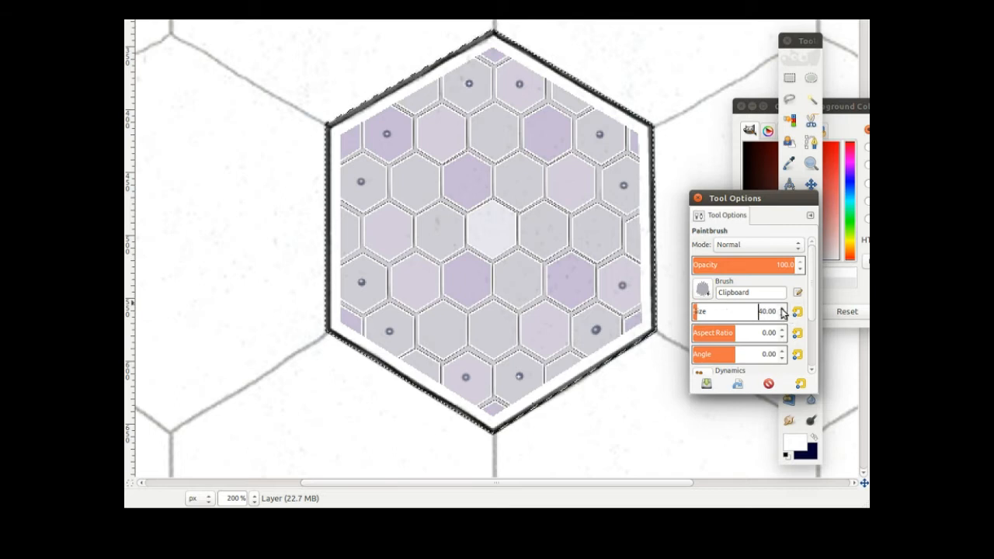
pyautogui.doubleClick(782, 308)
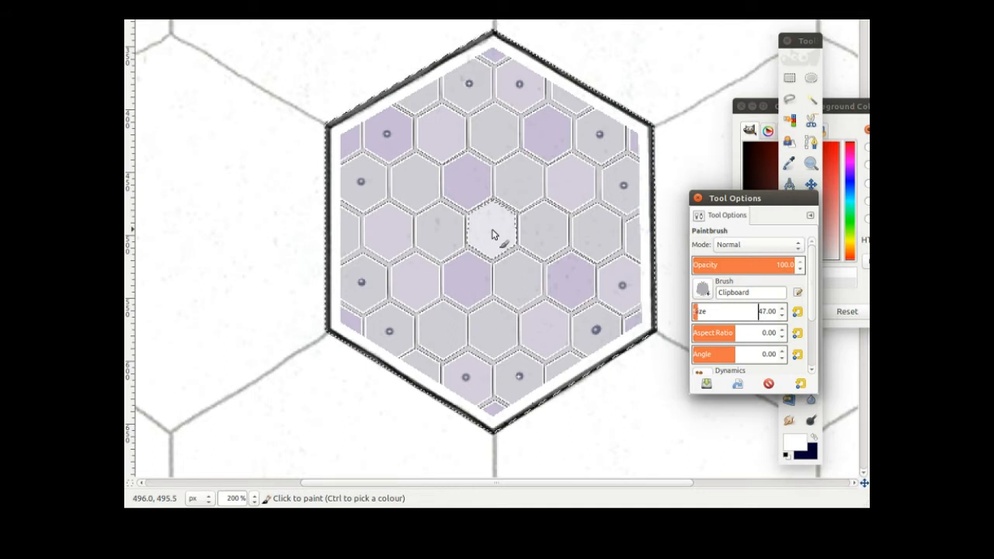
pyautogui.click(492, 234)
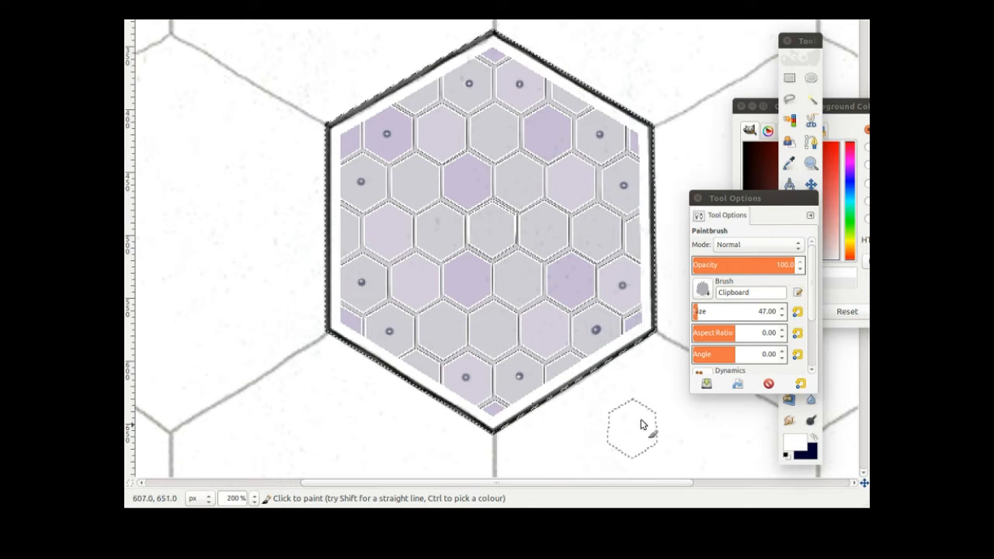
# Copy the selected tile to the clipboard and stamp it at size 47 onto the central honeycomb cell.
pyautogui.click(743, 204)
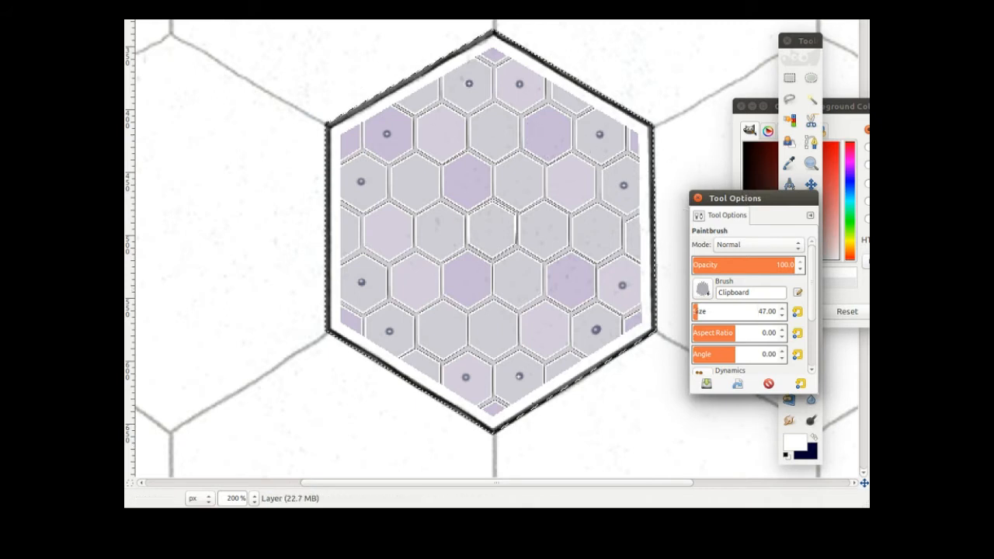
pyautogui.hotkey('alt', 'e')
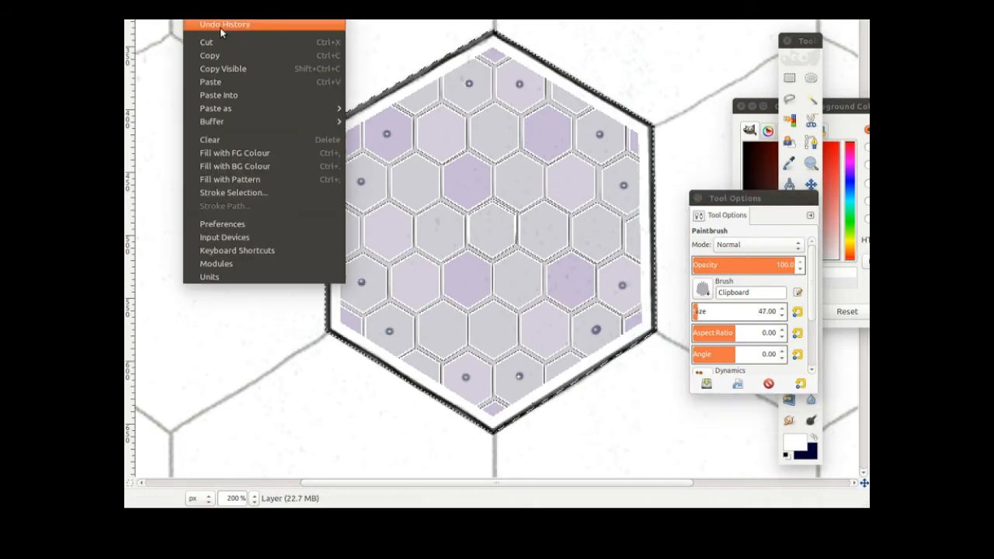
pyautogui.click(223, 55)
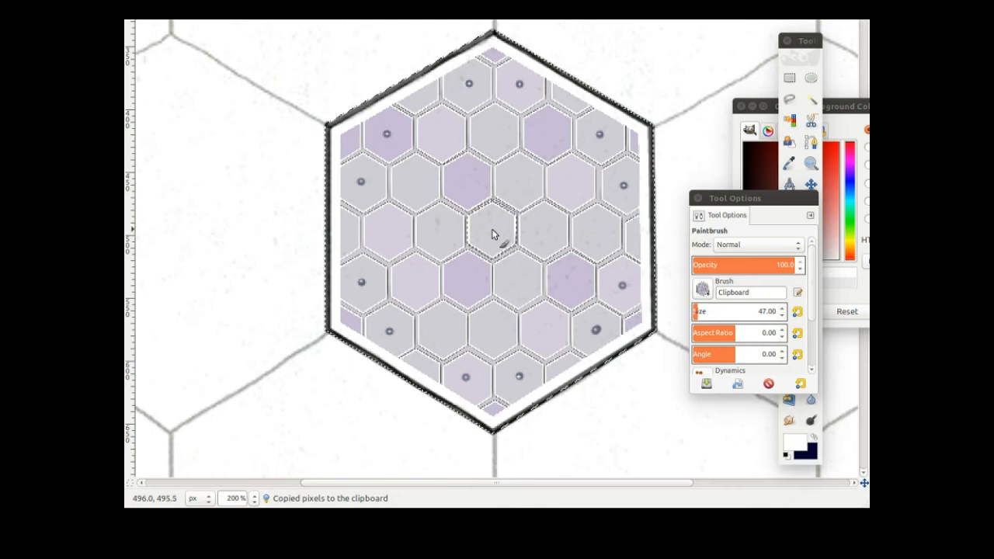
pyautogui.click(494, 235)
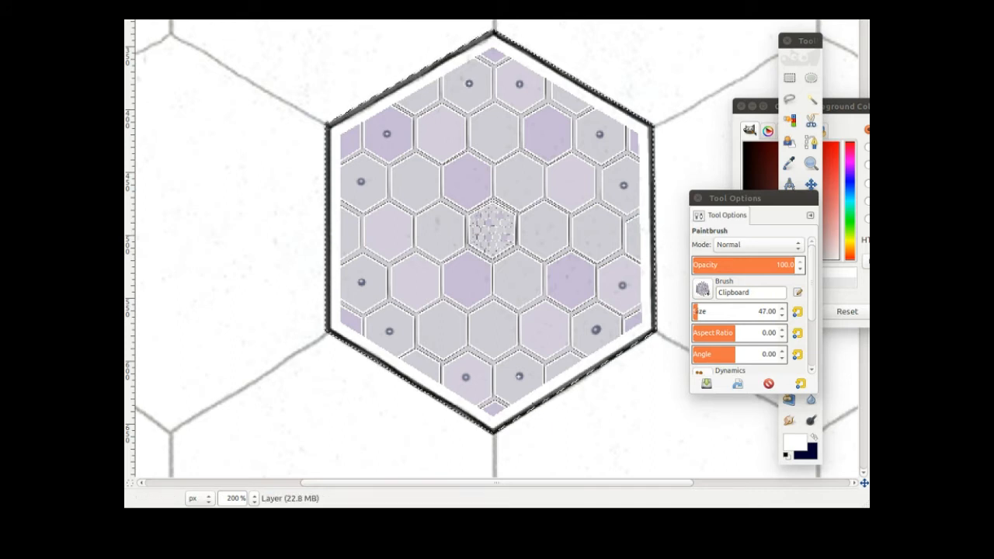
# Enlarge the clipboard brush to size 309.59 and stamp the copied tile over the selected central hexagon, with the whole image in view.
pyautogui.hotkey('alt', 'v')
pyautogui.moveTo(329, 17)
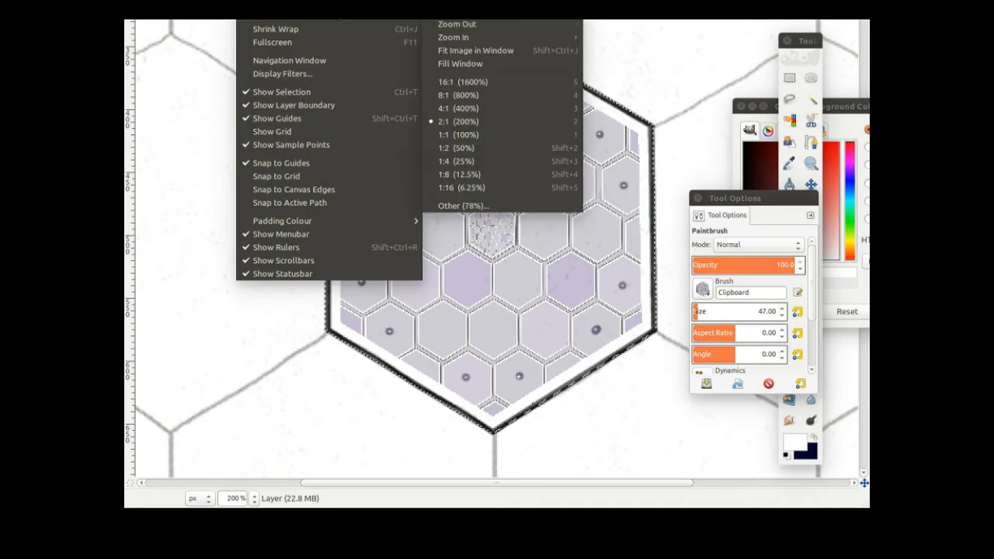
pyautogui.click(472, 50)
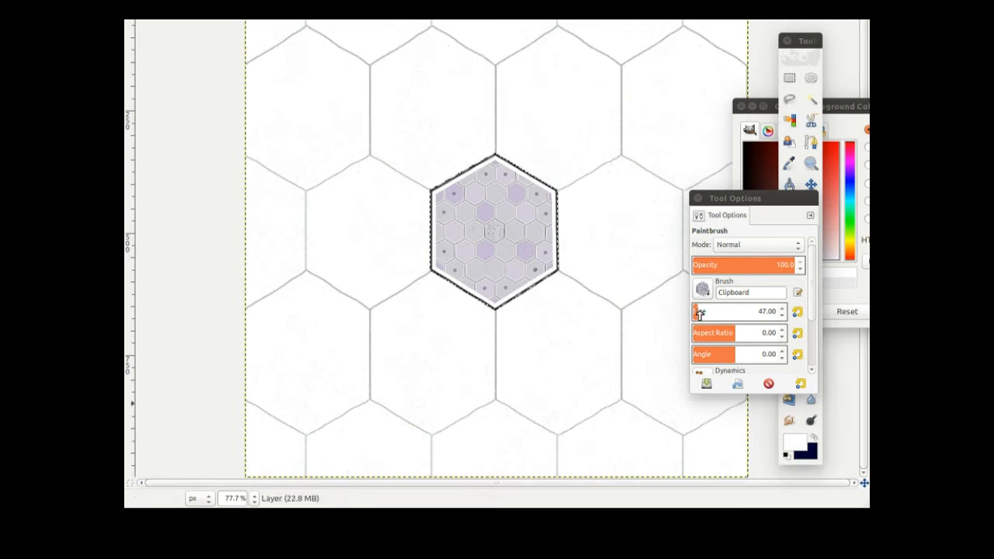
pyautogui.click(701, 312)
pyautogui.moveTo(701, 312); pyautogui.dragTo(725, 312)
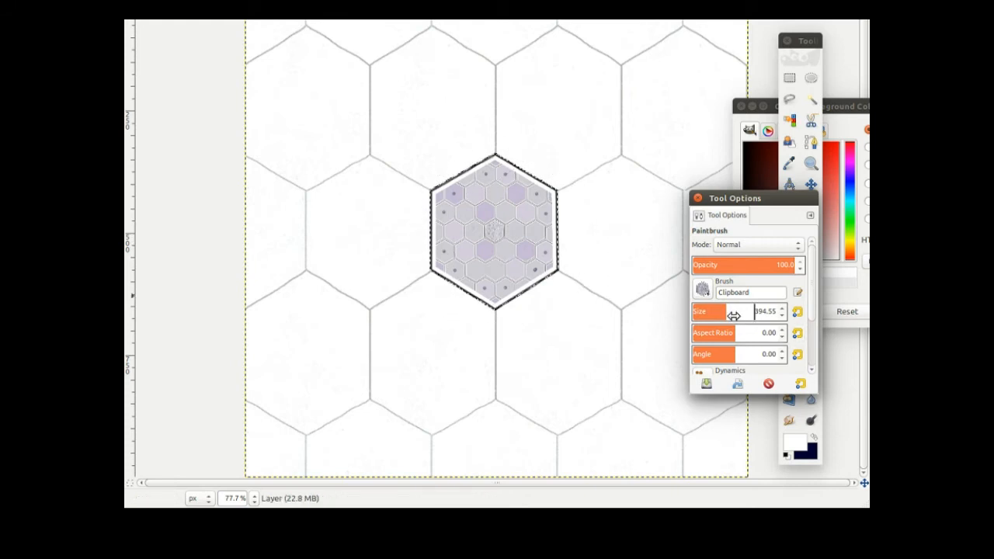
pyautogui.moveTo(725, 312); pyautogui.dragTo(713, 313)
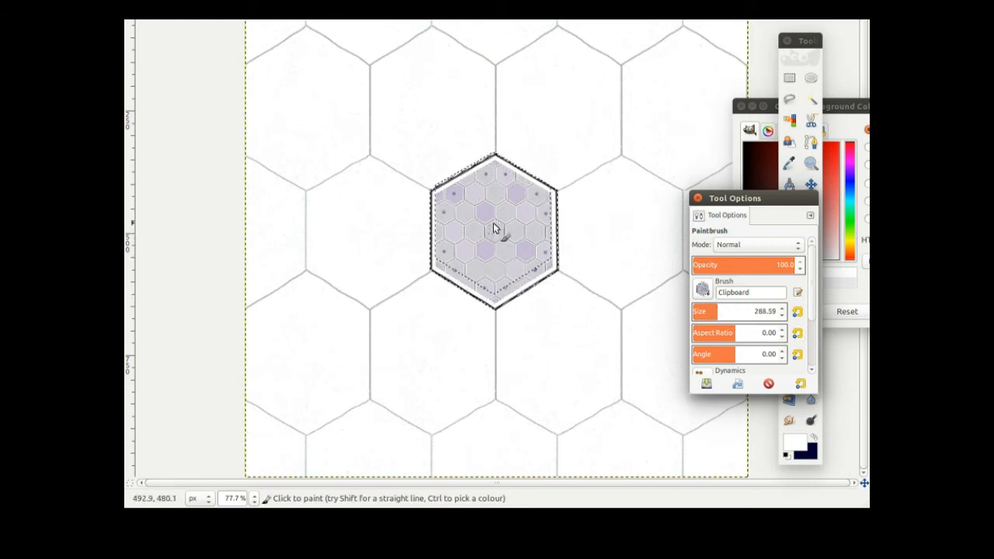
pyautogui.click(782, 308)
pyautogui.click(782, 307)
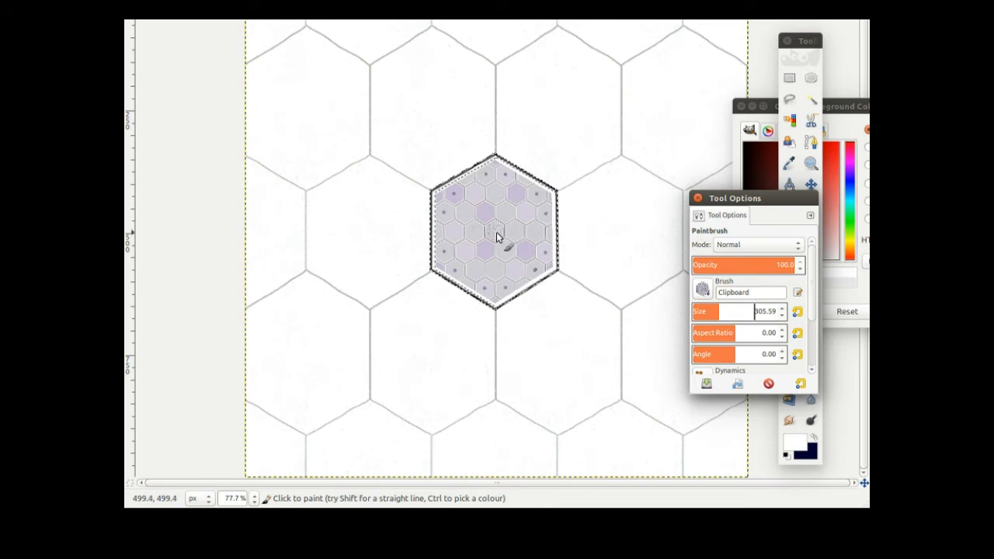
pyautogui.click(782, 307)
pyautogui.click(782, 308)
pyautogui.click(782, 308)
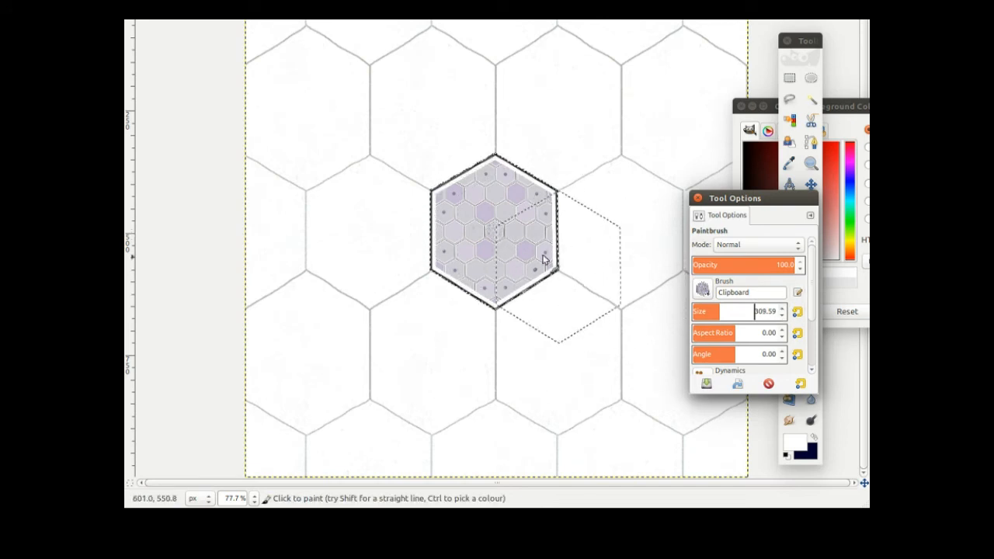
pyautogui.click(494, 232)
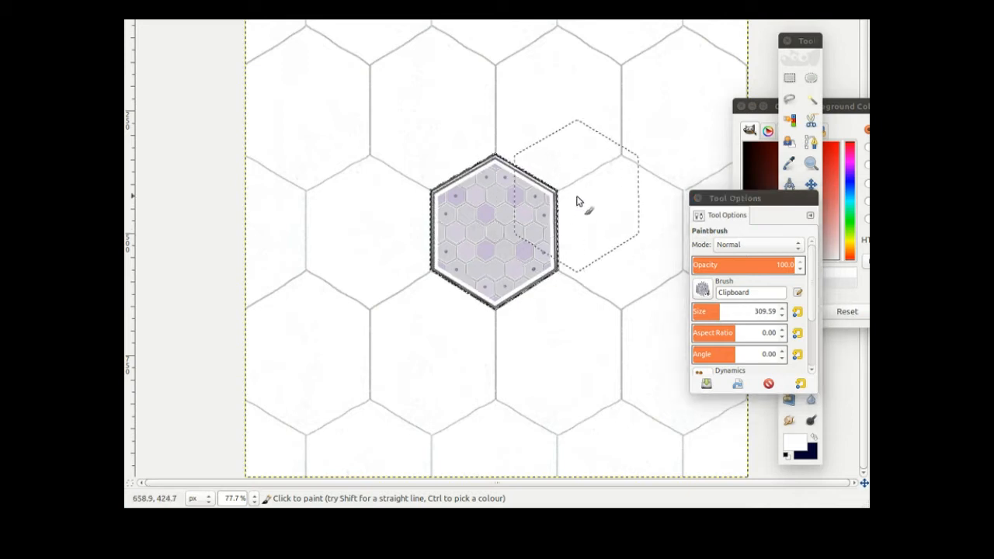
# Set the clipboard brush size to 315.59 and stamp the tile over the central hexagon again.
pyautogui.click(782, 308)
pyautogui.click(782, 308)
pyautogui.click(782, 308)
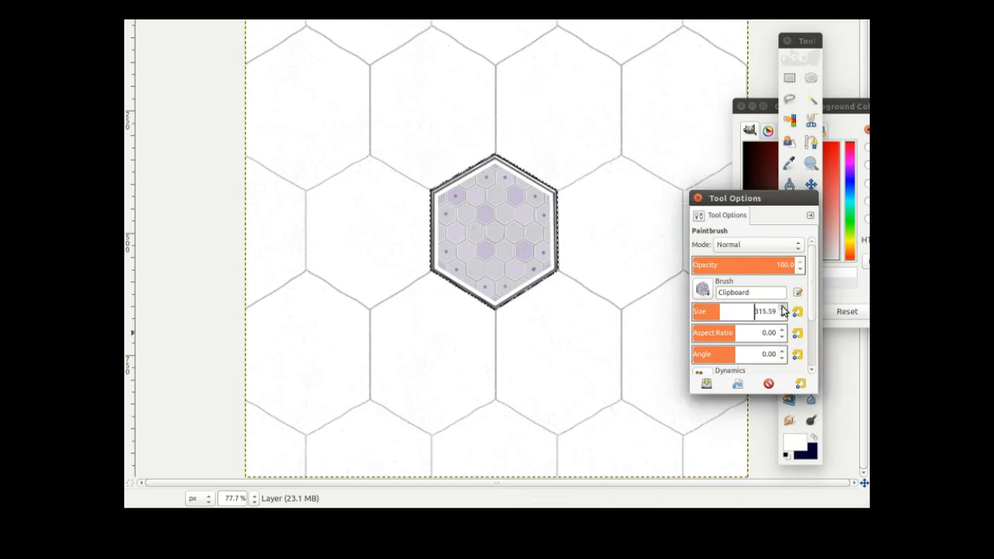
pyautogui.click(497, 237)
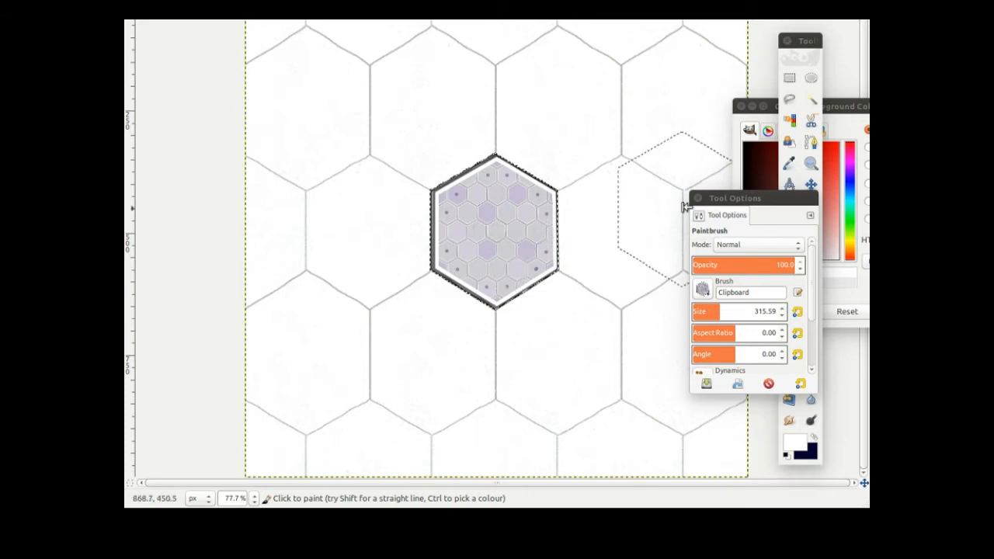
# Clear the selection and stamp the tile into the empty grid hexagon directly right of the central one.
pyautogui.moveTo(736, 202); pyautogui.dragTo(867, 276)
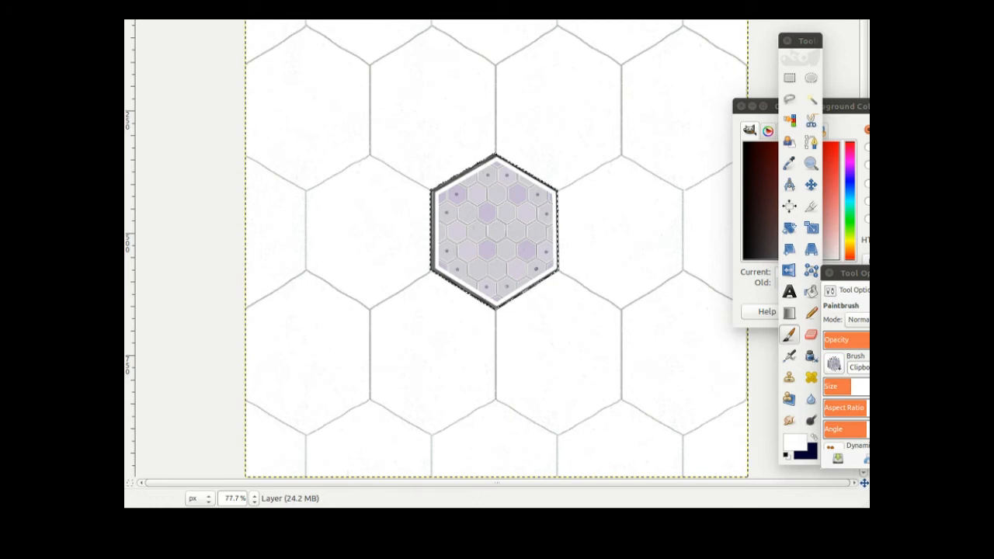
pyautogui.hotkey('alt', 's')
pyautogui.click(235, 1)
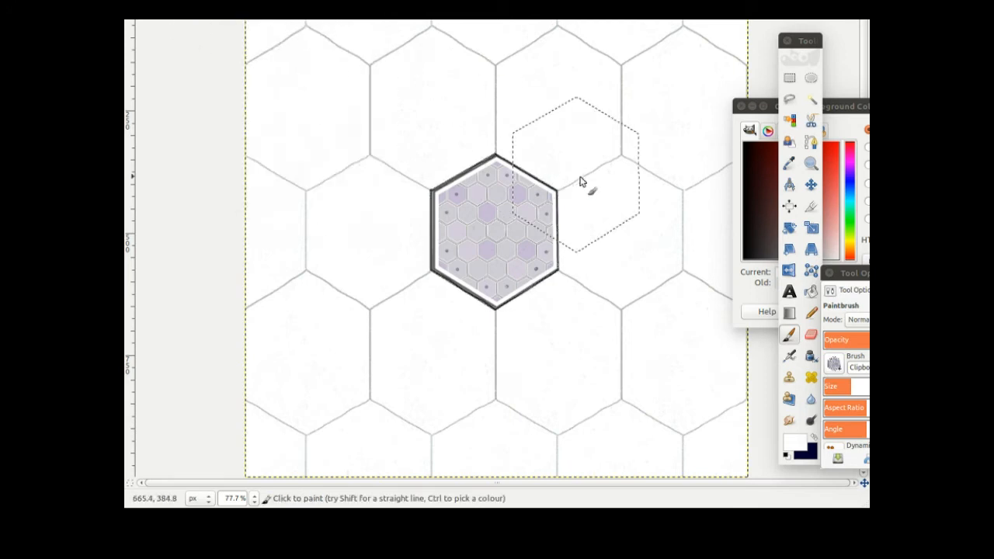
pyautogui.click(621, 238)
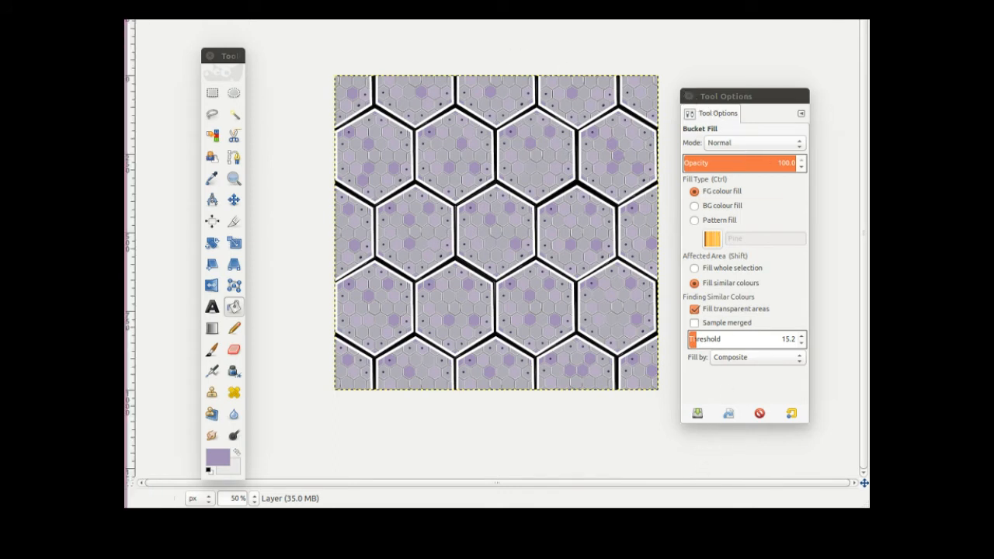
# Export the fully tiled image as hextiled.jpg in the destroyer of worlds folder, with JPEG quality 90.
pyautogui.hotkey('alt', 'f')
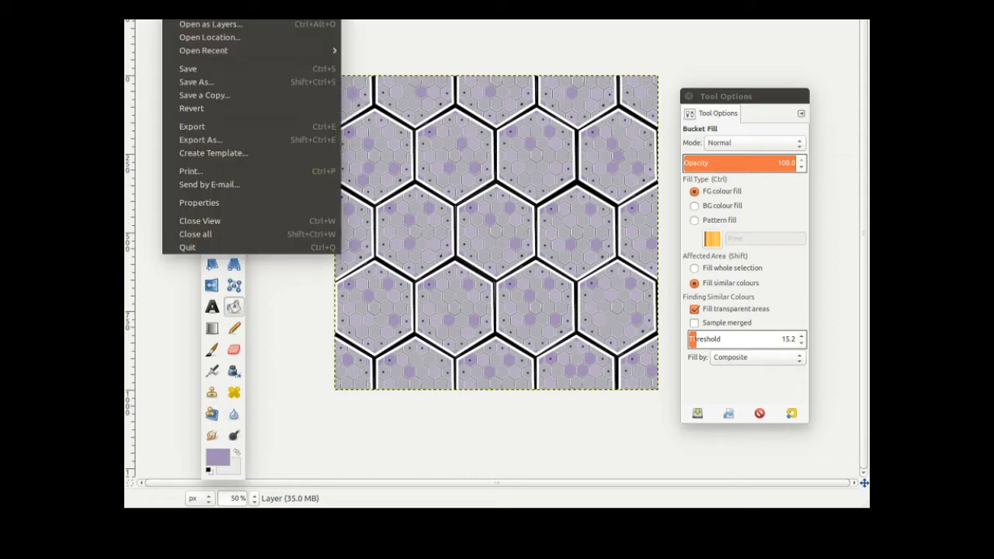
pyautogui.click(208, 139)
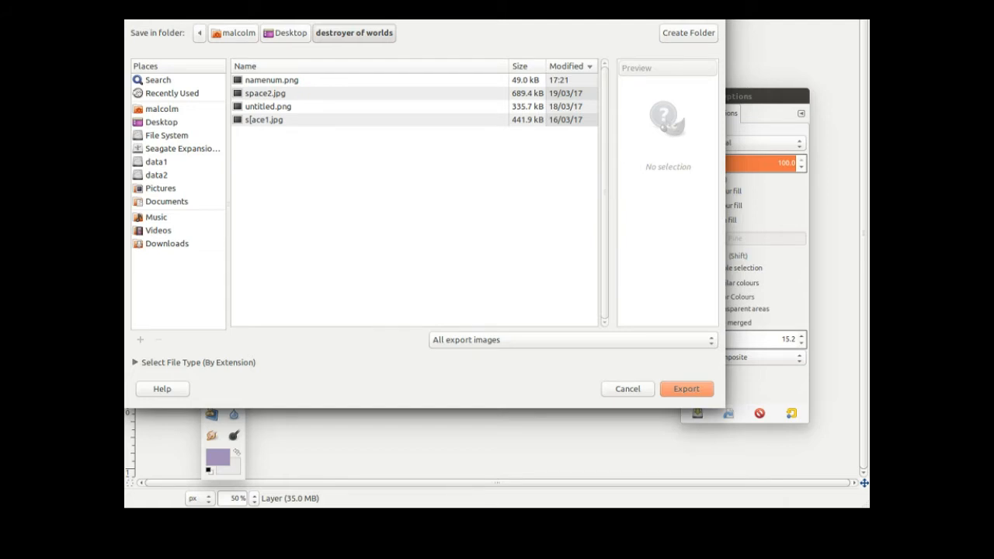
pyautogui.press('Return')
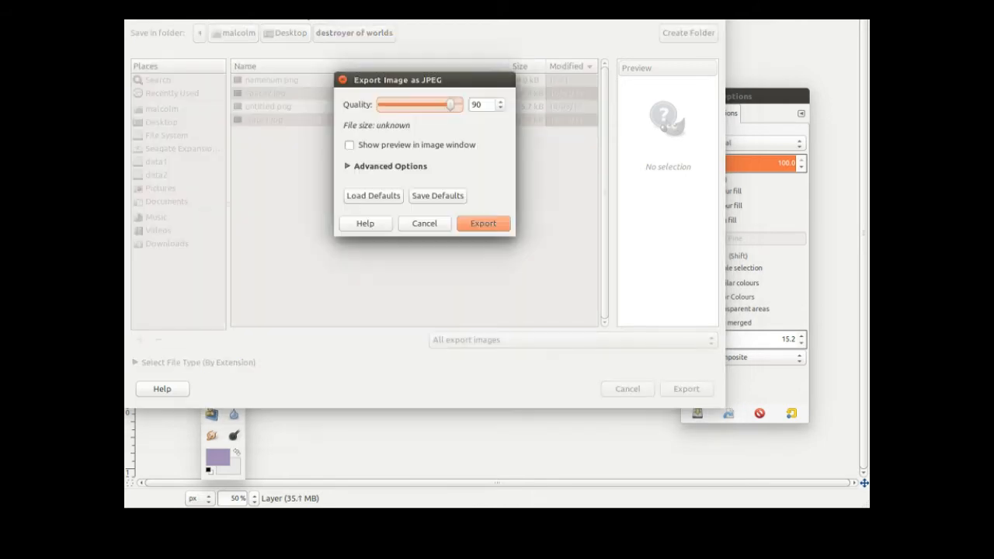
pyautogui.click(489, 227)
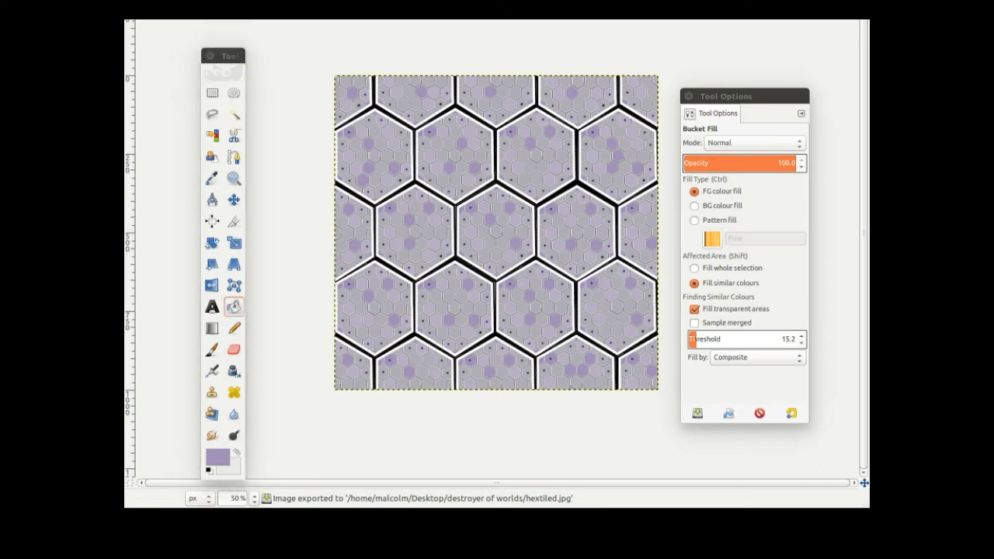
# Open the recent image namenum.png and move its window up to view all its symbols.
pyautogui.hotkey('alt', 'f')
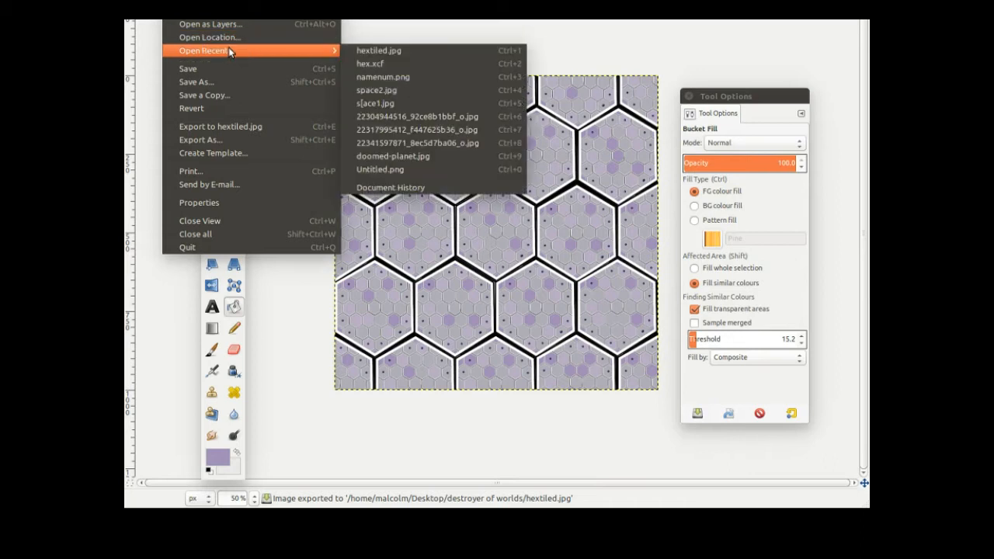
pyautogui.moveTo(328, 51)
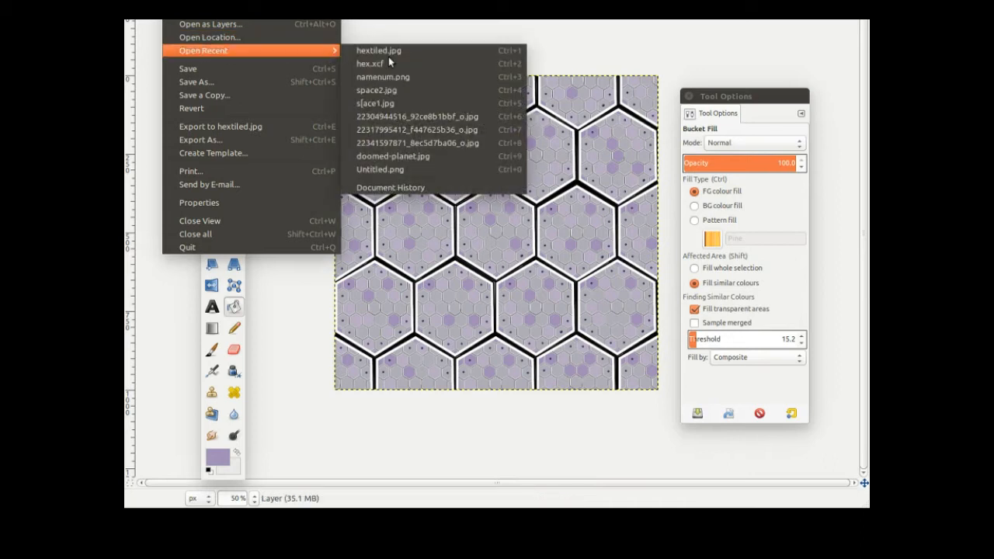
pyautogui.click(392, 77)
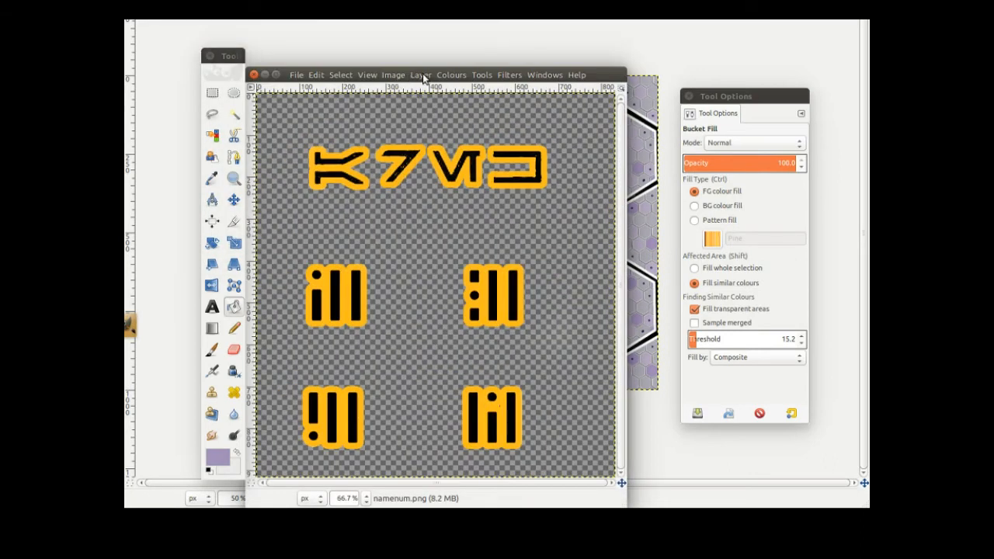
pyautogui.moveTo(434, 69); pyautogui.dragTo(473, 22)
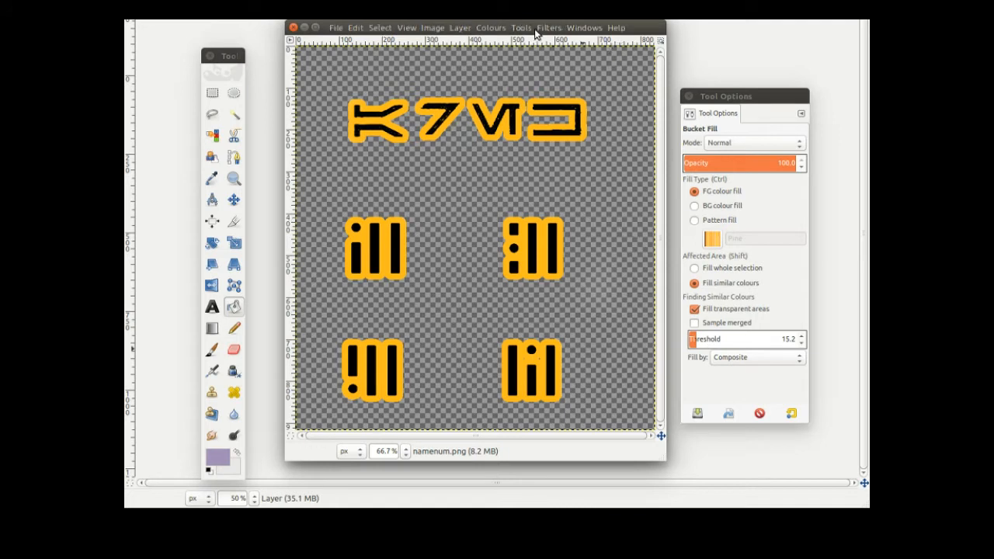
pyautogui.moveTo(533, 29); pyautogui.dragTo(532, 17)
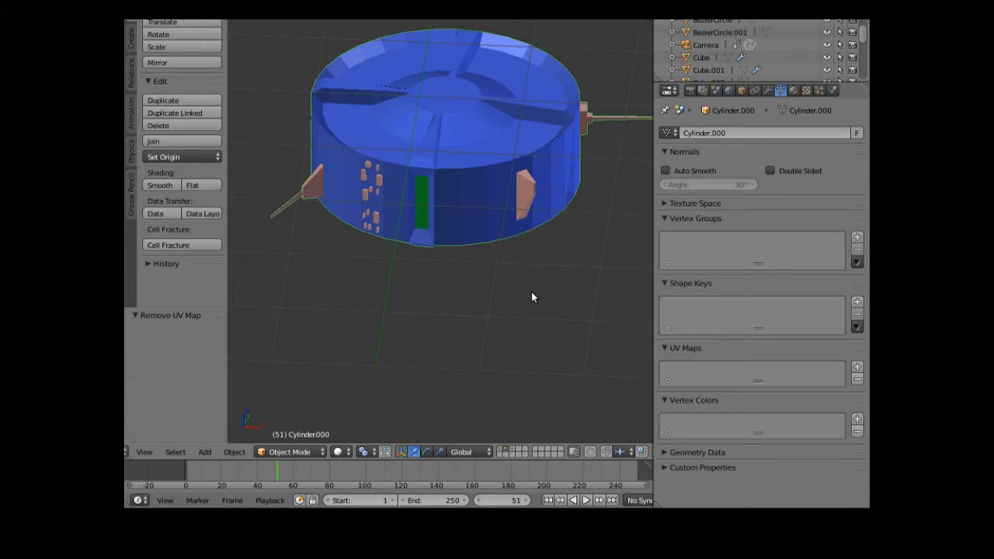
# Switch to Blender and examine the ship model from several sides, along with its glass material's surface and viewport settings.
pyautogui.scroll(2, 532, 298)
pyautogui.scroll(-2, 547, 283)
pyautogui.moveTo(572, 256); pyautogui.dragTo(397, 262, button='middle')
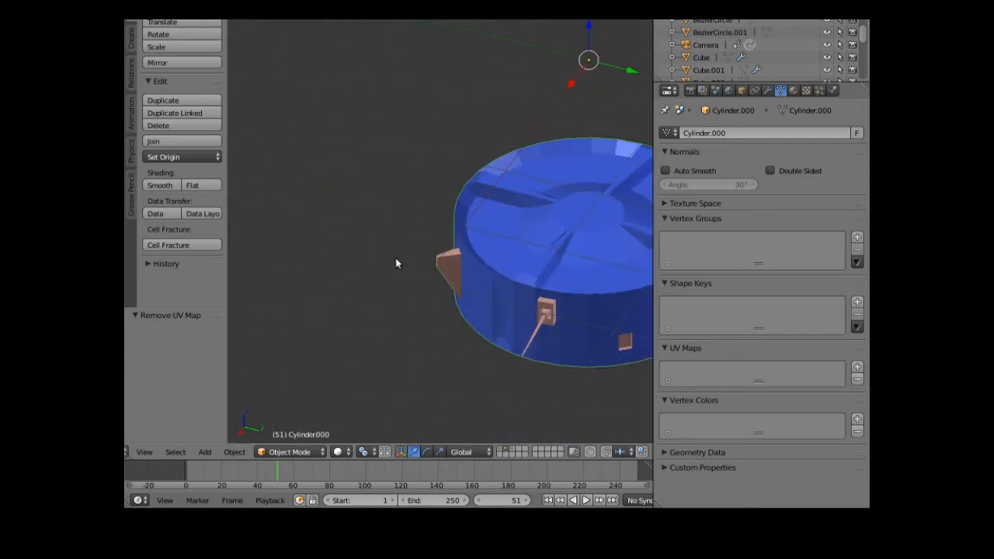
pyautogui.moveTo(574, 340); pyautogui.dragTo(497, 334, button='middle')
pyautogui.click(794, 91)
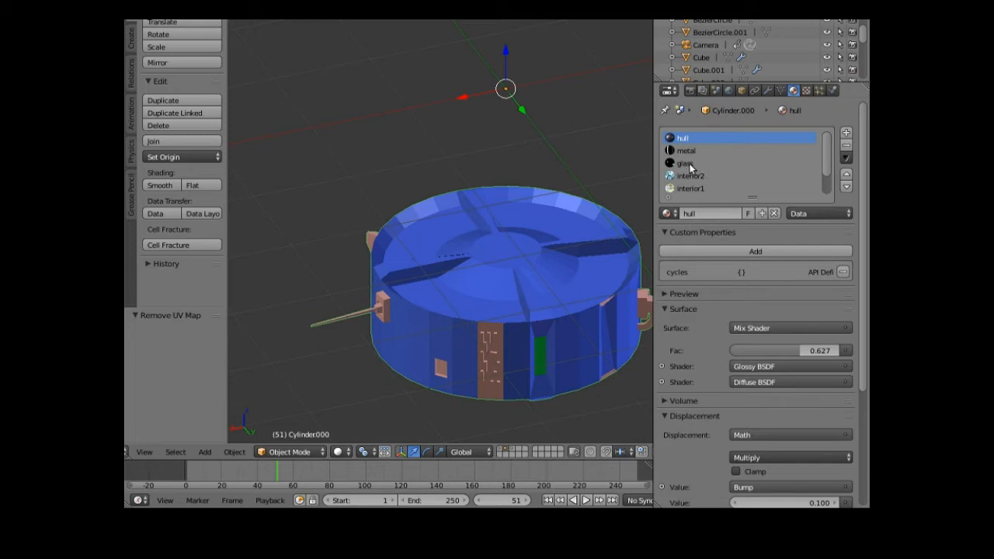
pyautogui.click(689, 164)
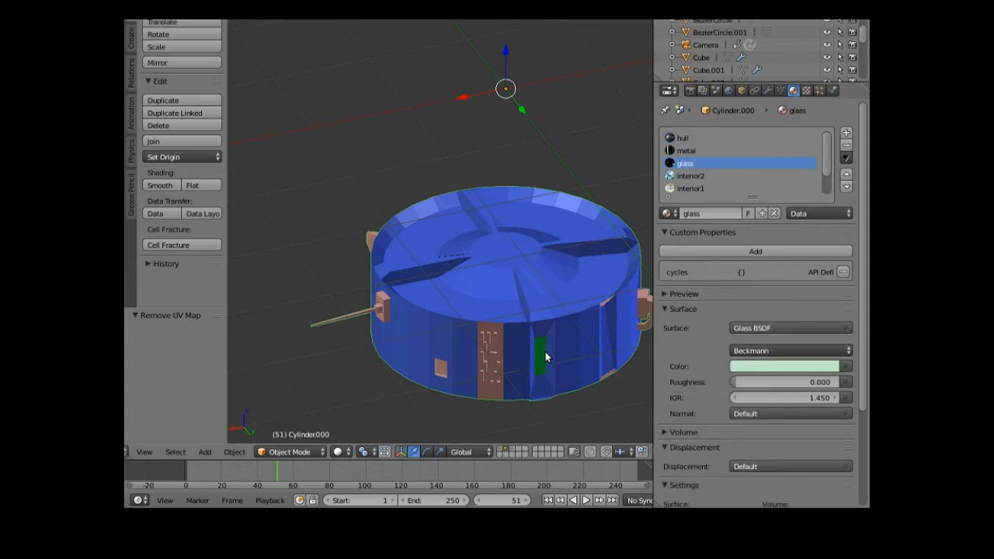
pyautogui.scroll(-4, 694, 403)
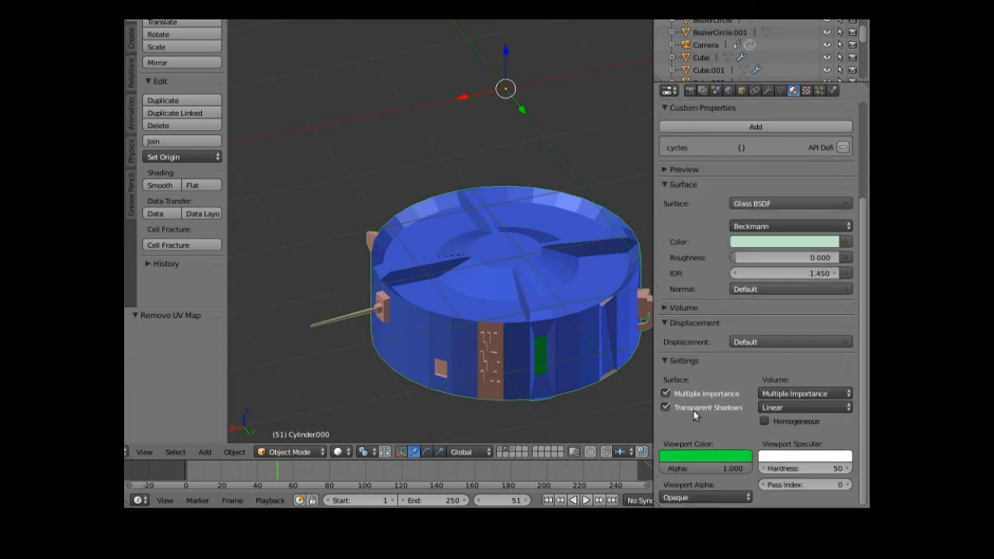
pyautogui.scroll(3, 694, 410)
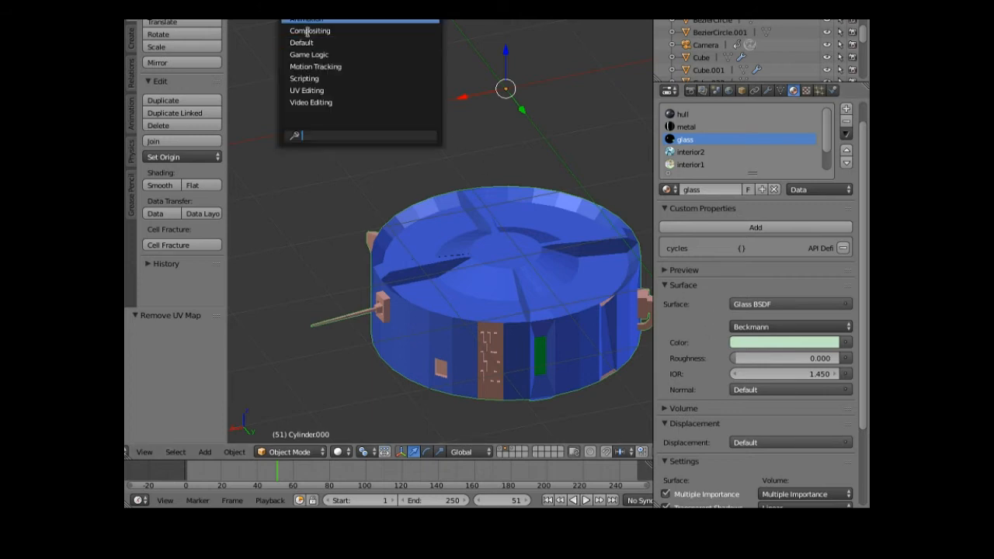
# Examine the glass material's node setup in the Compositing screen layout, and return to the Default layout.
pyautogui.click(308, 31)
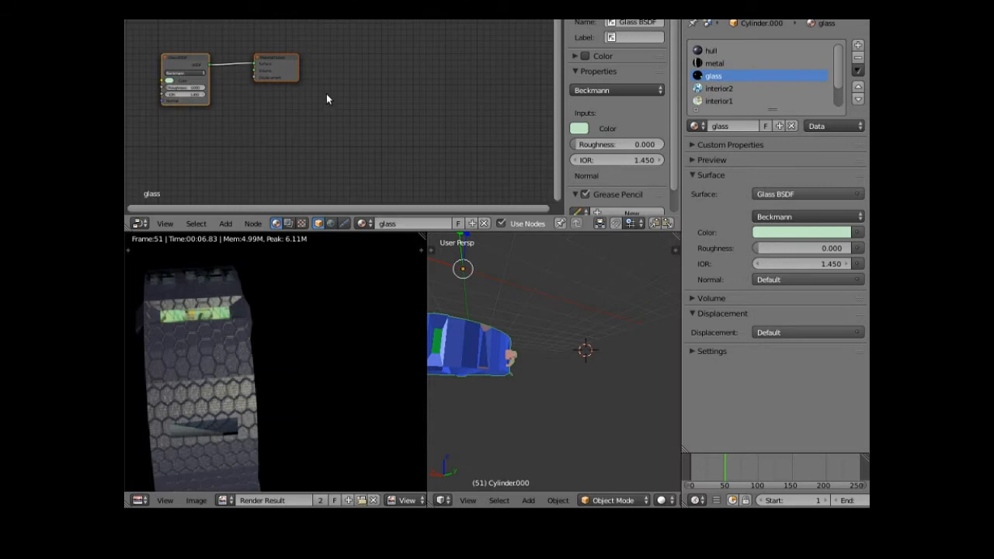
pyautogui.scroll(1, 241, 136)
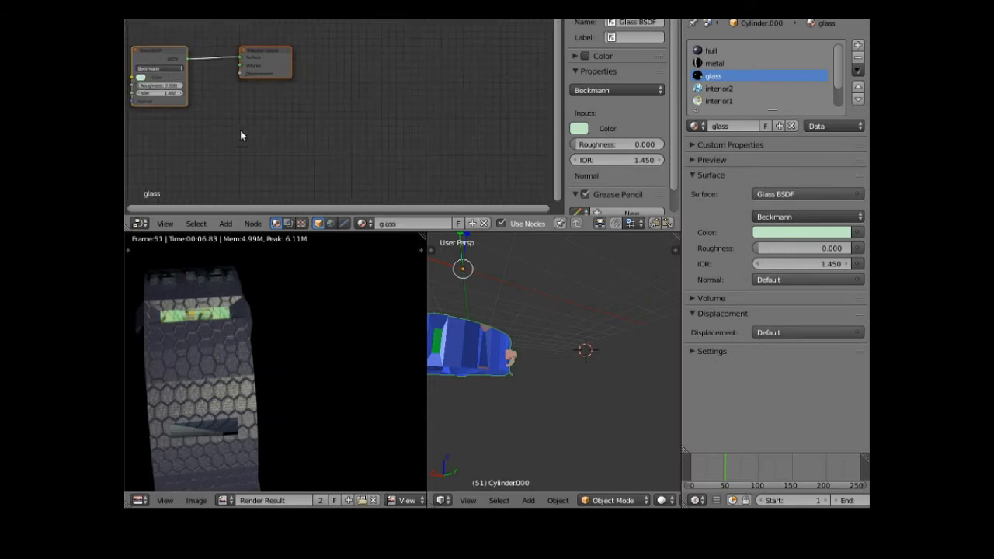
pyautogui.moveTo(240, 129); pyautogui.dragTo(362, 160, button='middle')
pyautogui.scroll(2, 360, 166)
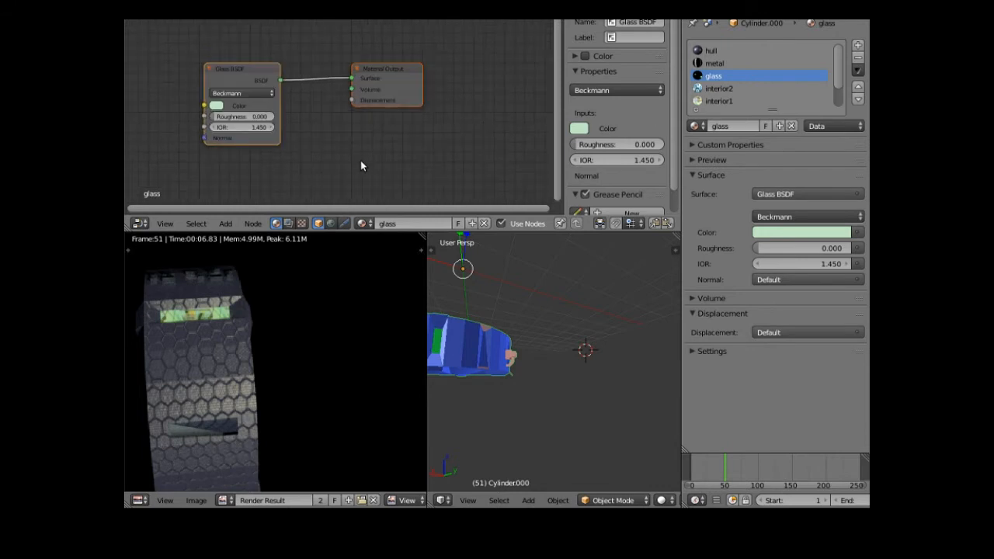
pyautogui.scroll(-1, 360, 162)
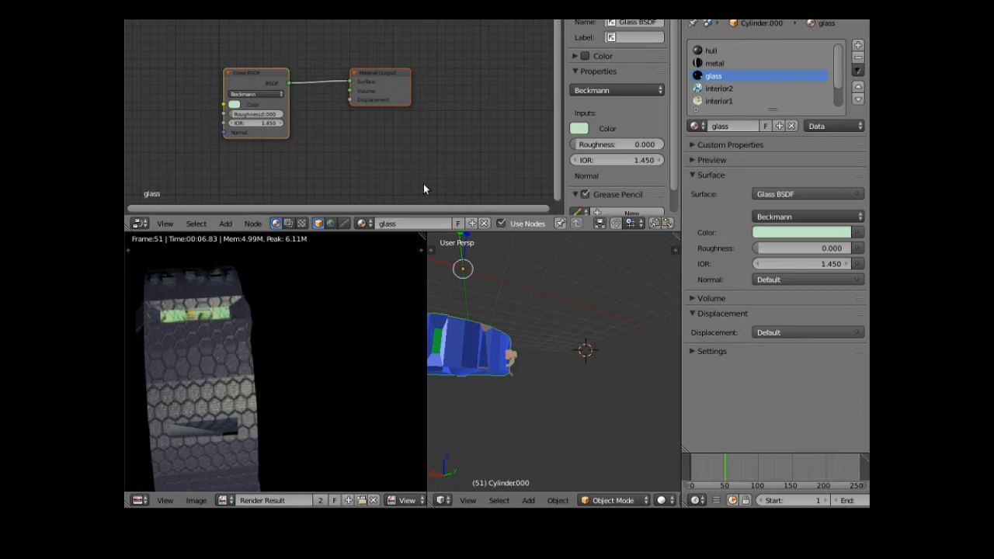
pyautogui.scroll(-1, 283, 25)
pyautogui.click(288, 21)
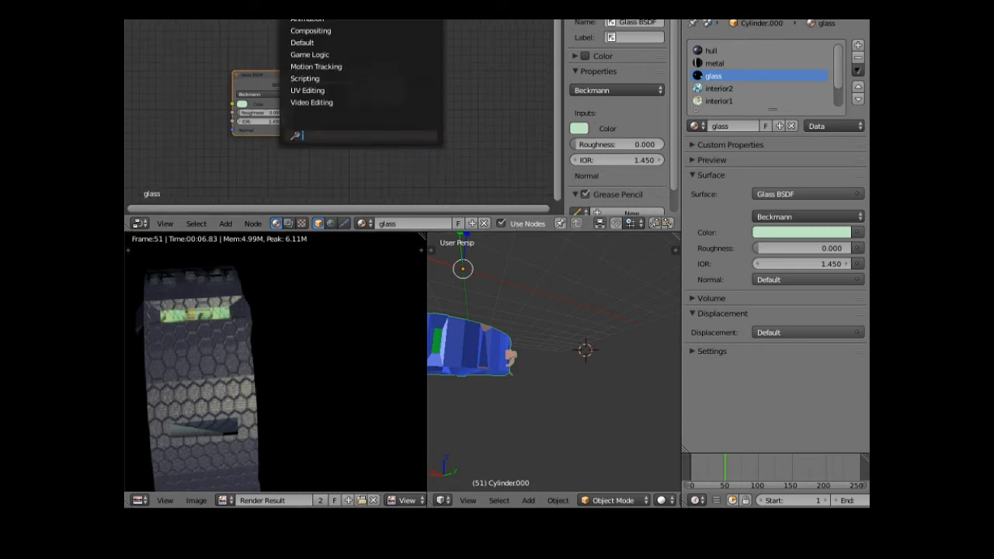
pyautogui.click(313, 42)
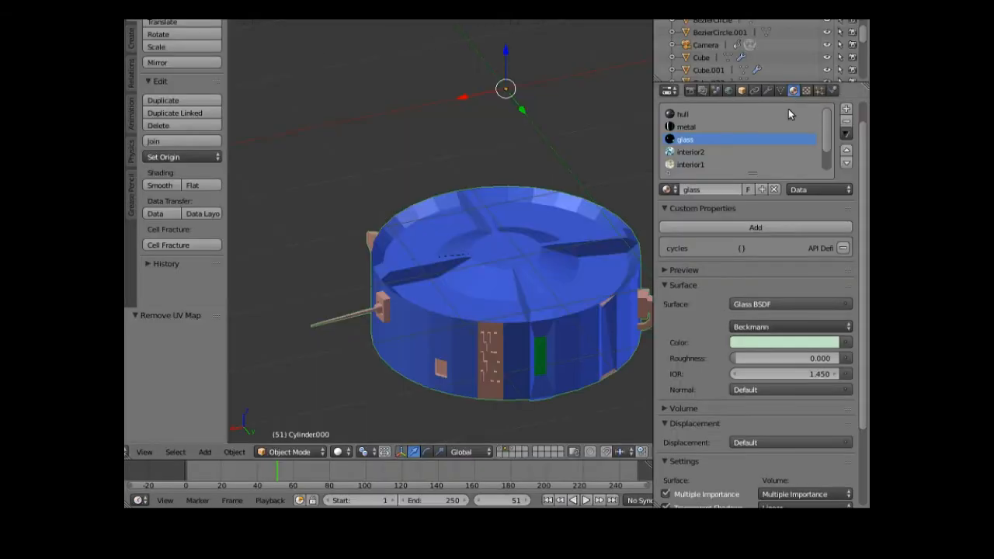
# Remove the glass material slot from the ship's cylinder object.
pyautogui.click(847, 121)
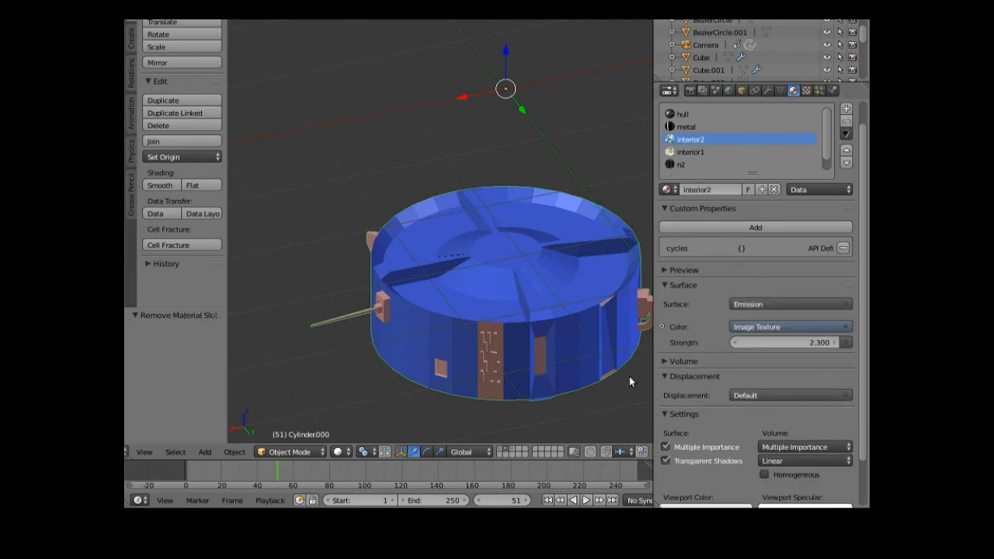
pyautogui.moveTo(623, 373); pyautogui.dragTo(613, 353, button='middle')
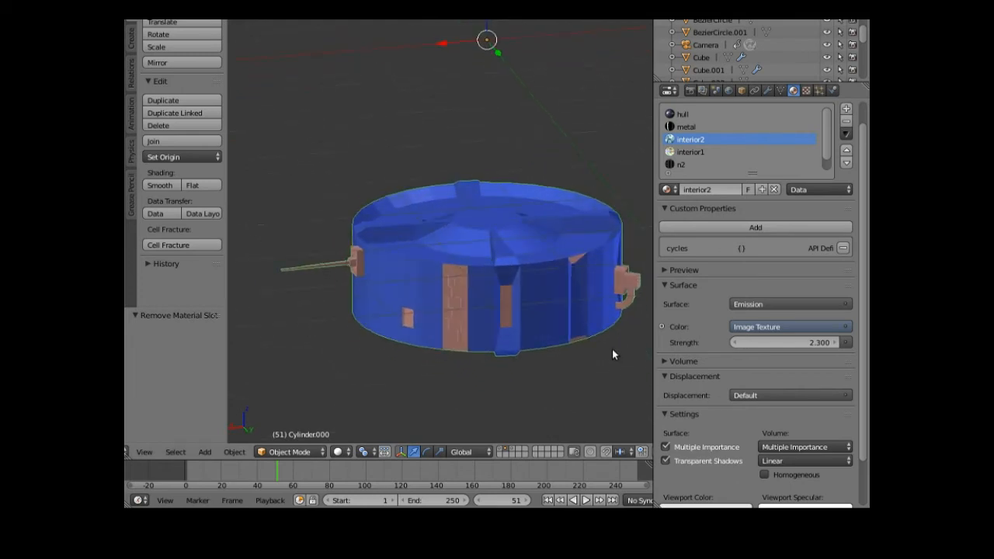
pyautogui.moveTo(546, 371); pyautogui.dragTo(543, 376, button='middle')
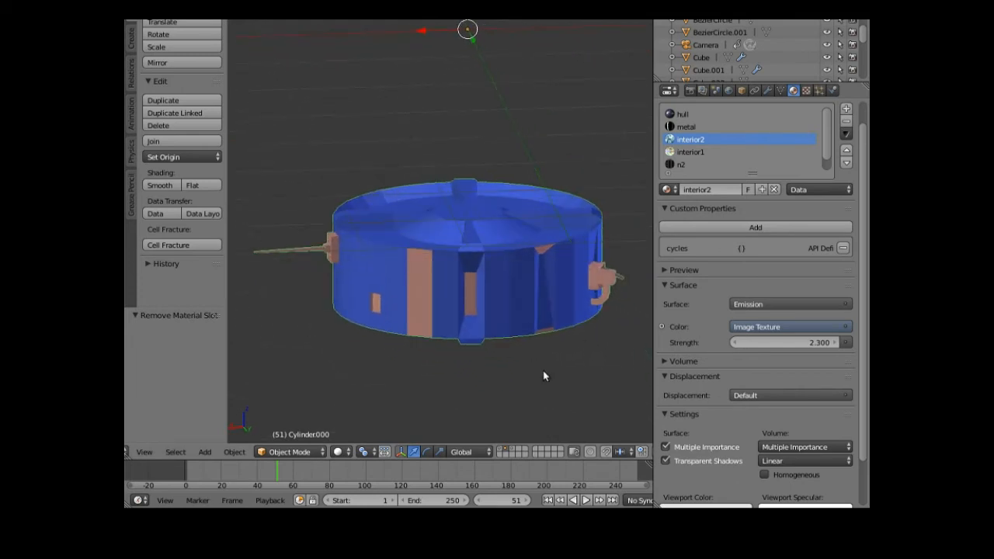
# Enter Edit Mode on the ship's cylinder and select the recessed window faces around its side wall.
pyautogui.click(295, 451)
pyautogui.click(297, 425)
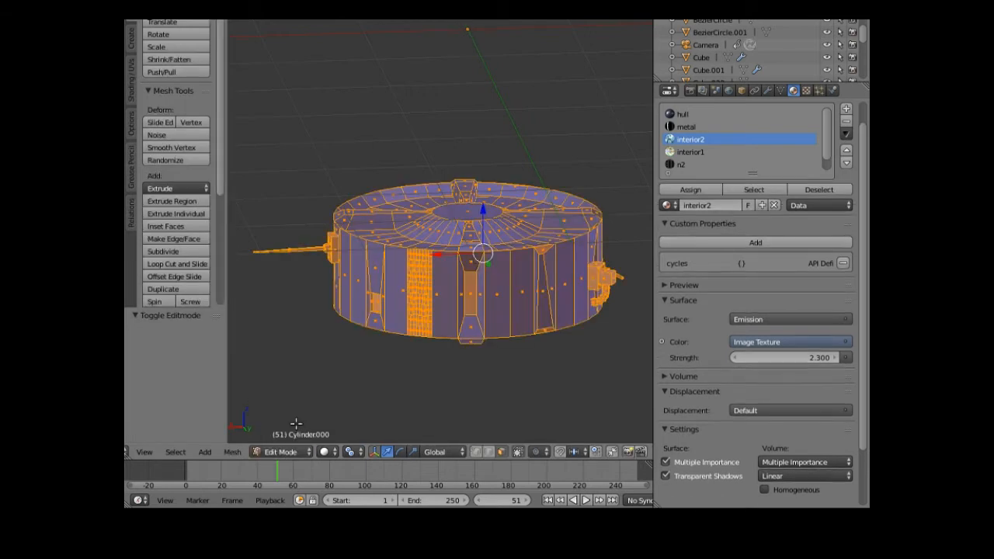
pyautogui.moveTo(466, 415); pyautogui.dragTo(477, 425, button='middle')
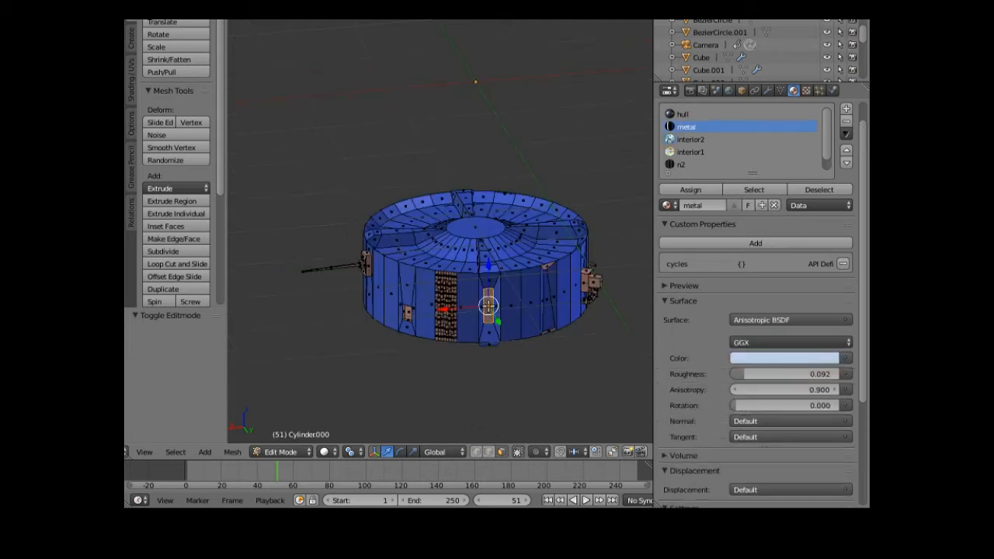
pyautogui.moveTo(505, 374); pyautogui.dragTo(596, 371, button='middle')
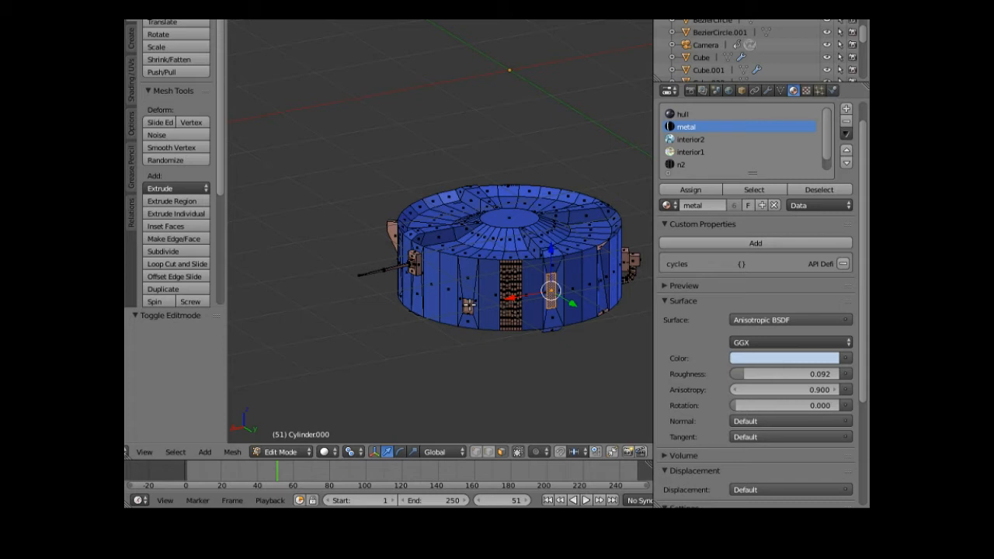
pyautogui.moveTo(427, 330); pyautogui.dragTo(634, 344, button='middle')
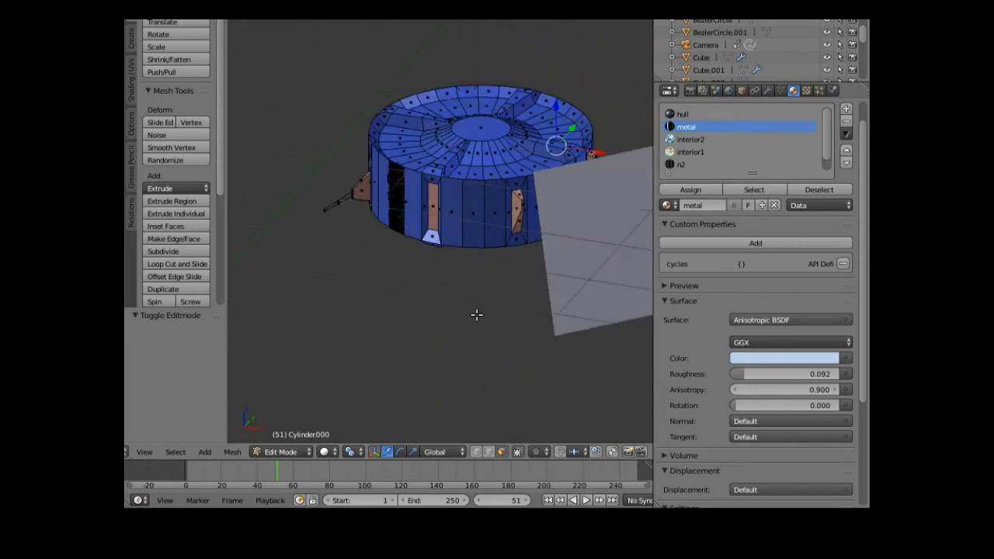
pyautogui.keyDown('shift'); pyautogui.rightClick(433, 206); pyautogui.keyUp('shift')
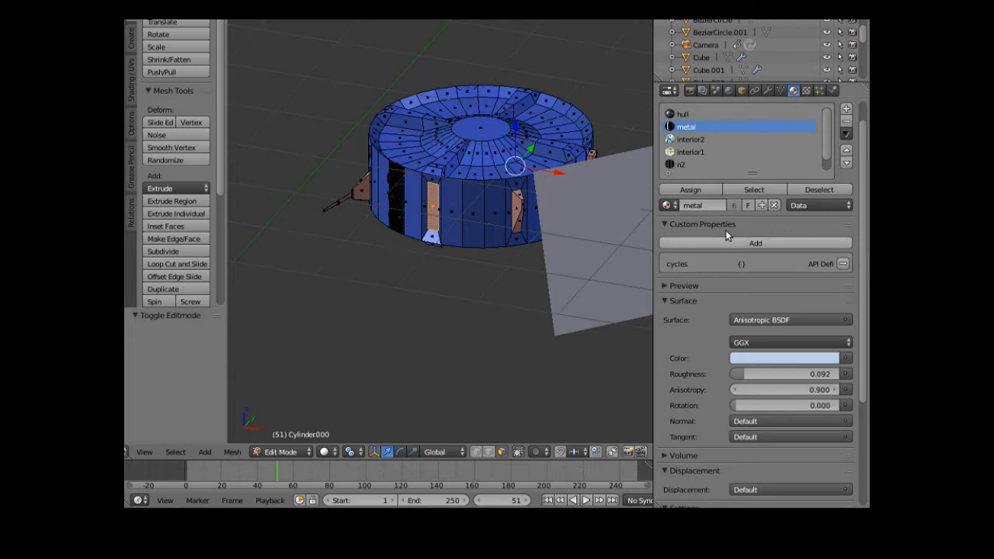
# Add a material slot to the cylinder with a new material named glassblue.
pyautogui.click(847, 111)
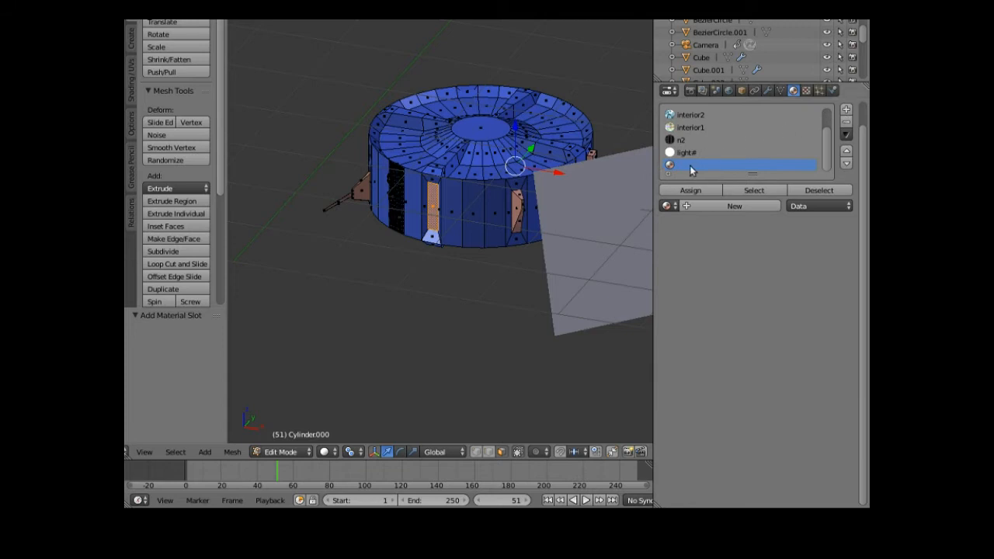
pyautogui.click(688, 207)
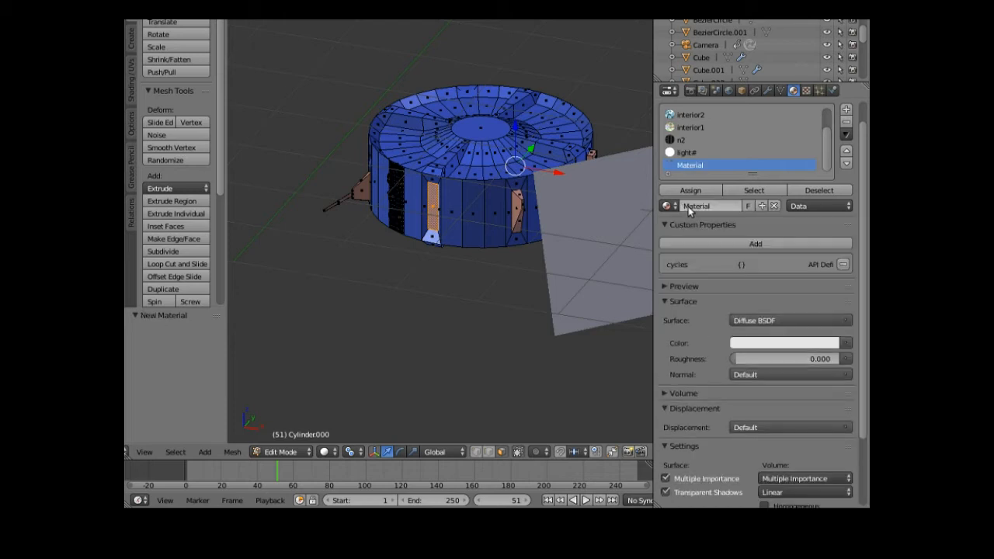
pyautogui.click(723, 207)
pyautogui.write('g')
pyautogui.write('lass')
pyautogui.write('#lue')
pyautogui.press('Return')
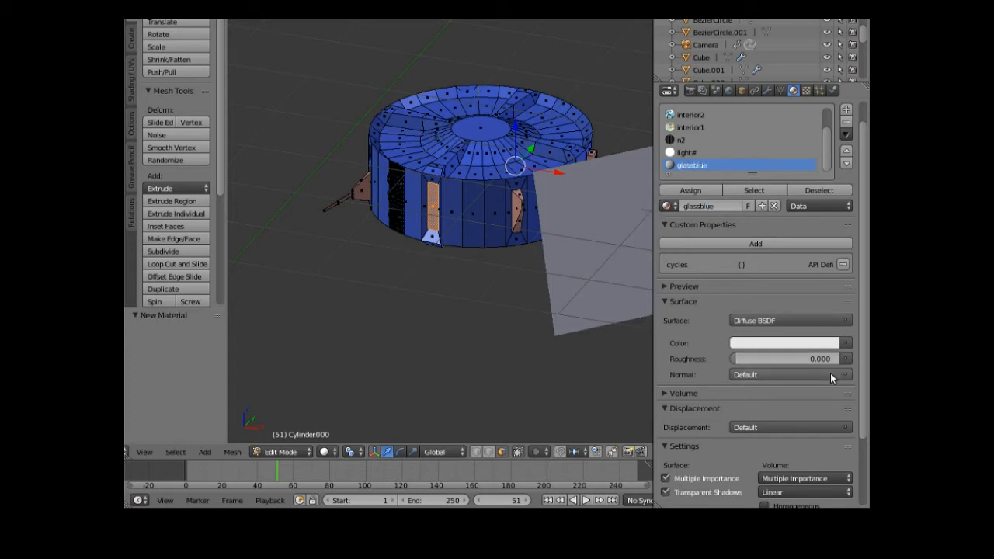
# Set the glassblue material's viewport color to light blue.
pyautogui.scroll(-3, 830, 373)
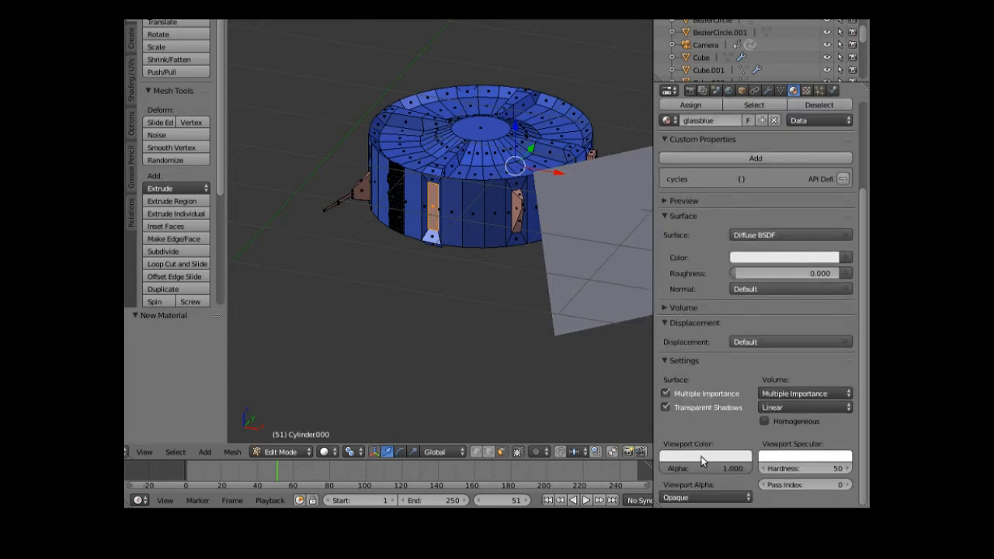
pyautogui.click(703, 460)
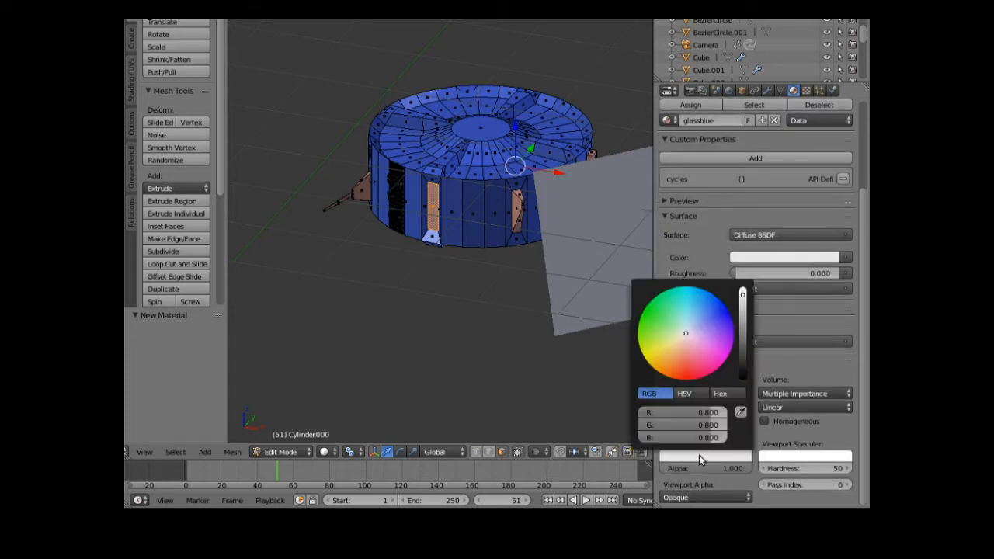
pyautogui.click(695, 317)
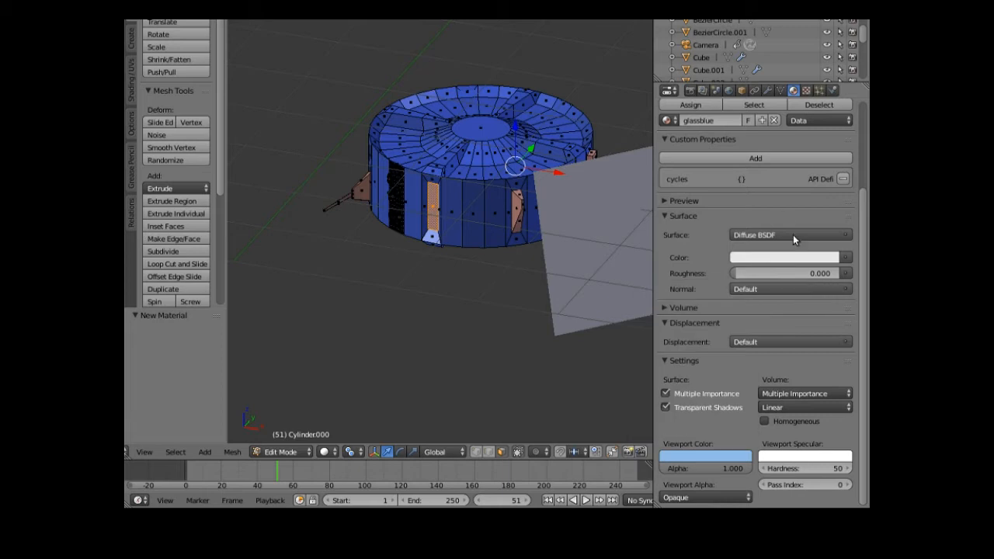
# Change the glassblue surface to Glass BSDF with a pale blue color and assign it to the selected window faces.
pyautogui.click(753, 238)
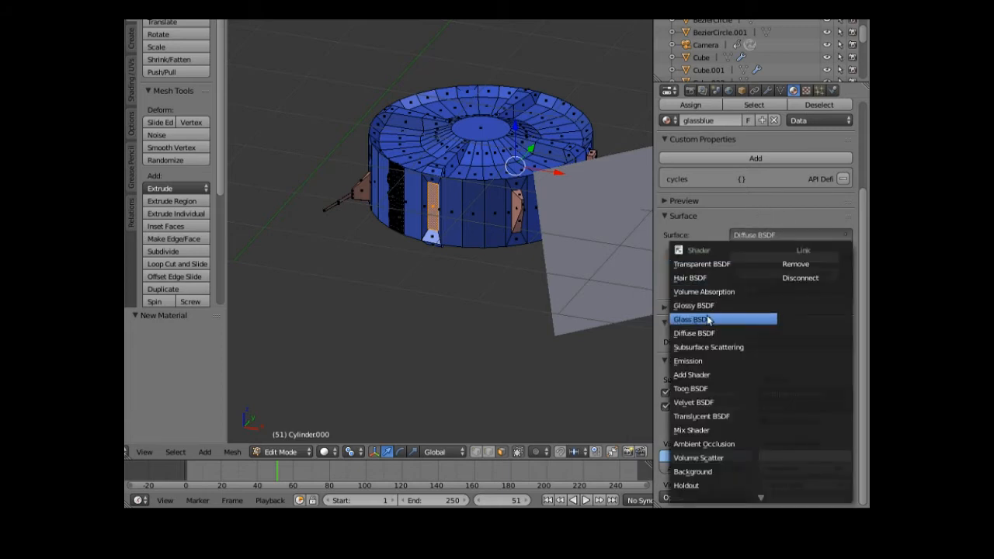
pyautogui.click(708, 320)
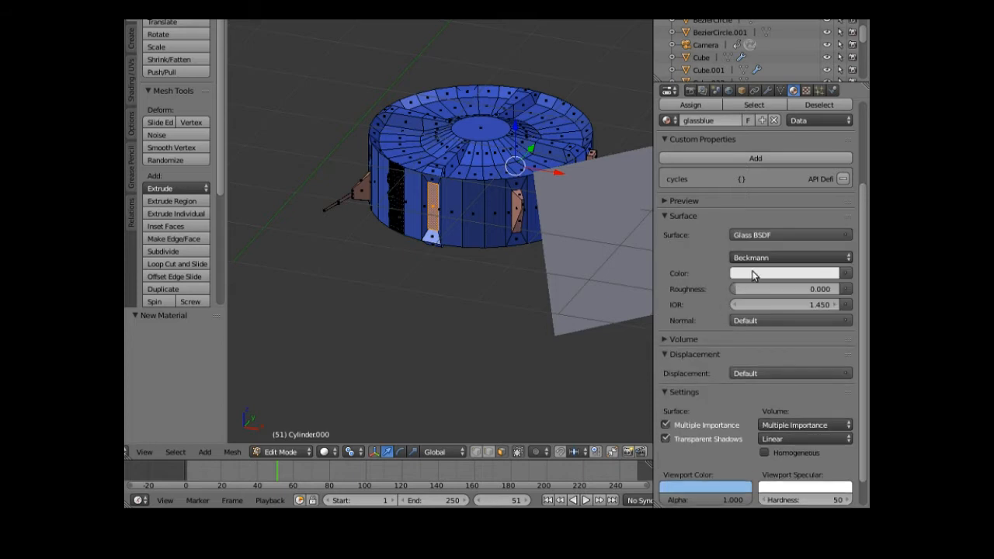
pyautogui.click(757, 275)
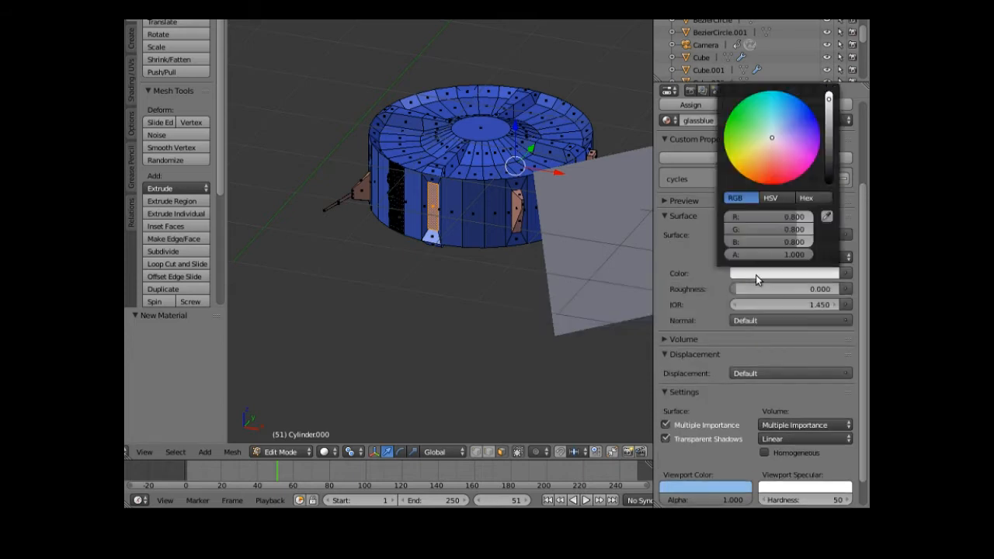
pyautogui.click(778, 130)
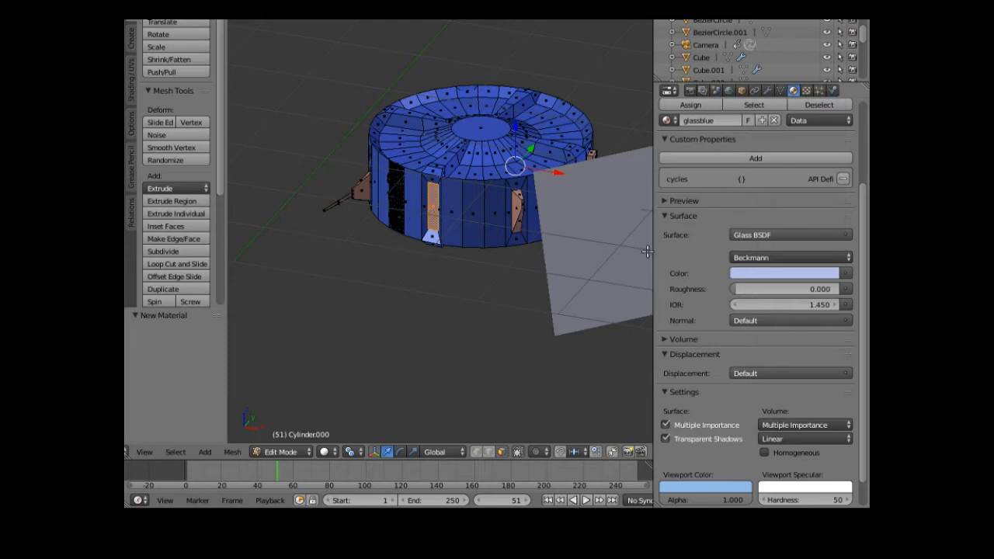
pyautogui.click(694, 107)
pyautogui.moveTo(506, 316); pyautogui.dragTo(548, 377, button='middle')
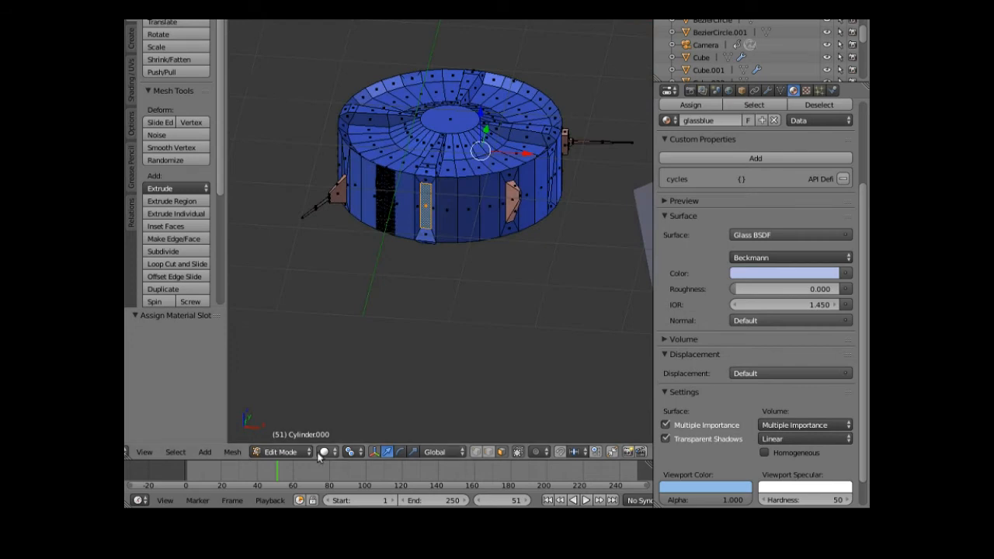
# Return the ship's cylinder to Object Mode and preview the blue glass window in Rendered viewport shading.
pyautogui.click(282, 452)
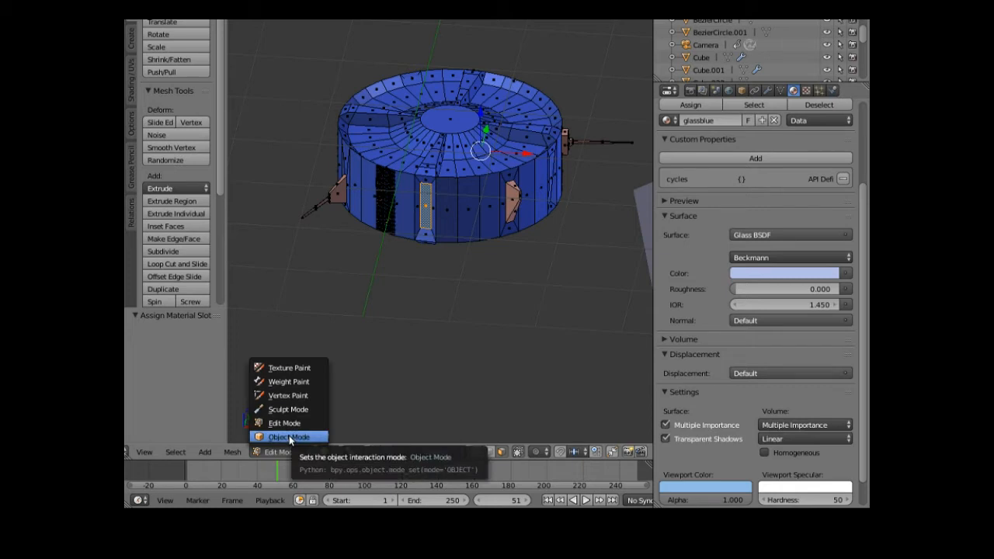
pyautogui.click(289, 436)
pyautogui.moveTo(357, 421); pyautogui.dragTo(365, 395, button='middle')
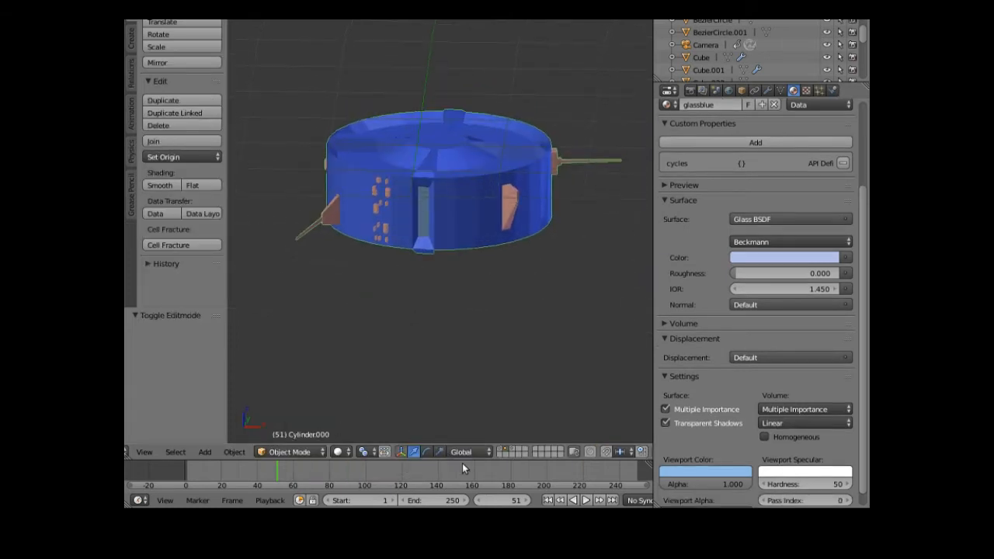
pyautogui.click(347, 453)
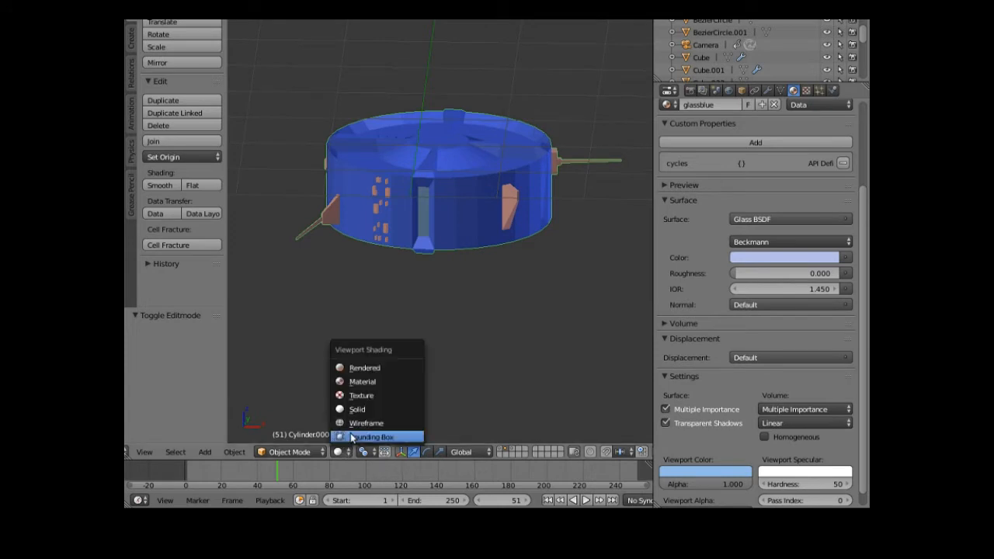
pyautogui.click(375, 368)
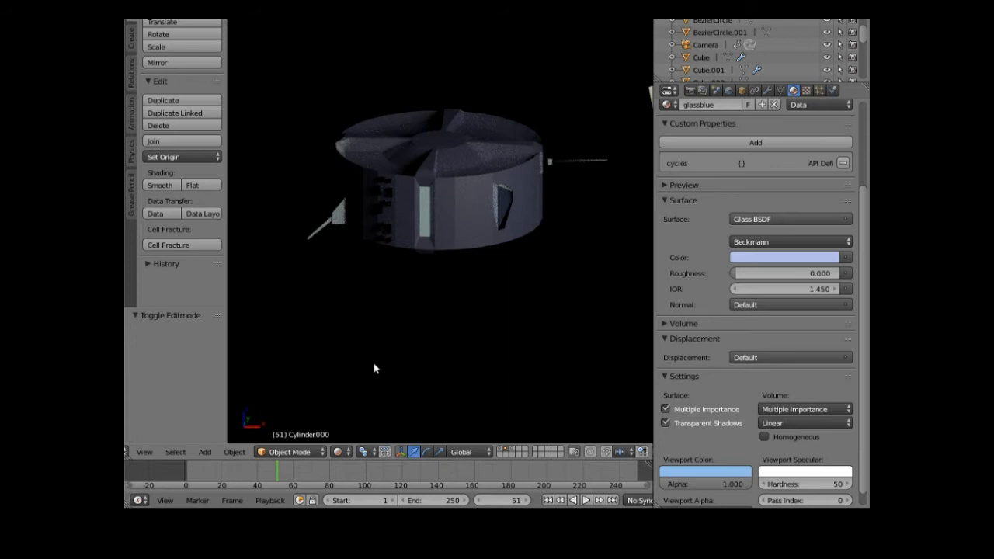
pyautogui.scroll(5, 433, 359)
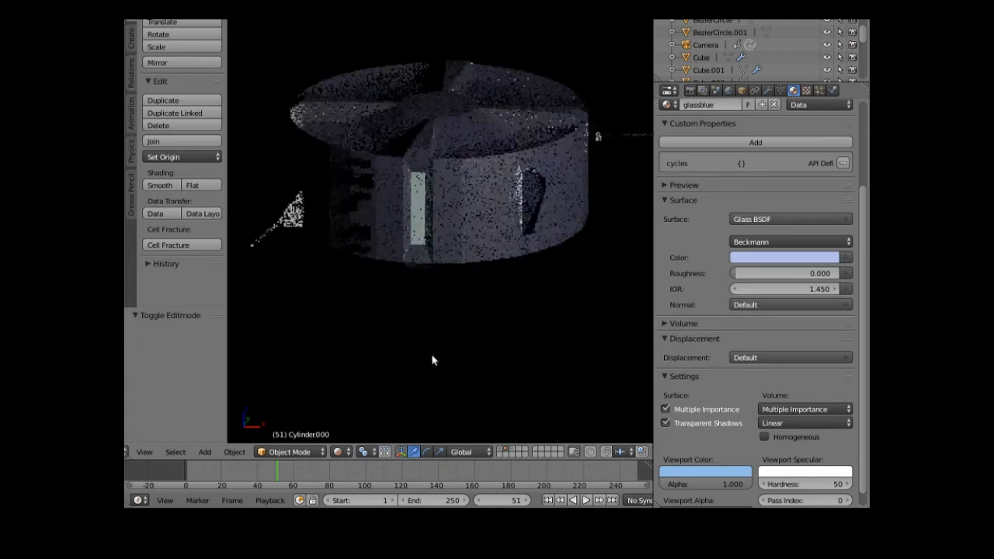
pyautogui.scroll(-4, 432, 360)
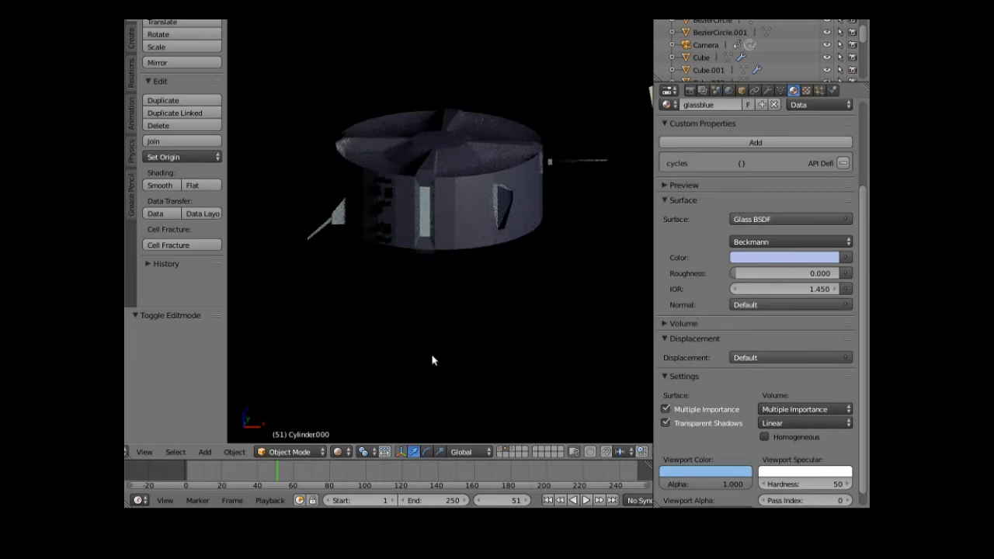
# Switch the viewport back to Solid shading while staying in Object Mode.
pyautogui.click(307, 453)
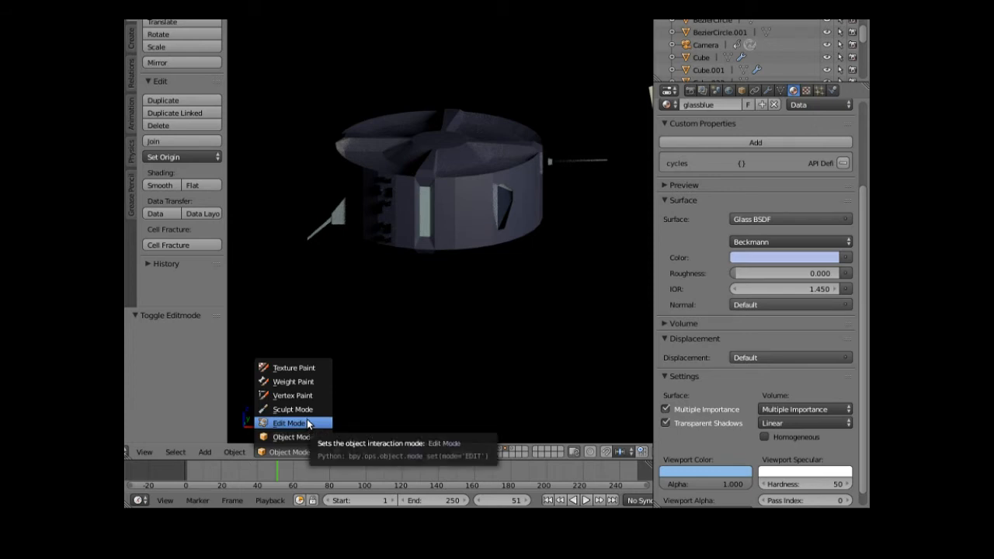
pyautogui.click(293, 434)
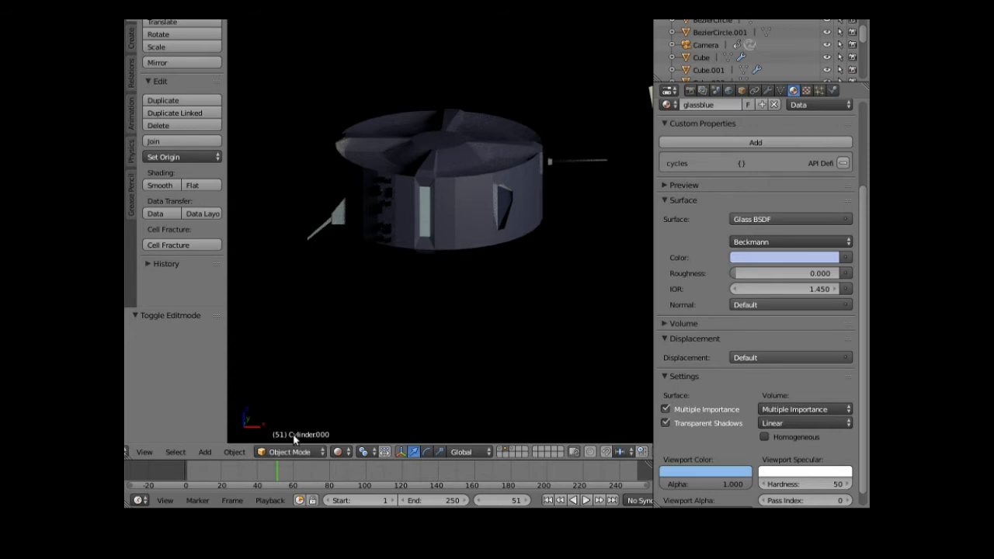
pyautogui.click(338, 451)
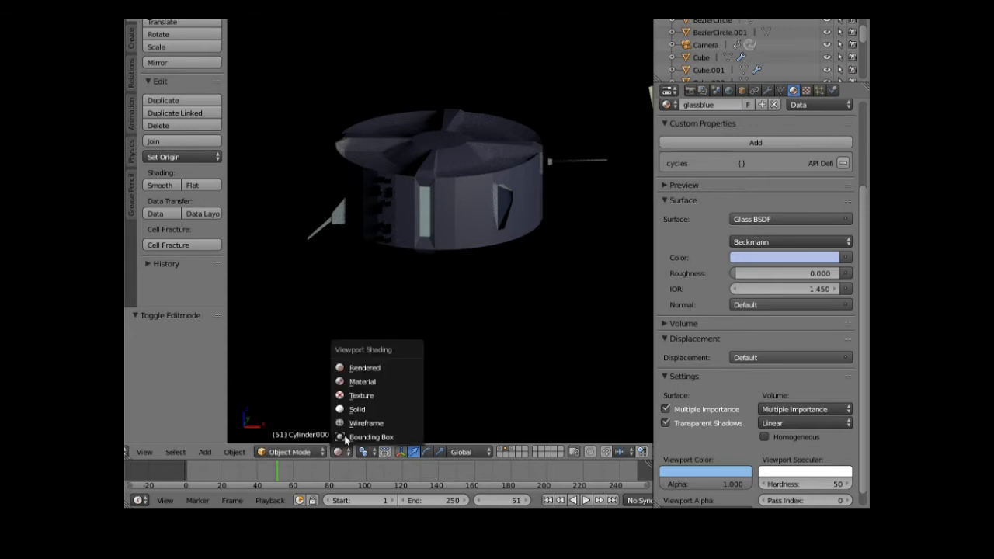
pyautogui.click(369, 410)
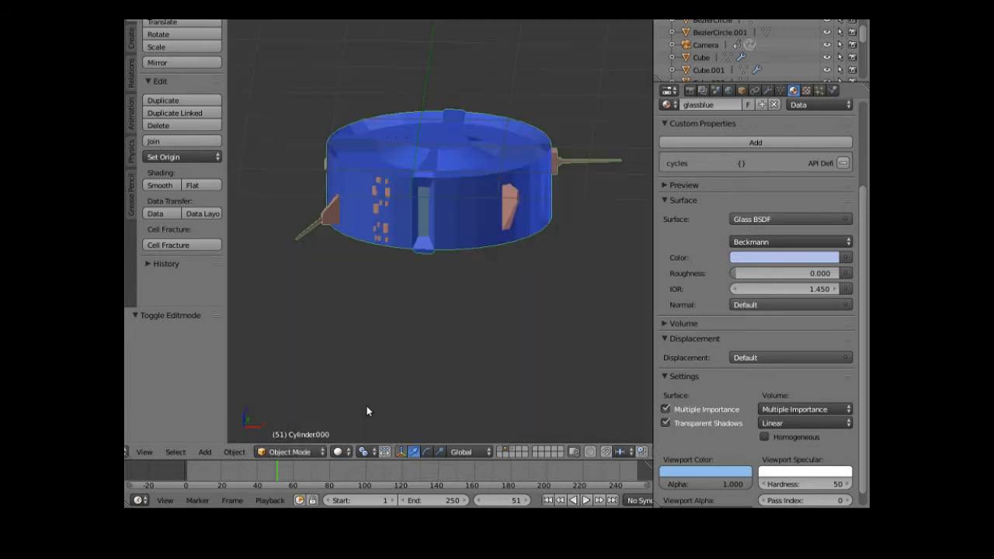
# Place the 3D cursor just below the ship and import interior1.jpg from the destroyer of worlds folder as an image plane.
pyautogui.click(433, 281)
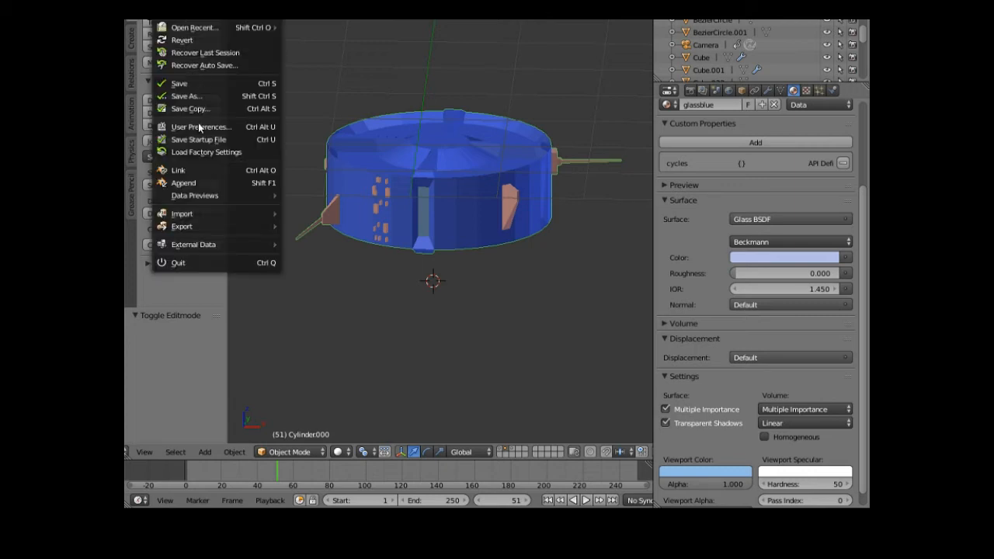
pyautogui.moveTo(208, 214)
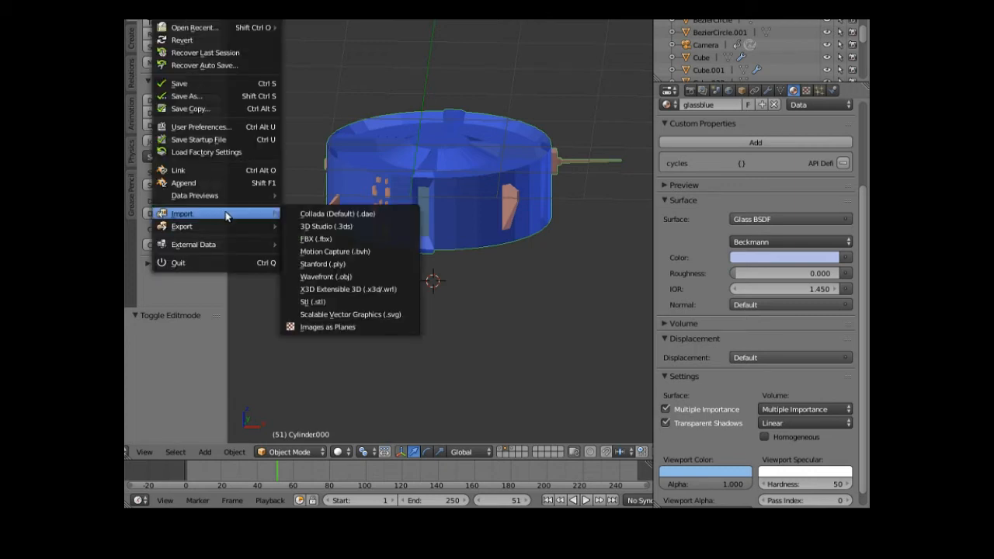
pyautogui.click(345, 327)
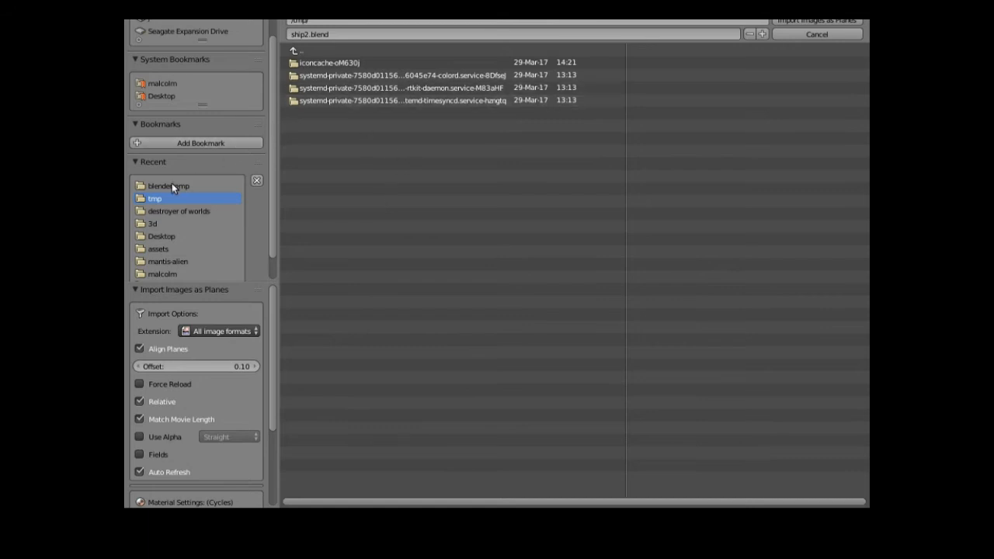
pyautogui.click(161, 212)
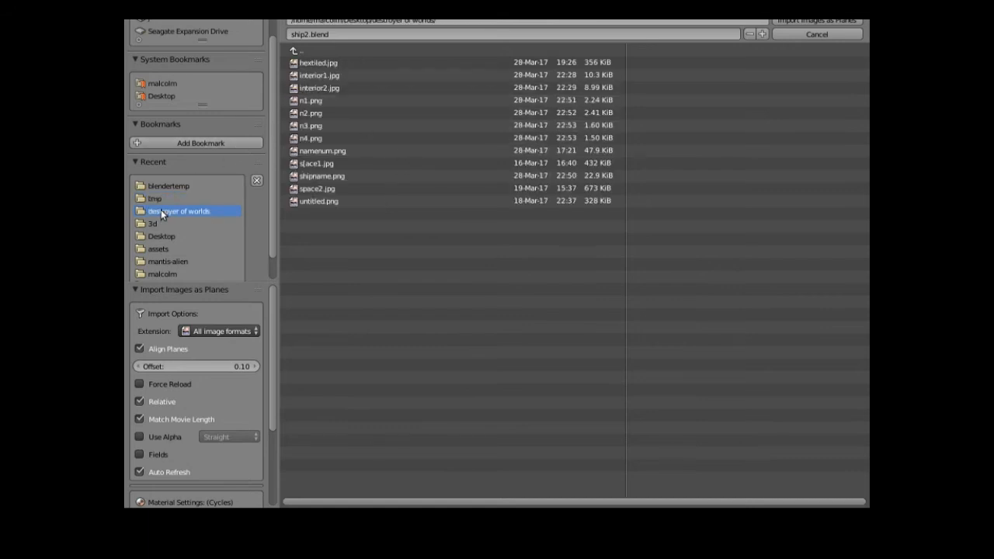
pyautogui.click(336, 77)
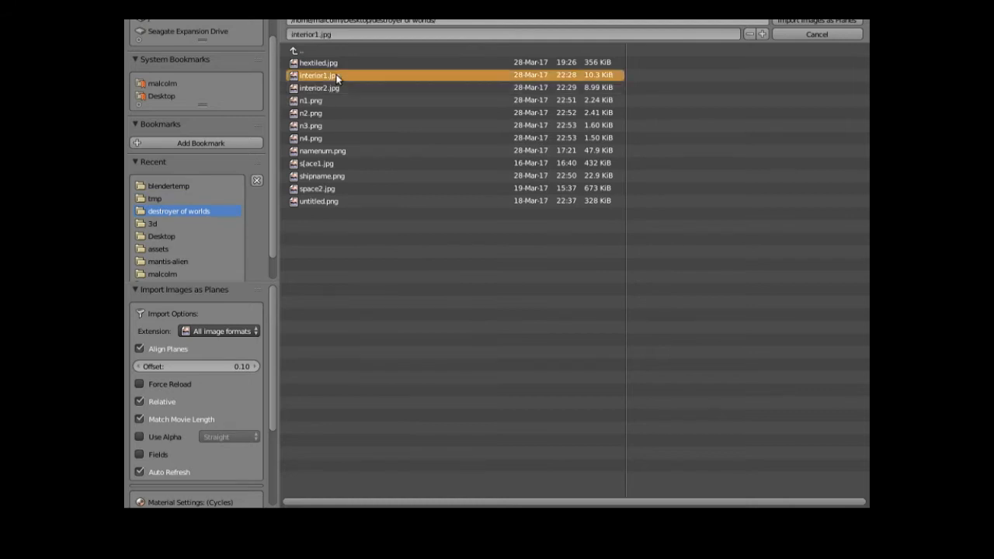
pyautogui.click(798, 23)
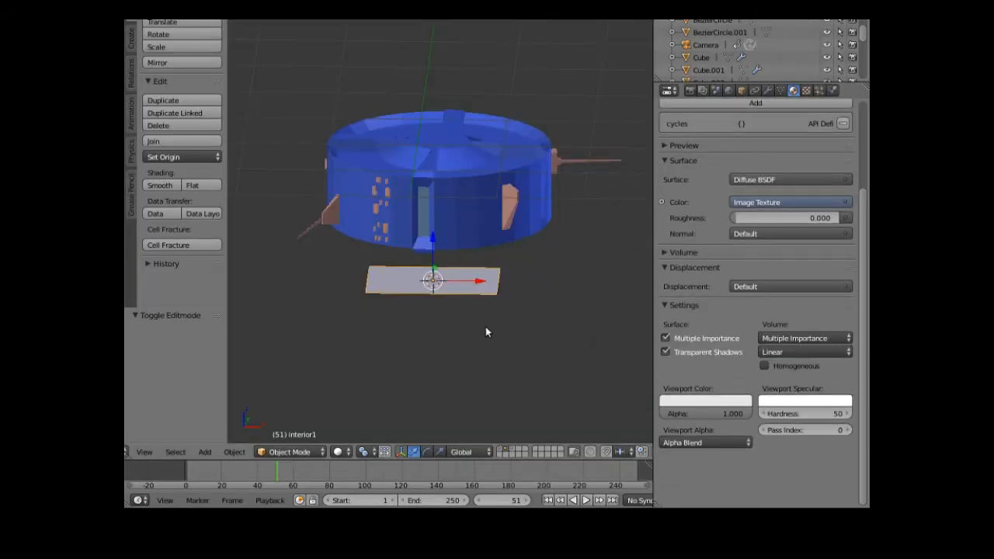
# Stand the interior1 plane upright by setting its X rotation to 90°.
pyautogui.click(742, 90)
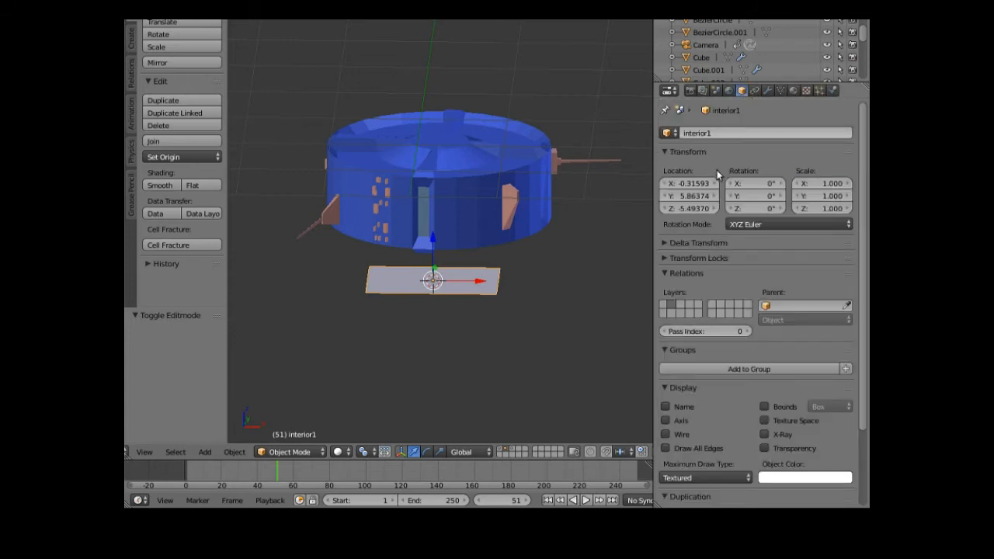
pyautogui.click(745, 184)
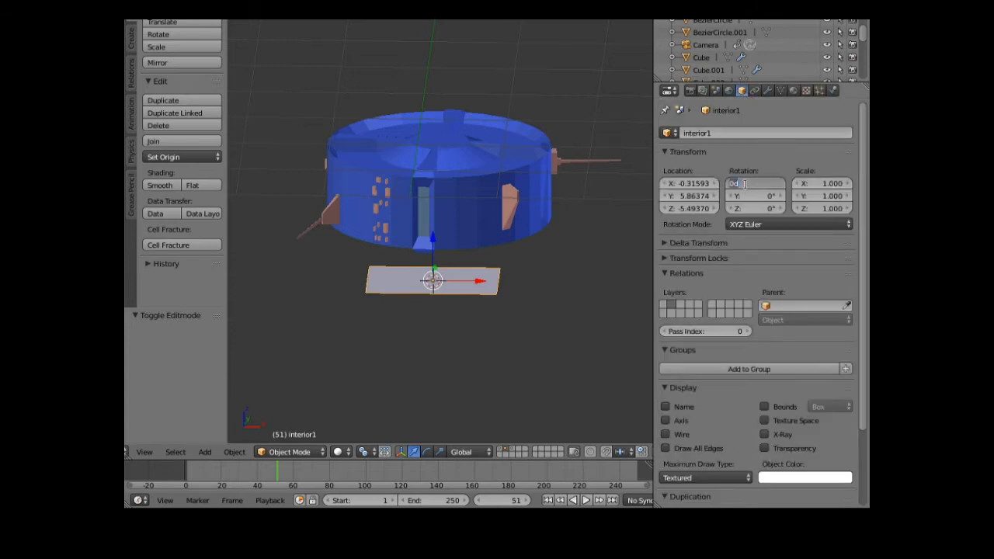
pyautogui.write('90')
pyautogui.press('Return')
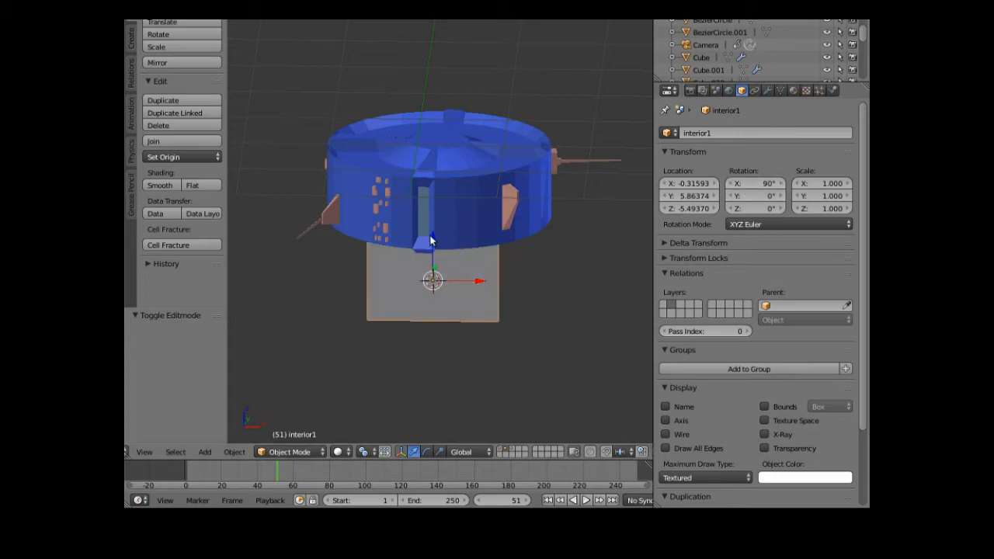
# Bring the interior1 plane up to the ship's far side, raising it about 3.25 units and shifting it about 4.64 units along negative Y.
pyautogui.press('g')
pyautogui.press('z')
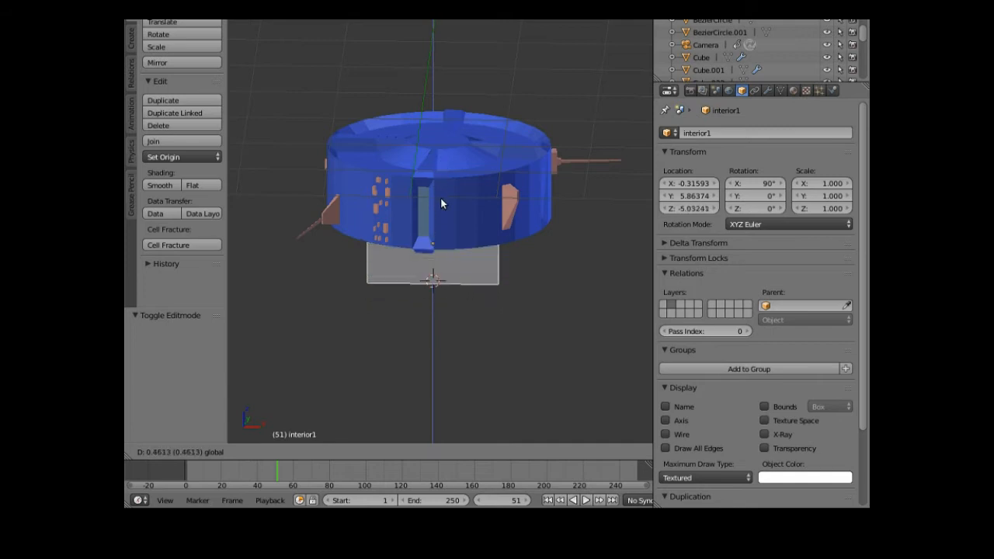
pyautogui.click(439, 229)
pyautogui.moveTo(396, 286); pyautogui.dragTo(360, 289, button='middle')
pyautogui.scroll(-1, 359, 290)
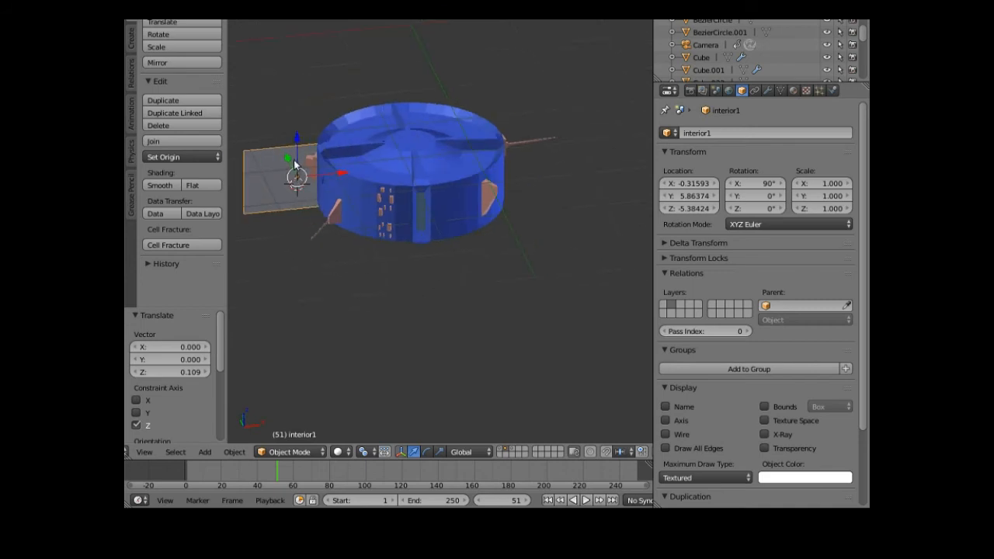
pyautogui.moveTo(287, 160); pyautogui.dragTo(397, 307)
pyautogui.moveTo(394, 356); pyautogui.dragTo(413, 156)
pyautogui.press('KP_1')
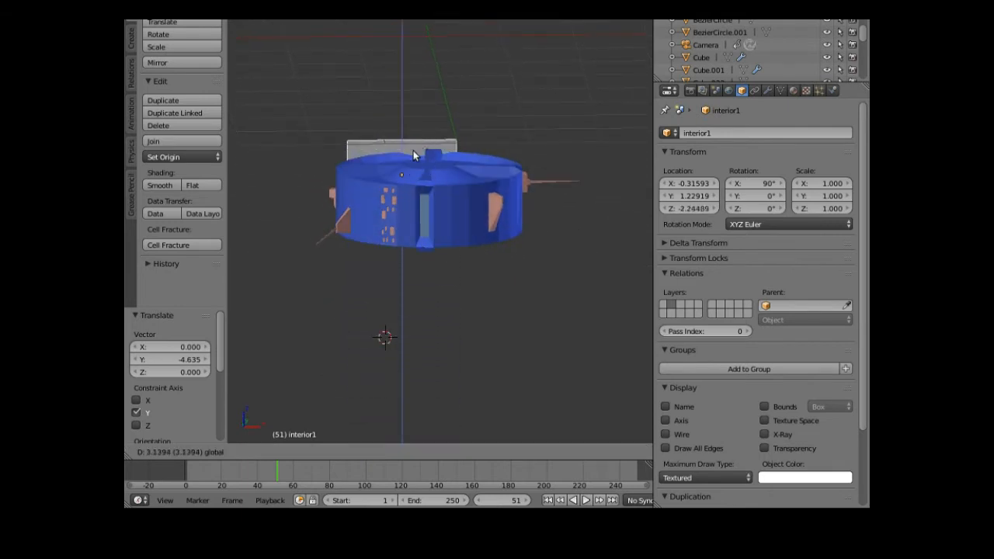
pyautogui.moveTo(371, 285); pyautogui.dragTo(373, 284)
# Slide the interior1 plane about 2.28 units along negative Y, through the ship toward the glass window.
pyautogui.moveTo(372, 284); pyautogui.dragTo(488, 338, button='middle')
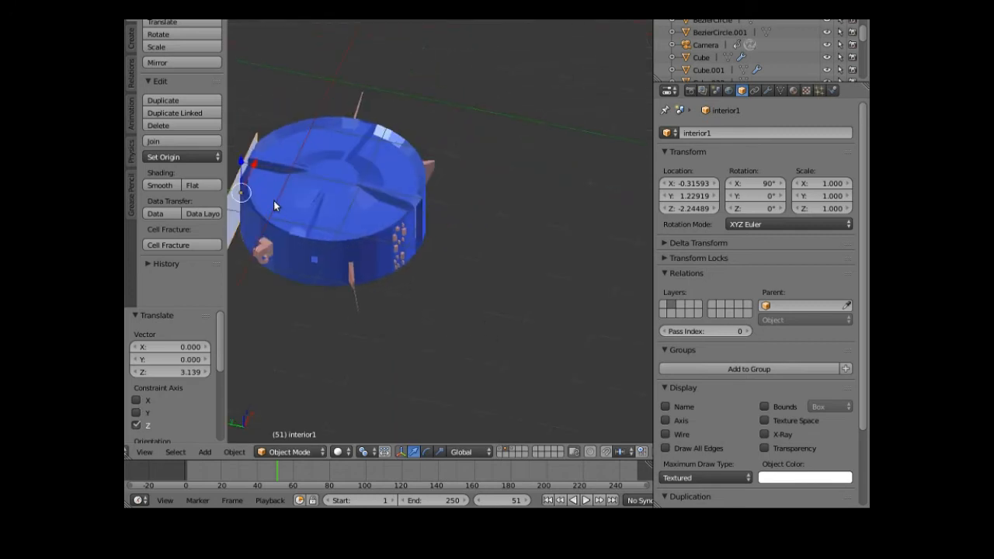
pyautogui.moveTo(238, 201); pyautogui.dragTo(235, 199, button='middle')
pyautogui.press('g')
pyautogui.press('y')
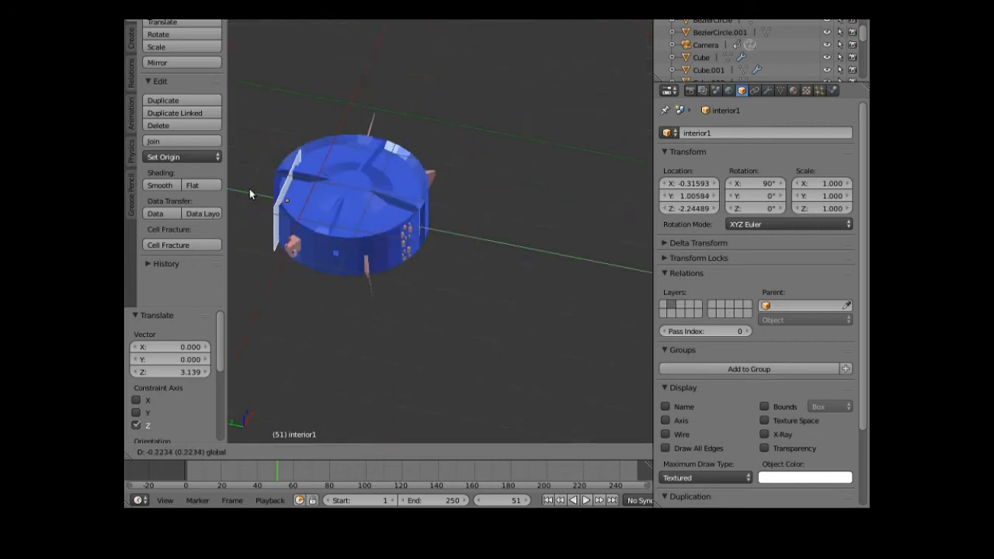
pyautogui.click(364, 215)
# Align the interior1 plane behind the glass window, shifting it about 0.23 units along X and lowering it about 0.11 units.
pyautogui.moveTo(437, 306); pyautogui.dragTo(306, 242, button='middle')
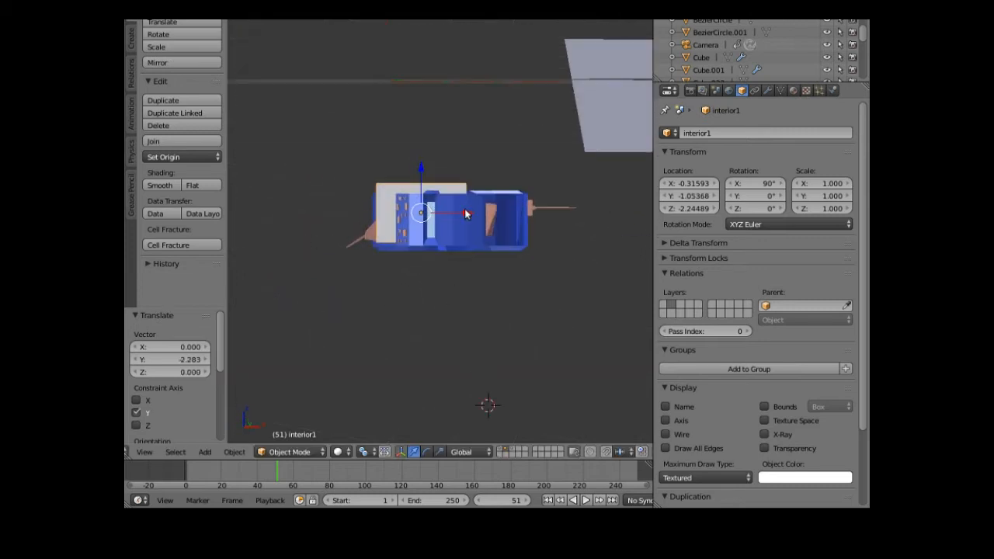
pyautogui.press('g')
pyautogui.press('x')
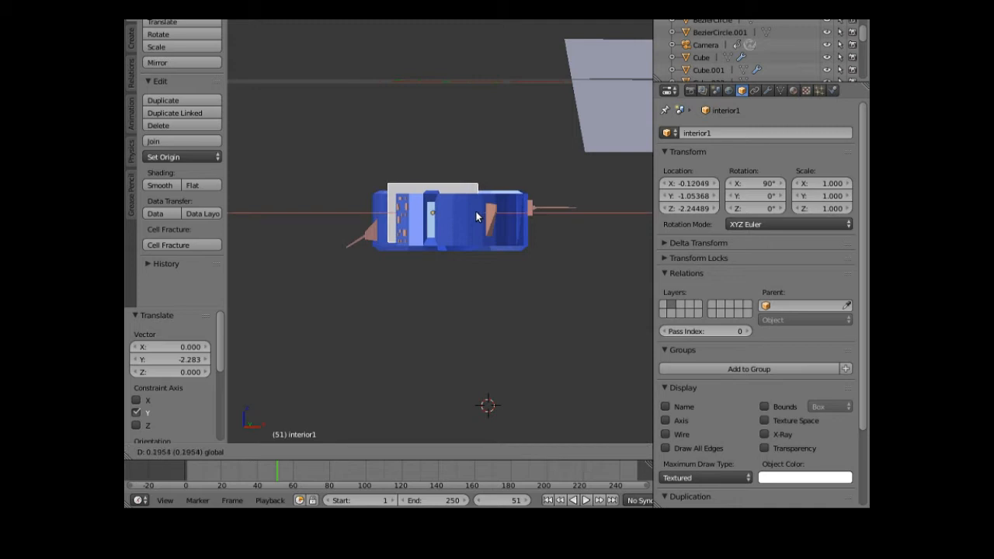
pyautogui.click(477, 212)
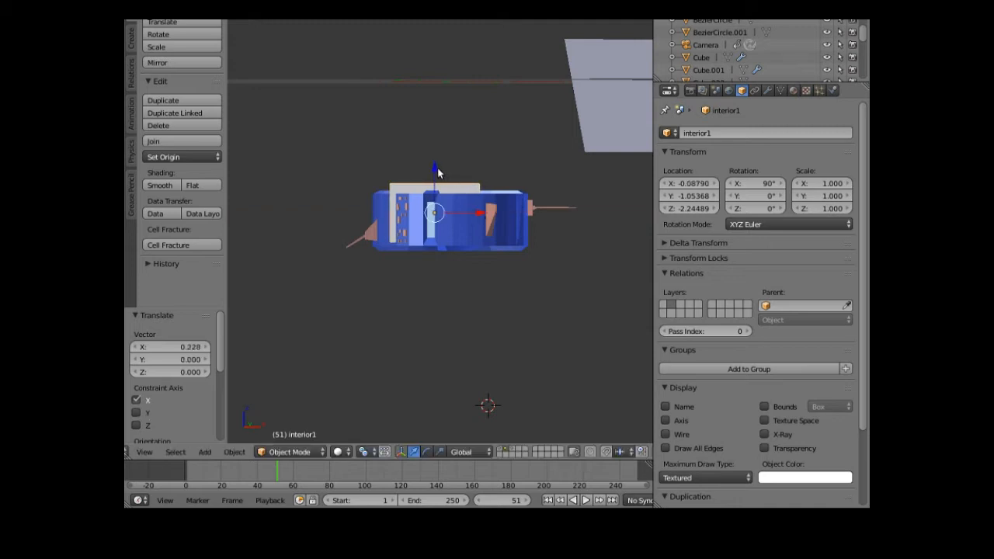
pyautogui.press('g')
pyautogui.press('z')
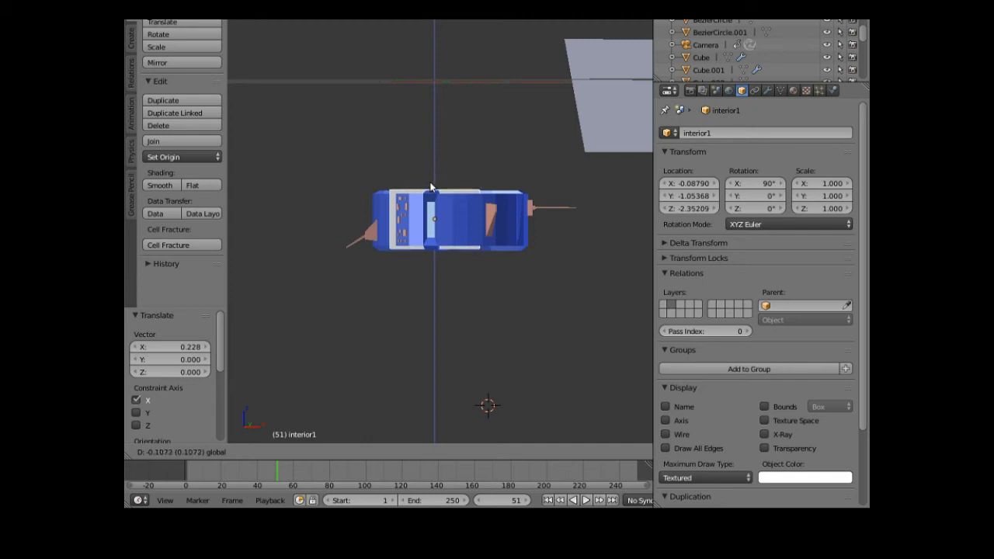
pyautogui.click(425, 266)
# Move the interior1 plane deeper inside the hull, about 0.07 units along X and 0.17 units along Y.
pyautogui.moveTo(425, 267); pyautogui.dragTo(466, 389, button='middle')
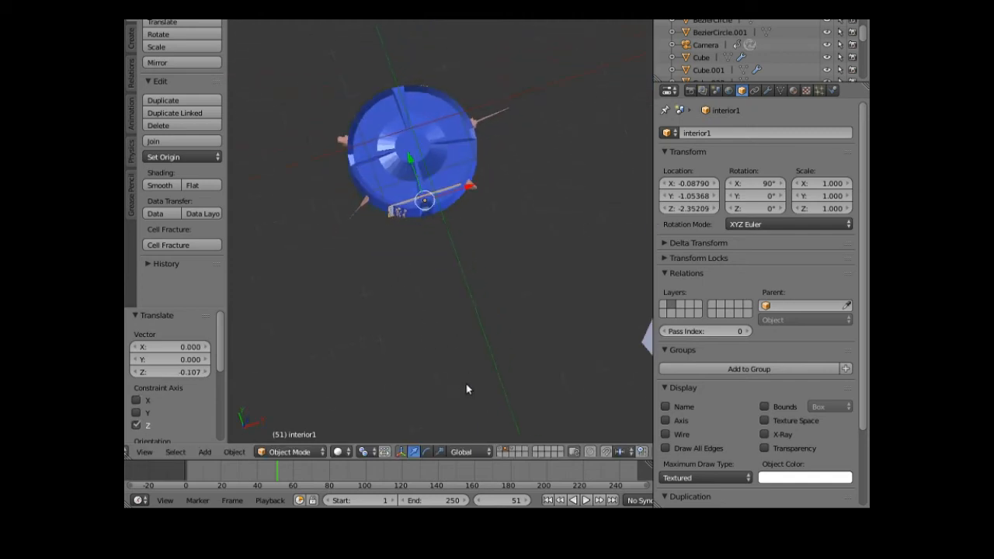
pyautogui.moveTo(470, 194); pyautogui.dragTo(466, 190)
pyautogui.moveTo(416, 162); pyautogui.dragTo(412, 154)
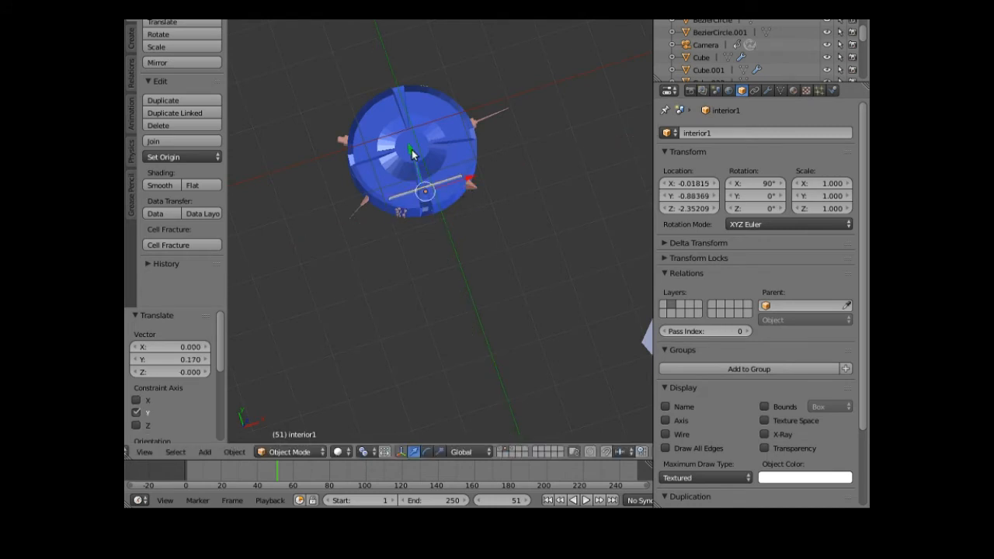
# Scale the interior1 plane uniformly to about 0.591 so it fits inside the hull.
pyautogui.moveTo(433, 285); pyautogui.dragTo(508, 208, button='middle')
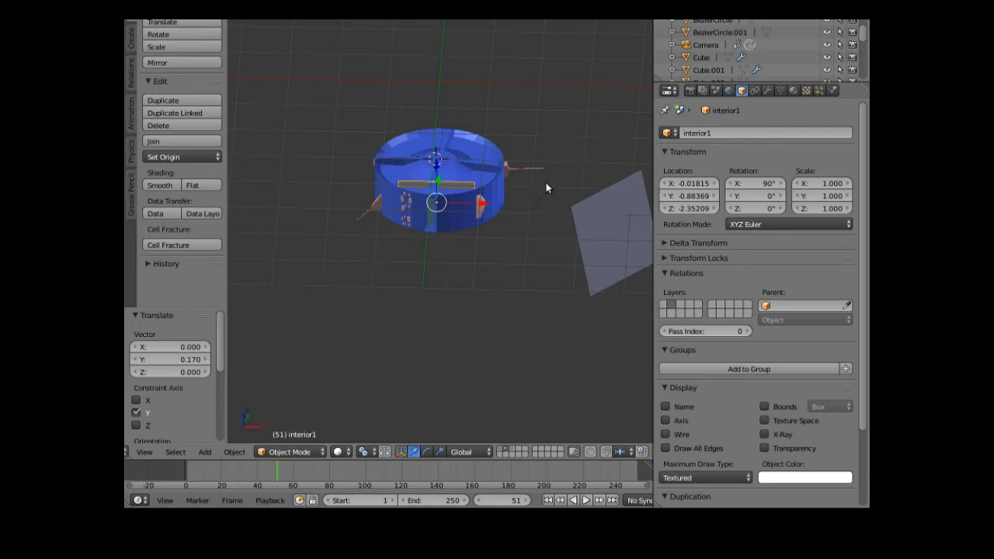
pyautogui.press('s')
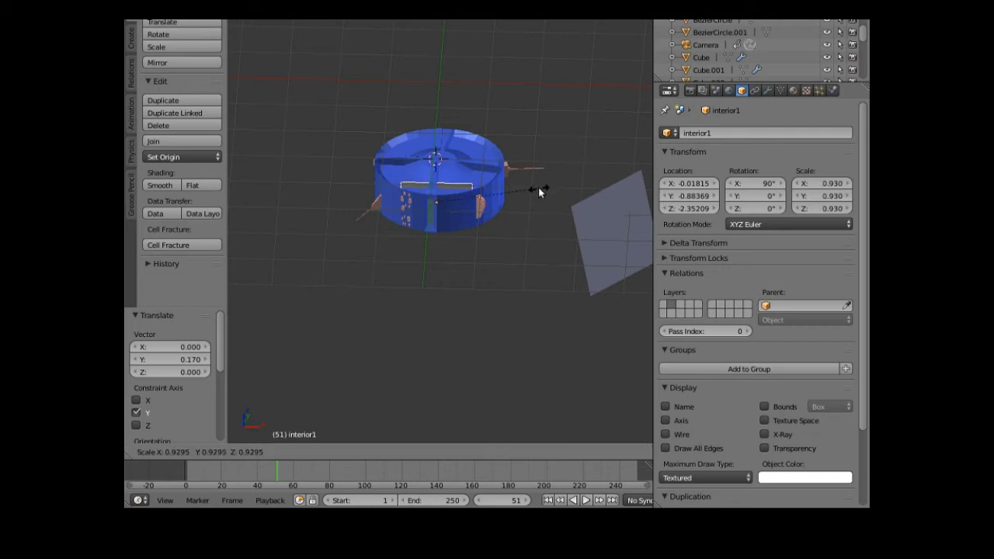
pyautogui.click(498, 211)
pyautogui.moveTo(440, 233); pyautogui.dragTo(455, 217, button='middle')
pyautogui.scroll(4, 428, 251)
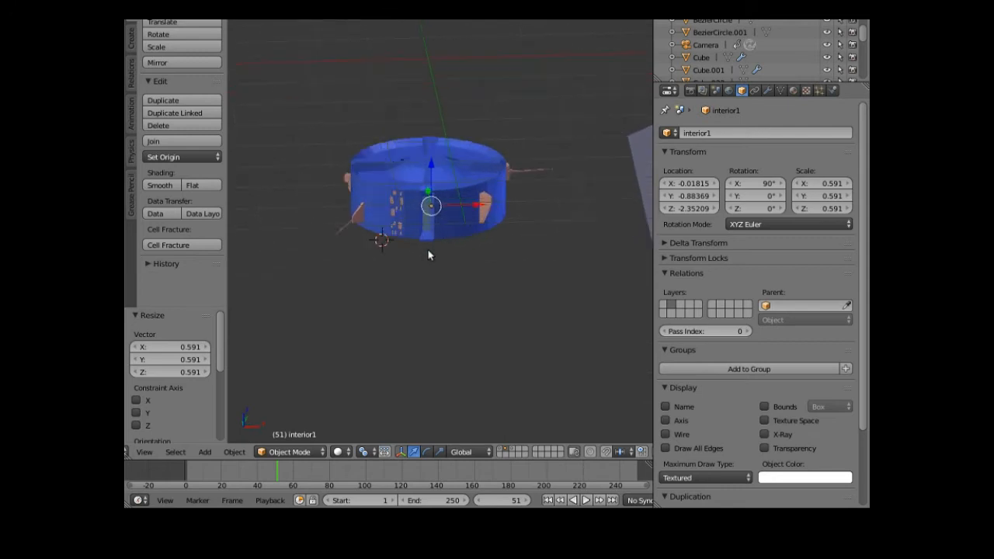
# Shift the interior1 plane about 0.069 units along negative X to center it behind the glass window.
pyautogui.moveTo(400, 280); pyautogui.dragTo(394, 254, button='middle')
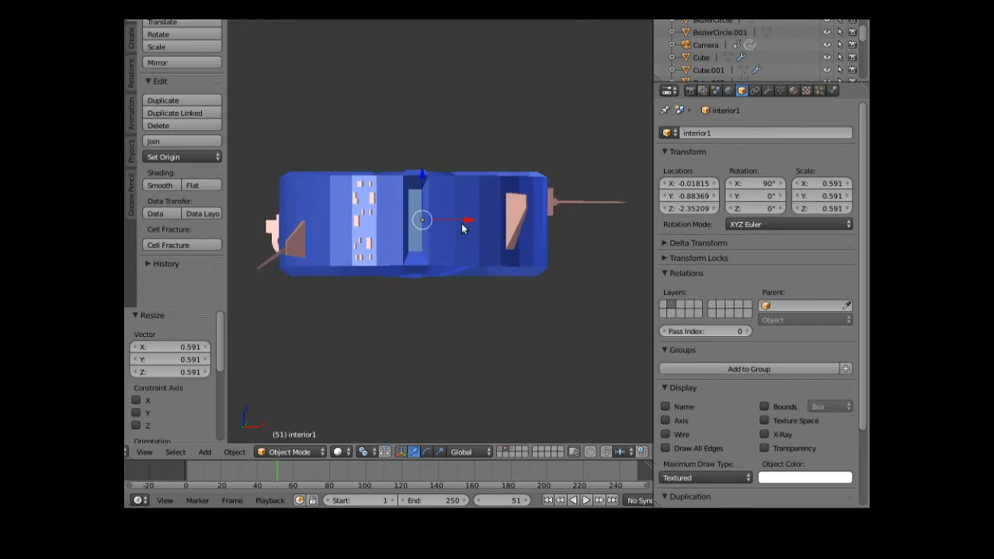
pyautogui.press('g')
pyautogui.press('x')
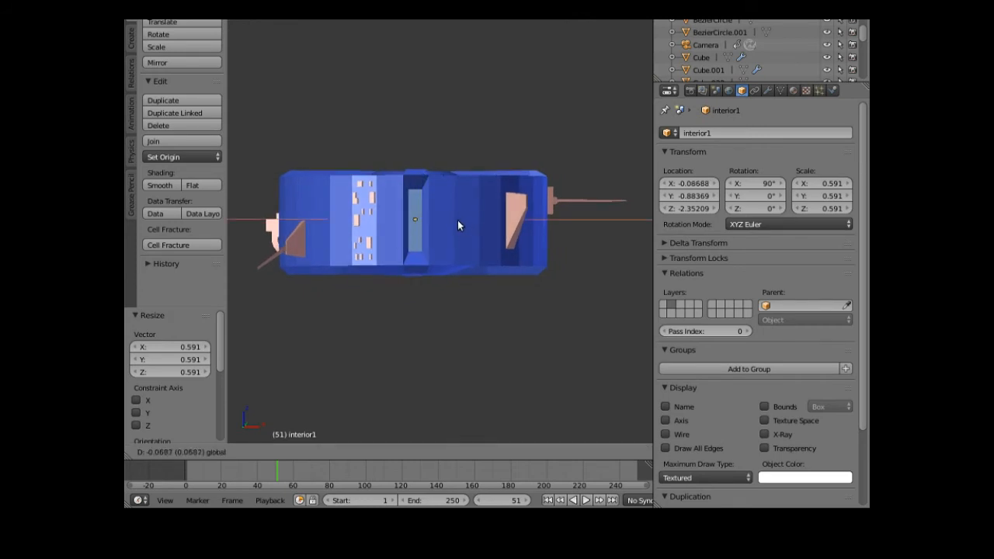
pyautogui.click(466, 294)
pyautogui.moveTo(466, 294)
pyautogui.mouseDown(button='middle')
pyautogui.moveTo(455, 360)
pyautogui.moveTo(456, 222)
pyautogui.moveTo(453, 299)
pyautogui.moveTo(466, 309)
pyautogui.mouseUp(button='middle')
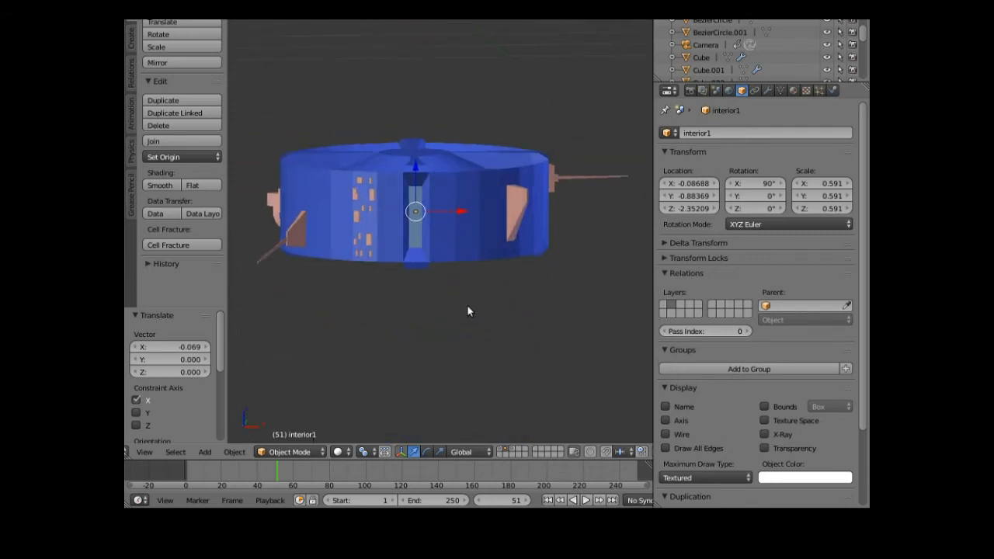
# Change the interior1 material's surface shader to Emission with a strength of 2, keeping its image texture as the color.
pyautogui.click(794, 90)
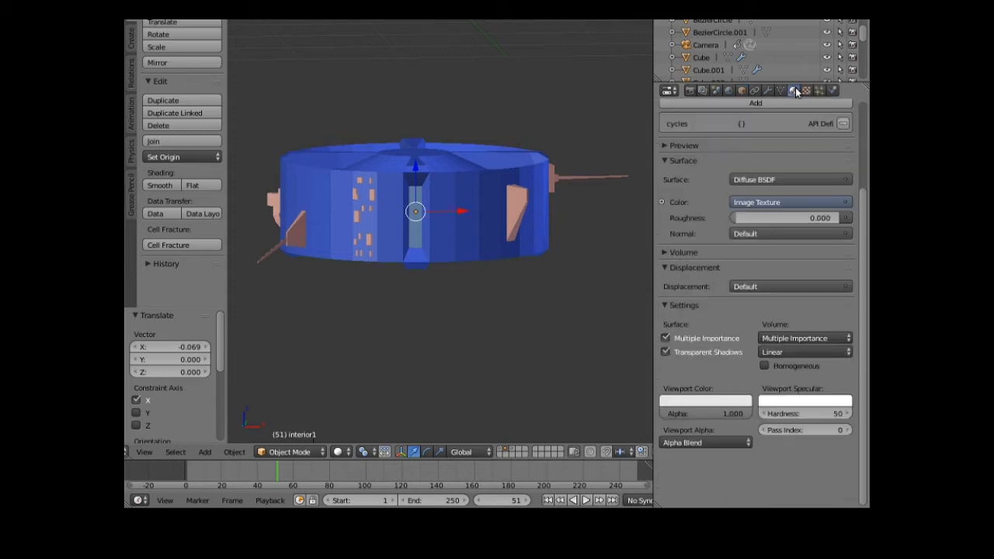
pyautogui.click(759, 181)
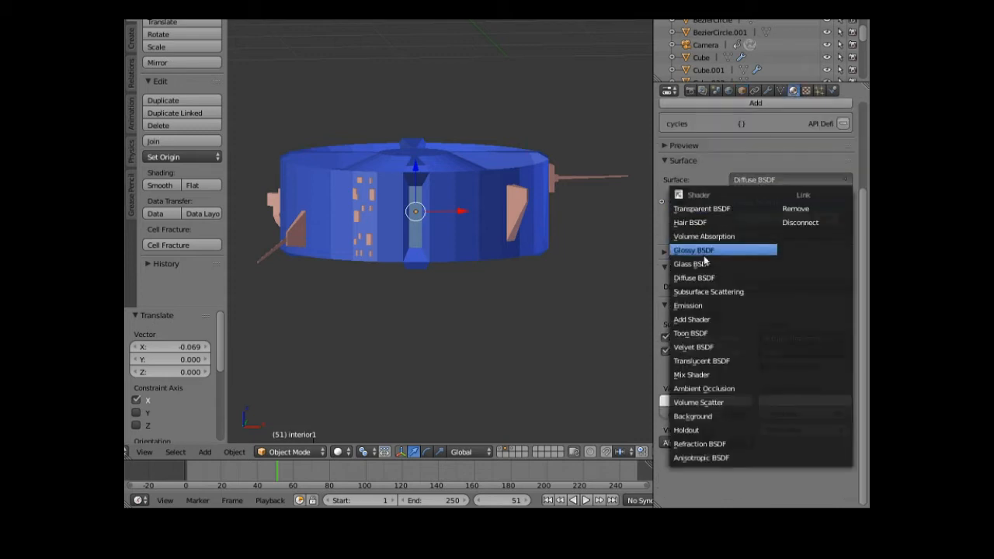
pyautogui.click(688, 307)
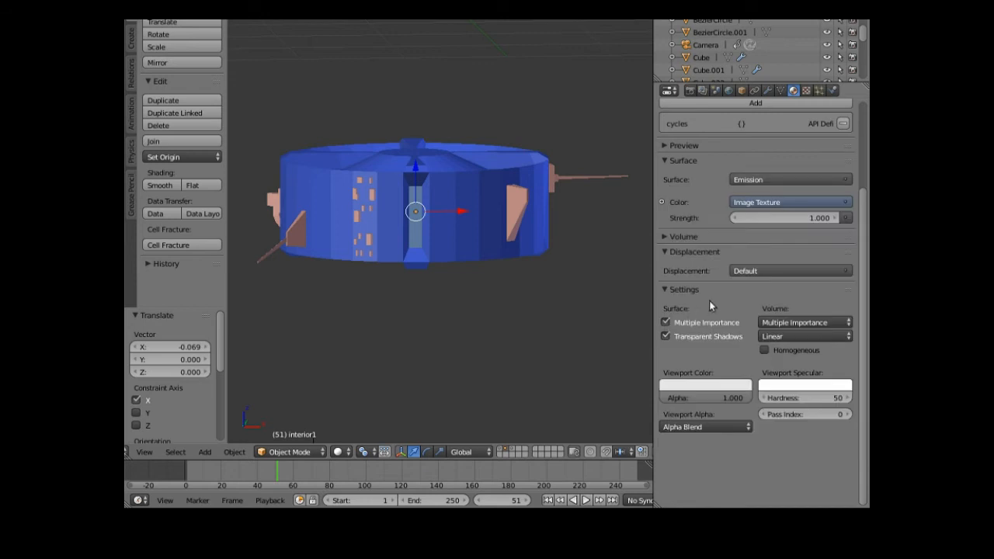
pyautogui.click(809, 218)
pyautogui.write('2')
pyautogui.press('Return')
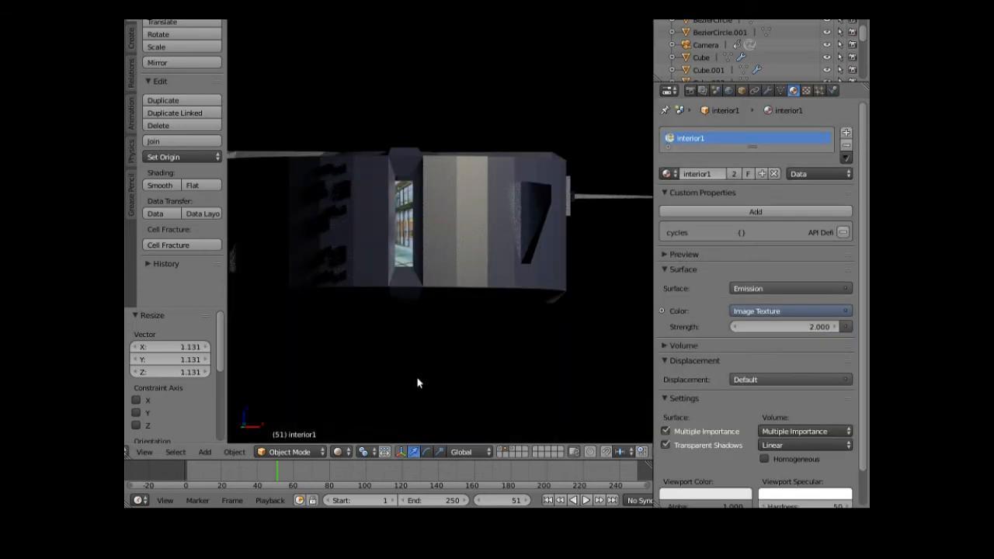
pyautogui.moveTo(417, 383); pyautogui.dragTo(346, 365, button='middle')
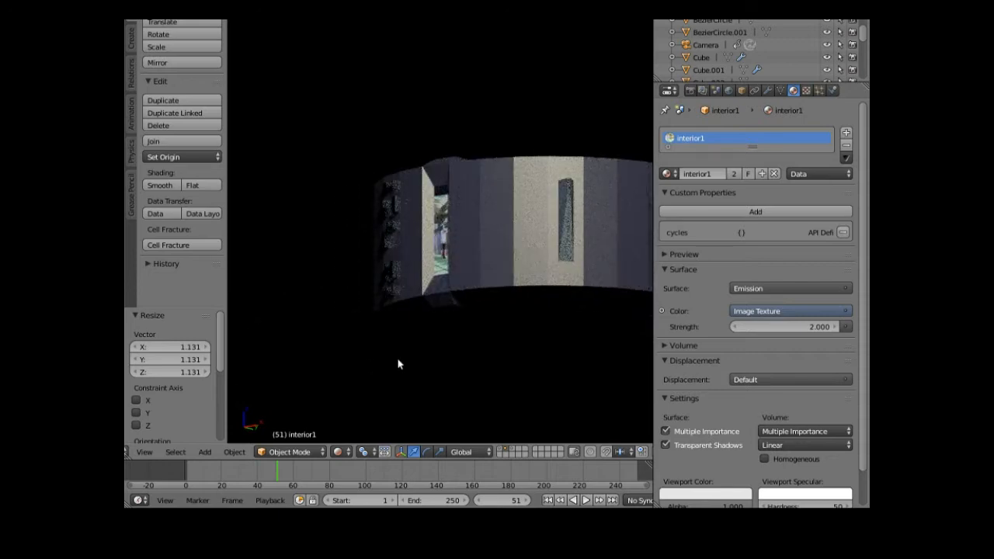
pyautogui.moveTo(409, 359); pyautogui.dragTo(370, 396, button='middle')
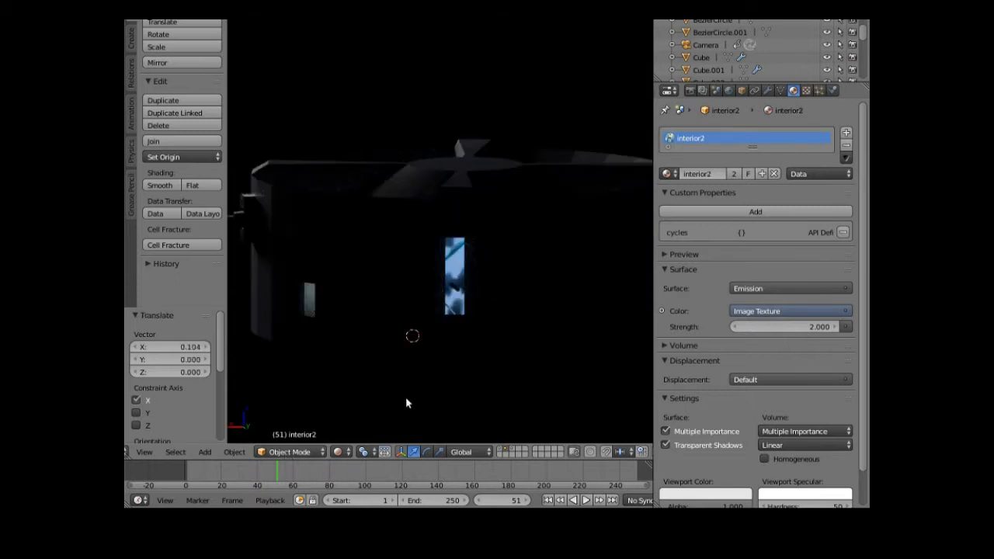
# Using wireframe shading, select the interior2 and interior1 planes plus the Cylinder.000 hull and join them into Cylinder.000.
pyautogui.click(316, 453)
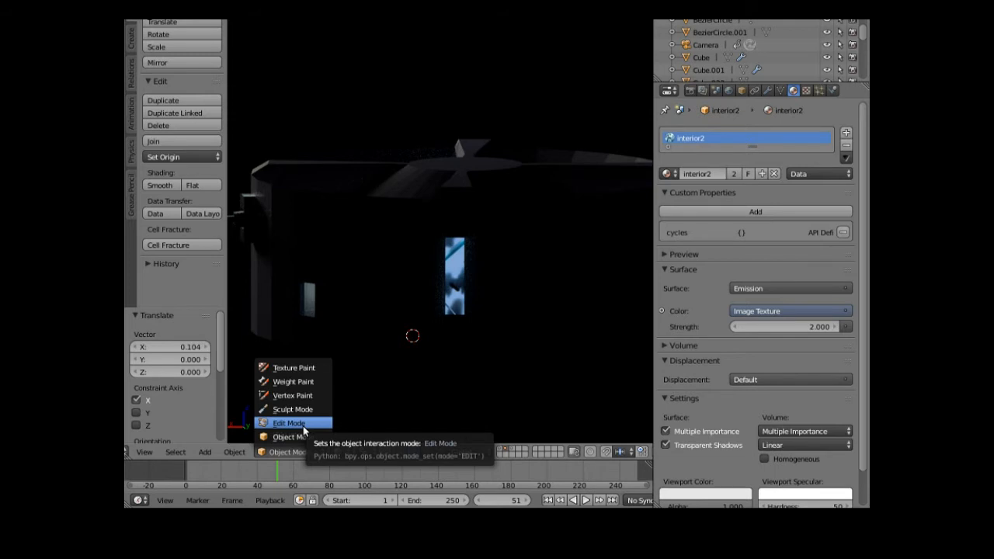
pyautogui.click(299, 437)
pyautogui.click(337, 452)
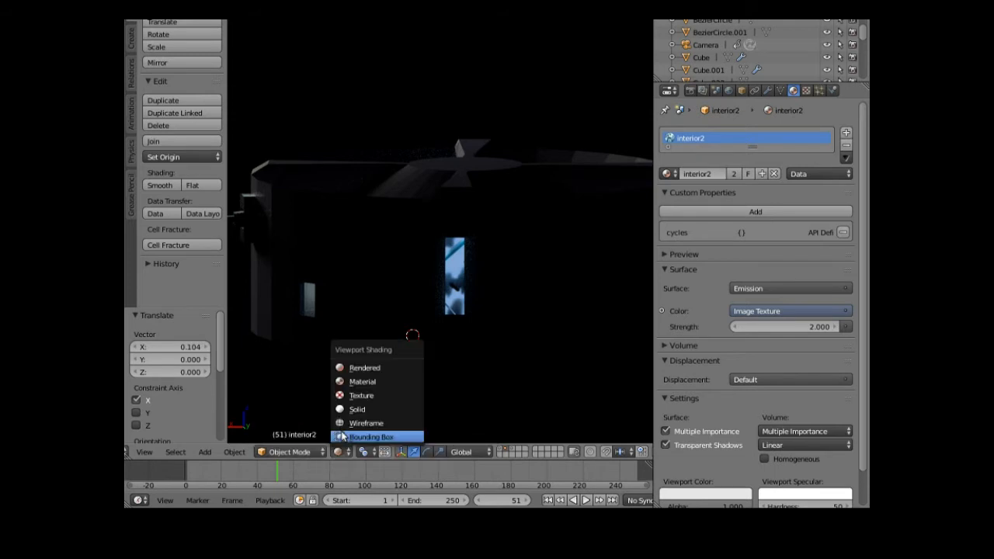
pyautogui.click(356, 426)
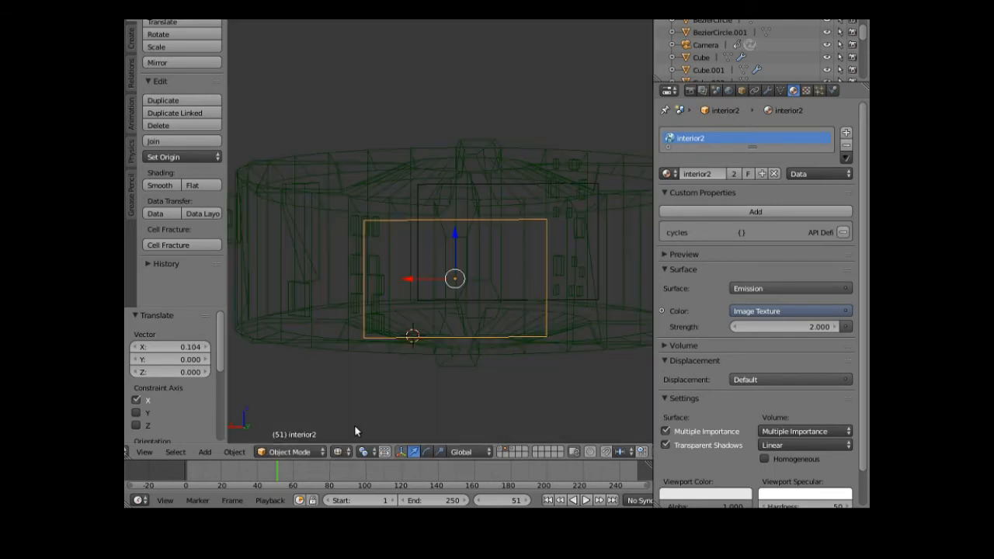
pyautogui.moveTo(417, 398); pyautogui.dragTo(423, 452, button='middle')
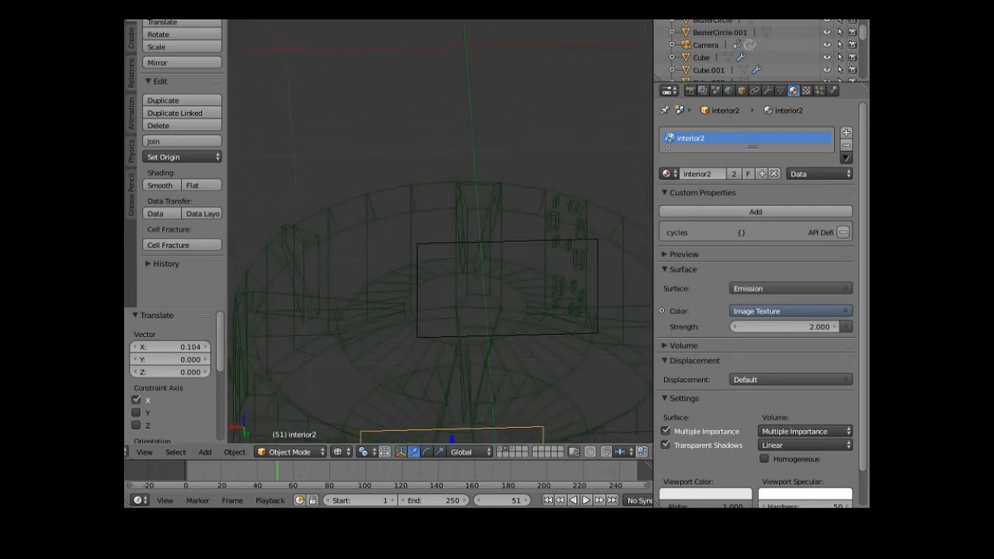
pyautogui.keyDown('shift'); pyautogui.rightClick(421, 249); pyautogui.keyUp('shift')
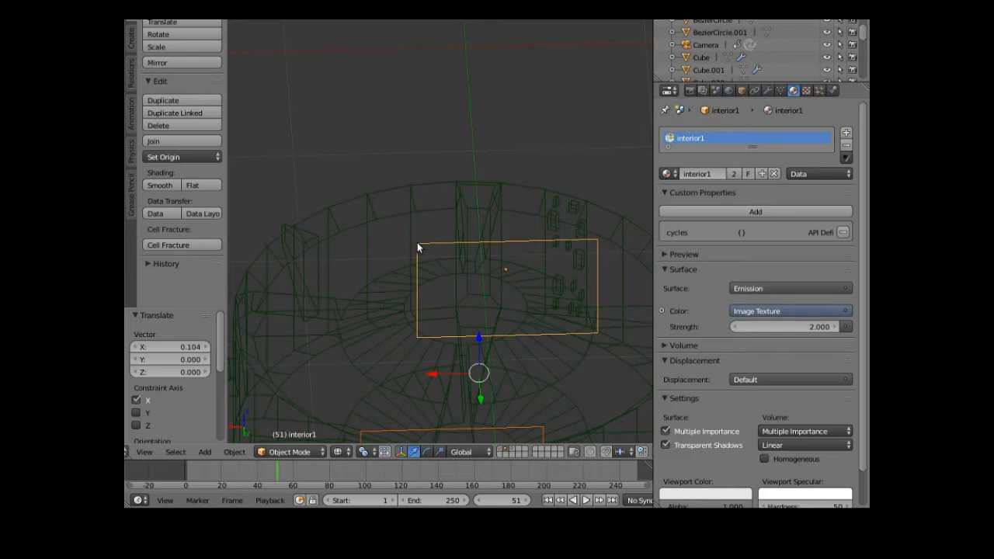
pyautogui.keyDown('shift'); pyautogui.rightClick(372, 211); pyautogui.keyUp('shift')
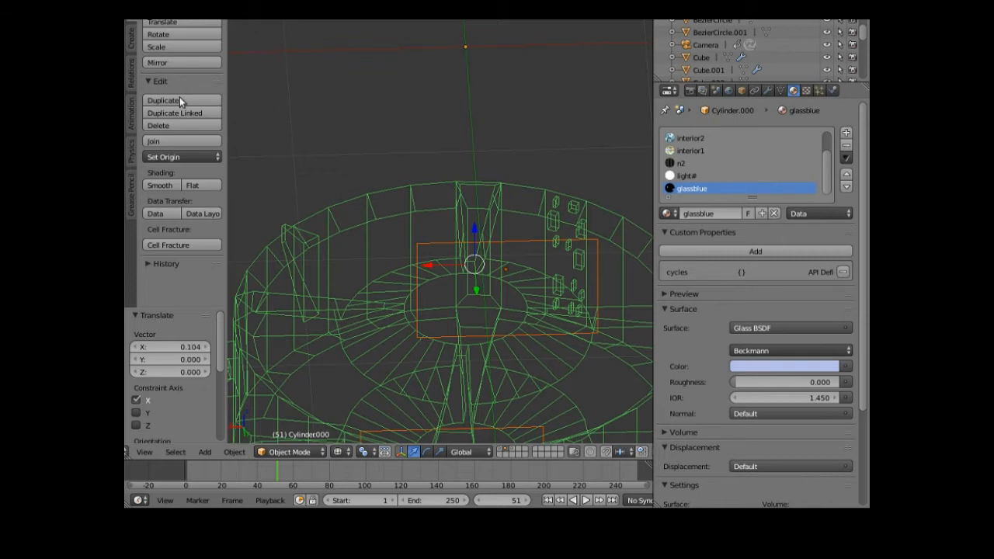
pyautogui.click(167, 142)
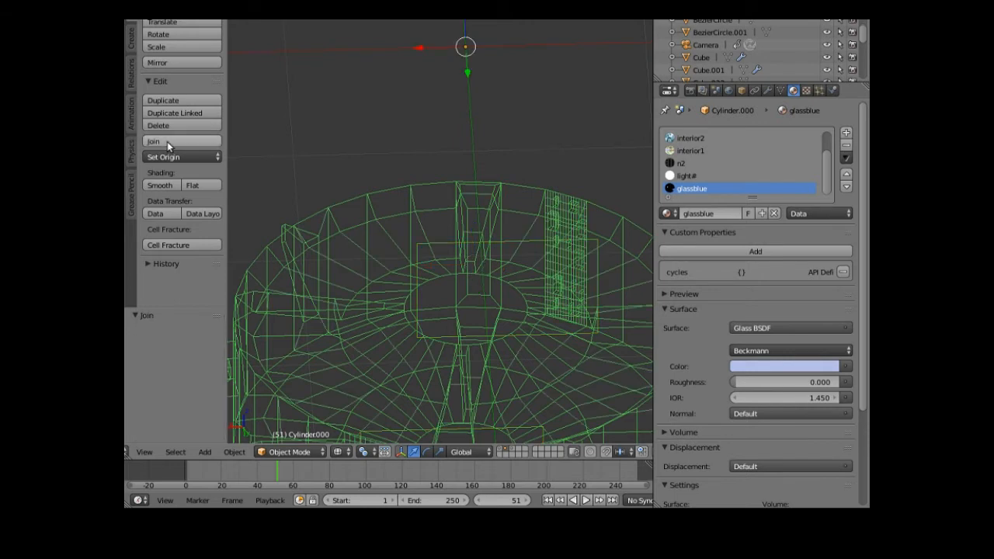
pyautogui.moveTo(319, 183); pyautogui.dragTo(307, 127, button='middle')
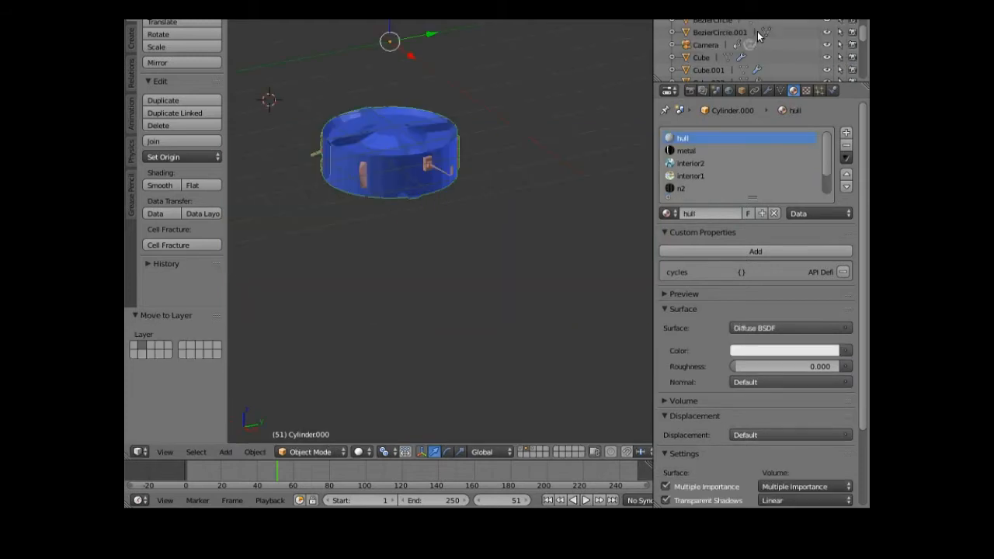
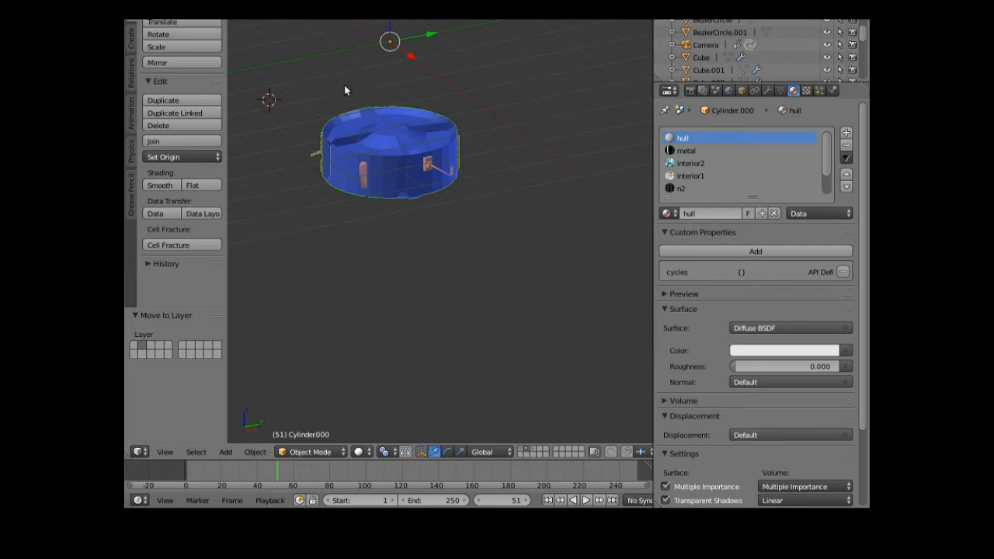
# Switch the screen layout to UV Editing with the joined Cylinder.000 hull selected.
pyautogui.moveTo(346, 218); pyautogui.dragTo(442, 222, button='middle')
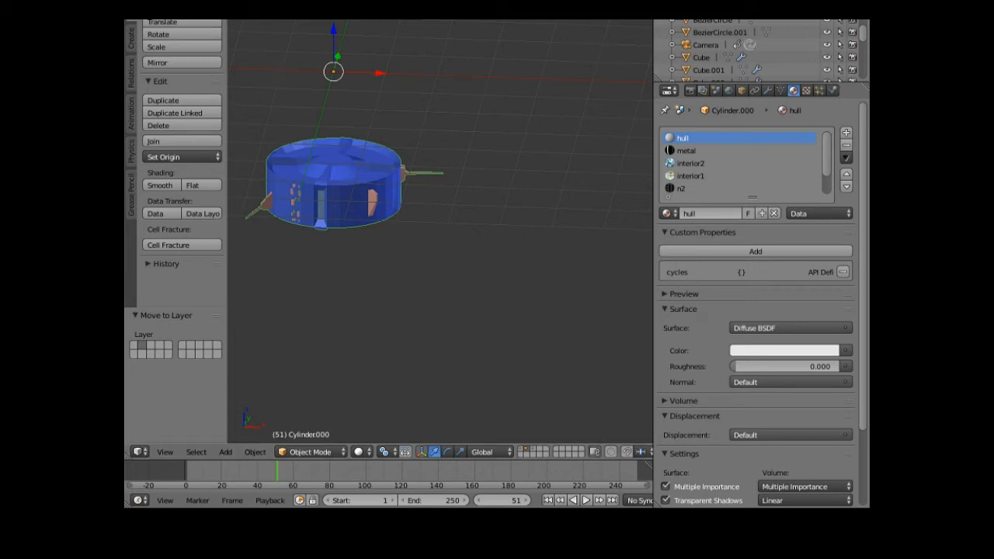
pyautogui.click(288, 12)
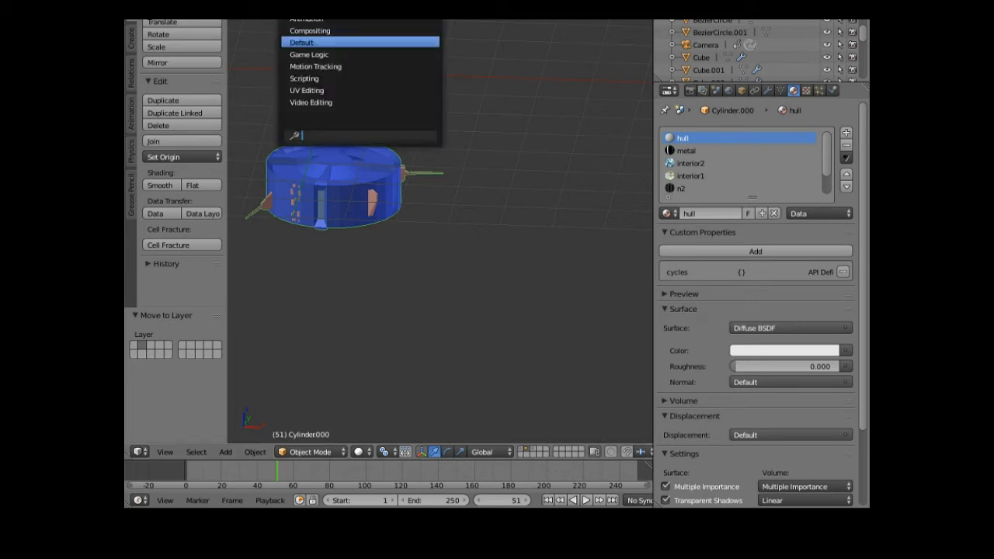
pyautogui.click(309, 89)
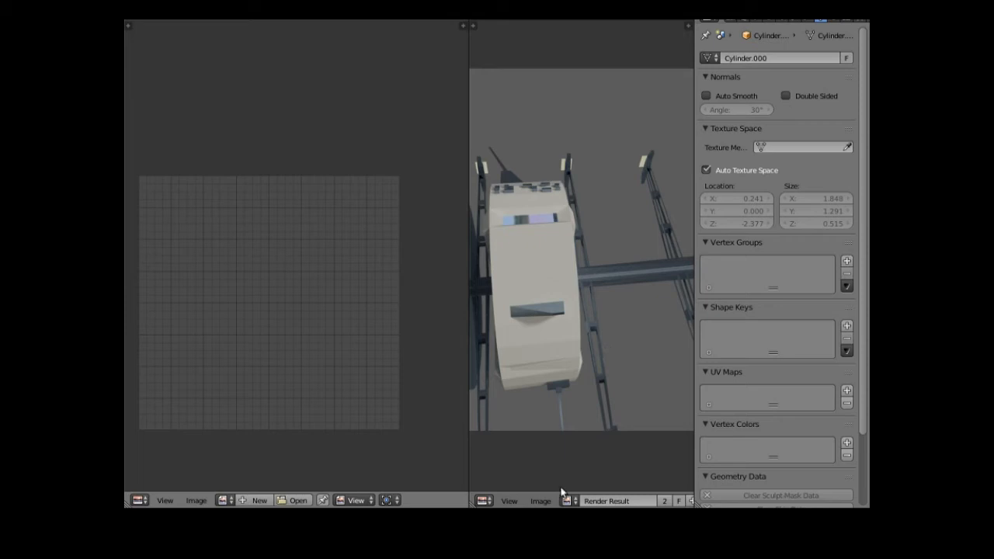
# Change the image editor showing the Render Result into a 3D View of the ship.
pyautogui.scroll(-1, 575, 502)
pyautogui.scroll(-5, 575, 503)
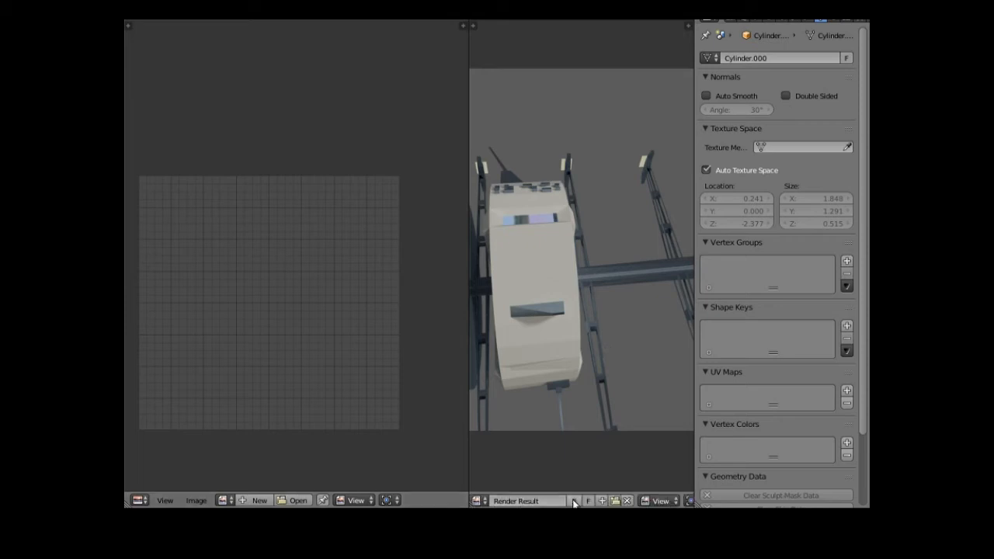
pyautogui.scroll(2, 574, 503)
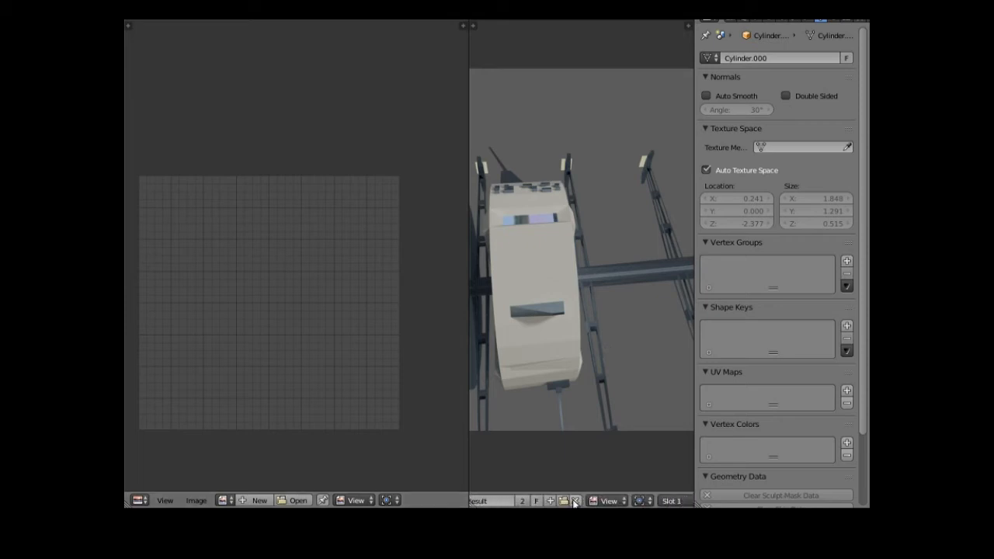
pyautogui.scroll(5, 574, 502)
pyautogui.scroll(-8, 573, 502)
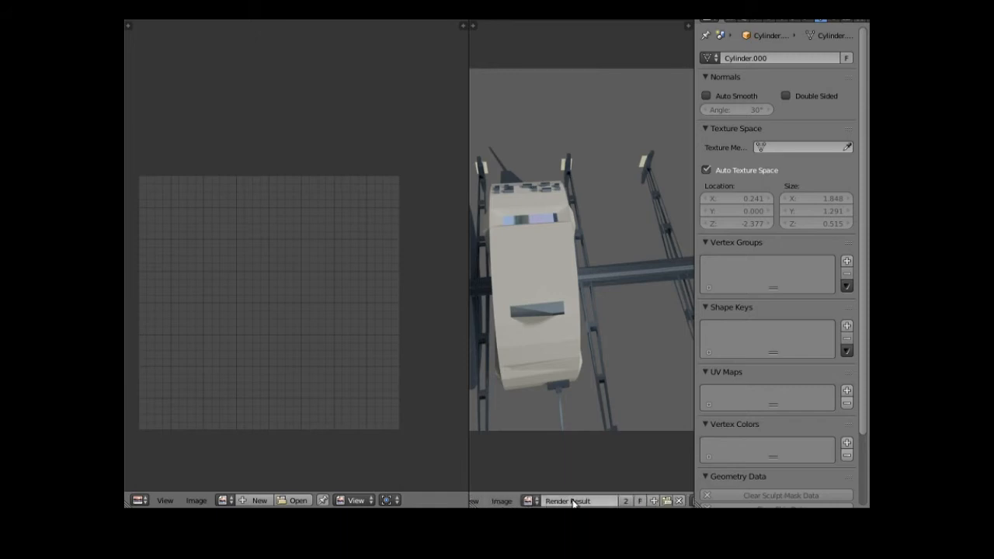
pyautogui.scroll(-3, 572, 502)
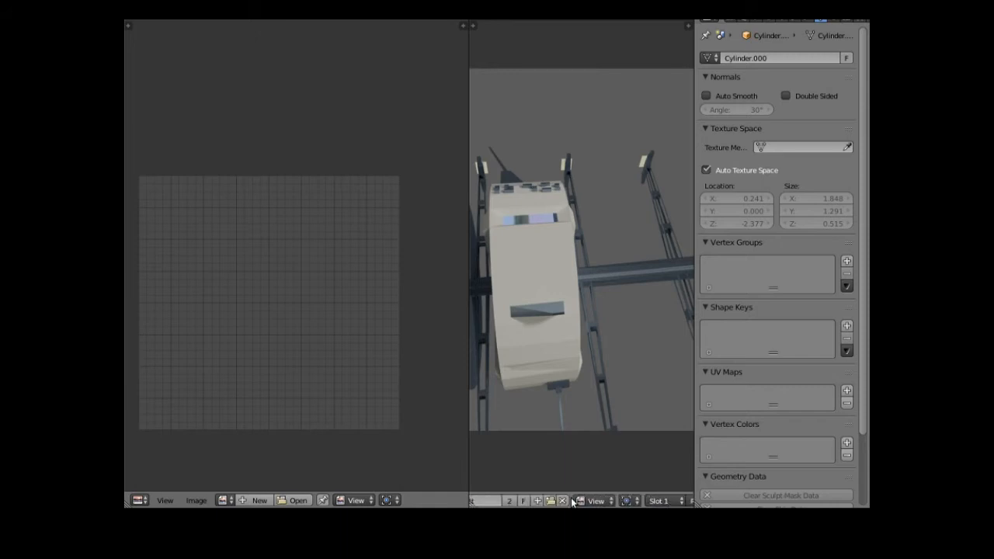
pyautogui.scroll(2, 571, 503)
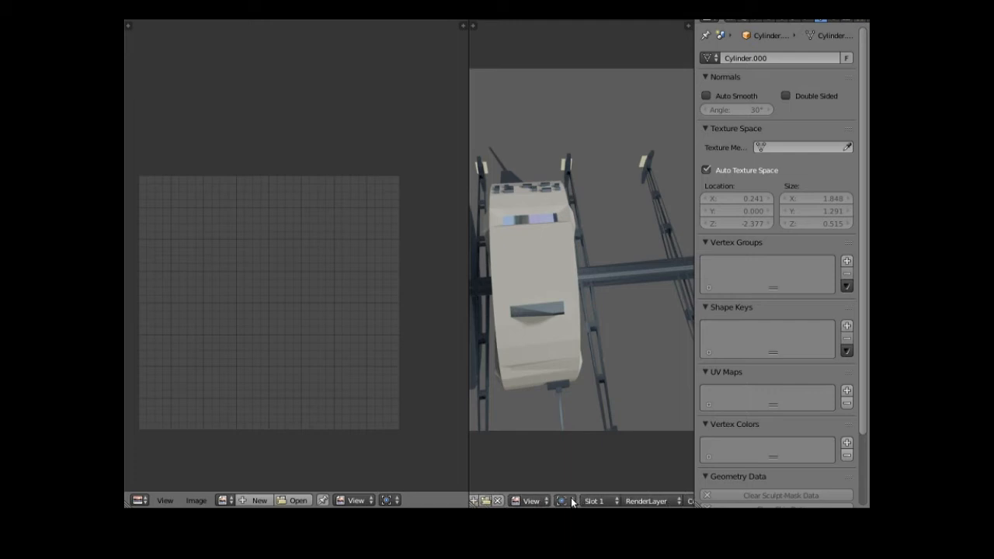
pyautogui.scroll(10, 572, 501)
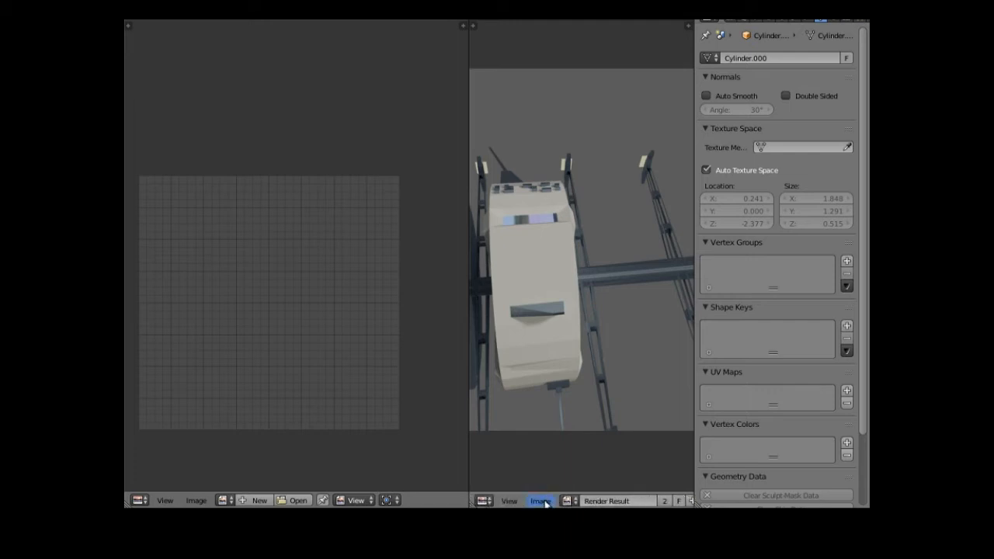
pyautogui.click(485, 501)
pyautogui.click(505, 487)
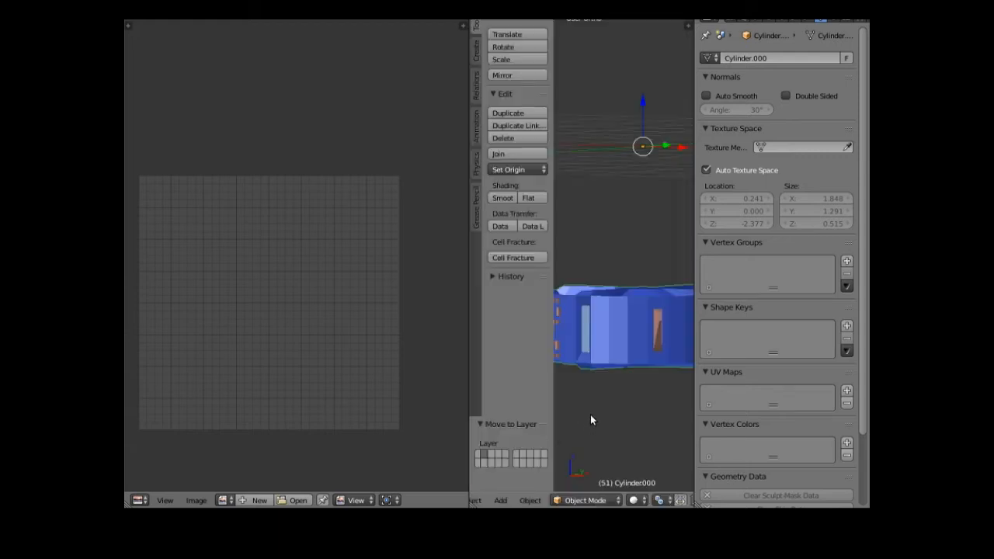
pyautogui.moveTo(553, 399)
pyautogui.mouseDown()
pyautogui.moveTo(505, 400)
pyautogui.moveTo(551, 403)
pyautogui.mouseUp()
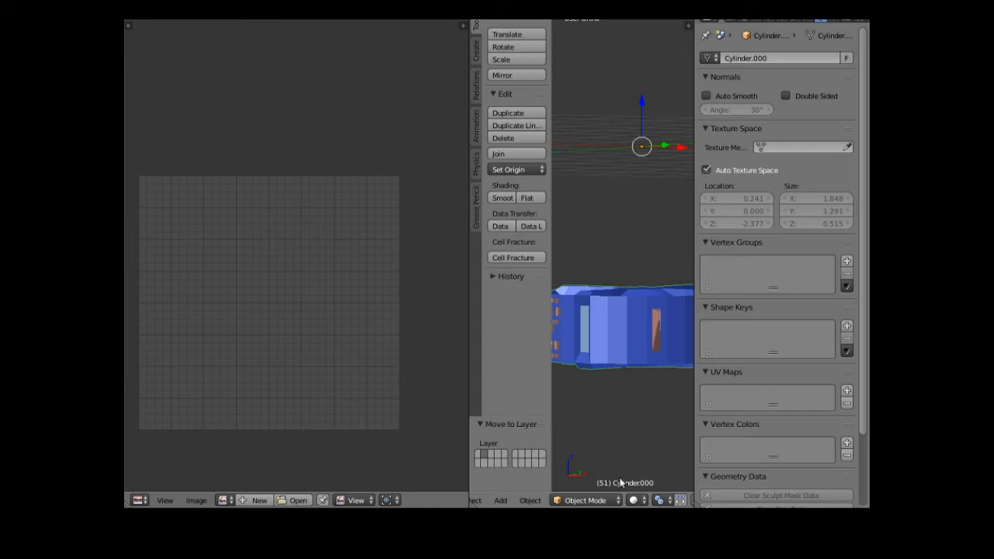
# Unwrap the whole Cylinder.000 mesh in Edit Mode using Smart UV Project with a 66.00 angle limit and 0.00 island margin.
pyautogui.click(602, 501)
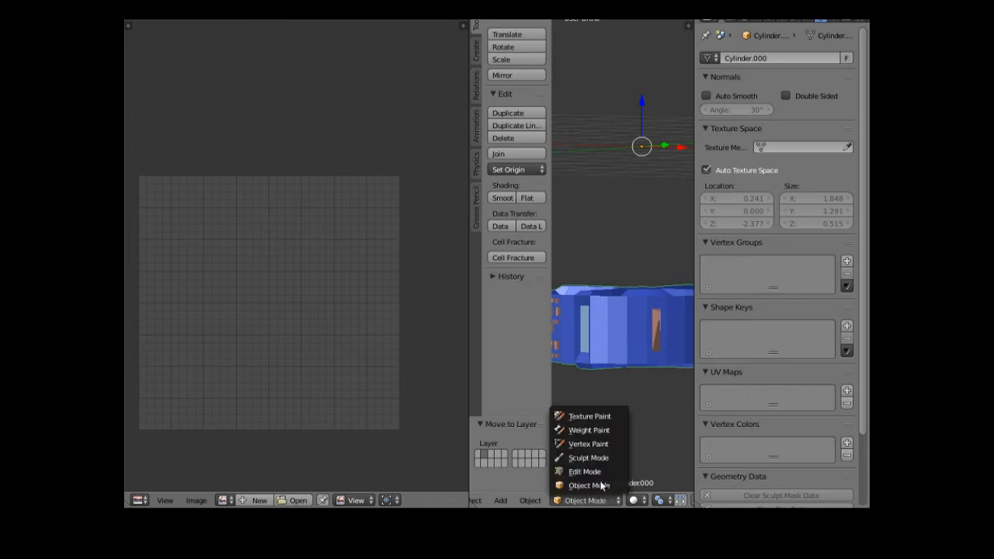
pyautogui.click(599, 471)
pyautogui.scroll(-2, 612, 432)
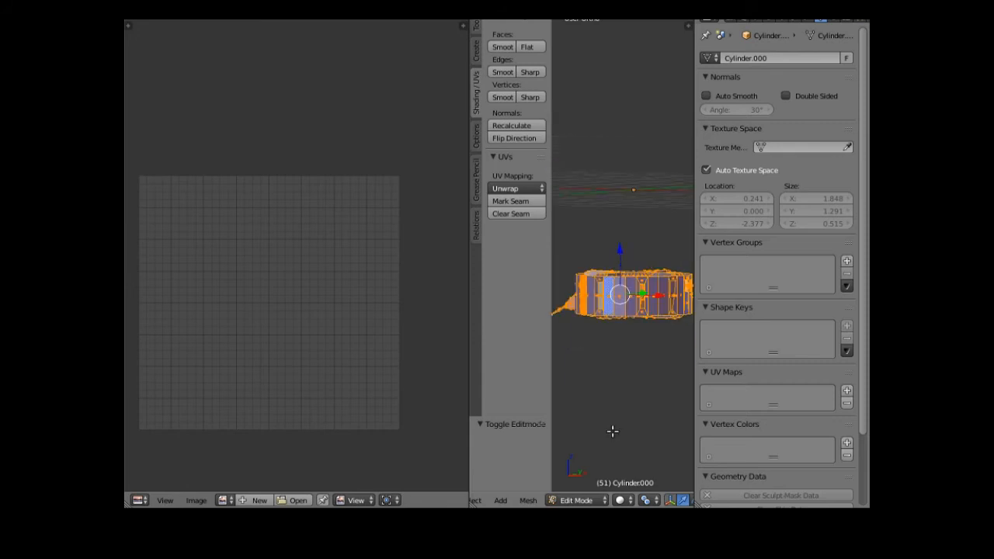
pyautogui.scroll(-1, 612, 432)
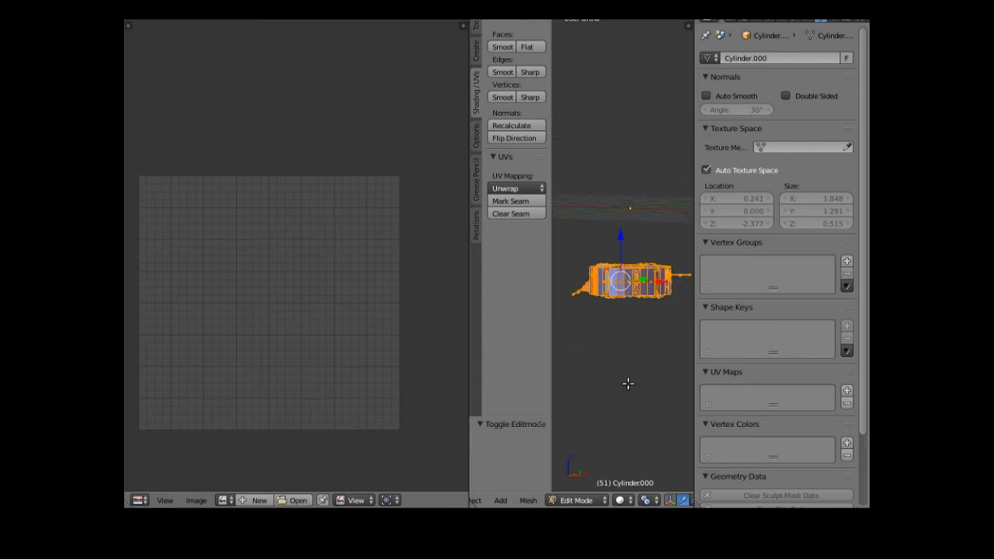
pyautogui.press('a')
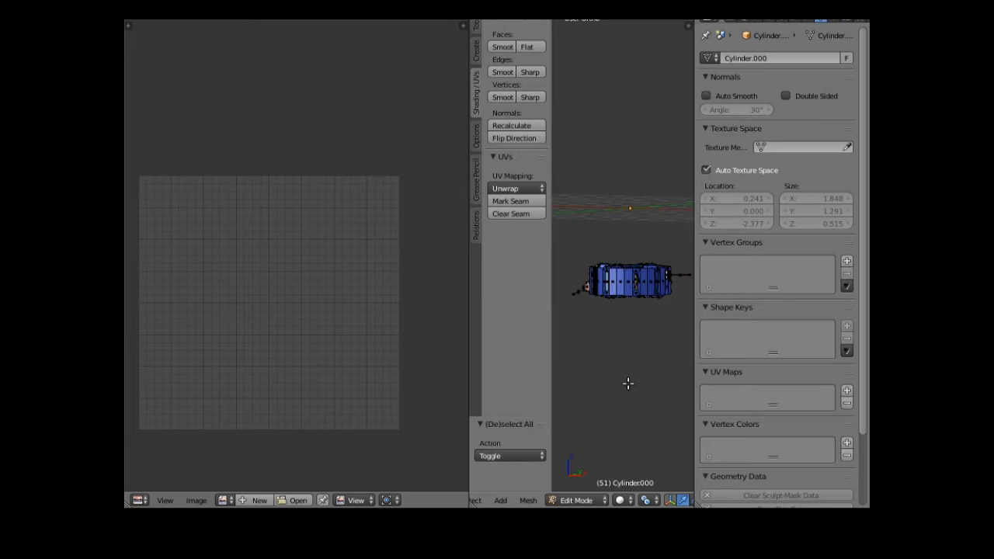
pyautogui.press('a')
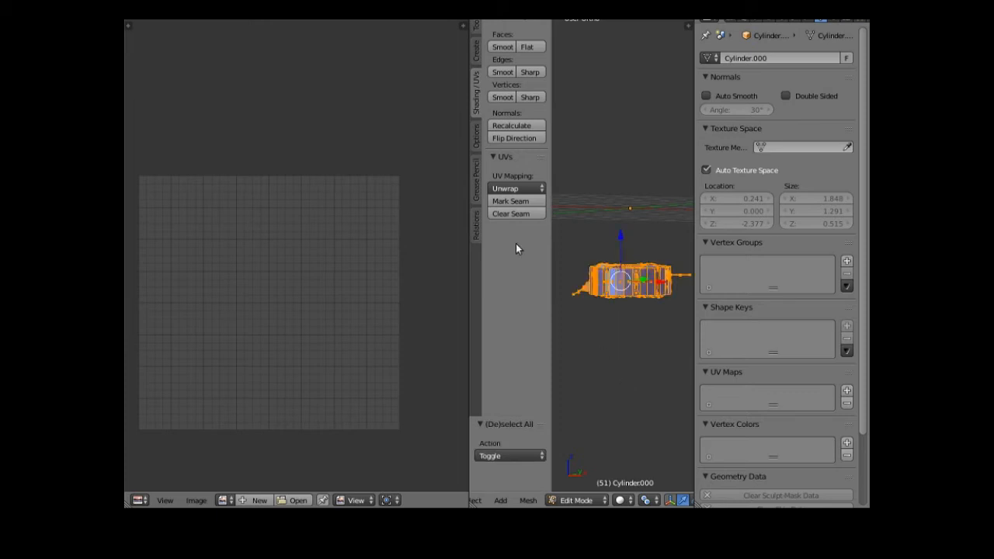
pyautogui.click(525, 190)
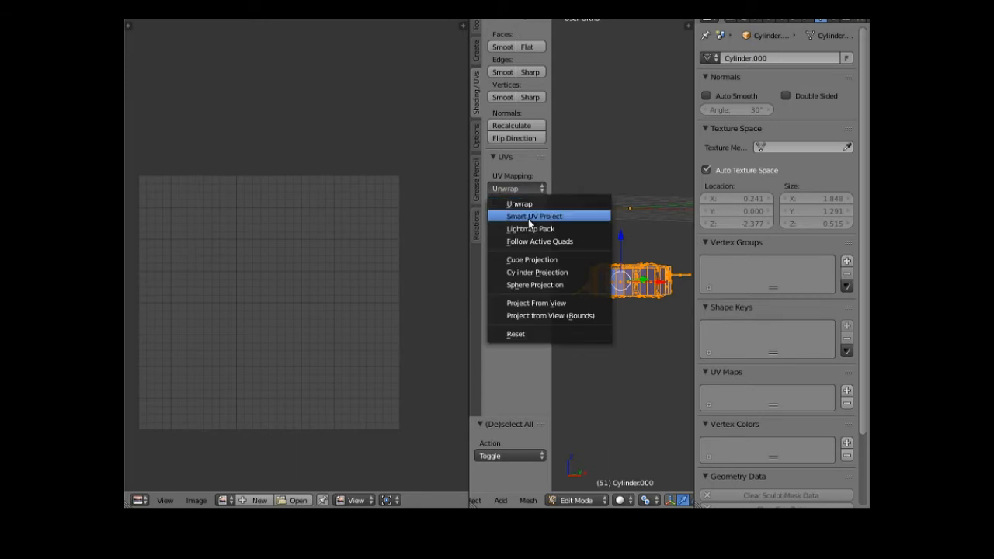
pyautogui.click(528, 219)
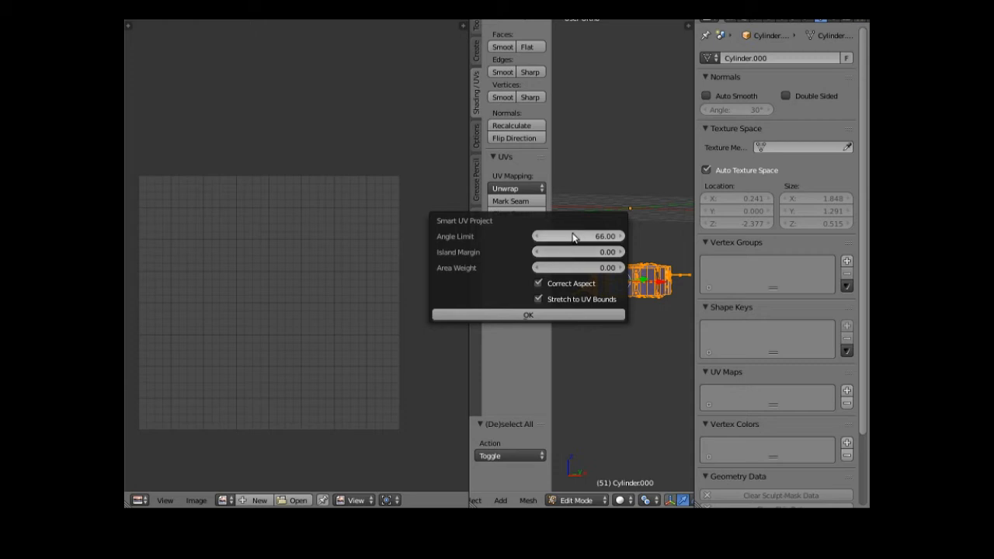
pyautogui.click(531, 314)
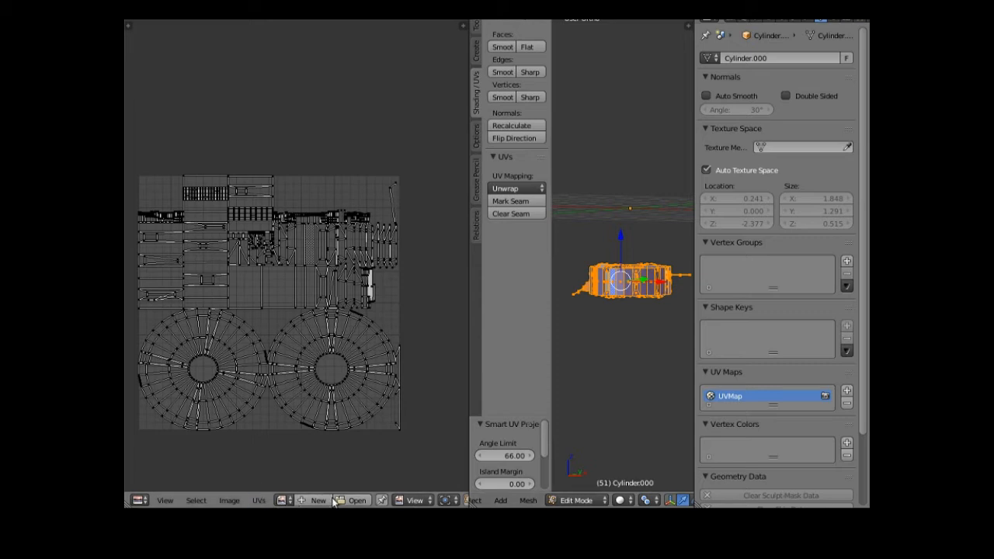
# Display the hextiled.jpg image behind the hull's unwrapped UV islands.
pyautogui.click(283, 501)
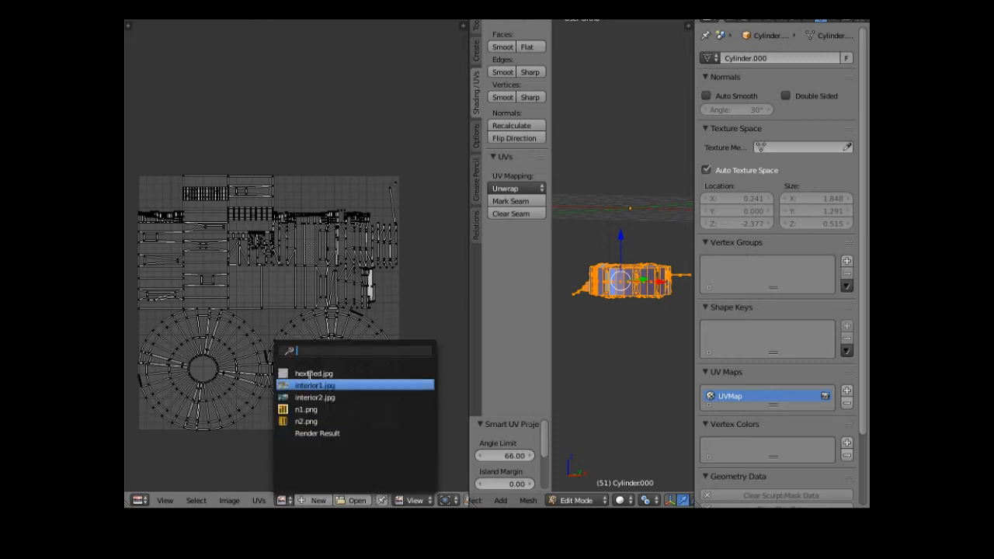
pyautogui.click(310, 373)
pyautogui.scroll(-3, 330, 341)
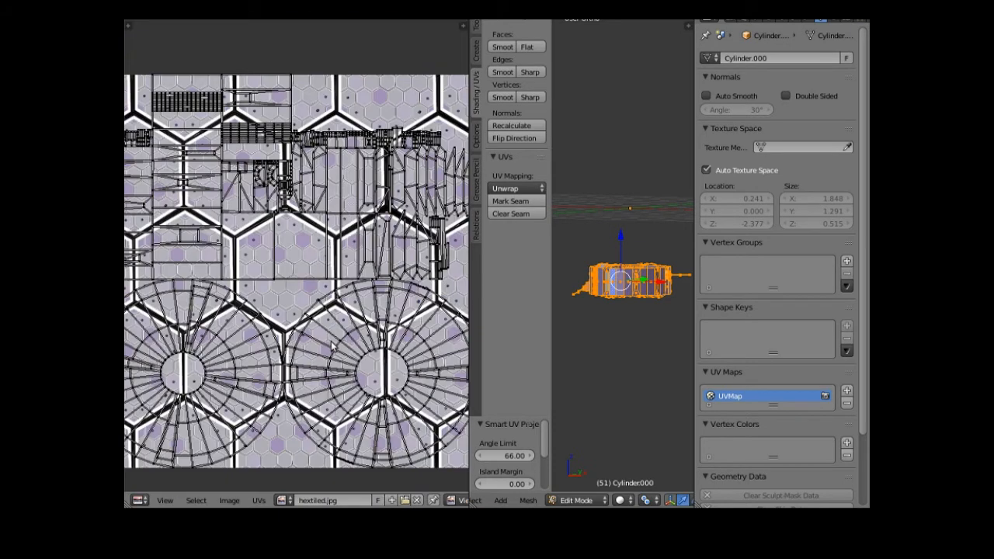
pyautogui.scroll(-2, 331, 347)
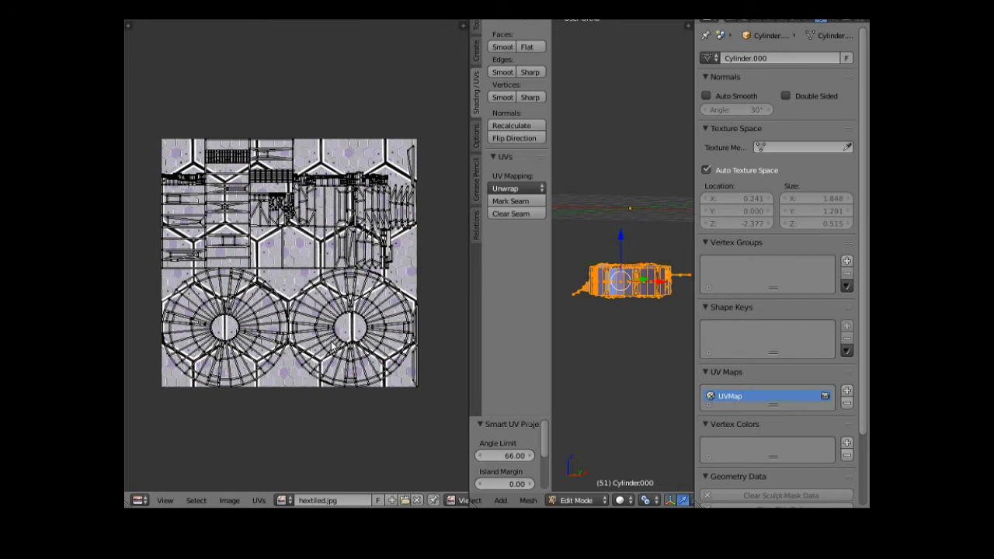
pyautogui.scroll(-2, 246, 433)
pyautogui.scroll(2, 247, 433)
pyautogui.scroll(2, 309, 294)
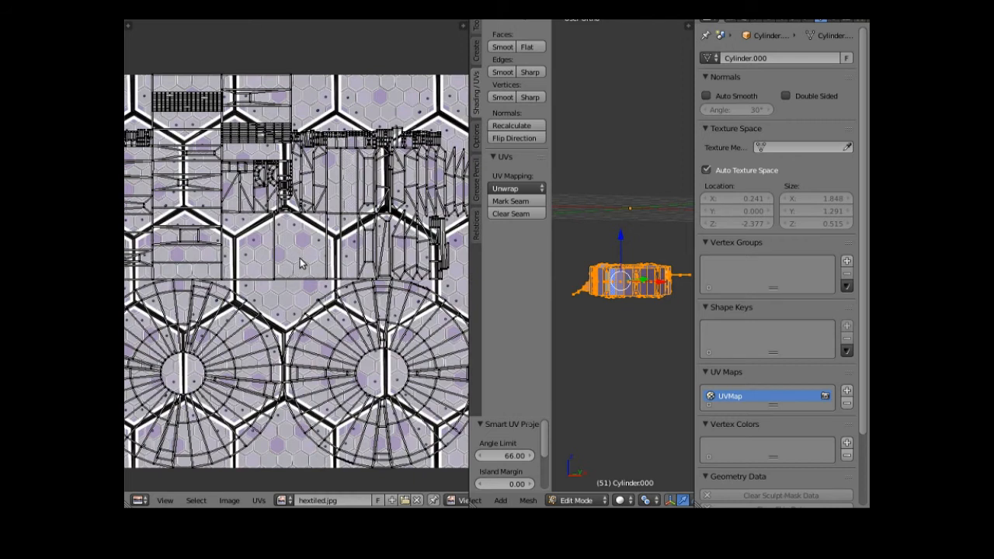
# Select all the hull's UV islands and scale them up by about 6.848, then again by about 1.429.
pyautogui.scroll(-2, 302, 265)
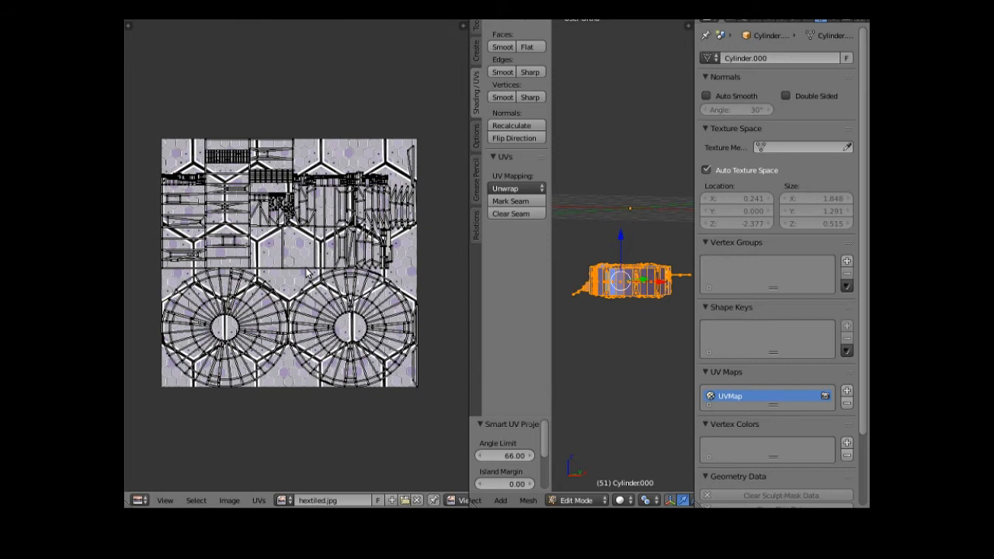
pyautogui.scroll(-4, 307, 271)
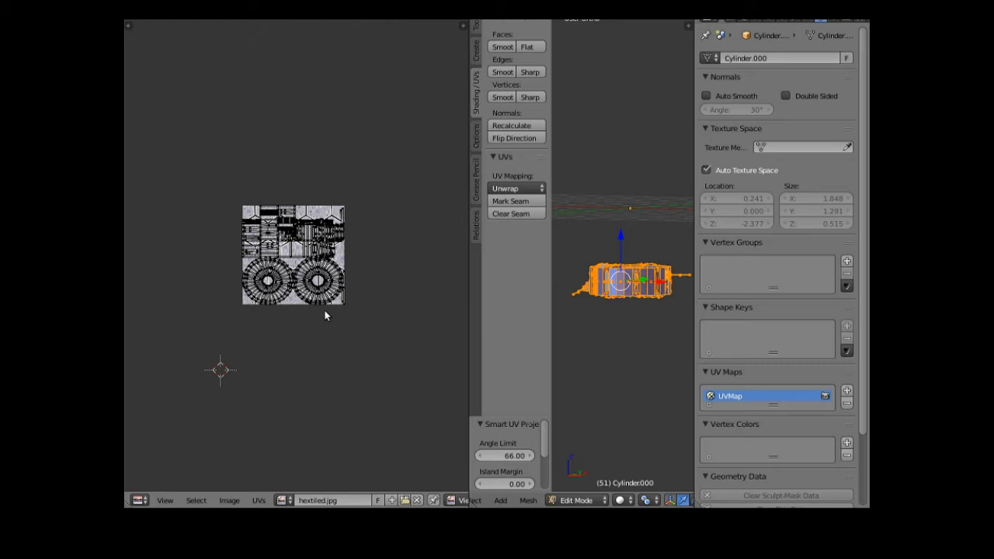
pyautogui.press('a')
pyautogui.scroll(-1, 326, 314)
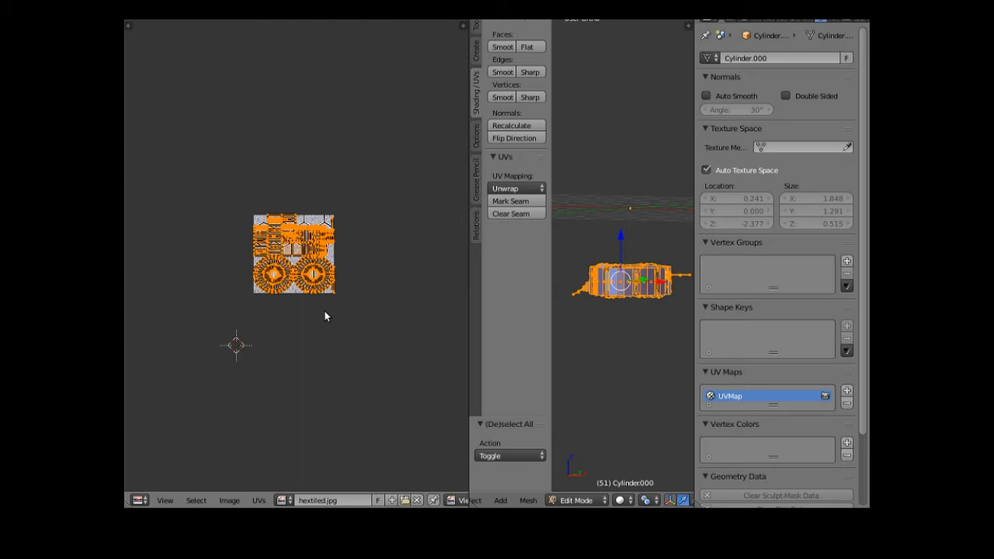
pyautogui.press('s')
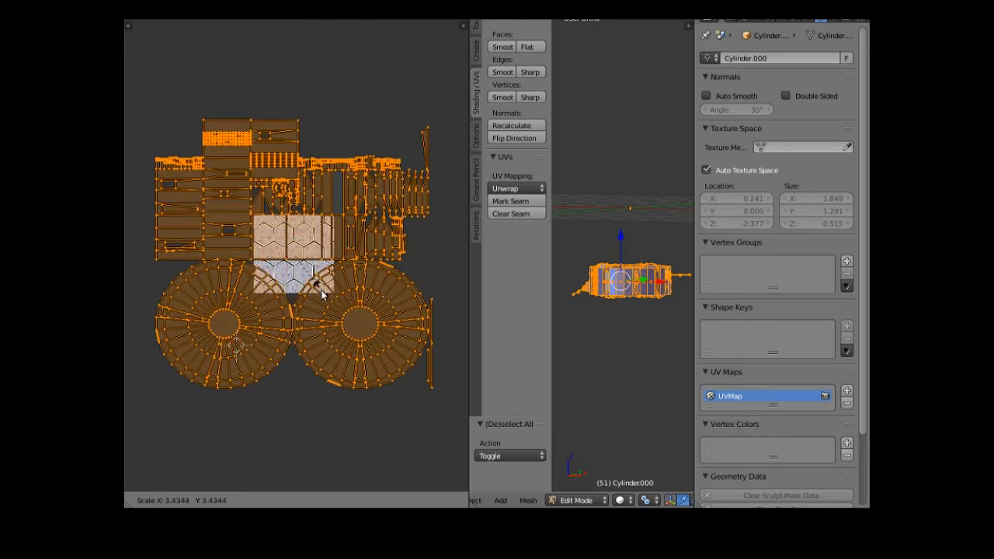
pyautogui.click(344, 326)
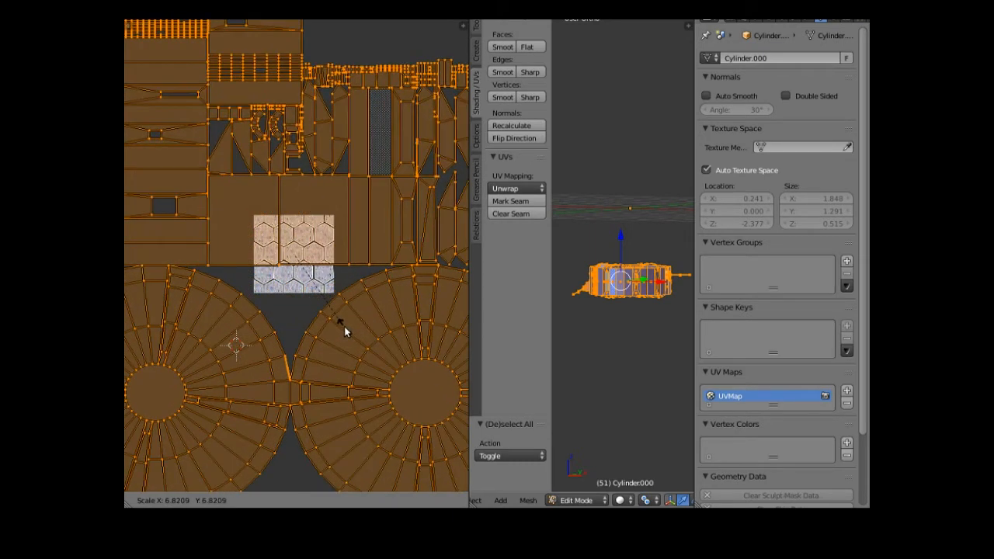
pyautogui.scroll(-3, 326, 296)
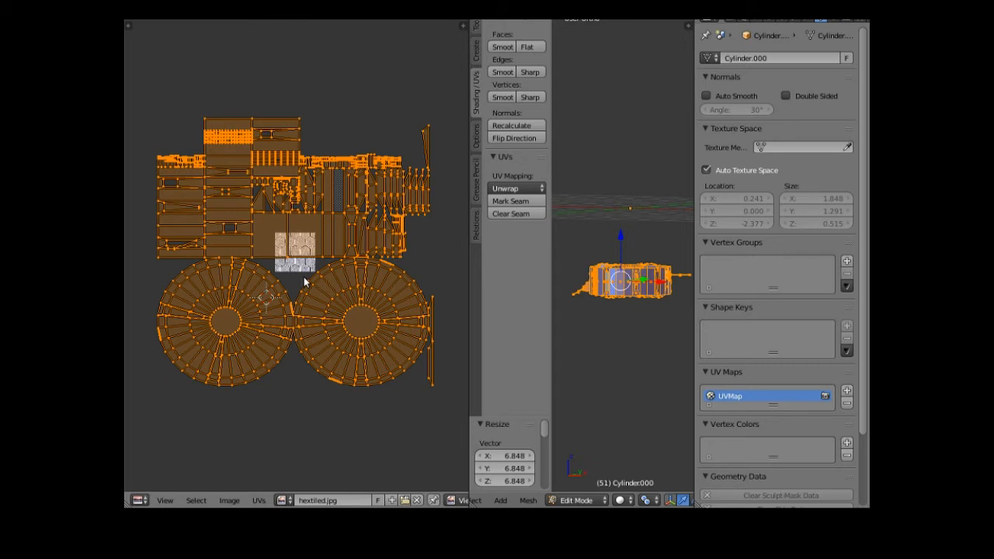
pyautogui.press('s')
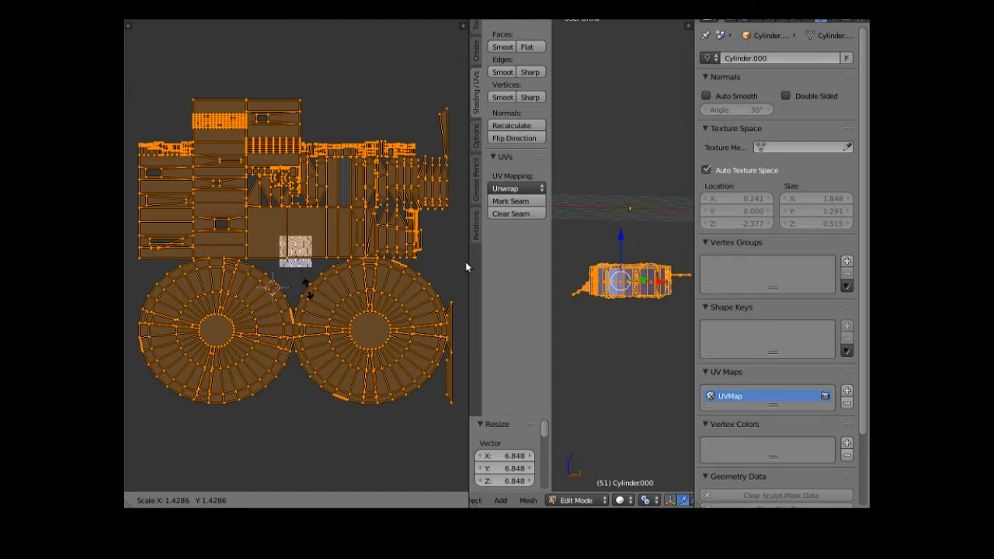
pyautogui.click(456, 282)
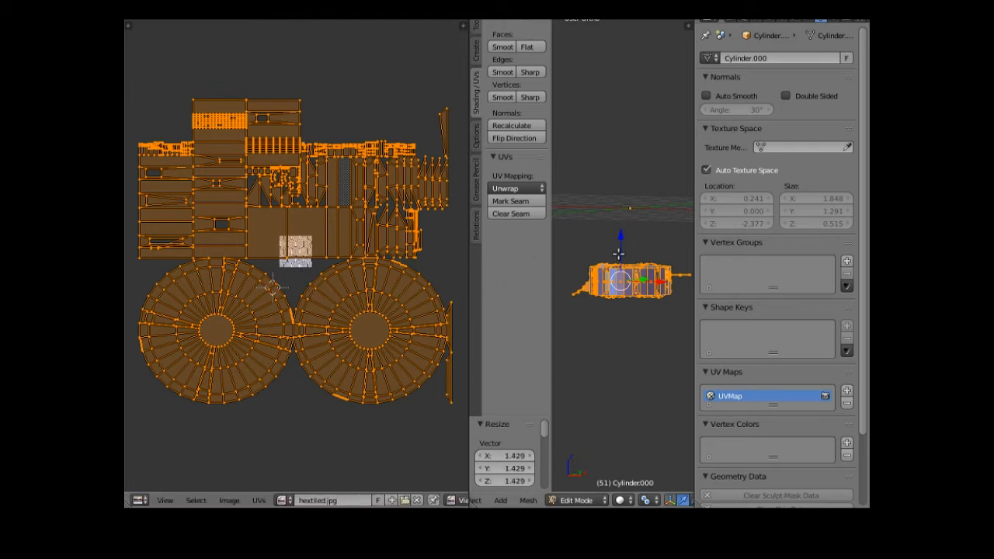
# Rename the hull's UV map to "tiled".
pyautogui.doubleClick(735, 398)
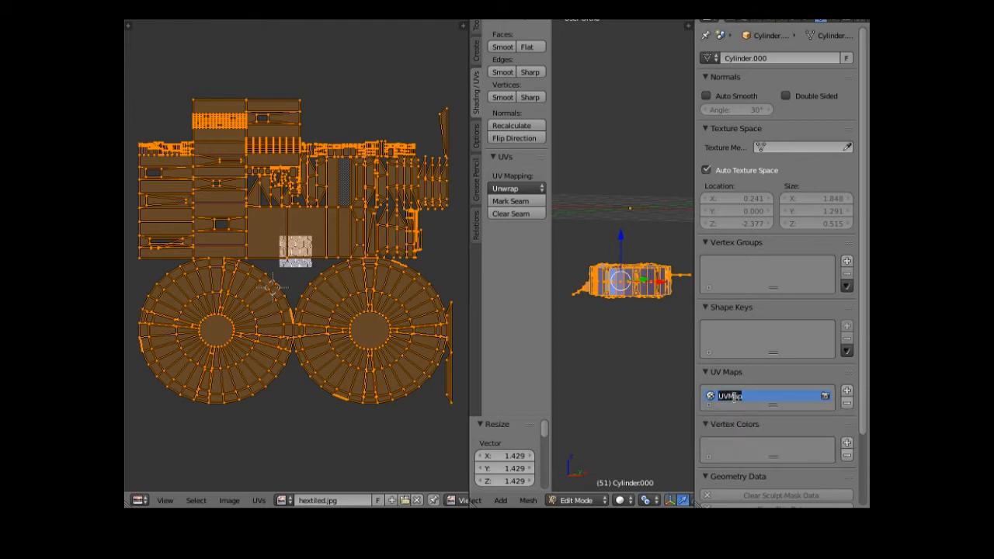
pyautogui.write('tiled')
pyautogui.press('Return')
# Open n4.png from the destroyer of worlds folder as the image behind the hull's UV layout.
pyautogui.click(283, 500)
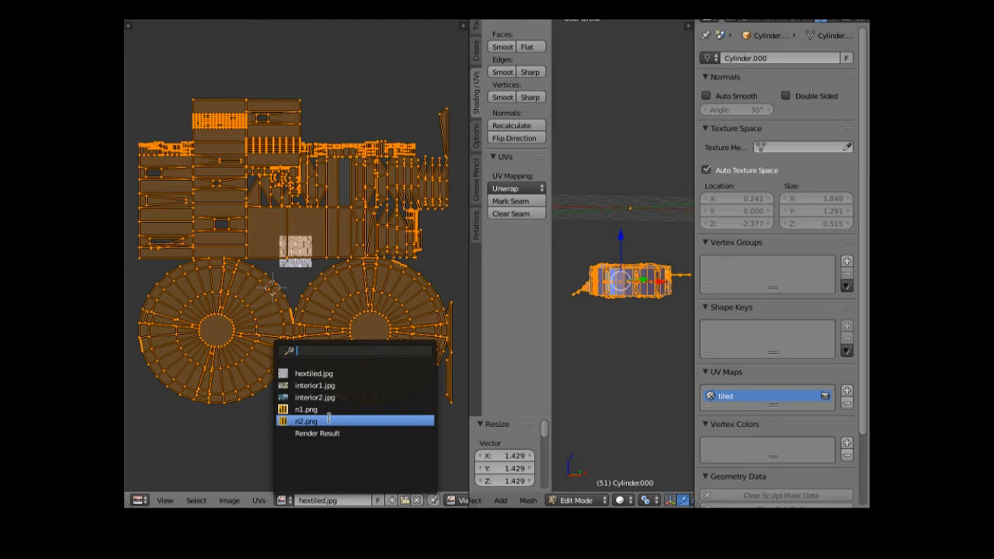
pyautogui.click(405, 501)
pyautogui.click(404, 500)
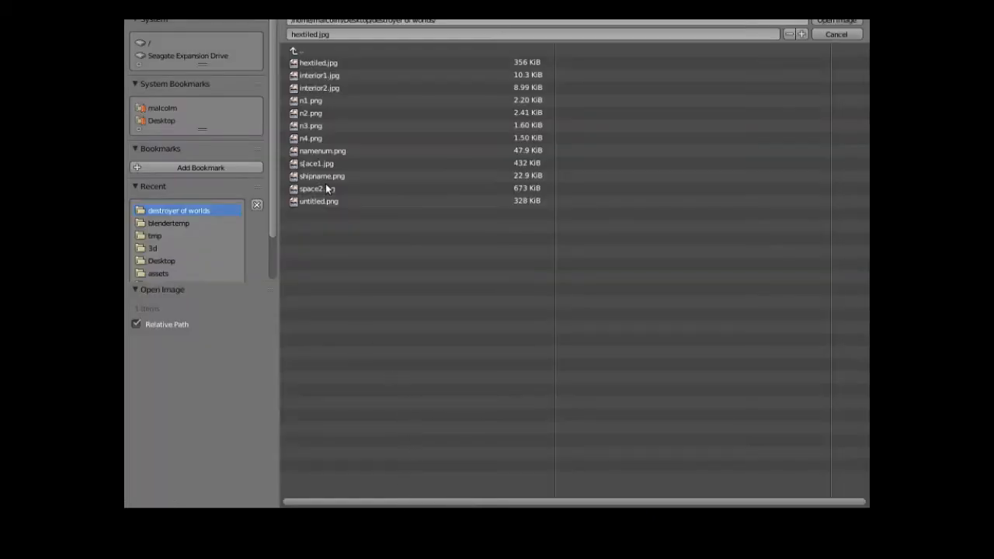
pyautogui.doubleClick(313, 138)
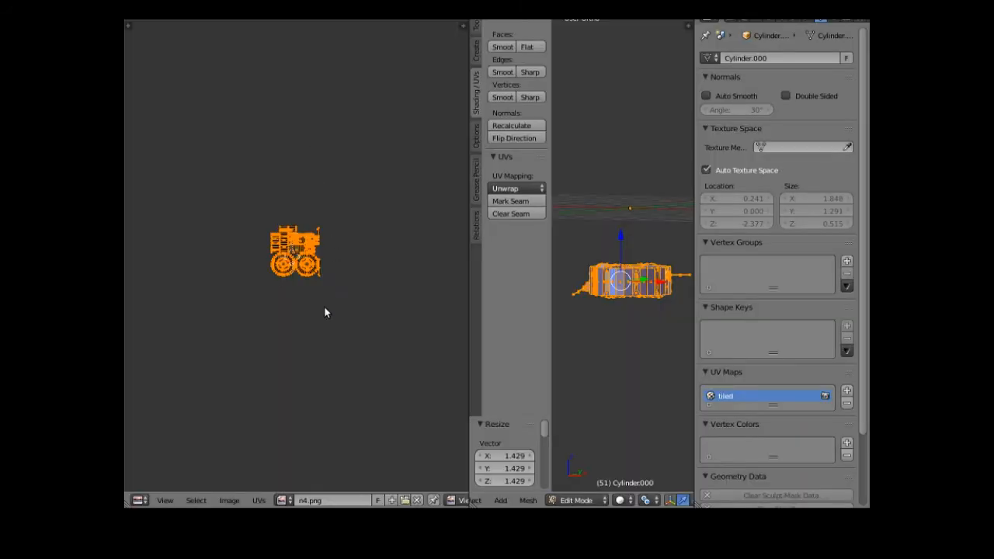
pyautogui.scroll(2, 325, 312)
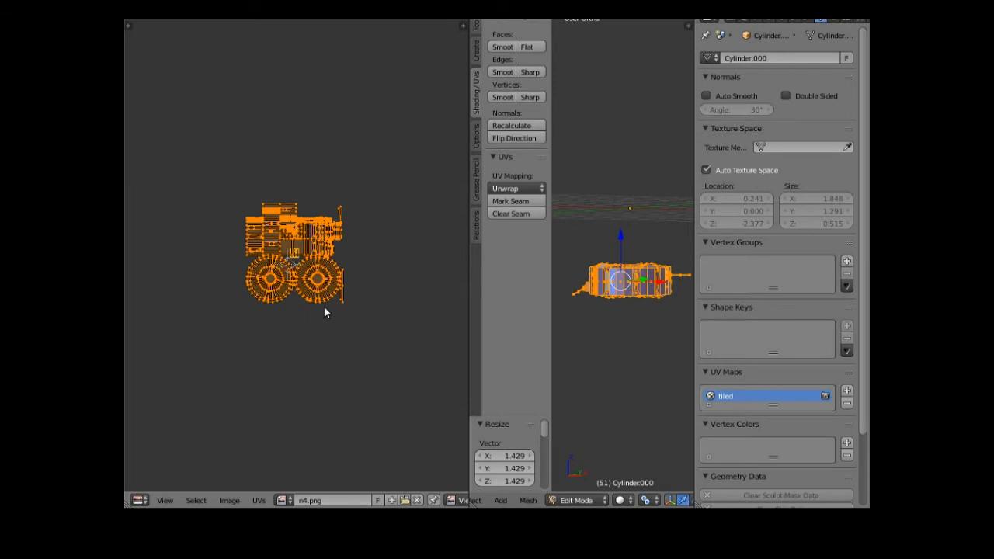
pyautogui.scroll(5, 325, 312)
pyautogui.scroll(2, 325, 309)
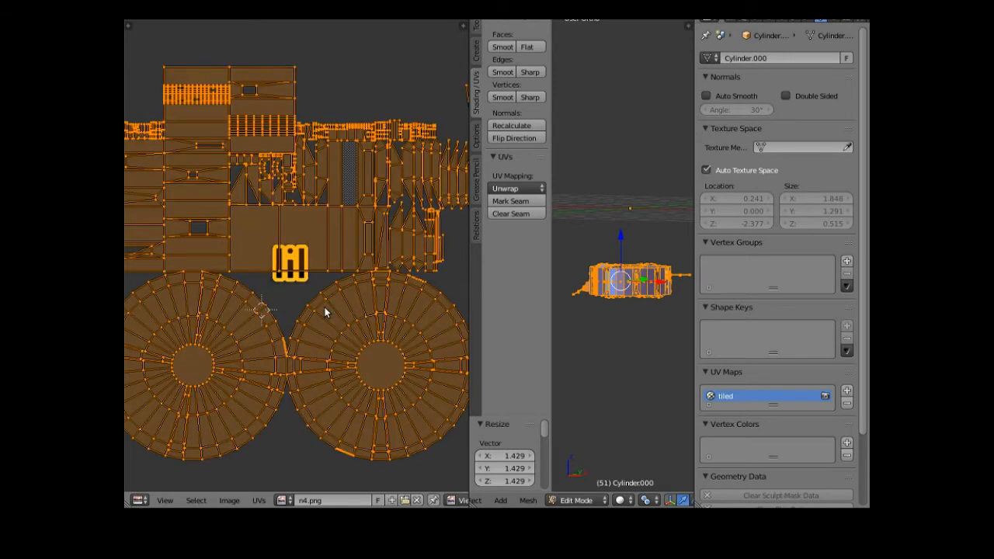
pyautogui.scroll(-1, 324, 307)
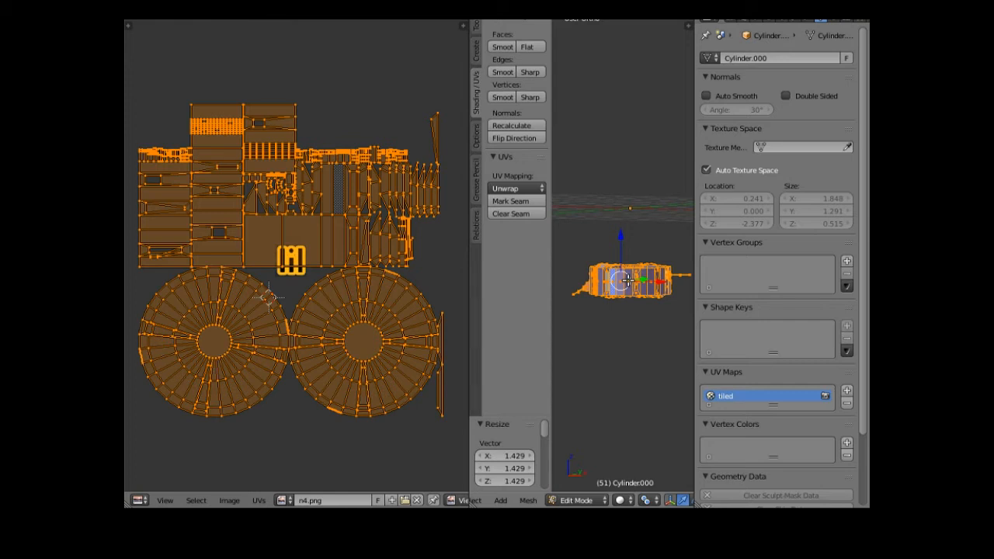
# Select two adjacent hull side panels, invert their UV selection, and reselect the entire mesh.
pyautogui.rightClick(619, 281)
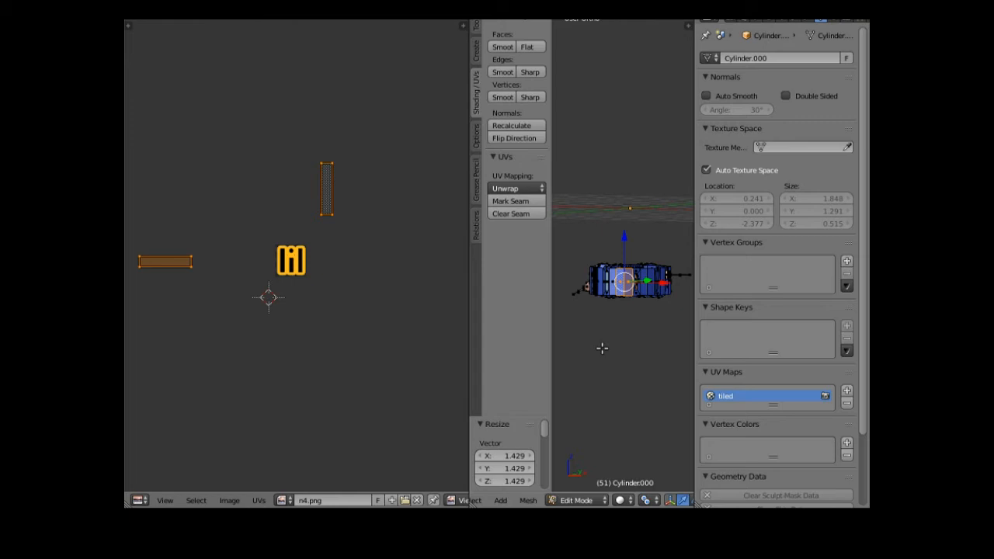
pyautogui.keyDown('shift'); pyautogui.rightClick(619, 282); pyautogui.keyUp('shift')
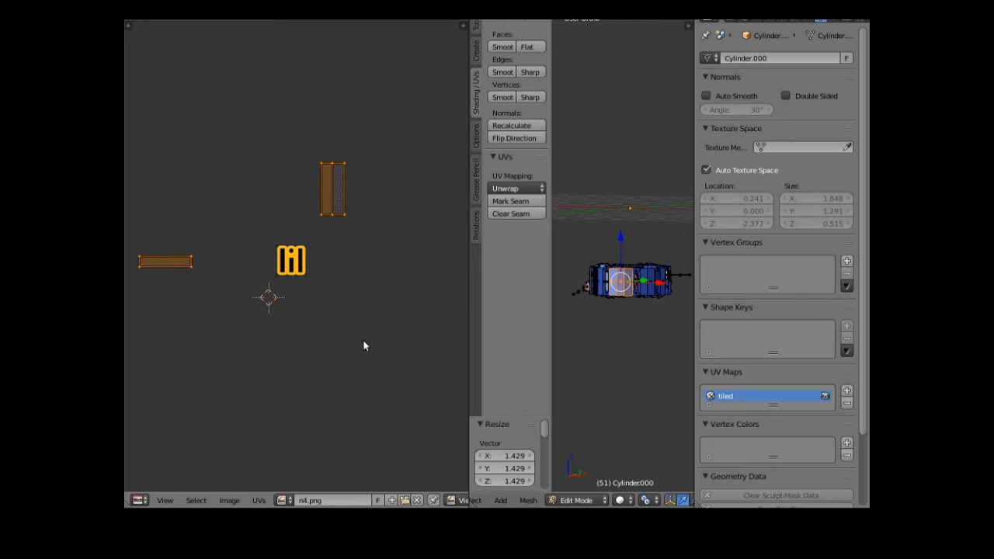
pyautogui.click(197, 501)
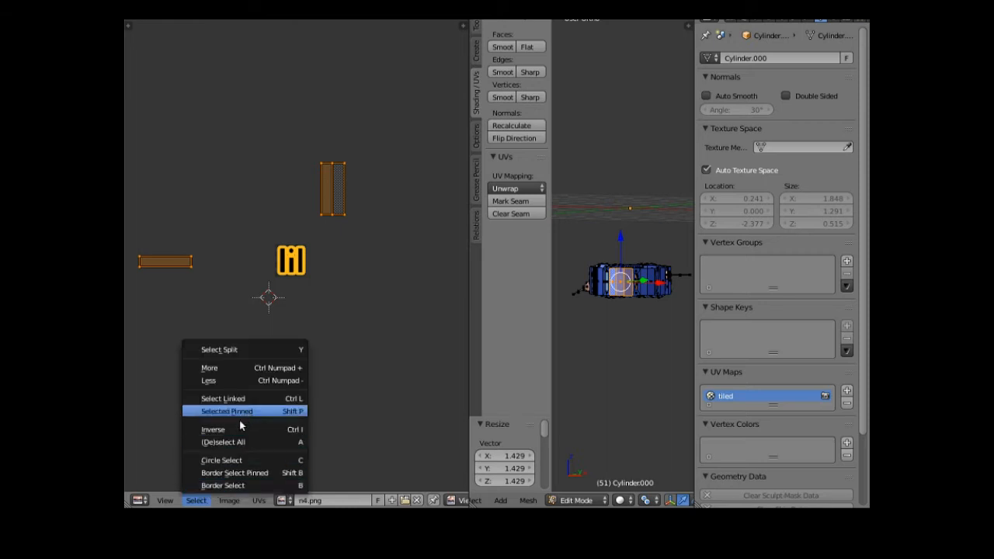
pyautogui.click(237, 429)
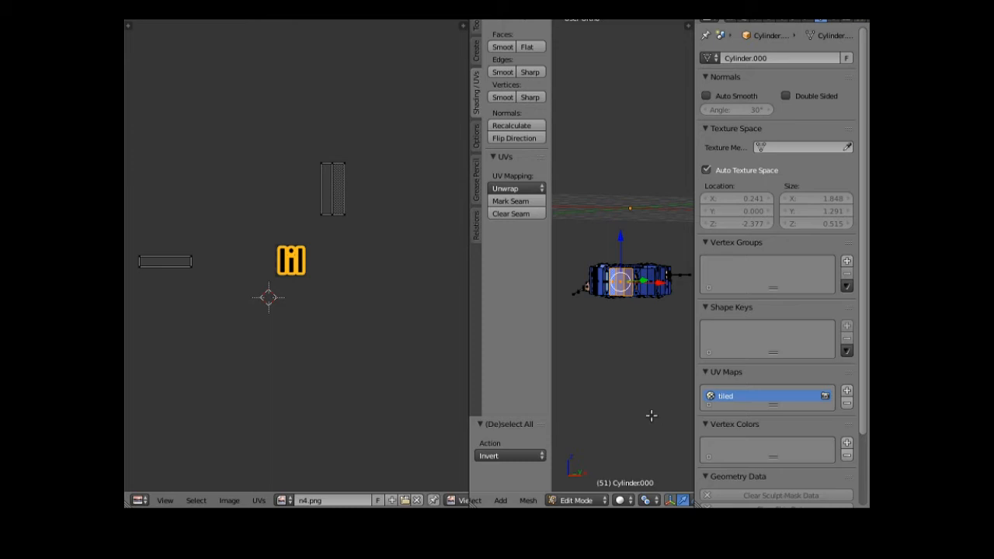
pyautogui.press('a')
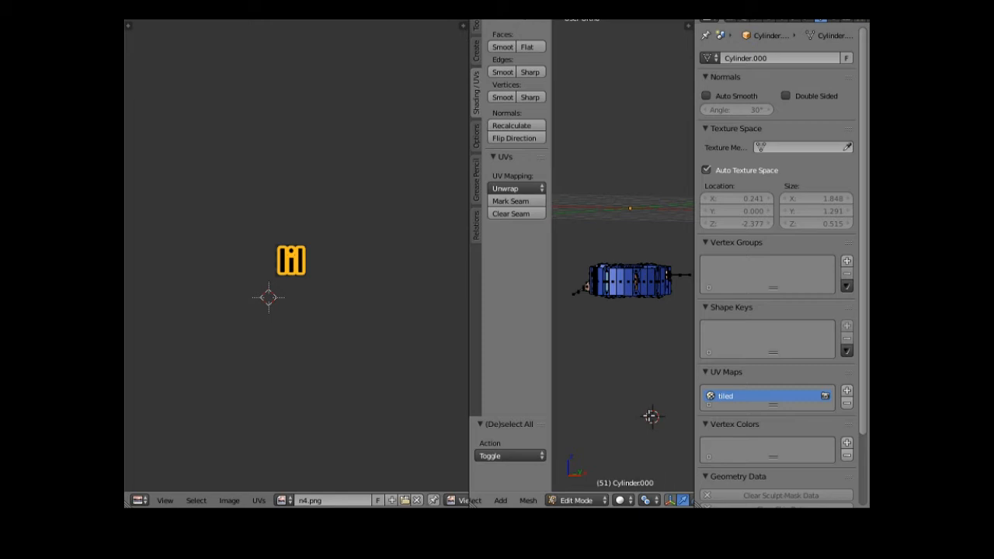
pyautogui.press('a')
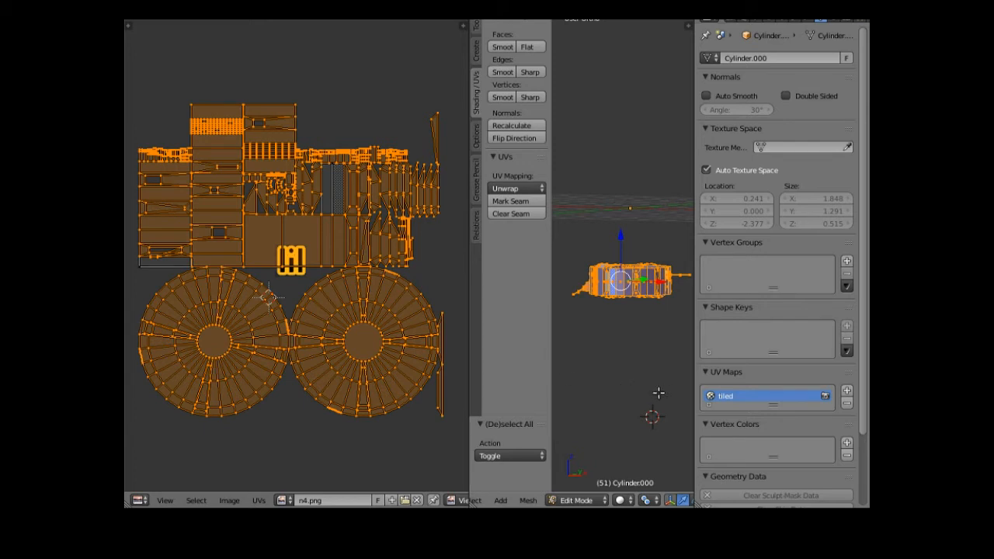
# Add a second UV map to the hull, name it "number" and make it the active map.
pyautogui.click(848, 391)
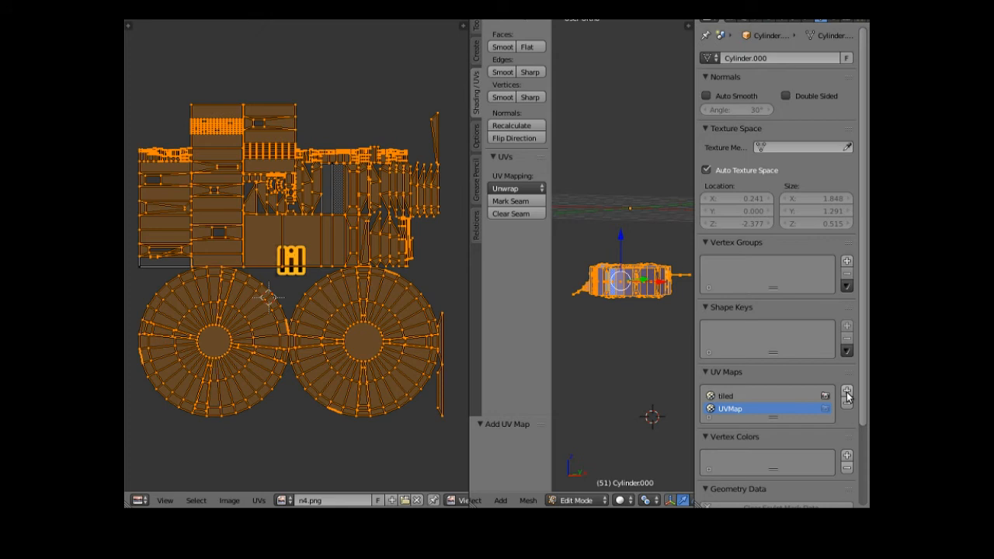
pyautogui.doubleClick(731, 410)
pyautogui.write('number')
pyautogui.press('Return')
pyautogui.click(730, 397)
pyautogui.click(726, 410)
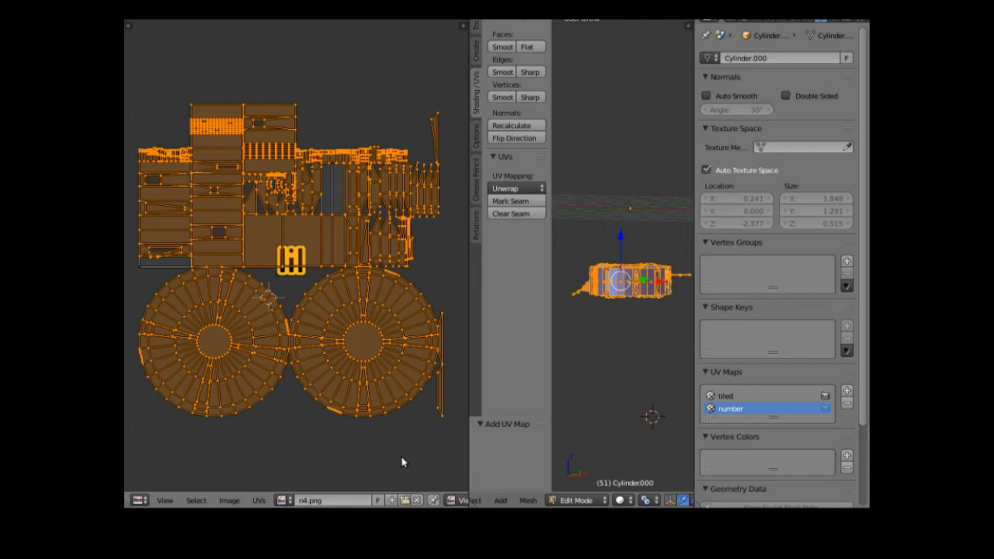
# Scale the selected hull UVs down to about 0.21 and move them up and left, clear of the number image.
pyautogui.press('s')
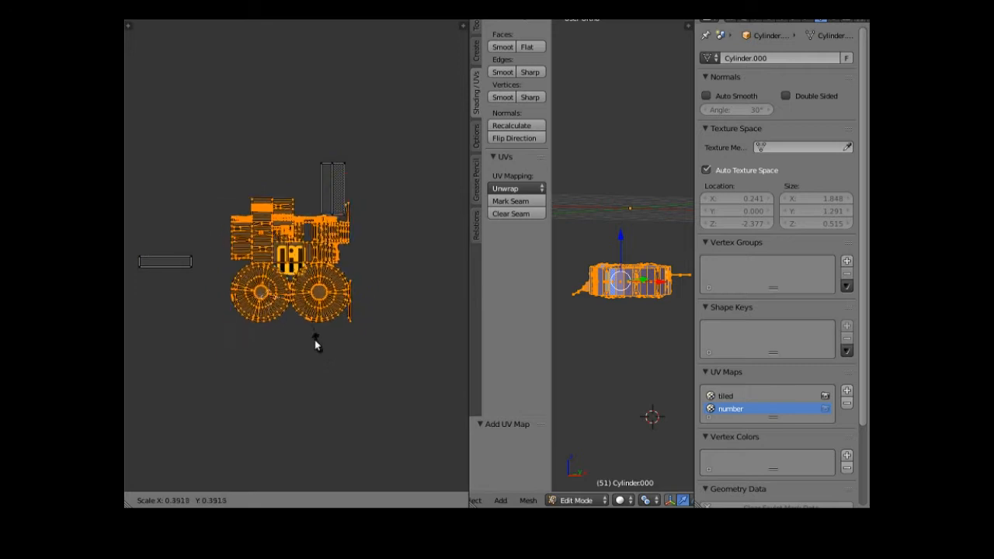
pyautogui.click(284, 310)
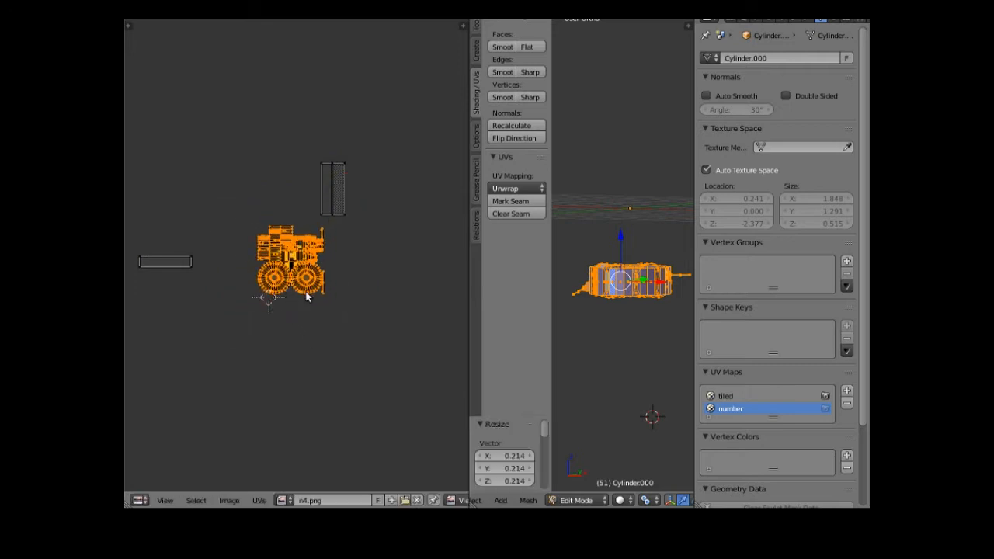
pyautogui.press('g')
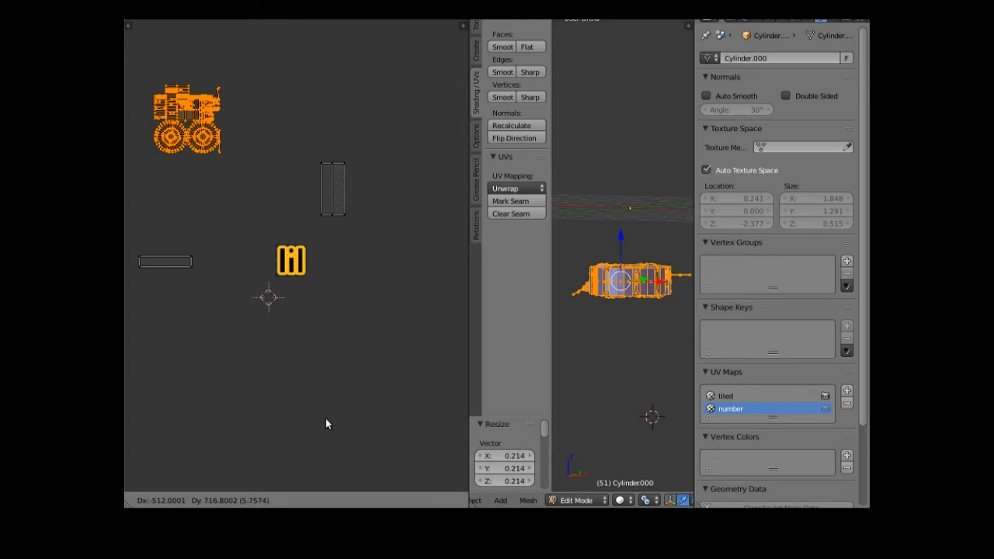
pyautogui.click(360, 407)
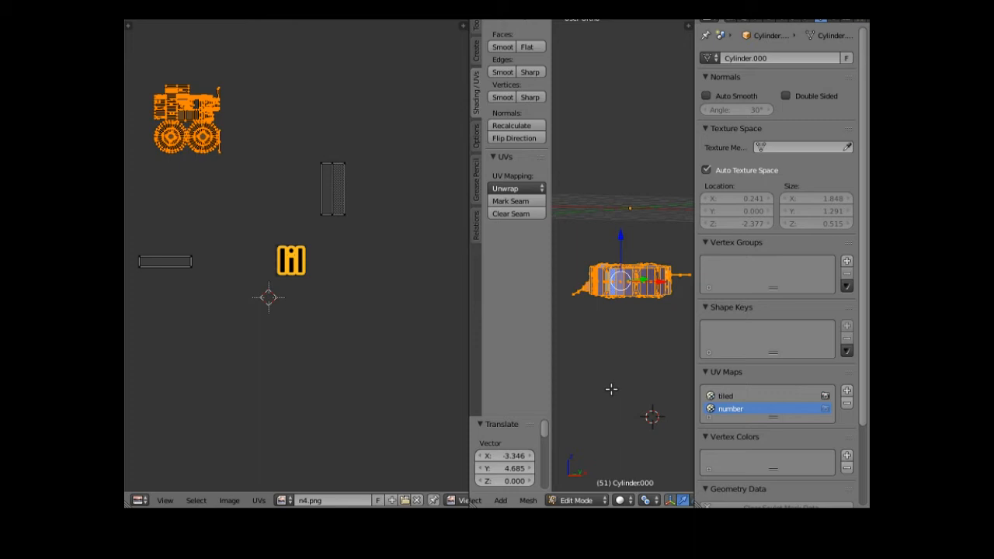
# Select the UV island of the detached third side panel, then add the two neighbouring hull panels to the face selection.
pyautogui.scroll(3, 614, 386)
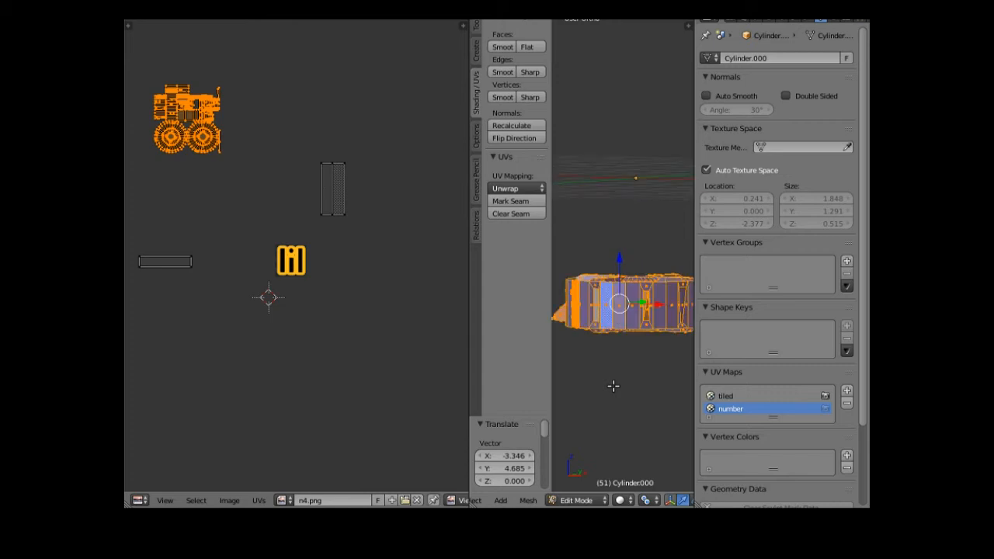
pyautogui.rightClick(630, 308)
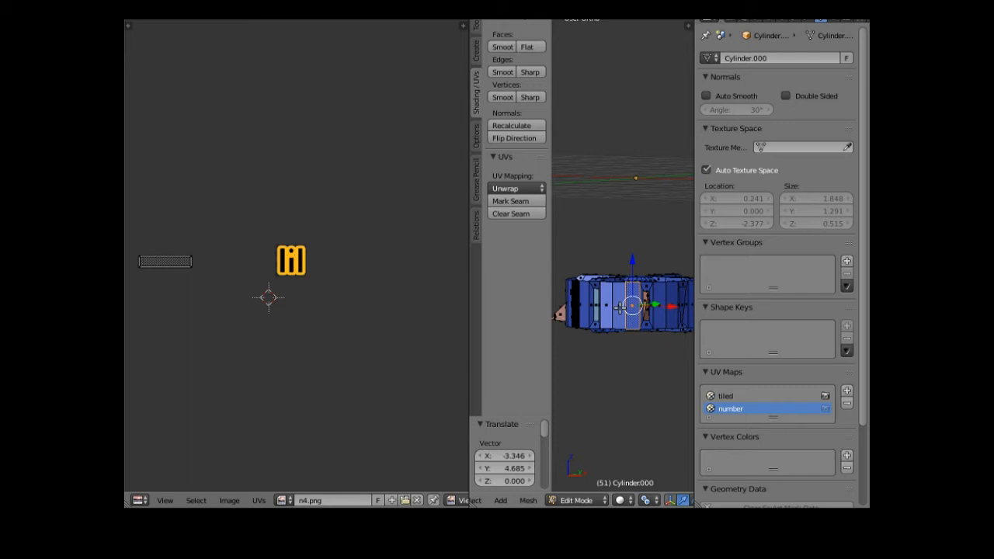
pyautogui.rightClick(605, 306)
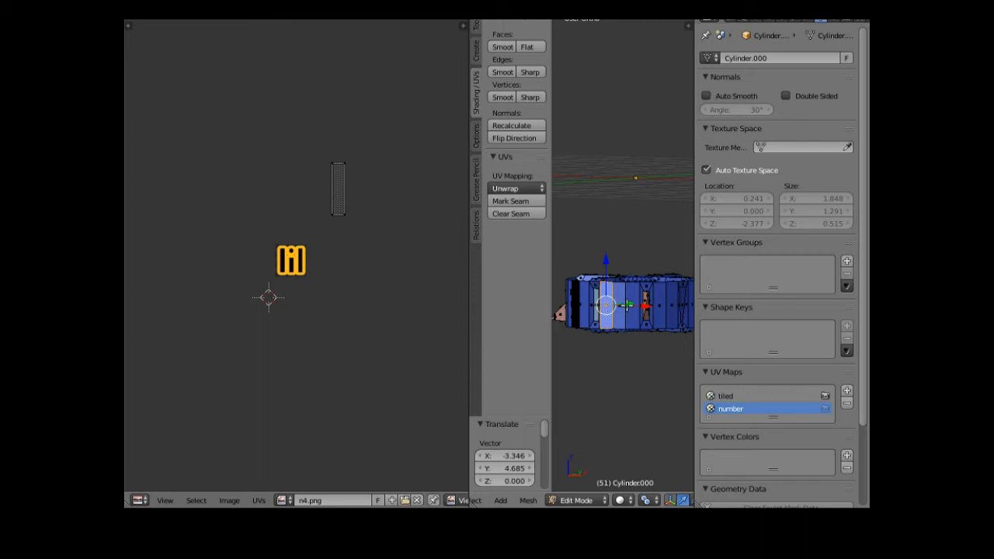
pyautogui.rightClick(630, 307)
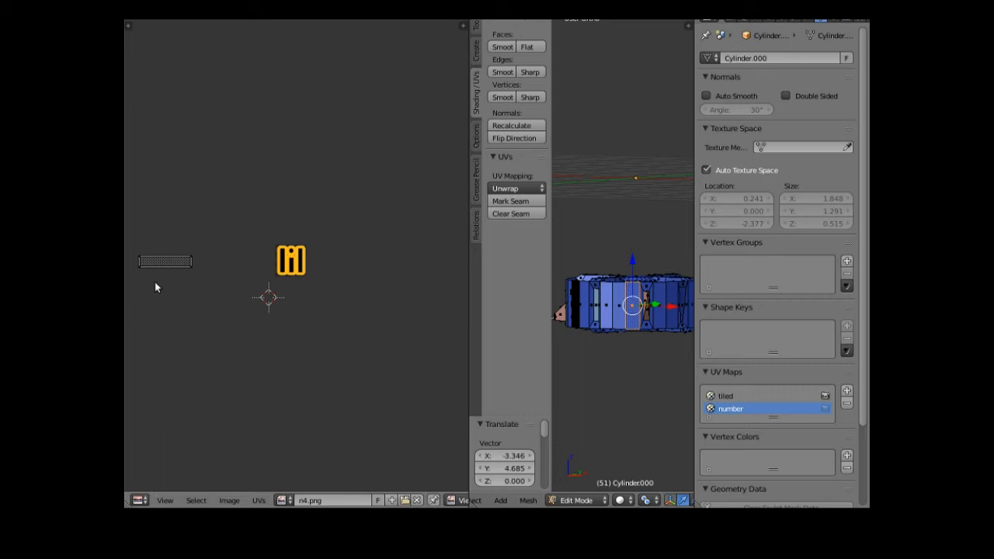
pyautogui.press('b')
pyautogui.moveTo(132, 277); pyautogui.dragTo(133, 276)
pyautogui.moveTo(181, 249); pyautogui.dragTo(195, 246)
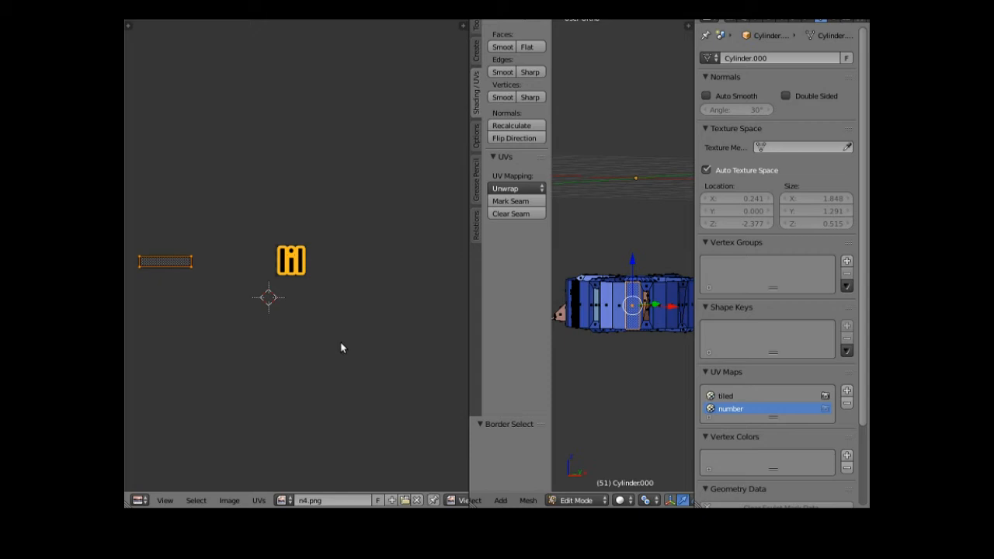
pyautogui.keyDown('shift'); pyautogui.rightClick(610, 305); pyautogui.keyUp('shift')
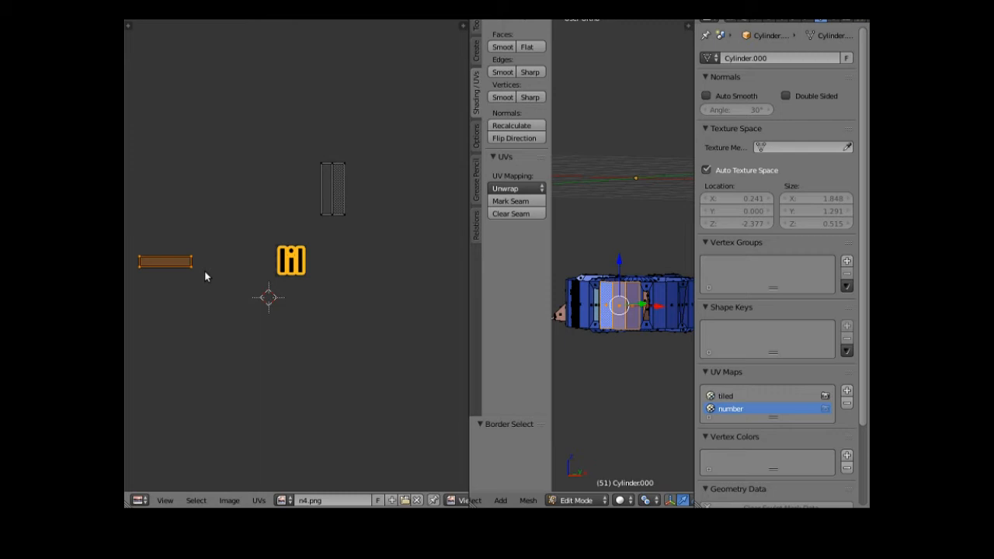
# Rotate the detached panel's UV island by 90° and move it just left of the two-panel island.
pyautogui.write('r9')
pyautogui.write('0')
pyautogui.press('Return')
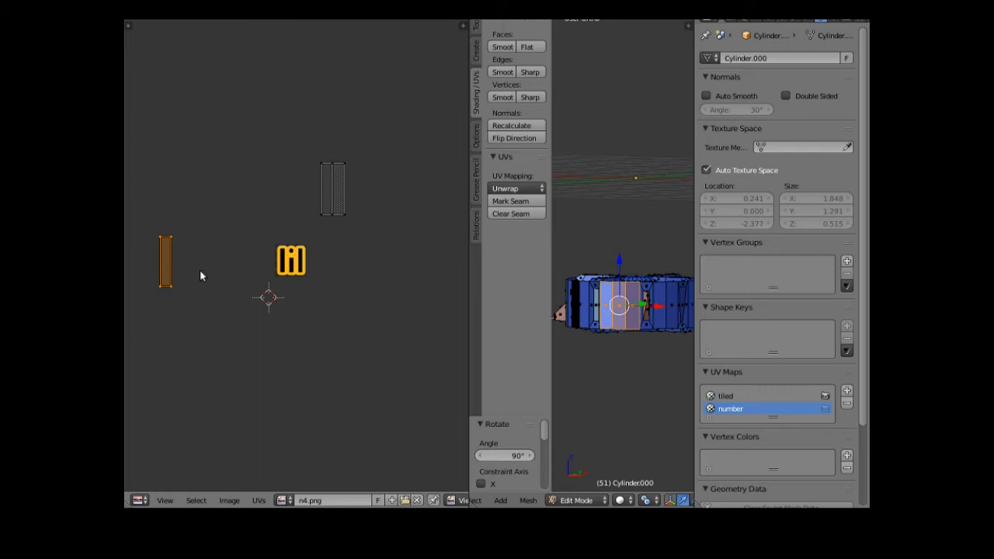
pyautogui.press('g')
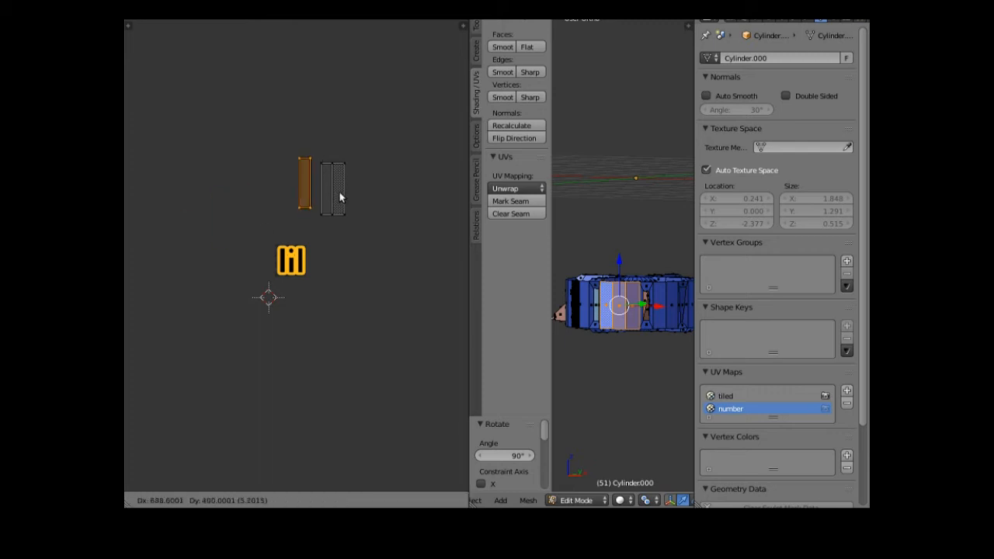
pyautogui.click(333, 198)
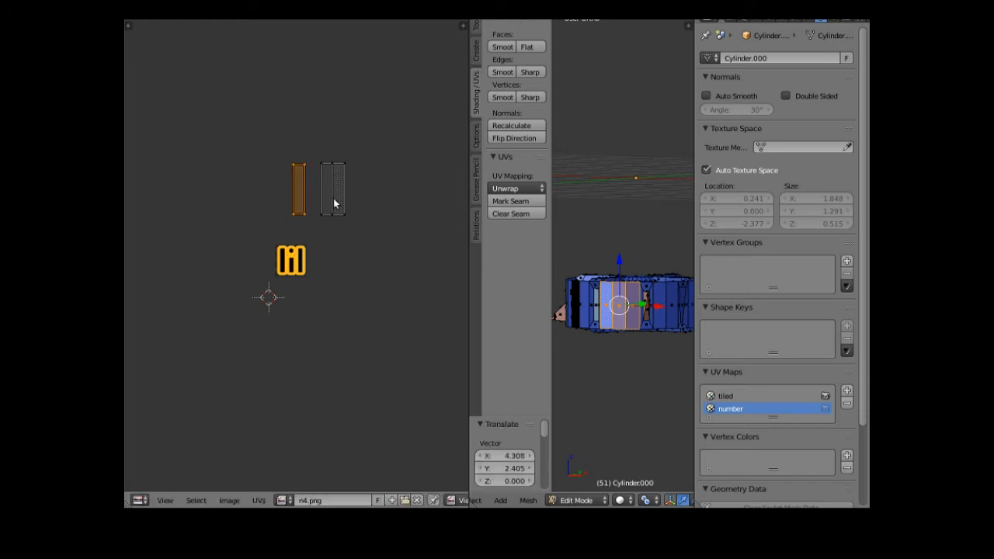
# Reselect the three side panels with the third one active, and move its UV island flush against the two-panel island's left edge.
pyautogui.rightClick(619, 307)
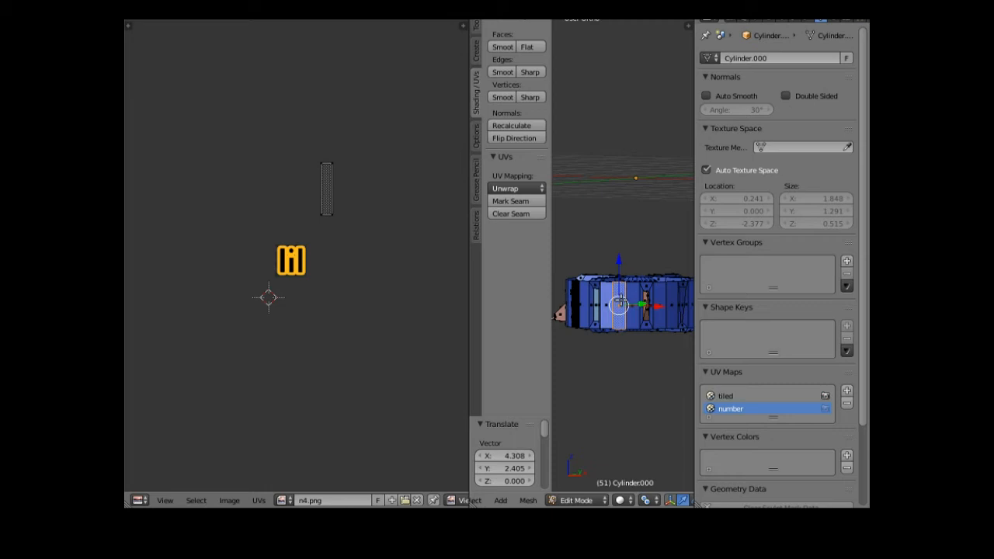
pyautogui.keyDown('shift'); pyautogui.rightClick(607, 304); pyautogui.keyUp('shift')
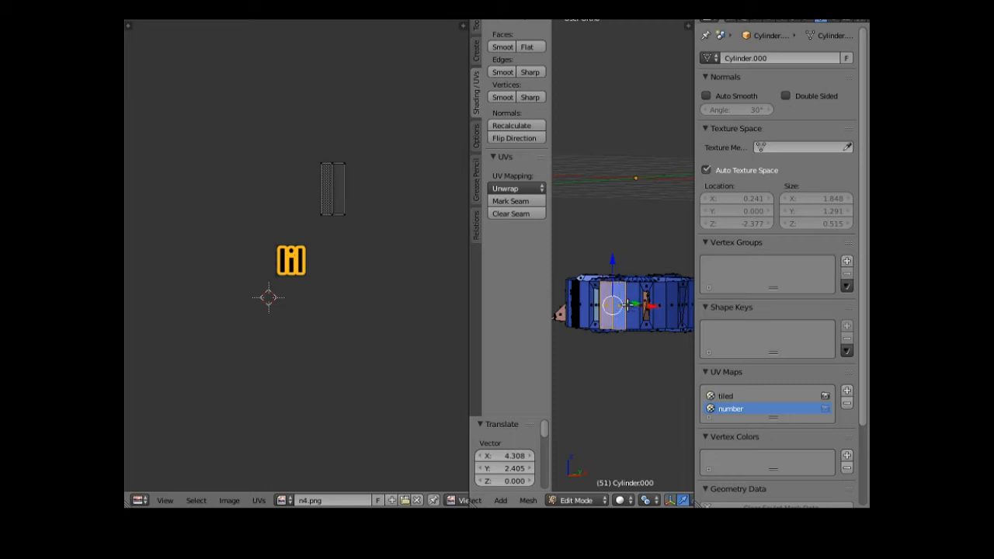
pyautogui.keyDown('shift'); pyautogui.rightClick(628, 305); pyautogui.keyUp('shift')
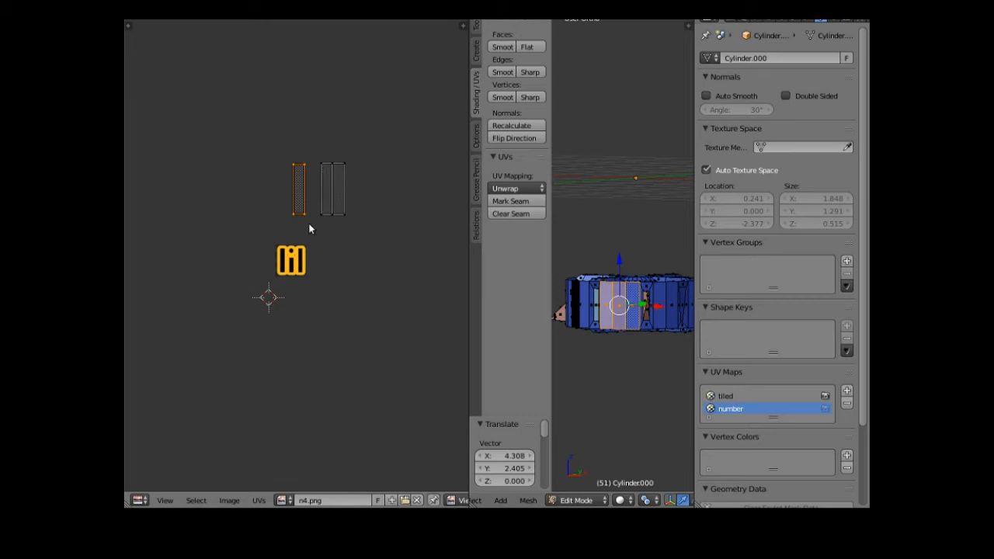
pyautogui.scroll(8, 309, 225)
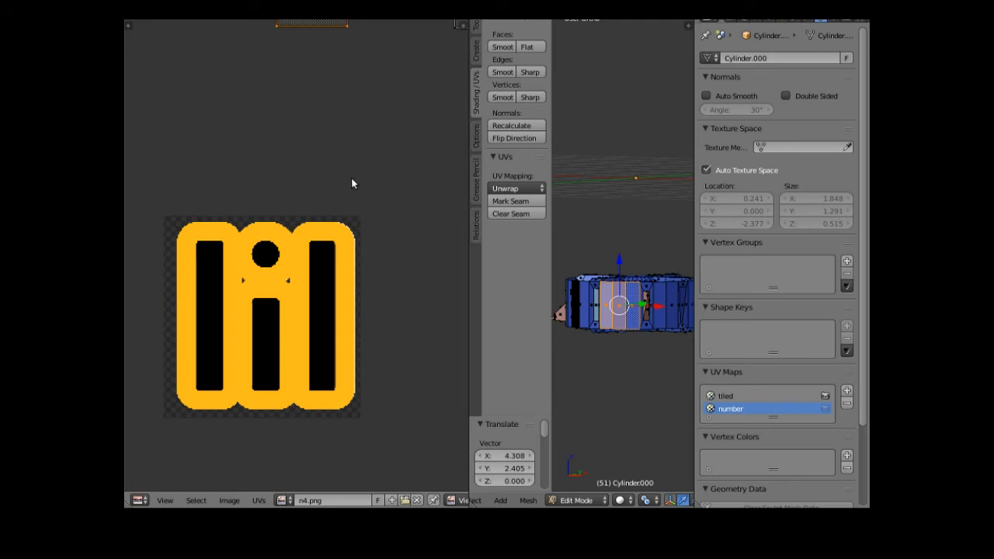
pyautogui.moveTo(351, 184); pyautogui.dragTo(292, 508, button='middle')
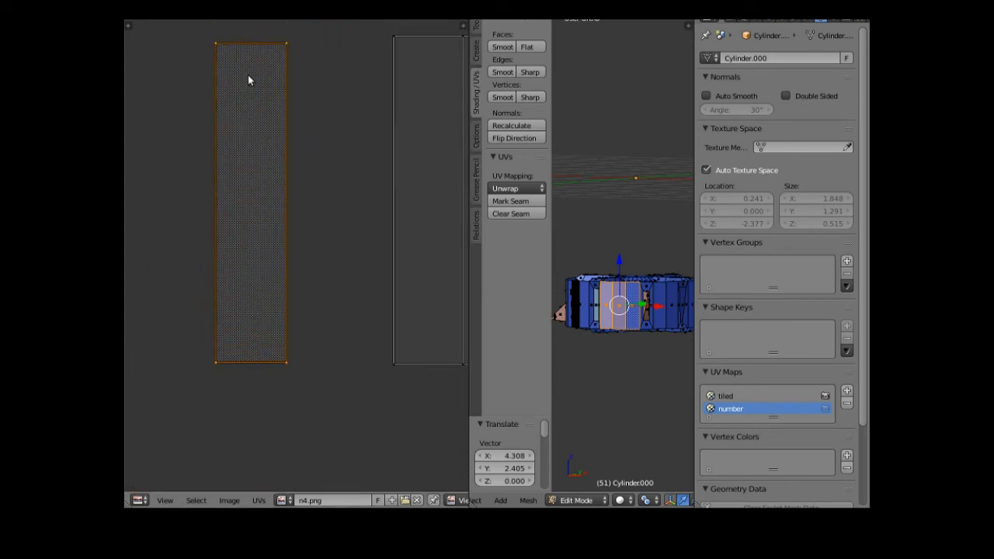
pyautogui.press('g')
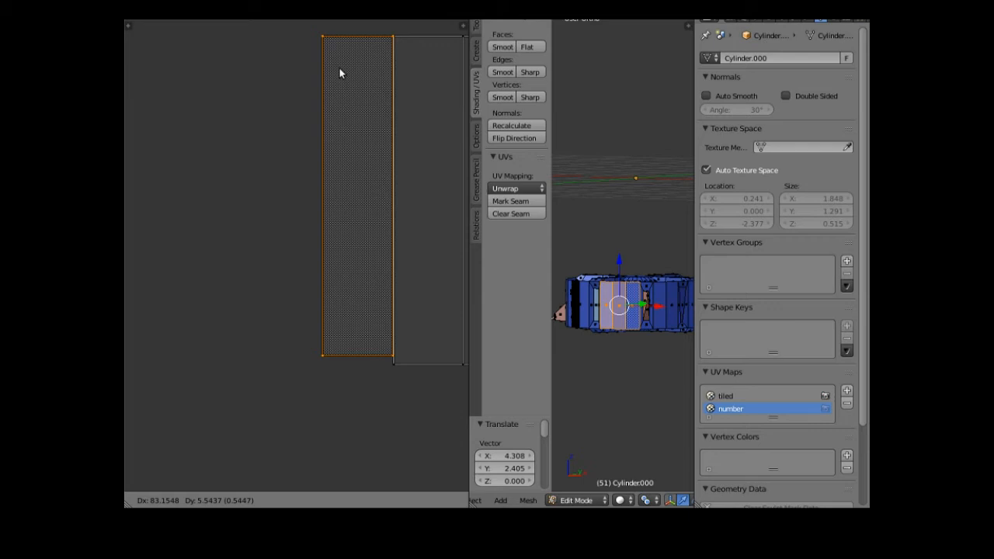
pyautogui.click(339, 68)
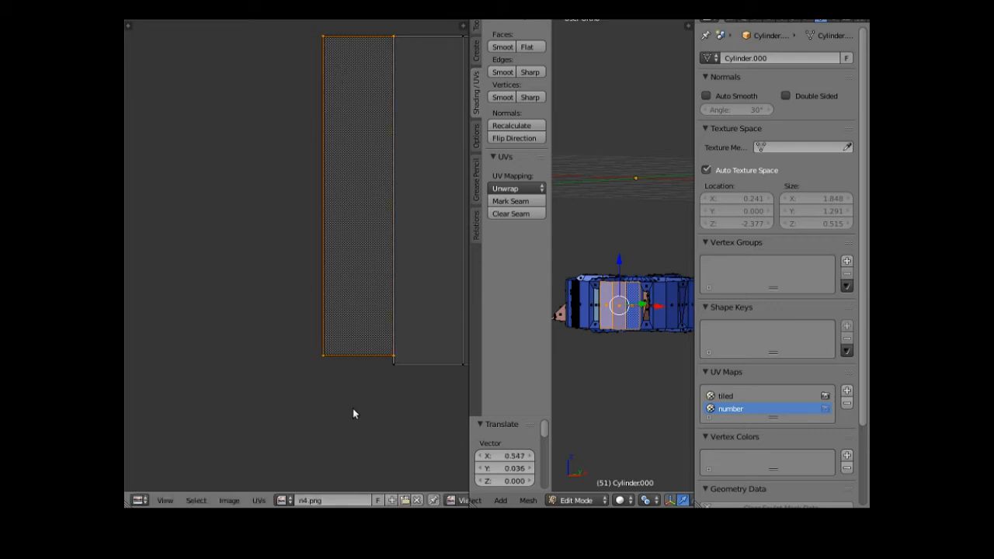
# Scale the third panel's UV island by 1.03 along Y and shift it down by about 0.02 to match its neighbours.
pyautogui.press('s')
pyautogui.press('y')
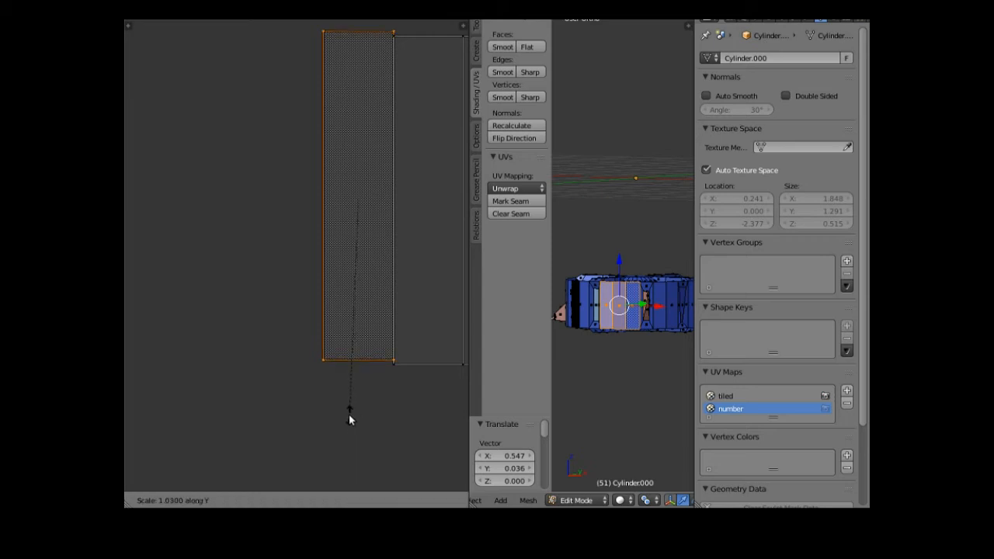
pyautogui.click(358, 353)
pyautogui.press('g')
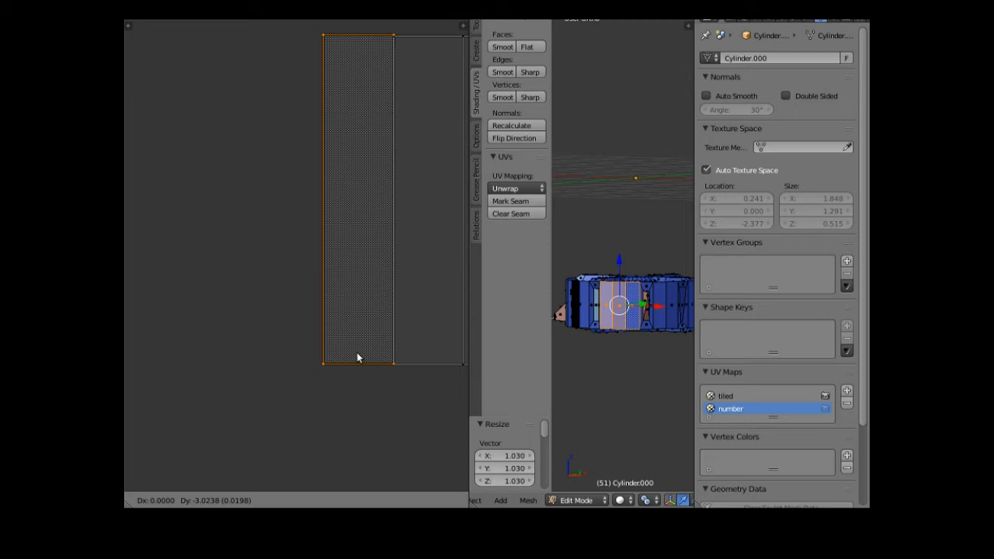
pyautogui.click(355, 420)
# Select the UVs of all three side panels and move them together over the number image.
pyautogui.scroll(-5, 363, 405)
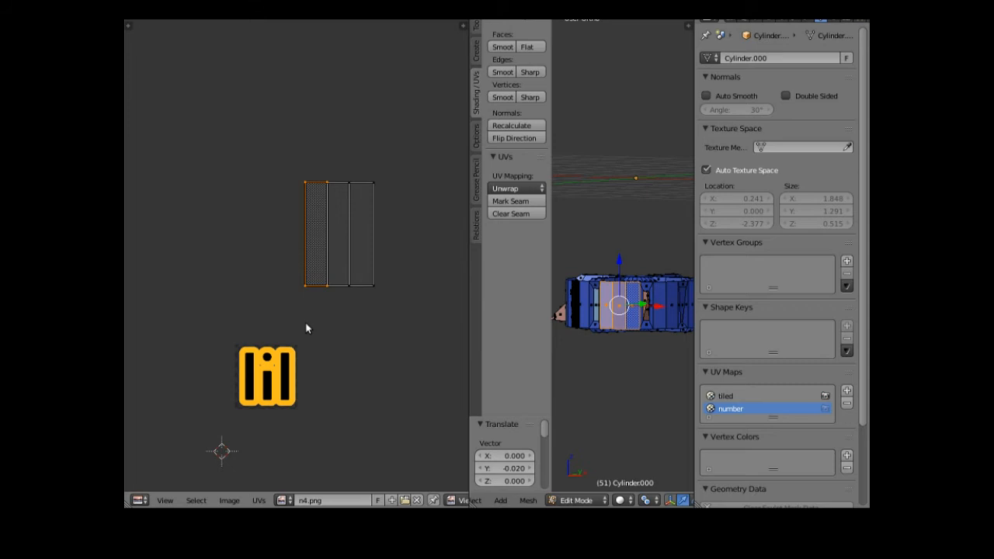
pyautogui.press('b')
pyautogui.moveTo(277, 309); pyautogui.dragTo(414, 157)
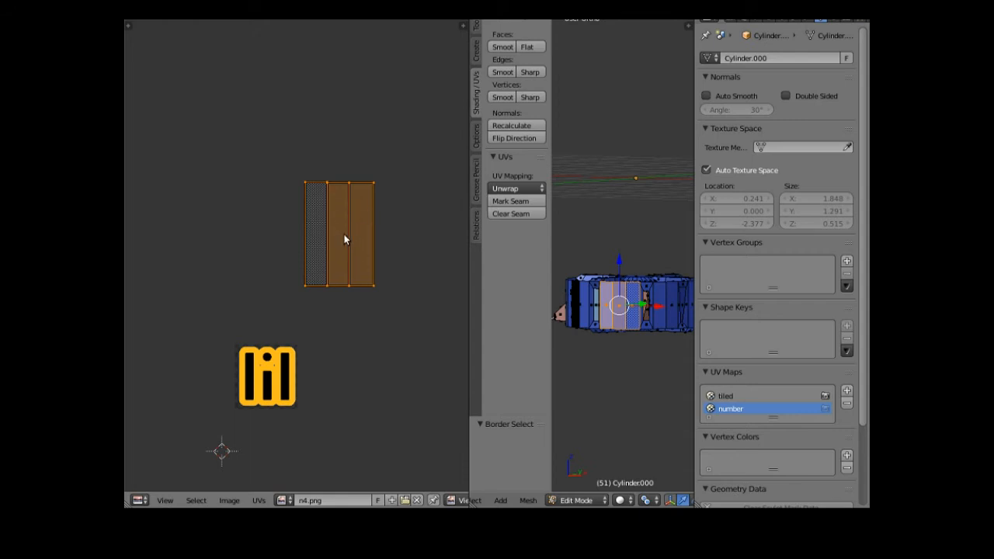
pyautogui.press('g')
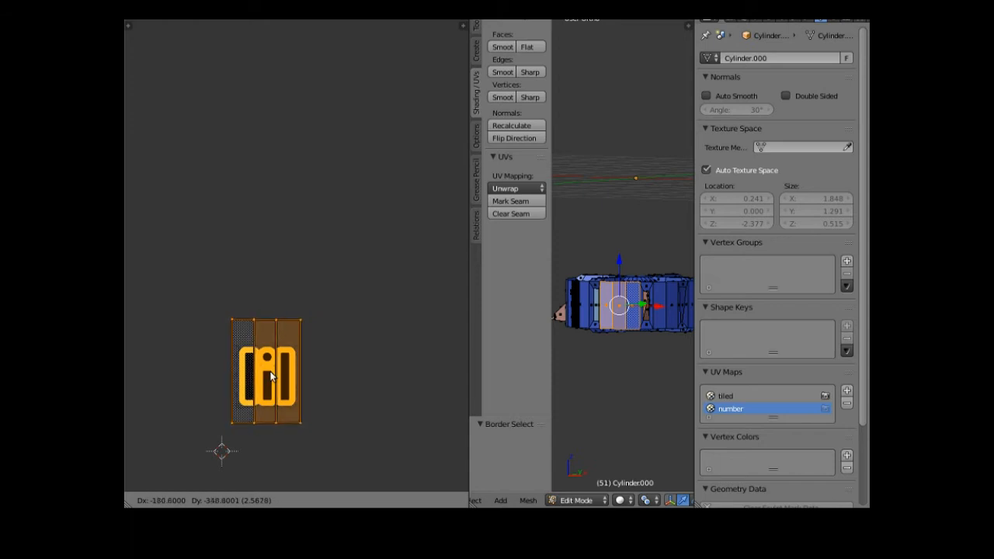
pyautogui.click(271, 377)
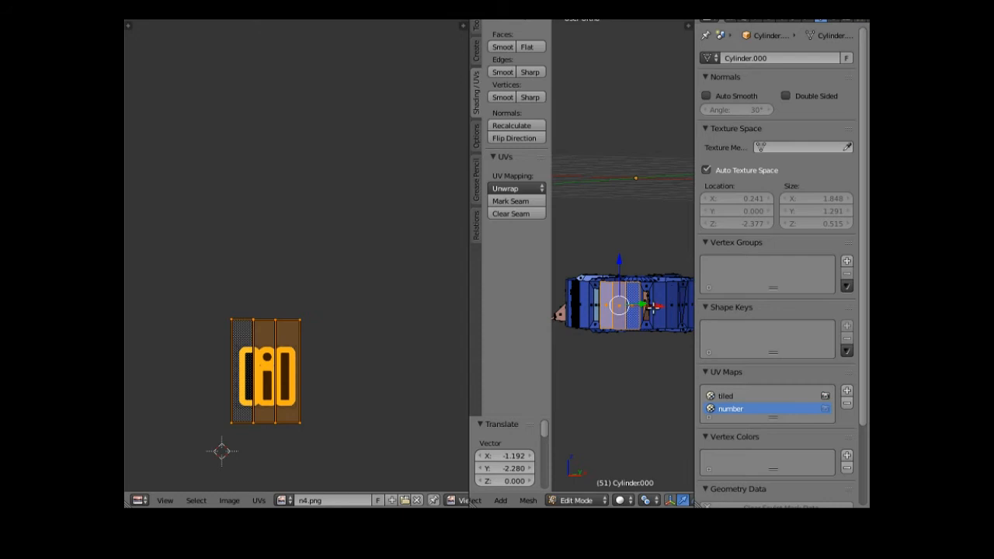
# Switch the hull from Edit Mode to Object Mode.
pyautogui.click(574, 501)
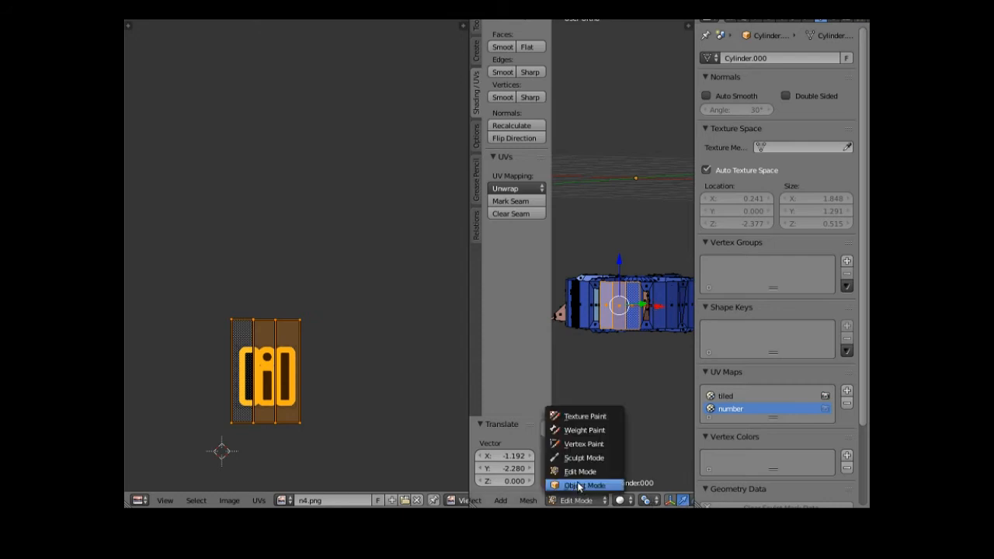
pyautogui.click(623, 500)
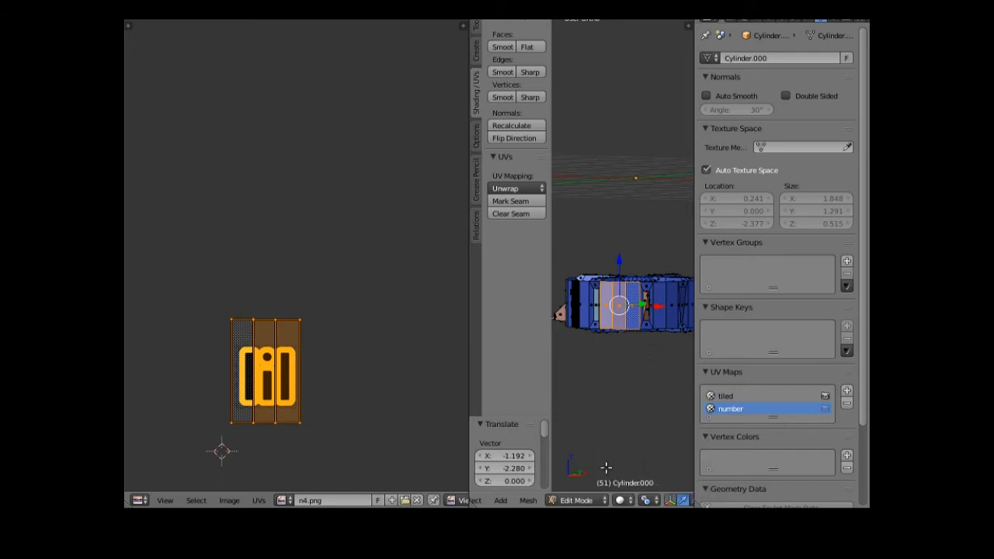
pyautogui.click(594, 500)
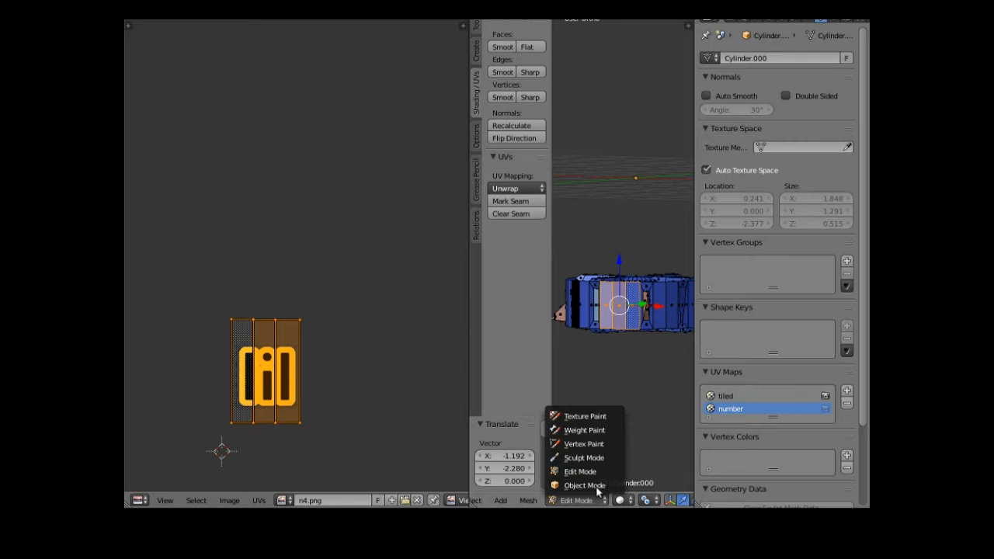
pyautogui.click(598, 485)
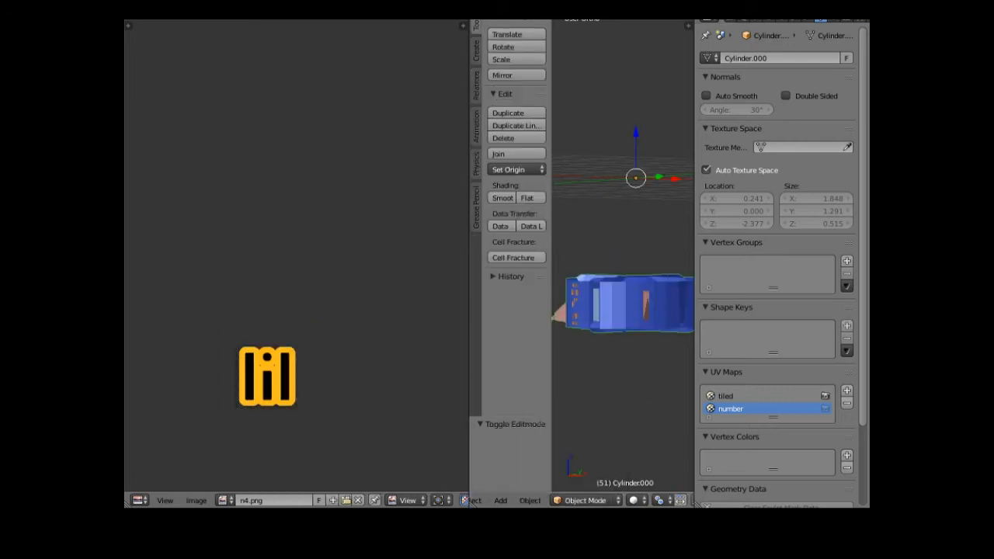
# Show the hull's material settings and switch to the Compositing screen layout with the hull material's nodes in view.
pyautogui.click(835, 19)
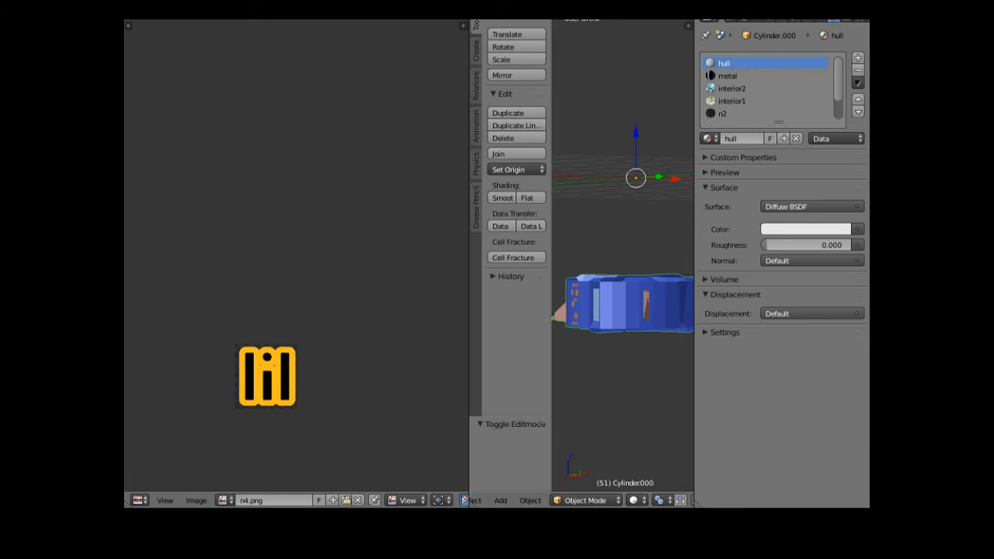
pyautogui.click(289, 11)
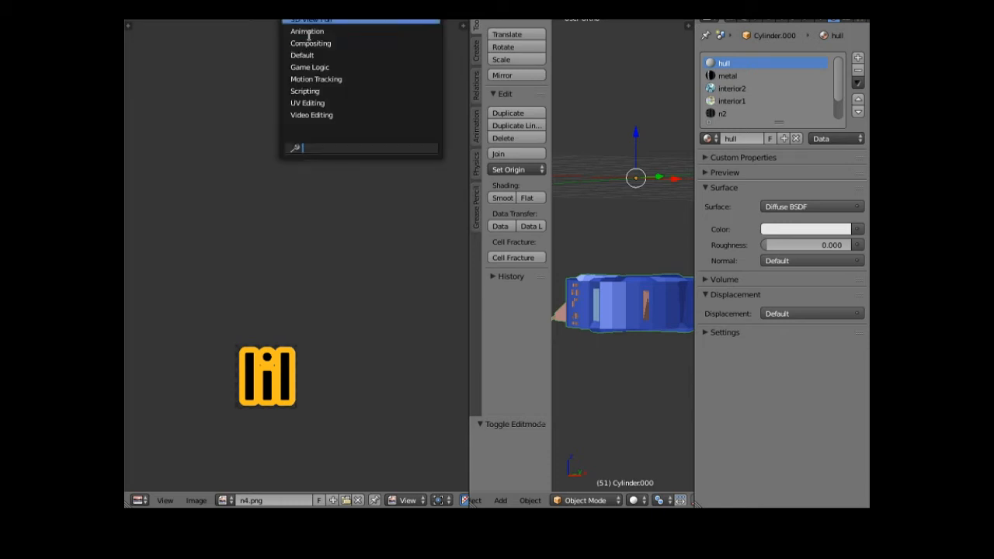
pyautogui.click(310, 45)
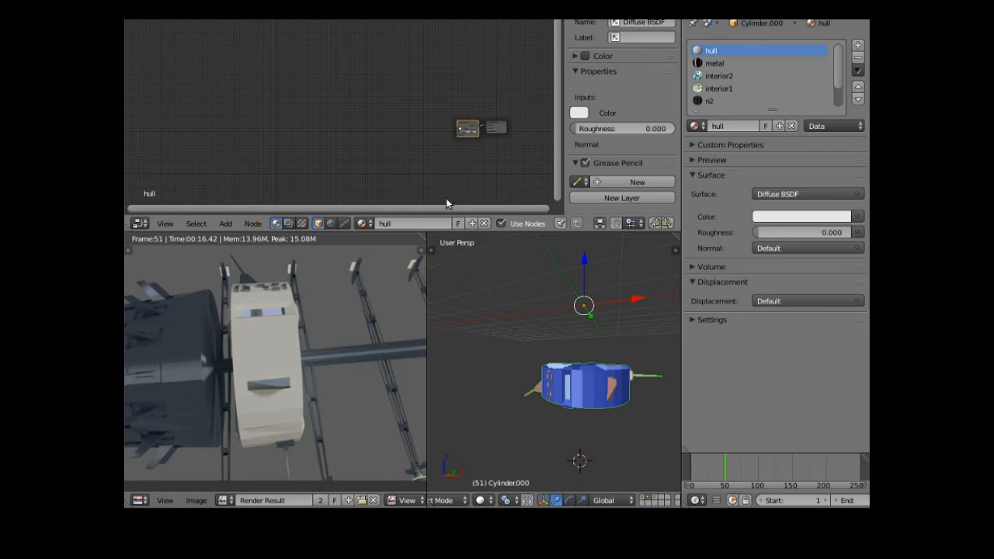
pyautogui.scroll(1, 448, 204)
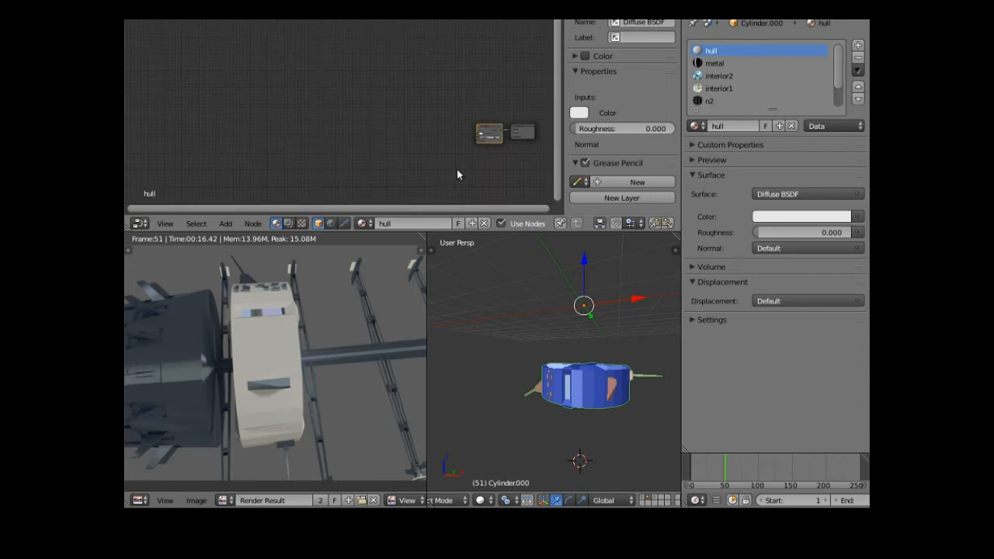
pyautogui.moveTo(457, 171); pyautogui.dragTo(312, 163, button='middle')
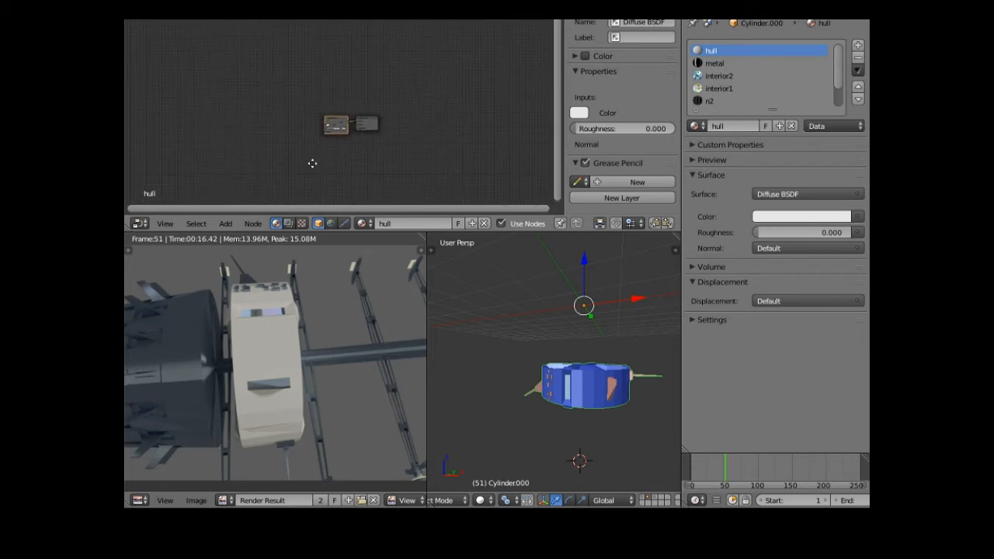
# Move the Diffuse BSDF and Material Output nodes up in the hull's node tree, clearing space below them.
pyautogui.scroll(2, 335, 170)
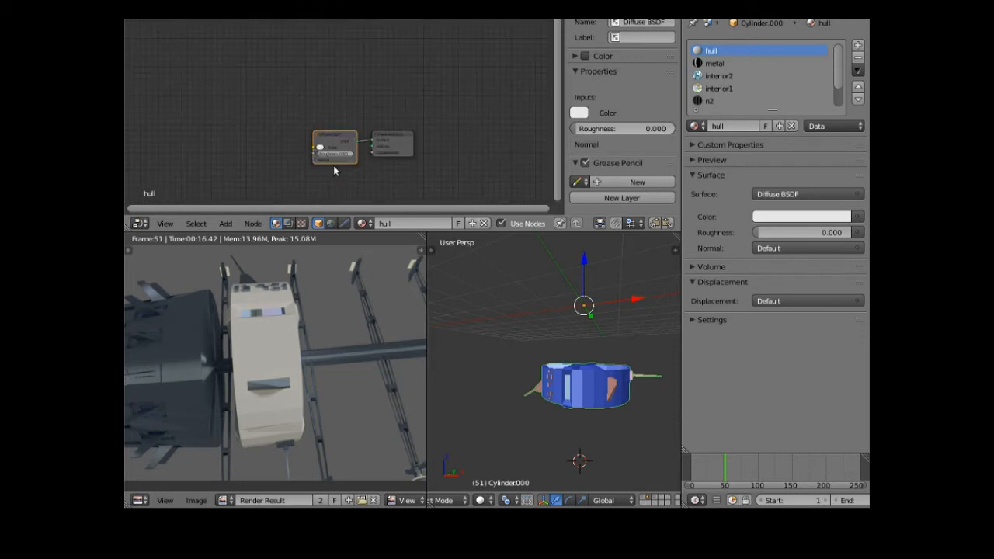
pyautogui.scroll(3, 336, 166)
pyautogui.moveTo(348, 160); pyautogui.dragTo(320, 101)
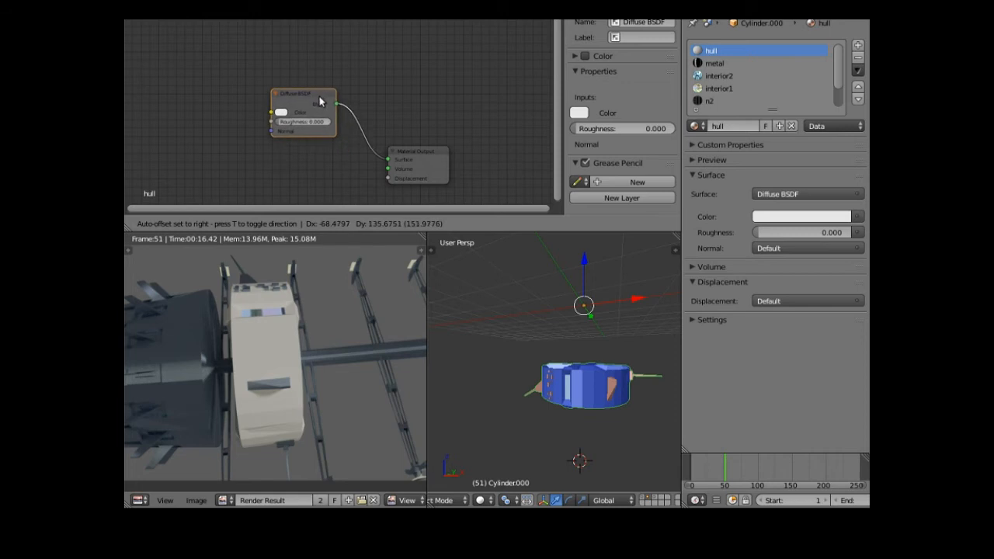
pyautogui.moveTo(412, 151); pyautogui.dragTo(446, 73)
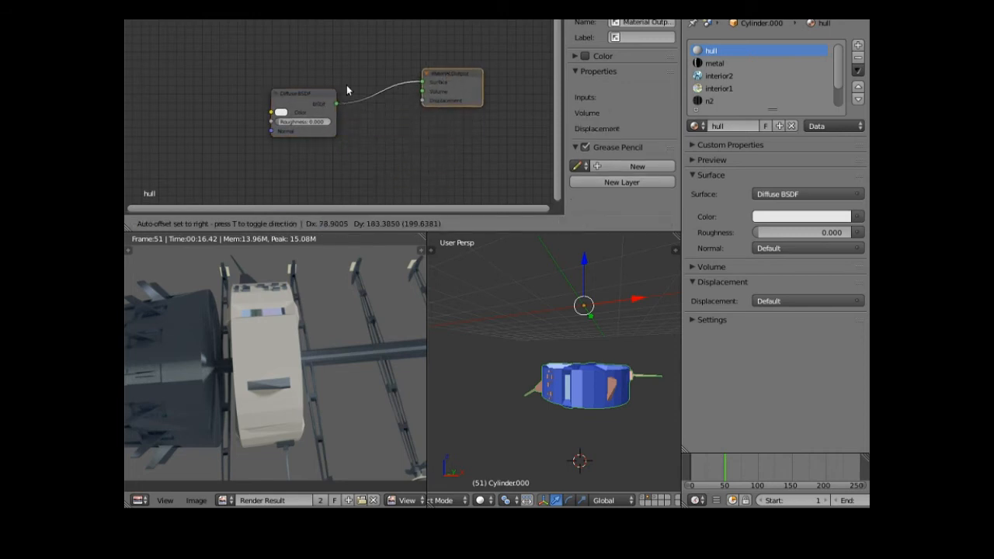
pyautogui.moveTo(321, 98); pyautogui.dragTo(302, 30)
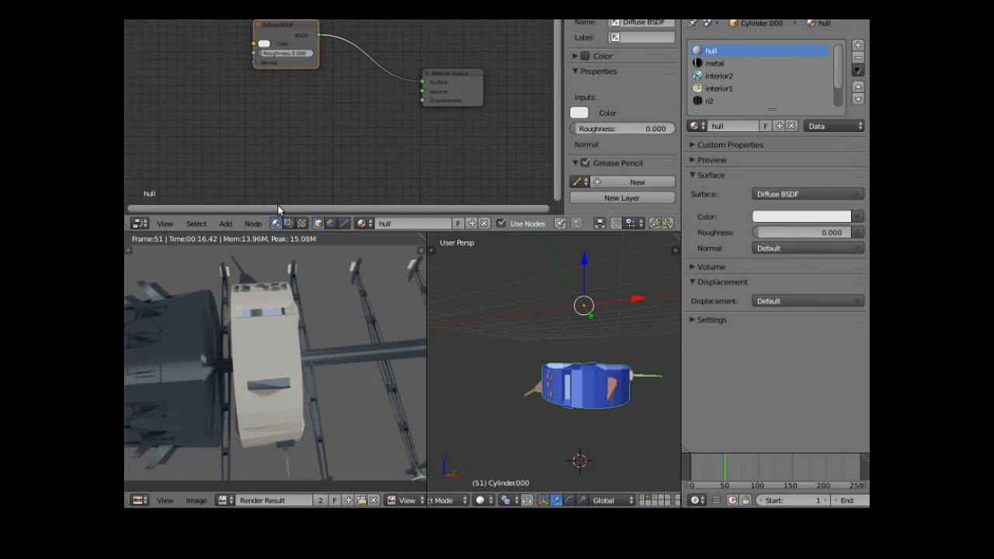
# Add a UV Map input node to the hull material, placed in the empty area below and left of the Diffuse BSDF node.
pyautogui.moveTo(277, 209); pyautogui.dragTo(248, 207)
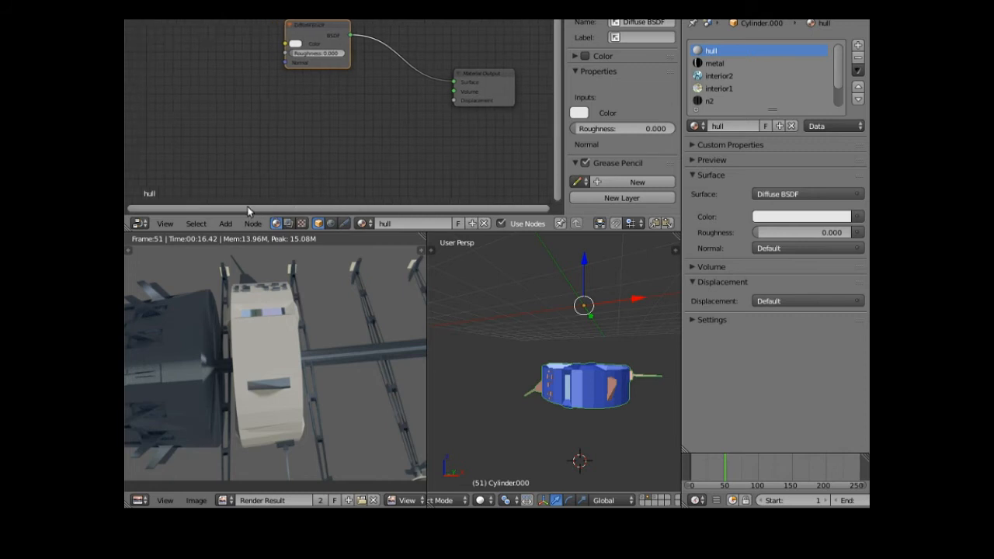
pyautogui.moveTo(454, 214); pyautogui.dragTo(397, 202)
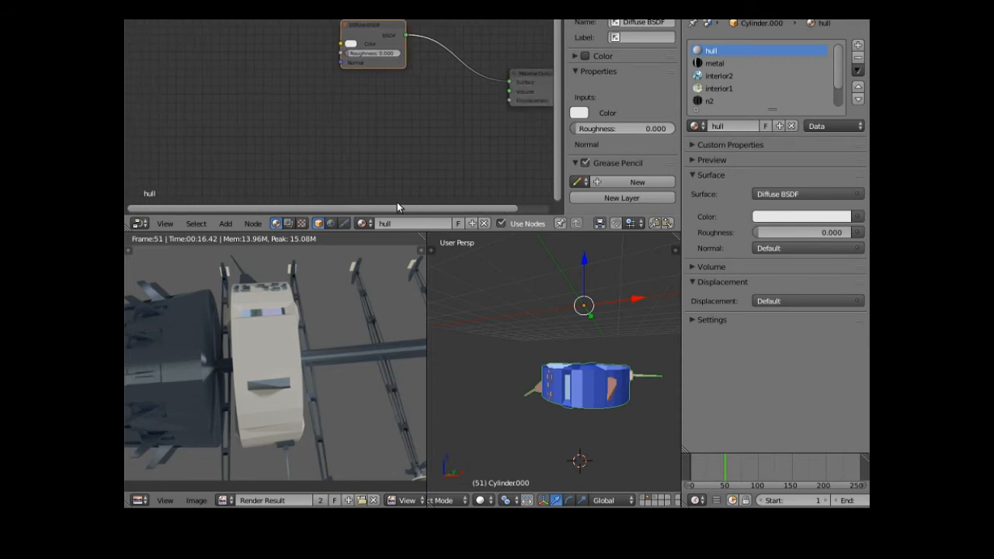
pyautogui.moveTo(559, 174); pyautogui.dragTo(557, 189)
pyautogui.moveTo(507, 95); pyautogui.dragTo(507, 97, button='middle')
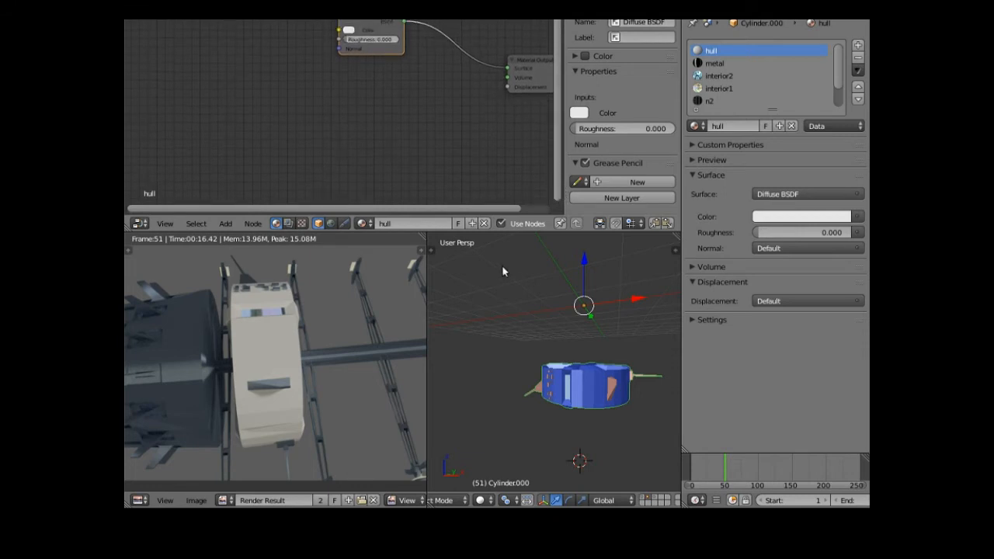
pyautogui.moveTo(560, 181); pyautogui.dragTo(561, 223)
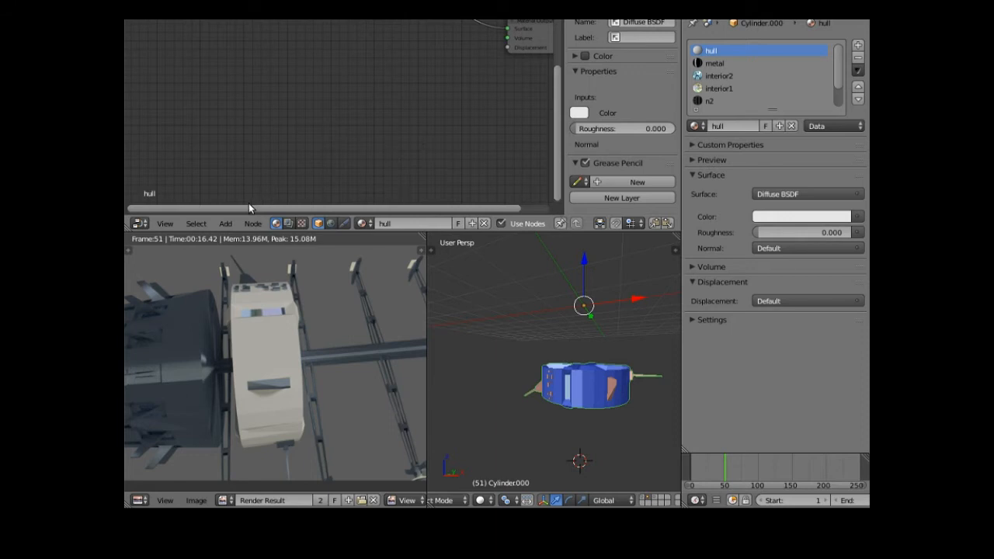
pyautogui.click(225, 223)
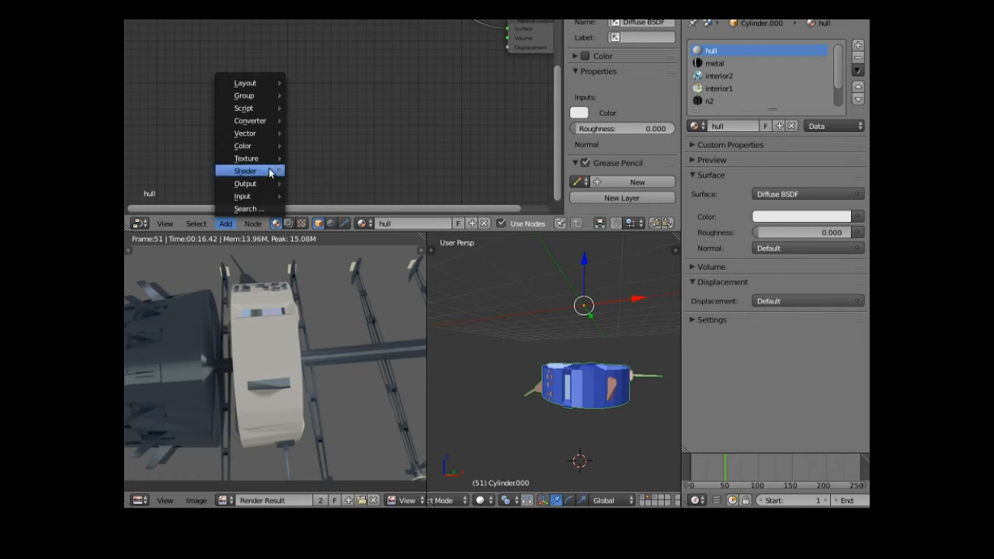
pyautogui.moveTo(270, 162)
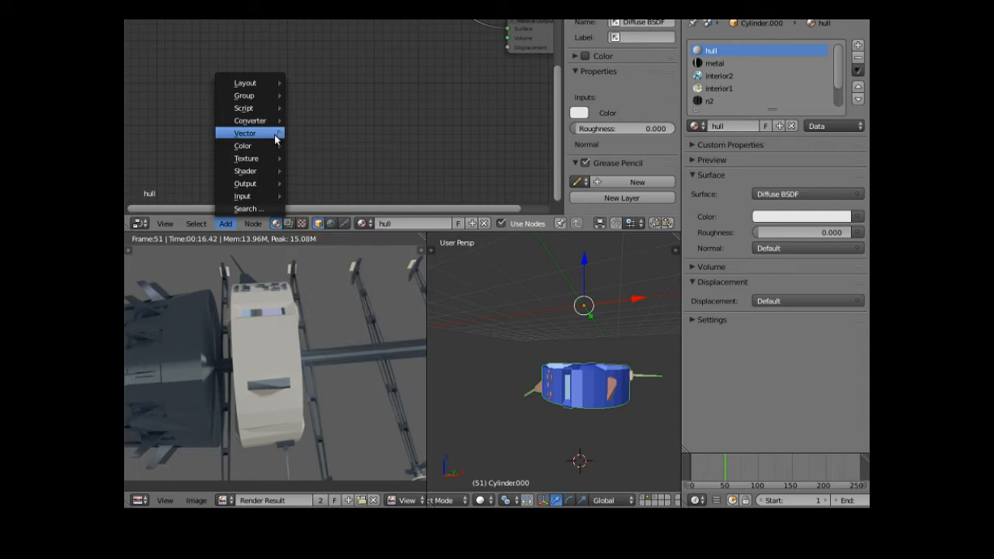
pyautogui.moveTo(265, 196)
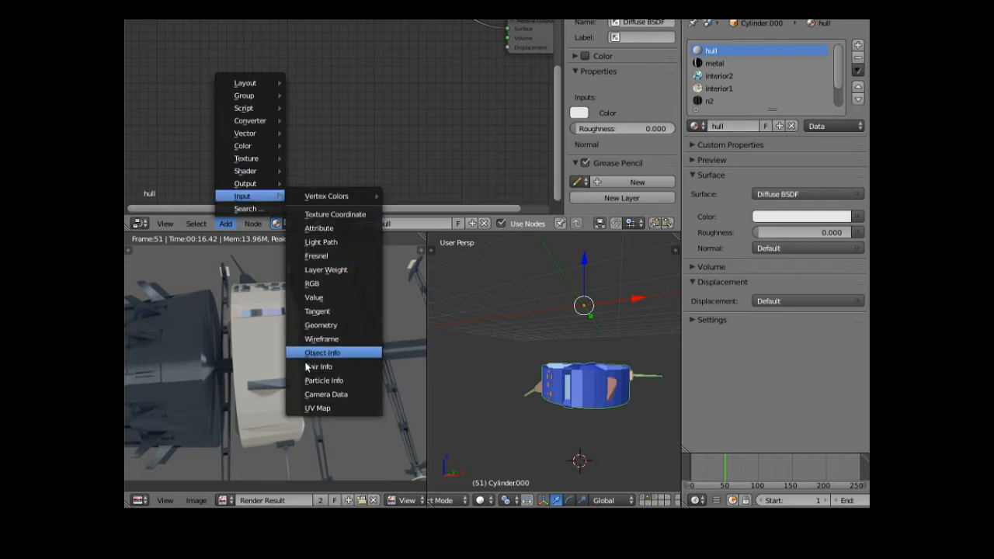
pyautogui.click(317, 408)
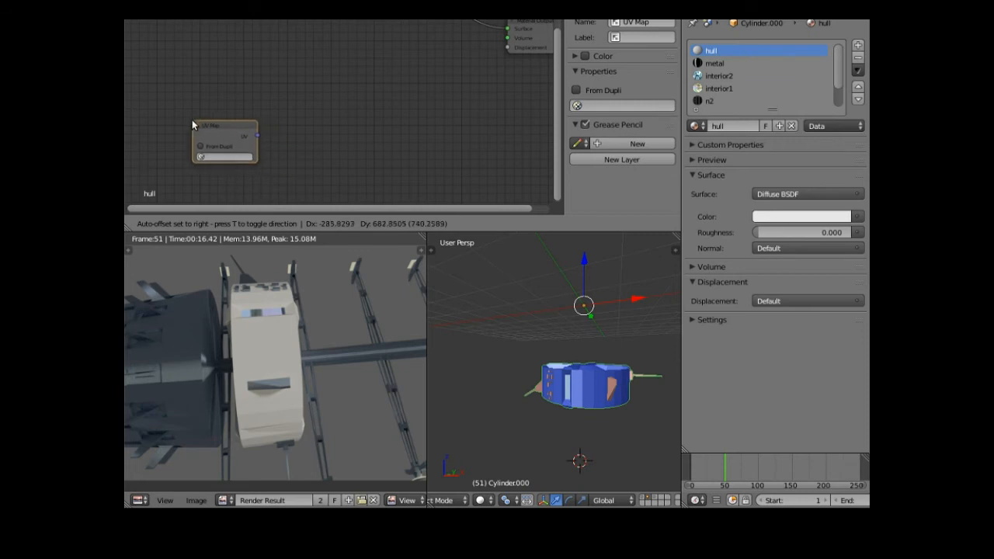
pyautogui.click(187, 119)
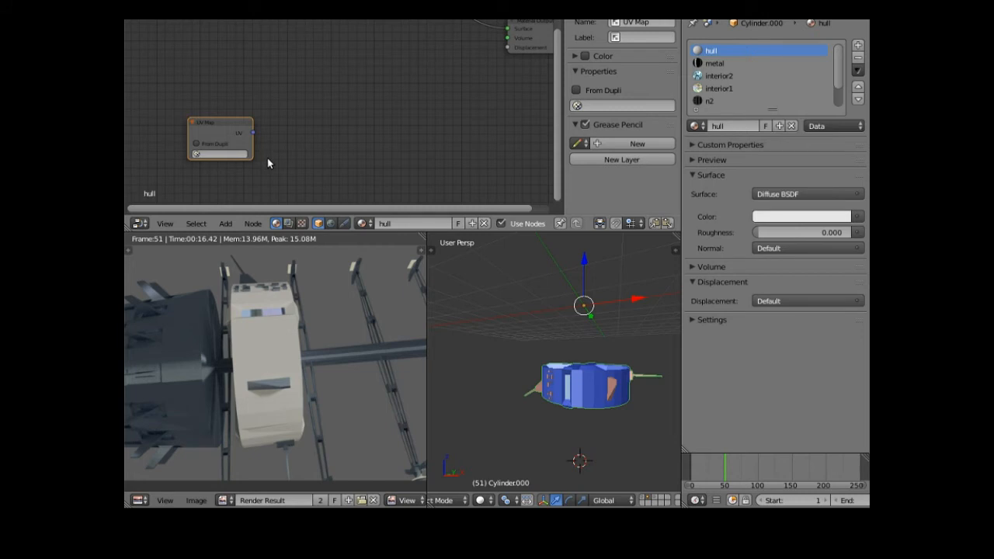
pyautogui.moveTo(233, 120); pyautogui.dragTo(226, 122)
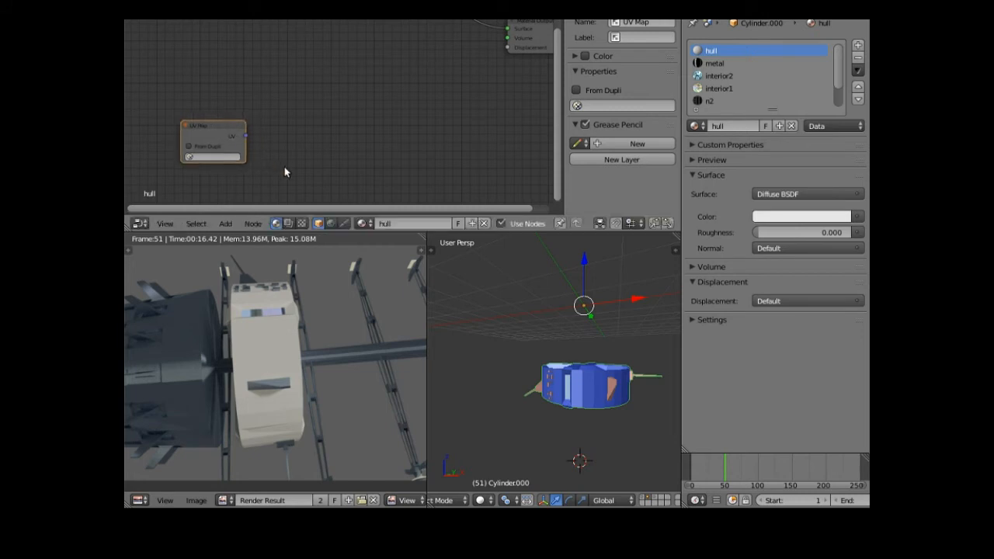
# Try linking the UV Map node to a new Mapping vector node, and delete the Mapping node.
pyautogui.click(226, 224)
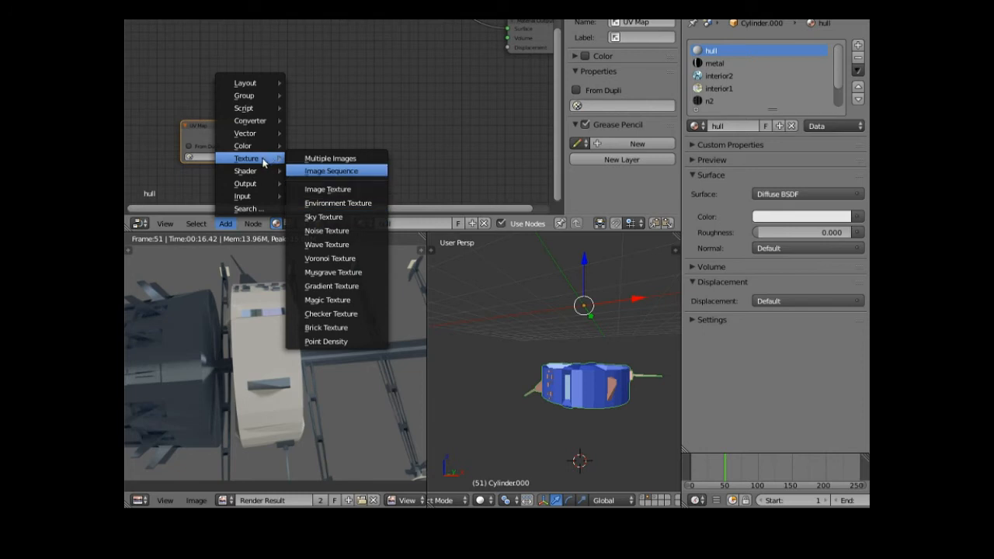
pyautogui.moveTo(260, 138)
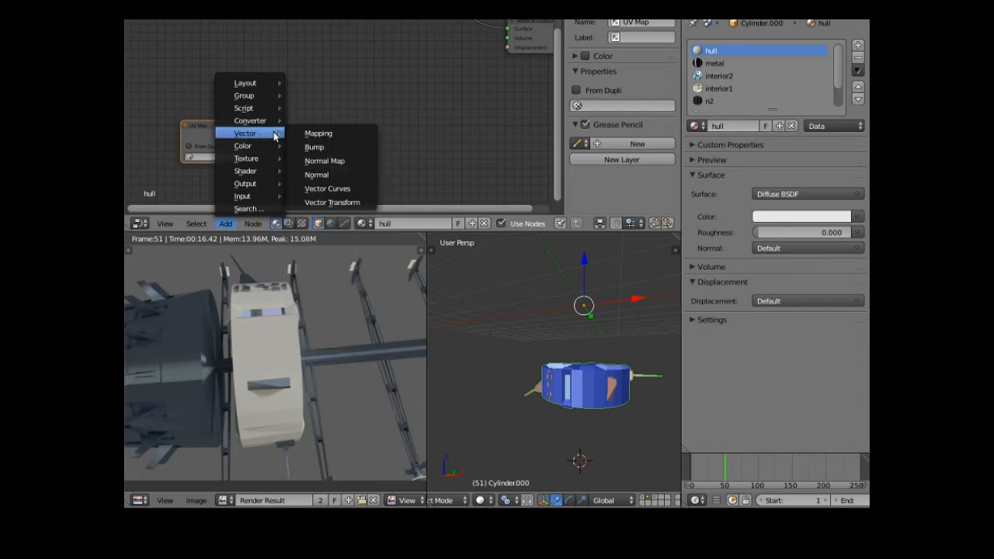
pyautogui.click(310, 132)
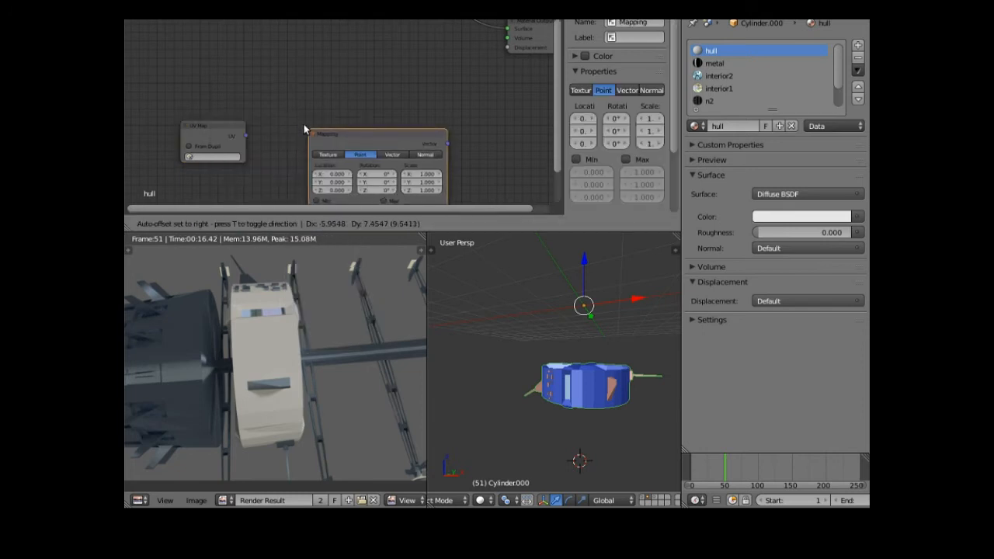
pyautogui.click(276, 68)
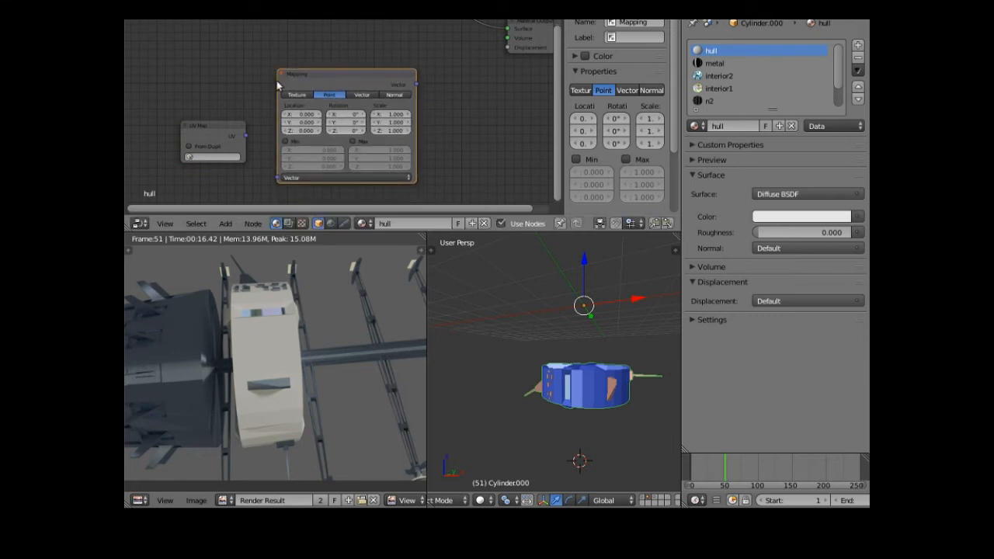
pyautogui.moveTo(241, 123); pyautogui.dragTo(240, 143)
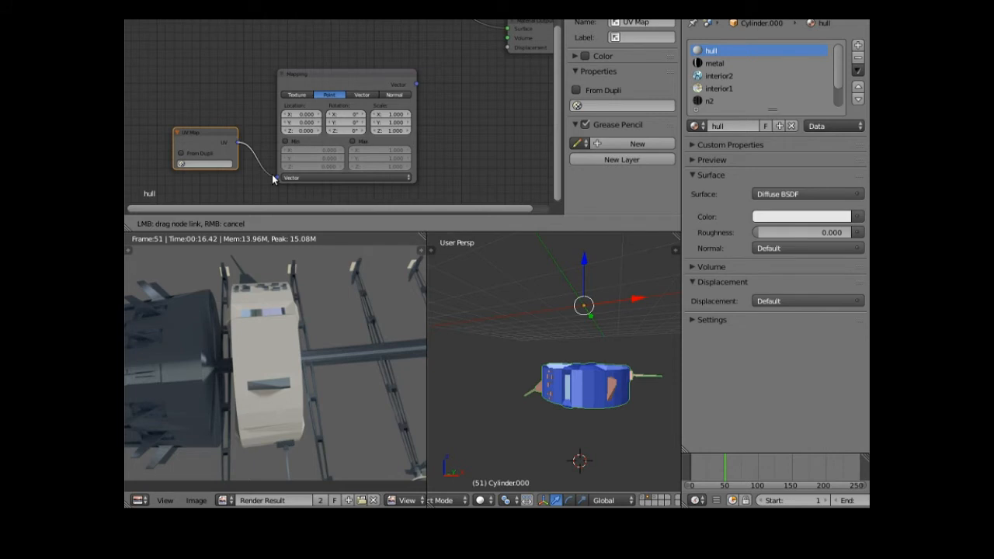
pyautogui.moveTo(272, 175); pyautogui.dragTo(276, 125)
pyautogui.click(393, 80)
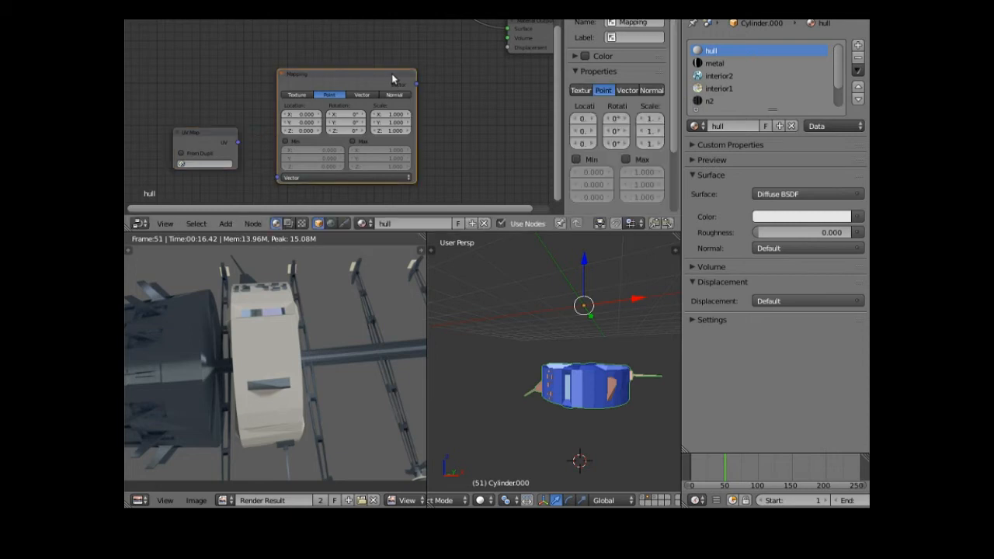
pyautogui.press('x')
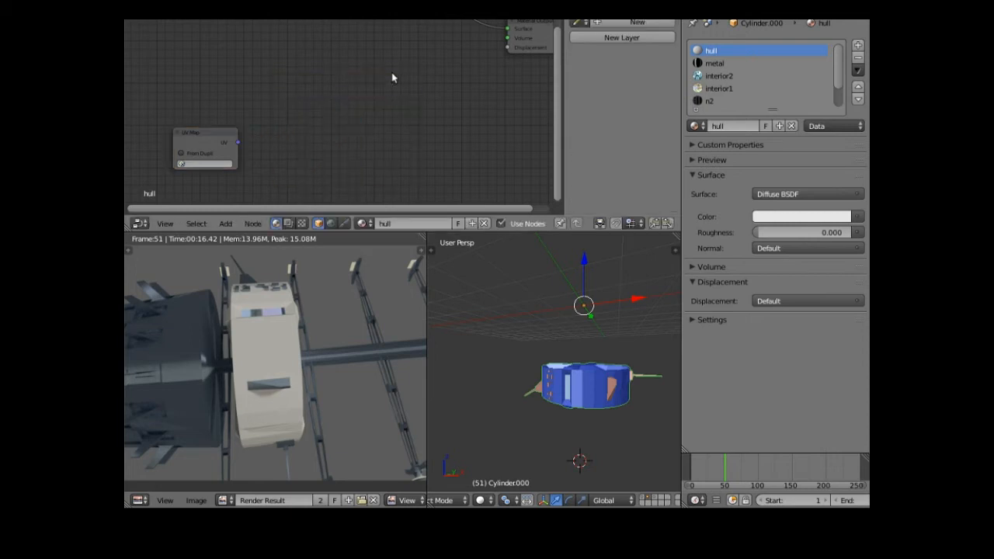
# Add an Image Texture node to the hull material and link the UV Map node's output to its Vector input.
pyautogui.click(225, 223)
pyautogui.moveTo(265, 158)
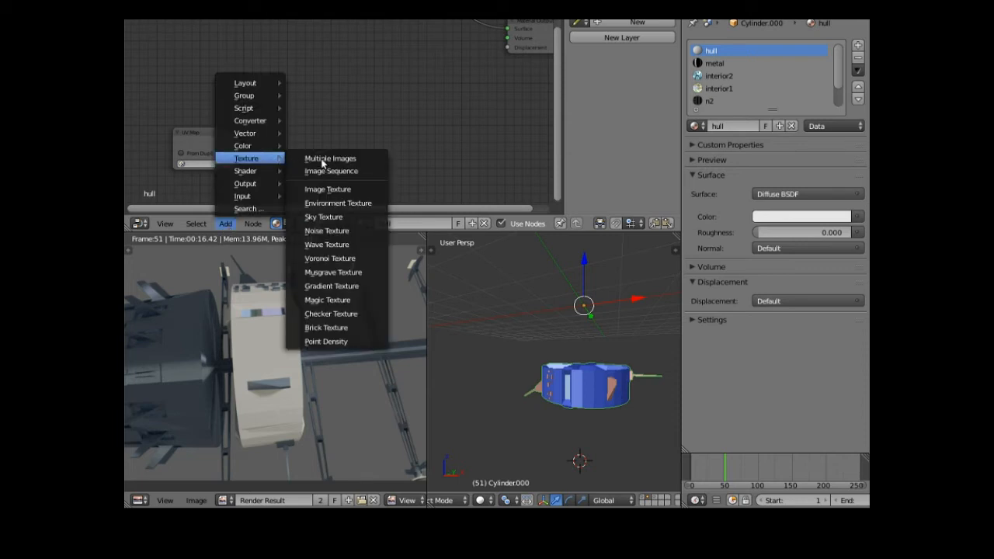
pyautogui.click(332, 189)
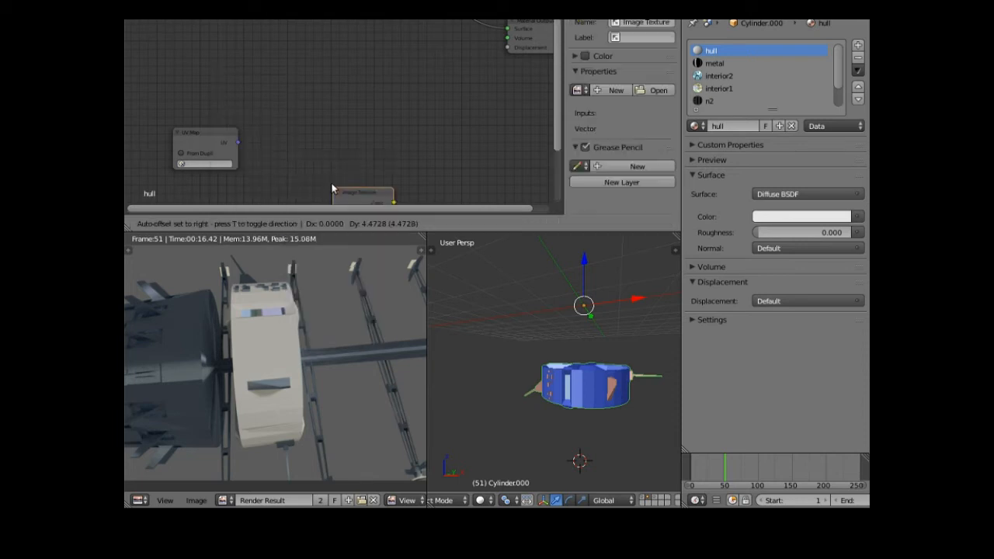
pyautogui.click(295, 95)
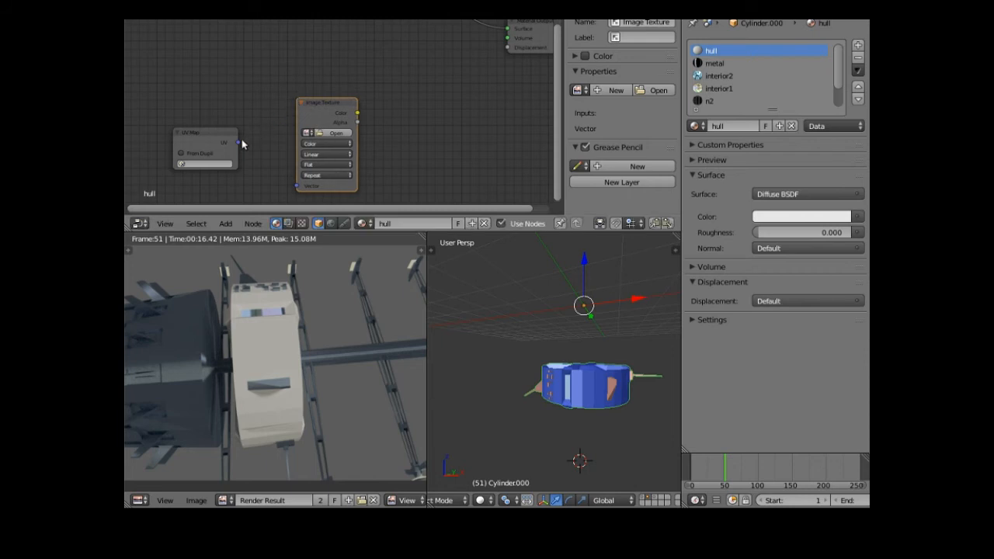
pyautogui.moveTo(238, 142); pyautogui.dragTo(297, 188)
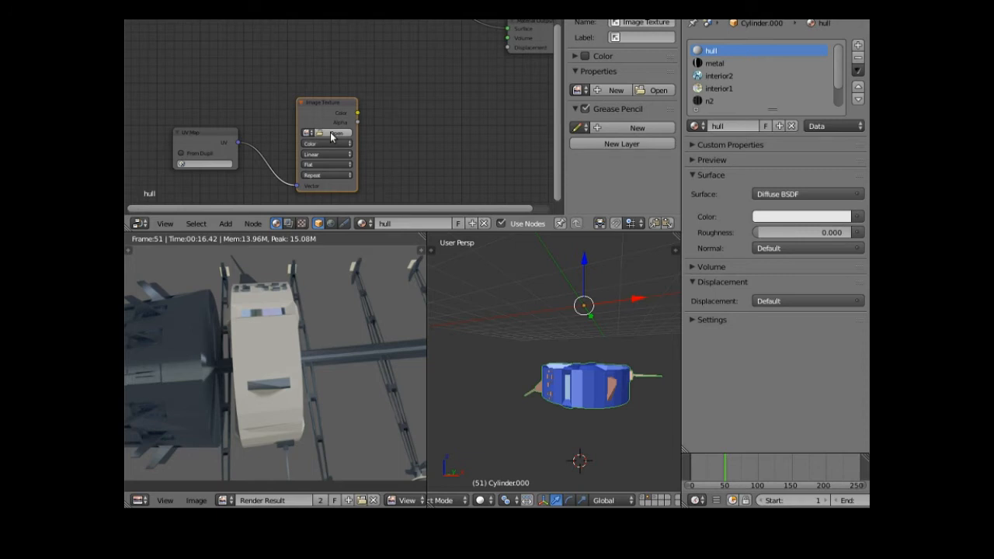
# Load hextiled.jpg into the Image Texture node and place the node closer to the UV Map node.
pyautogui.click(333, 133)
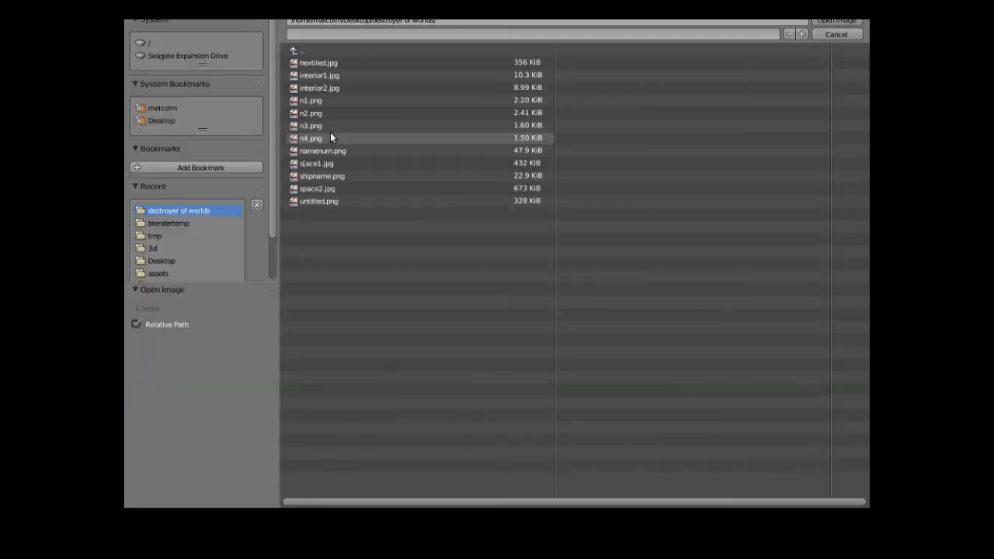
pyautogui.doubleClick(338, 63)
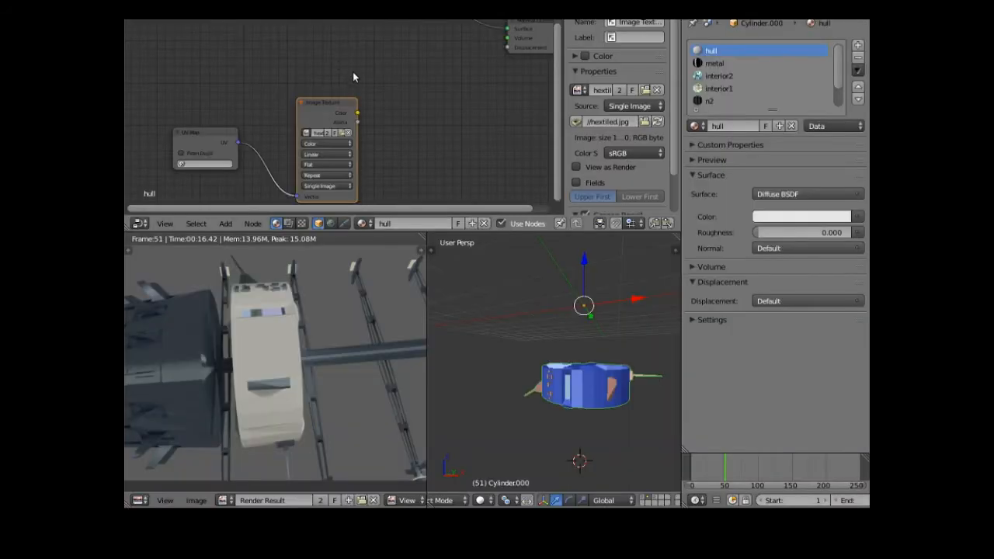
pyautogui.moveTo(340, 106); pyautogui.dragTo(309, 93)
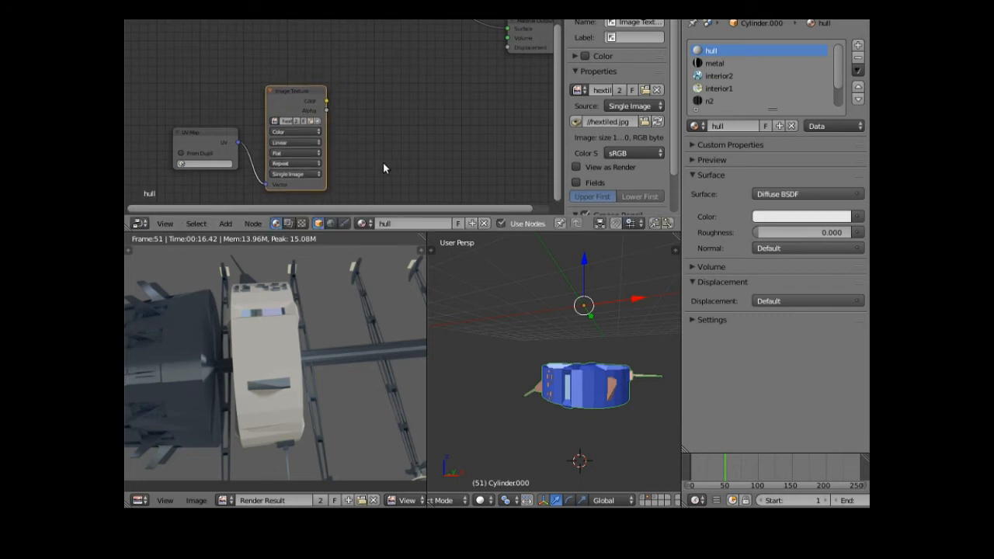
# Add a Bump node beside the Image Texture and link the texture's Color output to the Bump Height input.
pyautogui.click(225, 223)
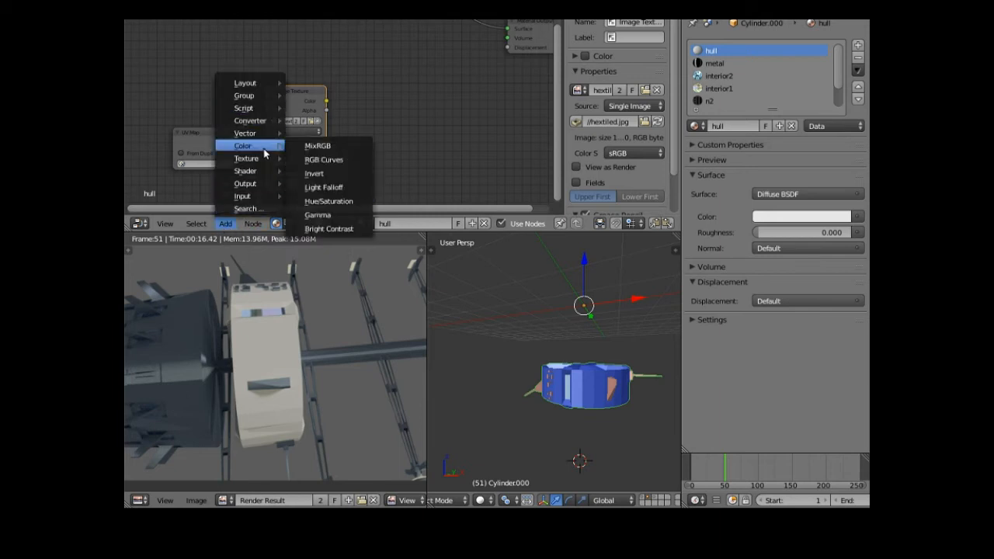
pyautogui.moveTo(264, 134)
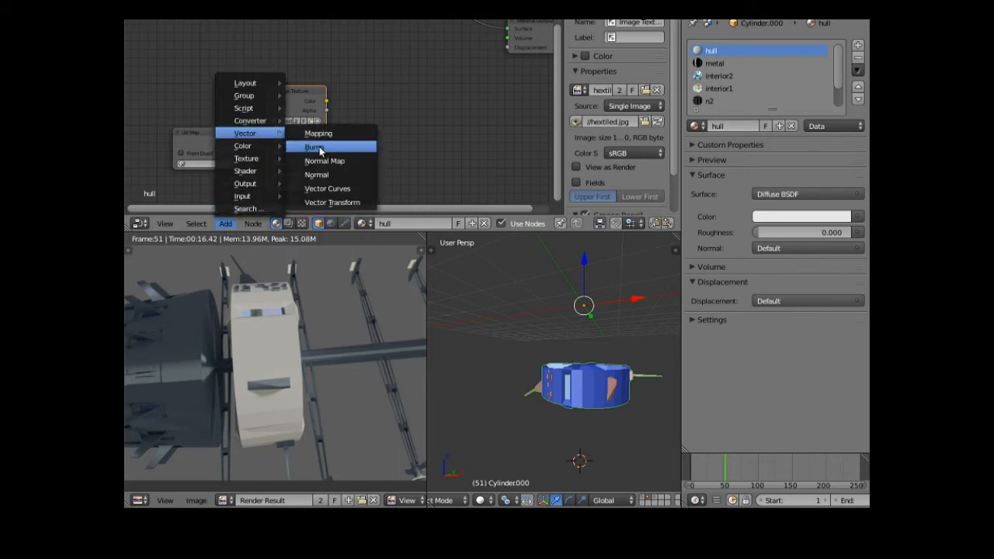
pyautogui.click(317, 147)
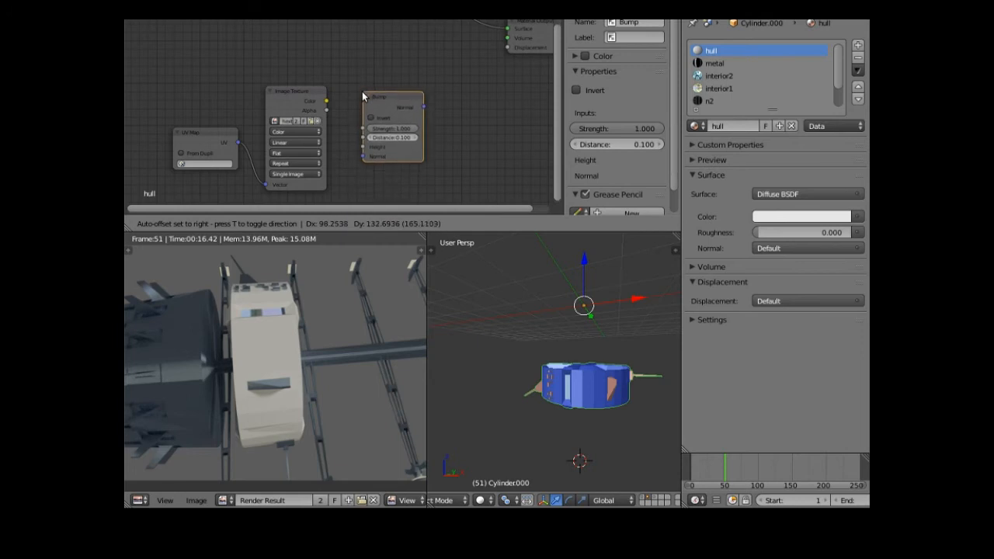
pyautogui.click(362, 94)
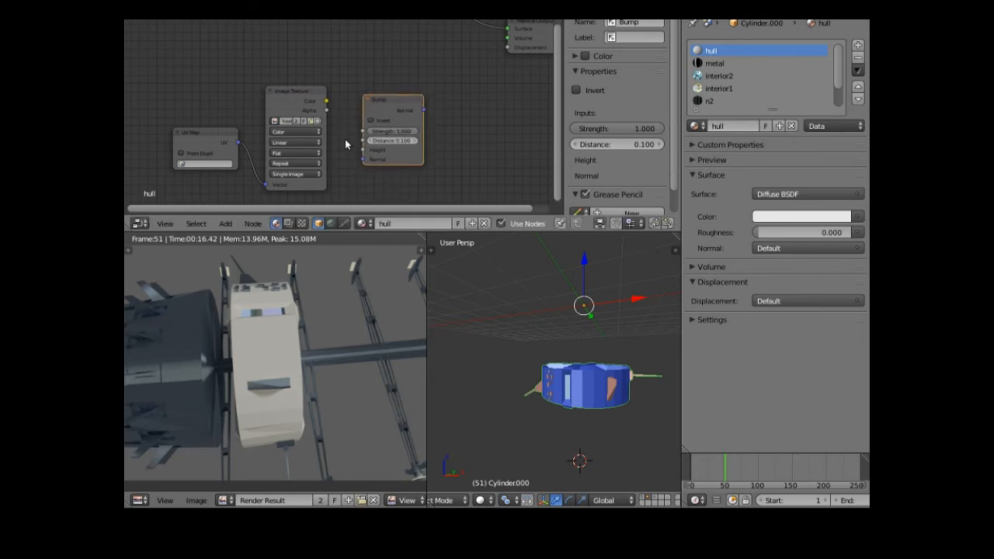
pyautogui.moveTo(327, 102); pyautogui.dragTo(364, 151)
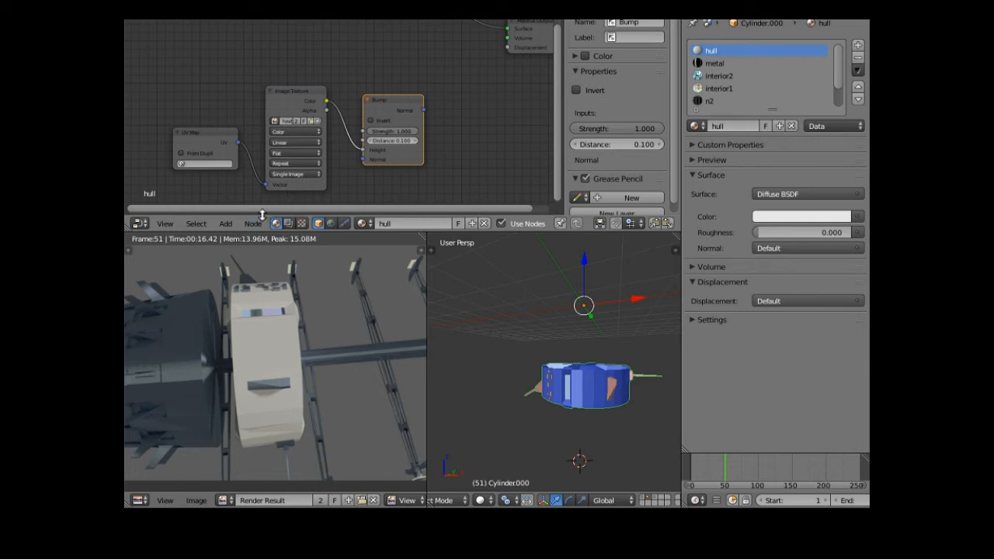
# Add a Math node set to Multiply, linking the Bump normal through its second value to the material output's Displacement.
pyautogui.click(228, 227)
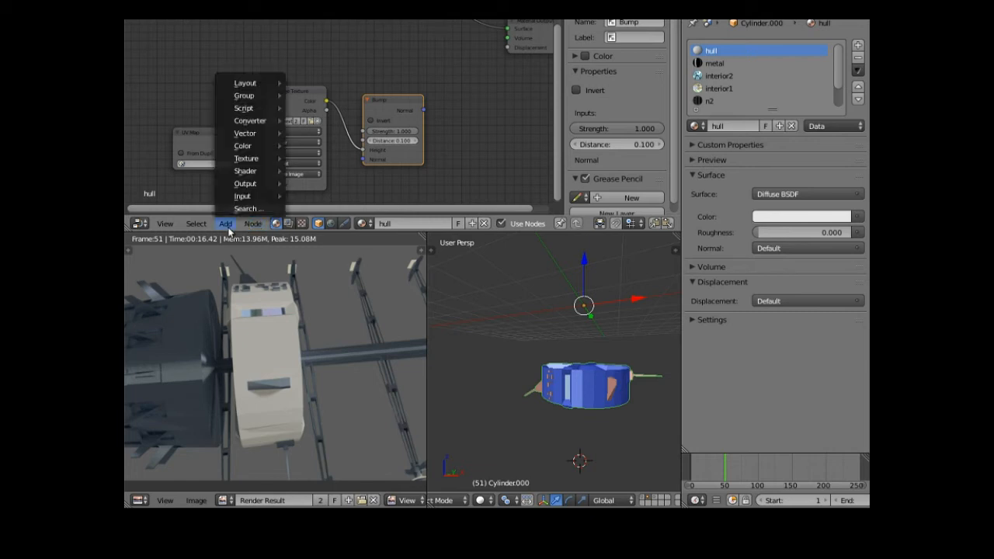
pyautogui.moveTo(263, 132)
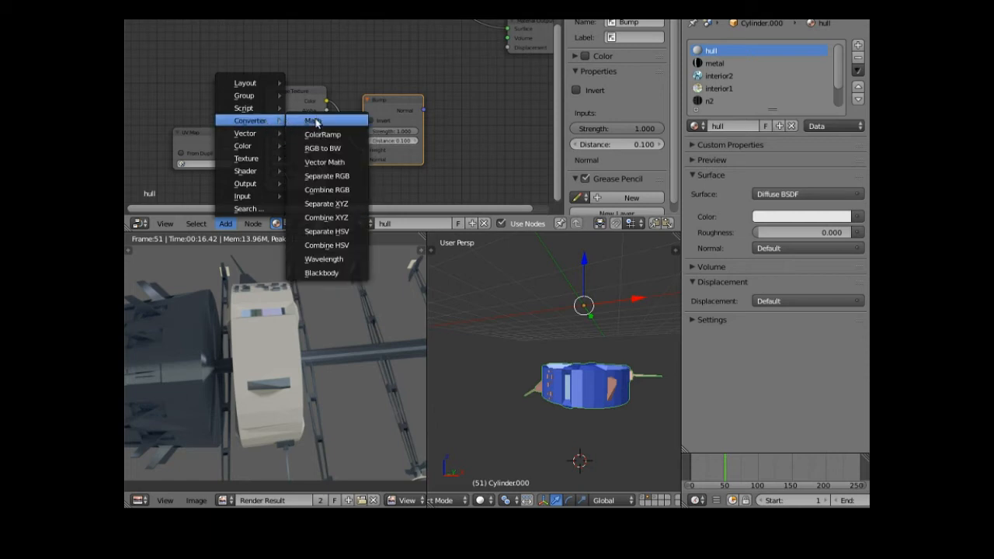
pyautogui.click(316, 122)
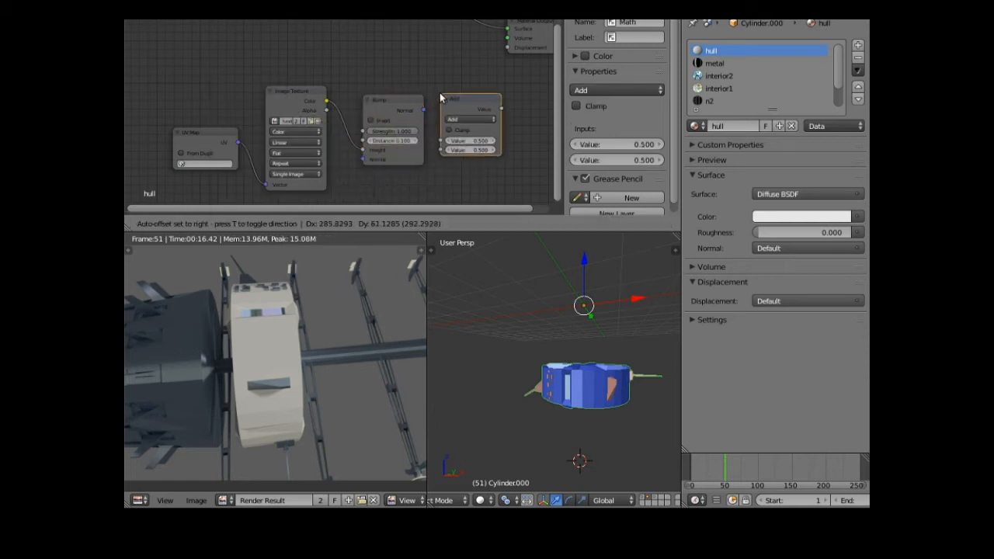
pyautogui.click(442, 97)
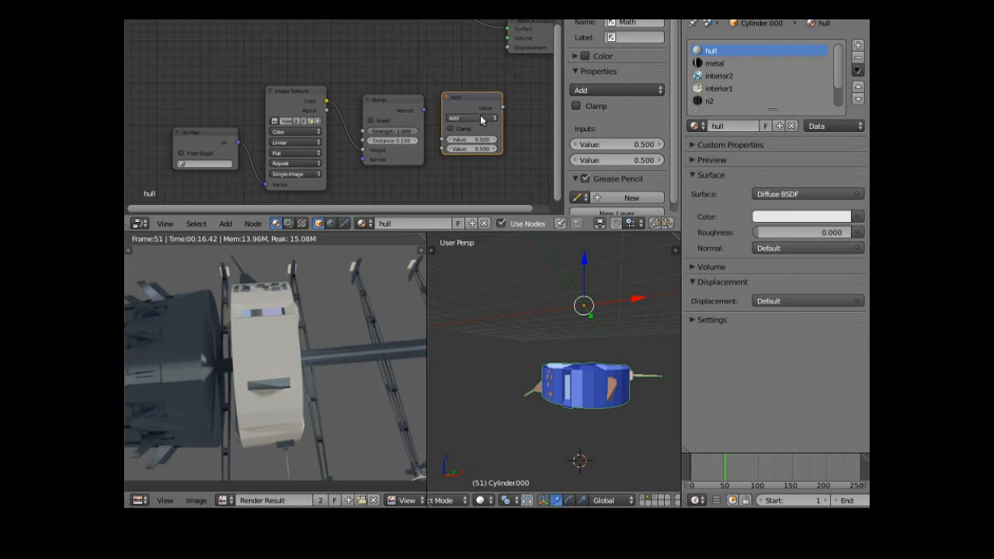
pyautogui.click(481, 118)
pyautogui.click(467, 147)
pyautogui.moveTo(425, 112); pyautogui.dragTo(444, 148)
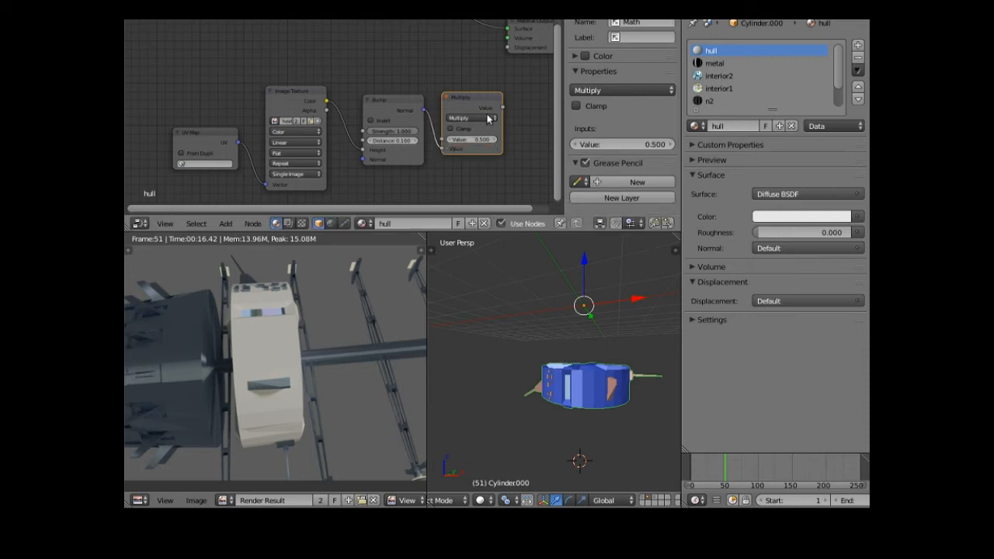
pyautogui.moveTo(501, 106); pyautogui.dragTo(504, 50)
pyautogui.moveTo(470, 91); pyautogui.dragTo(380, 94)
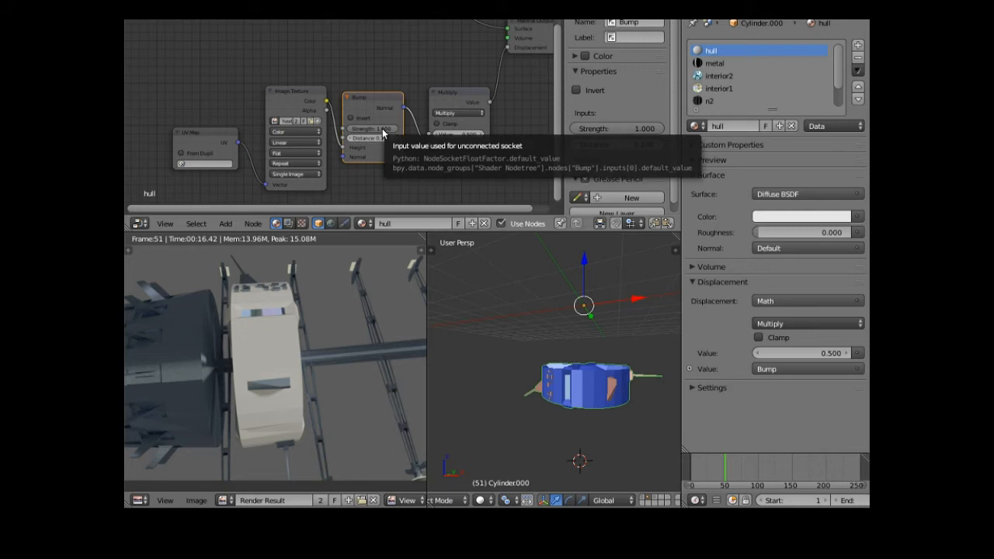
# Set the Bump node's strength to 0.1.
pyautogui.click(383, 130)
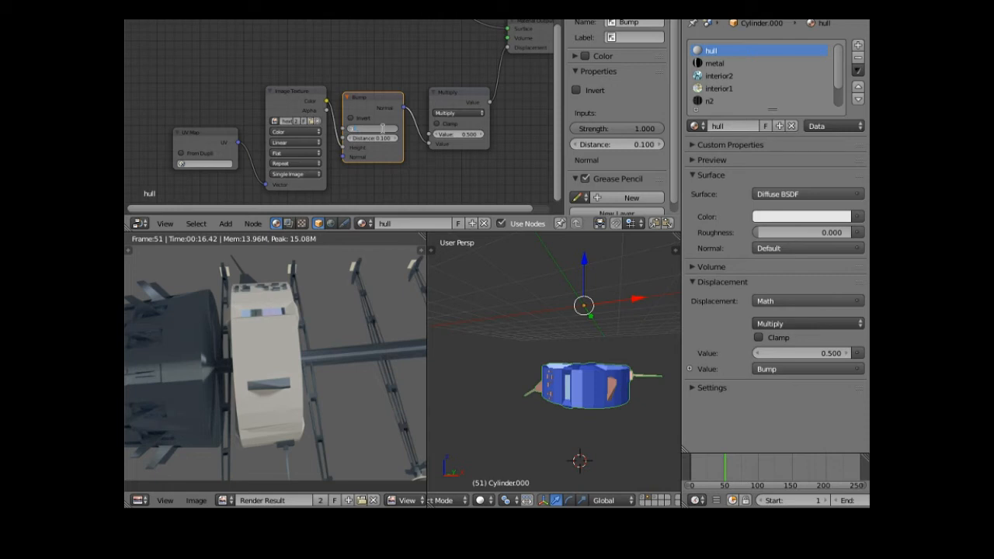
pyautogui.press('Return')
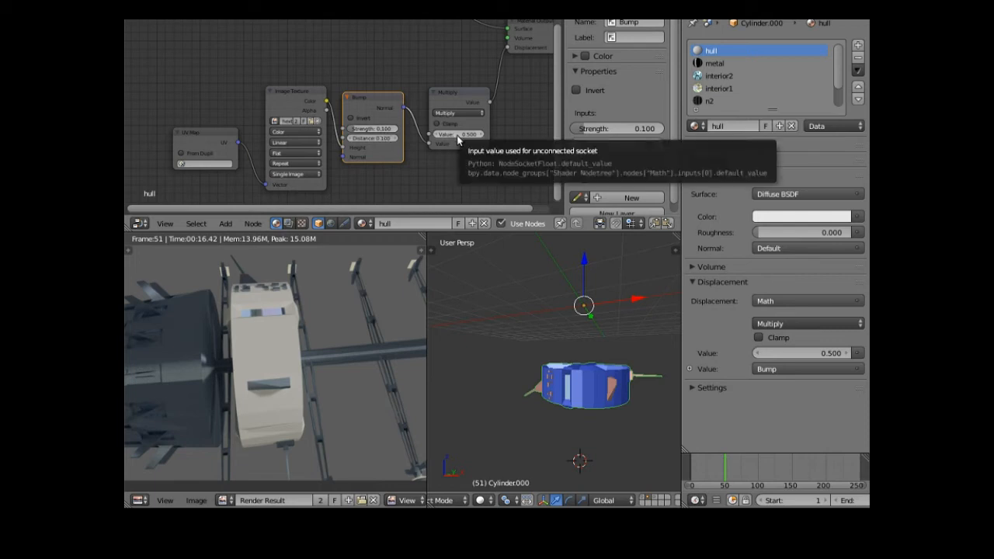
pyautogui.click(451, 98)
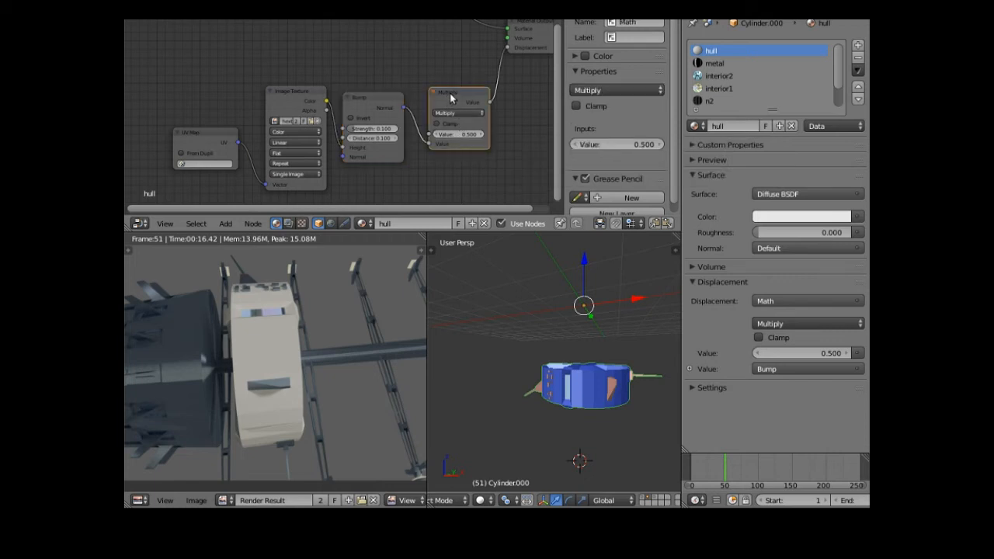
# Assign the tiled UV map to the UV Map node.
pyautogui.click(201, 163)
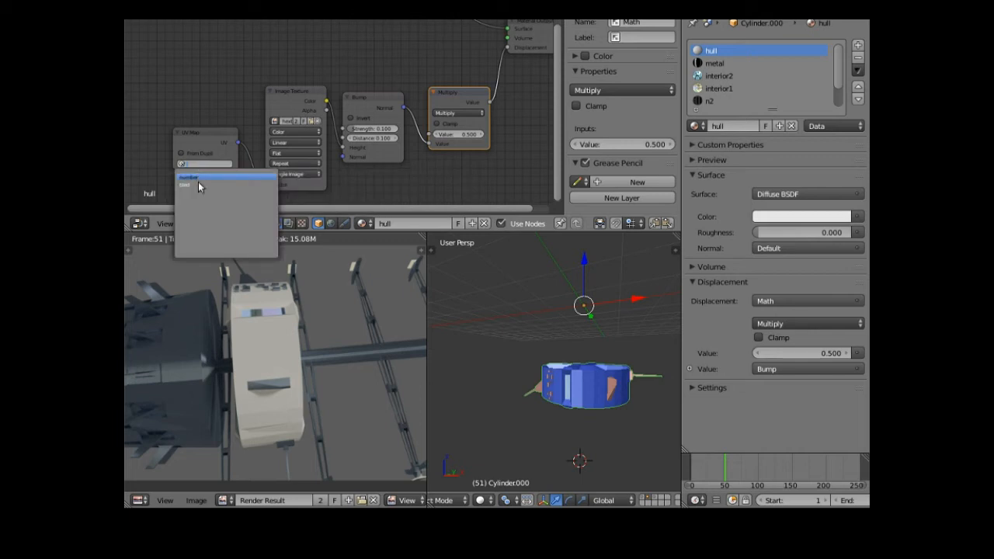
pyautogui.click(198, 183)
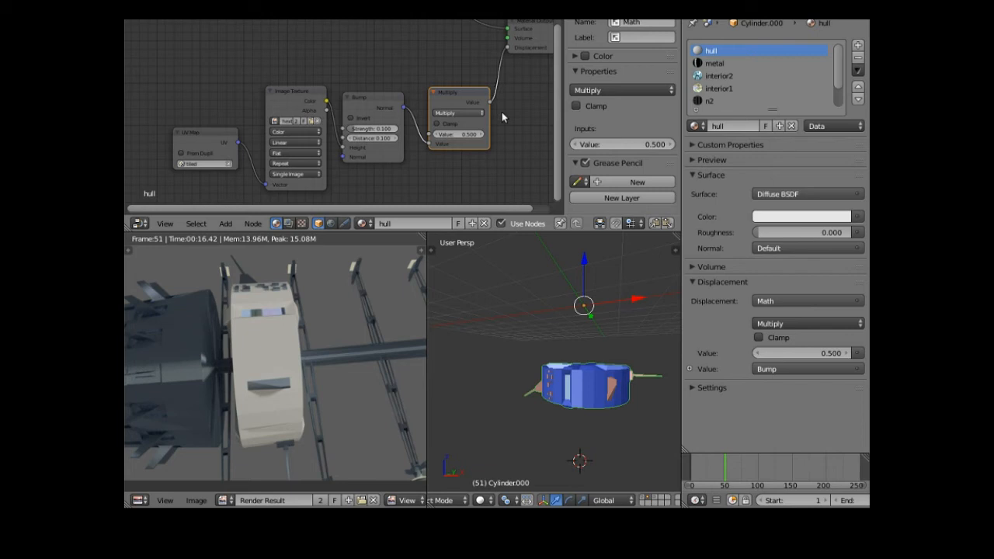
pyautogui.scroll(-2, 413, 61)
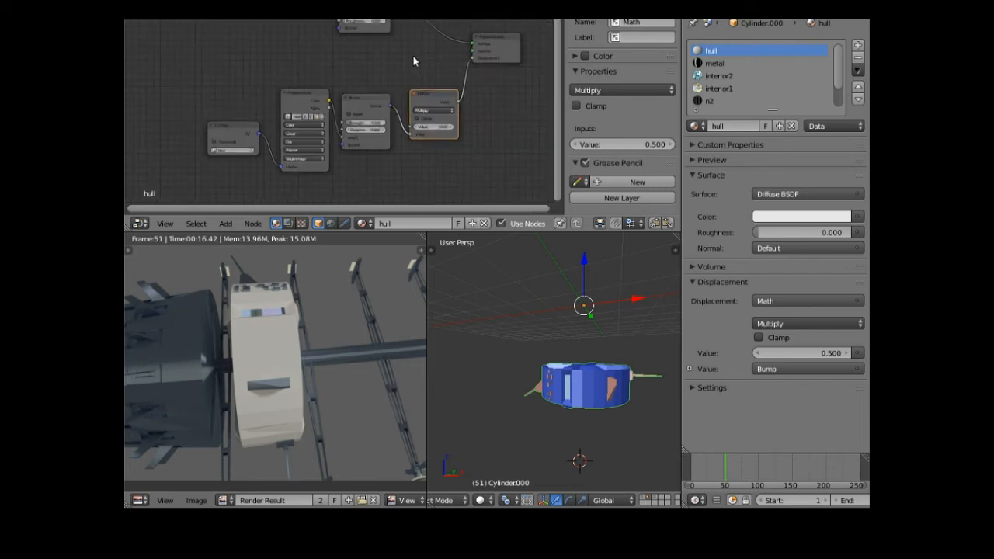
pyautogui.scroll(1, 413, 61)
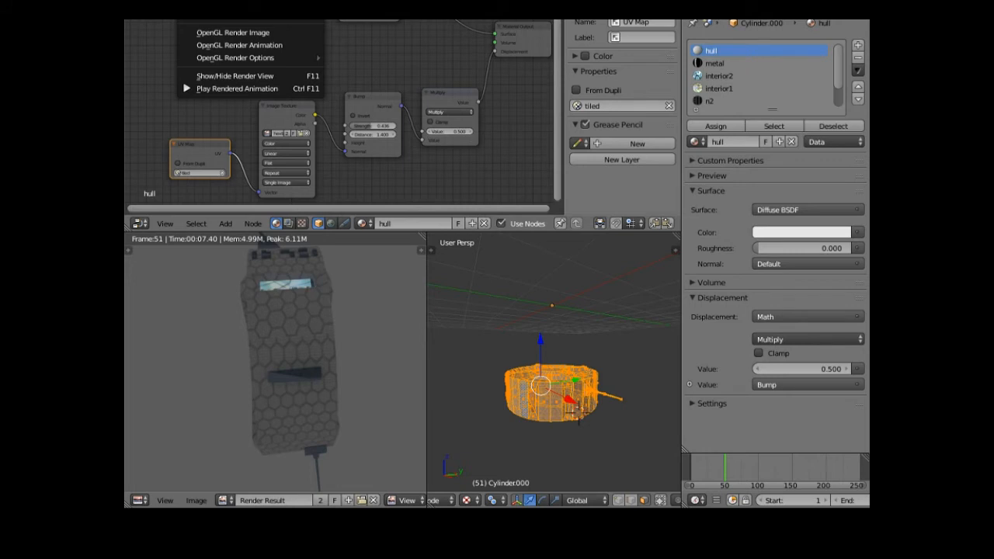
# Render the current frame and switch the 3D viewport to Rendered shading.
pyautogui.press('F12')
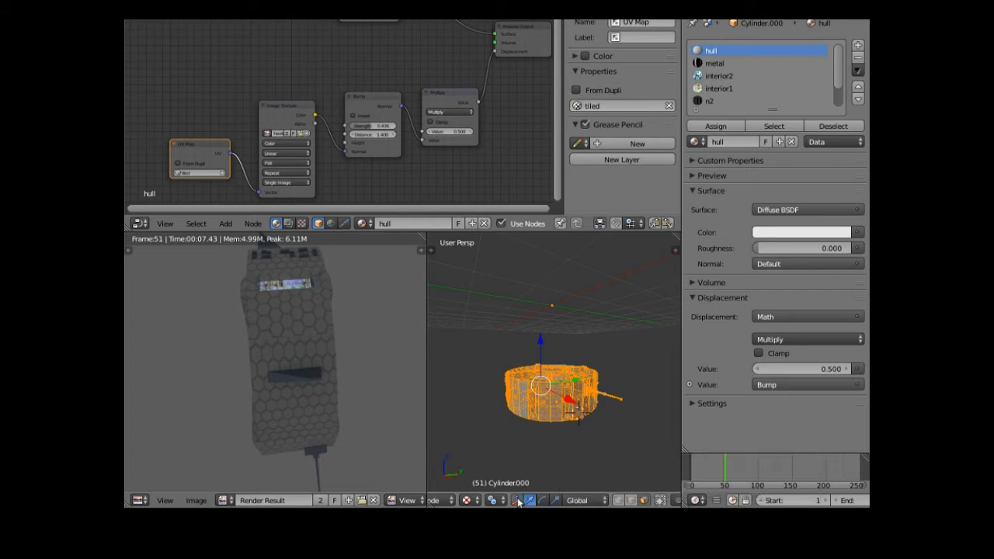
pyautogui.click(466, 501)
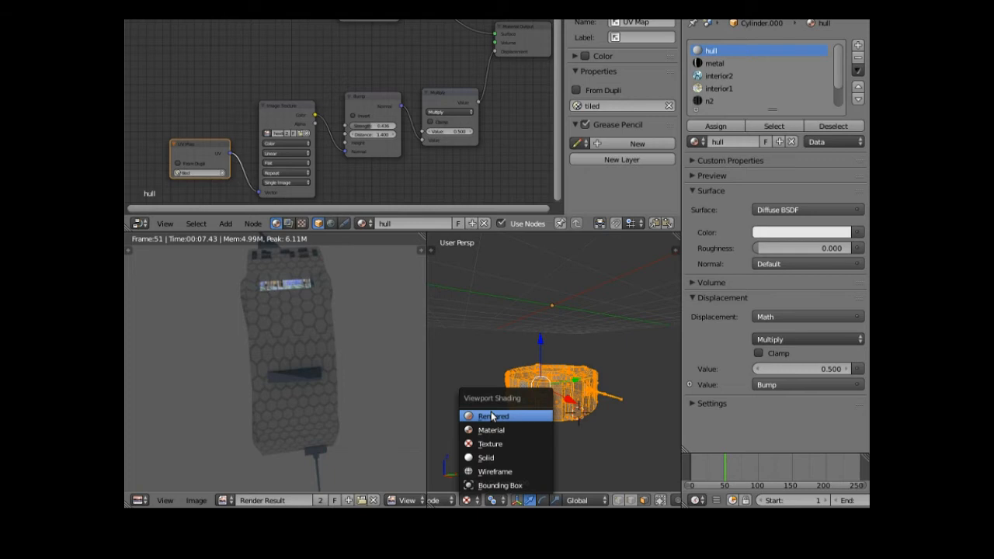
pyautogui.click(492, 417)
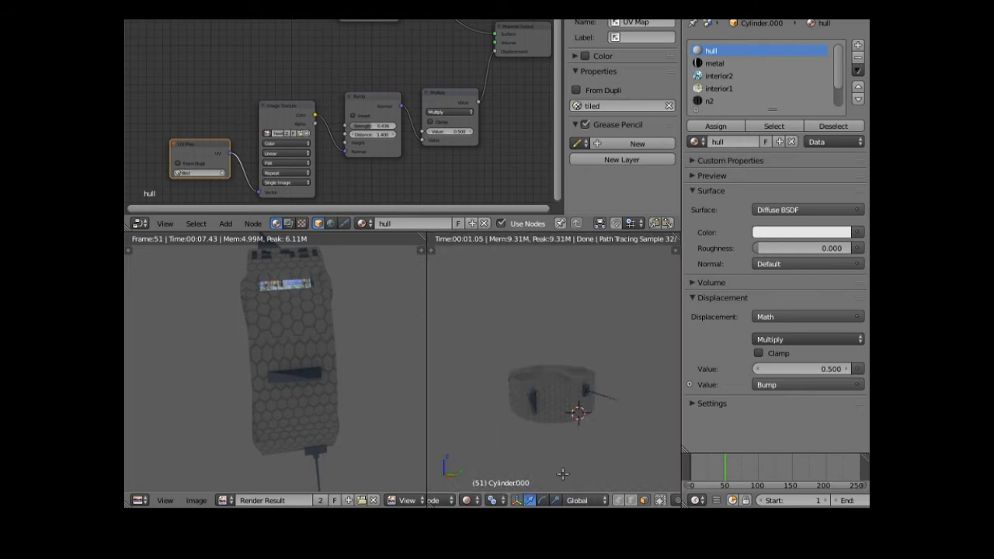
# Examine the hexagonal bump pattern on the hull from several sides in the rendered viewport.
pyautogui.scroll(6, 553, 466)
pyautogui.moveTo(560, 444)
pyautogui.mouseDown(button='middle')
pyautogui.moveTo(543, 400)
pyautogui.moveTo(522, 429)
pyautogui.moveTo(452, 458)
pyautogui.moveTo(548, 439)
pyautogui.mouseUp(button='middle')
pyautogui.scroll(-3, 542, 400)
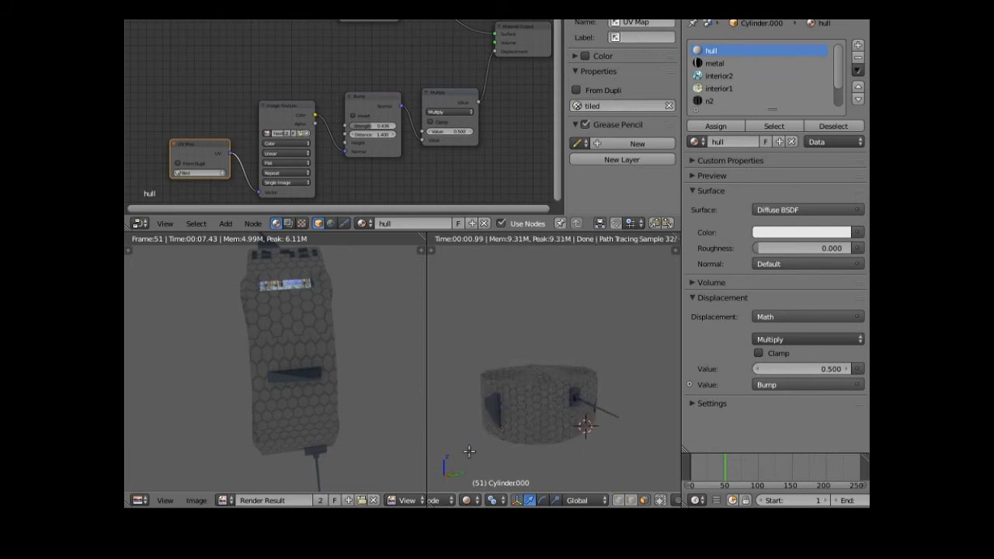
pyautogui.scroll(3, 480, 445)
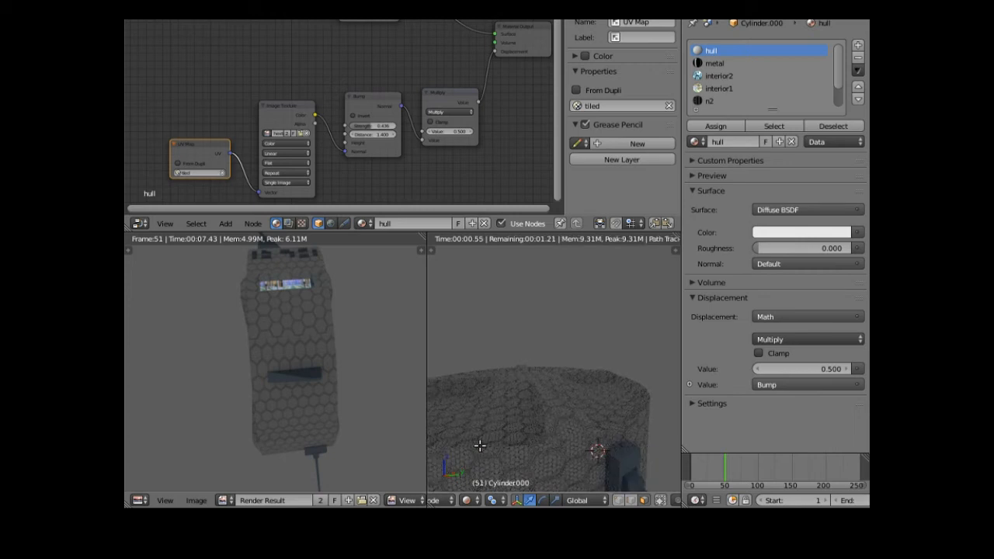
pyautogui.moveTo(490, 425); pyautogui.dragTo(559, 423, button='middle')
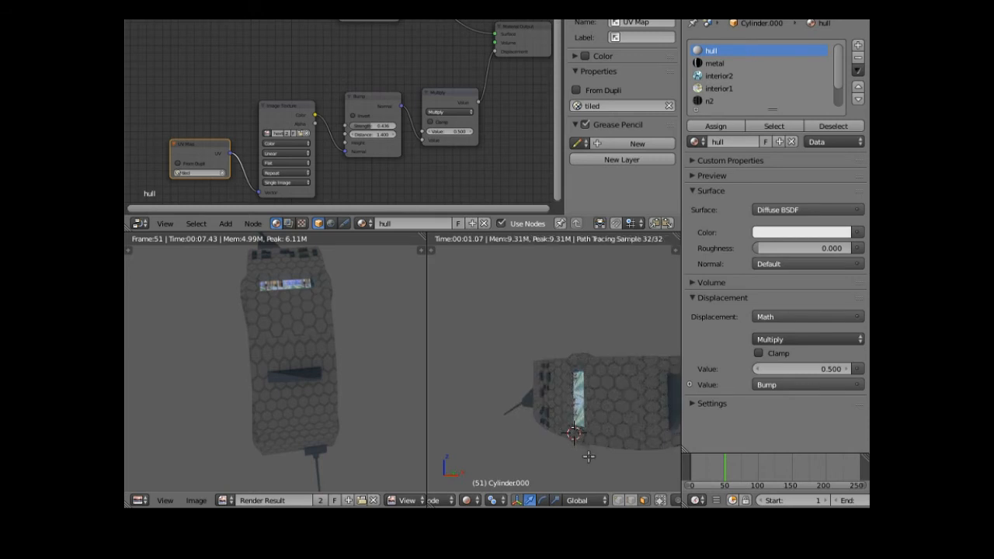
pyautogui.moveTo(589, 457); pyautogui.dragTo(566, 449, button='middle')
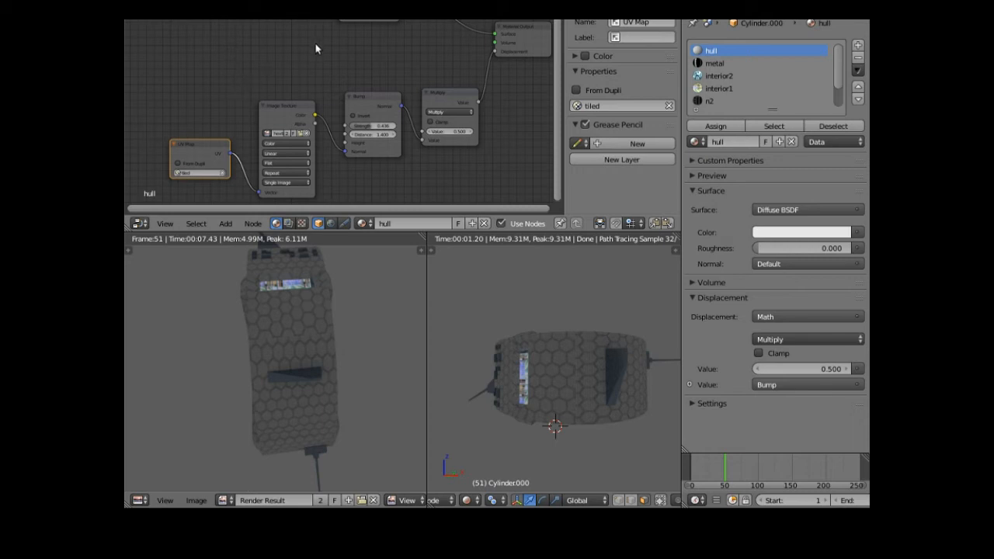
# Darken the hull material's diffuse colour to a dark grey.
pyautogui.scroll(-2, 316, 45)
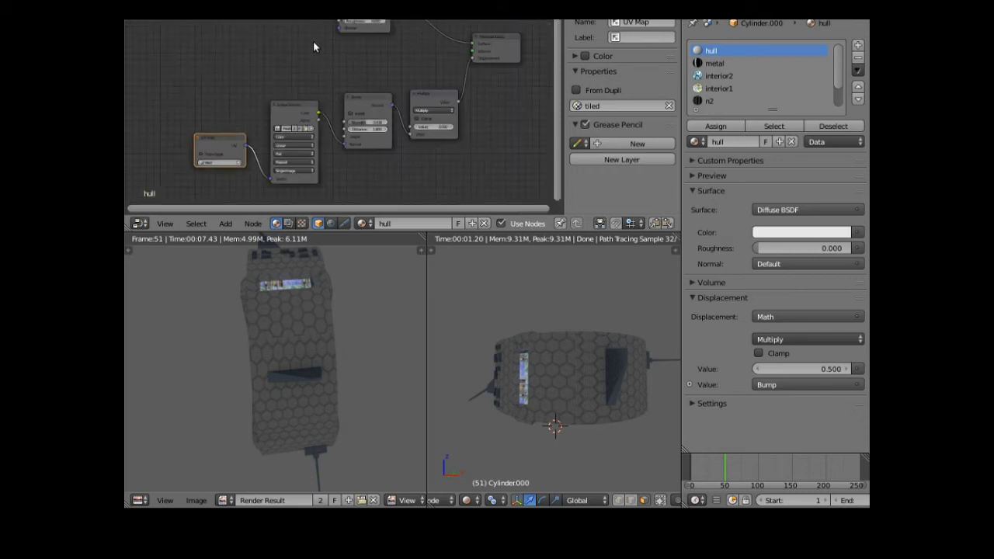
pyautogui.scroll(-1, 345, 22)
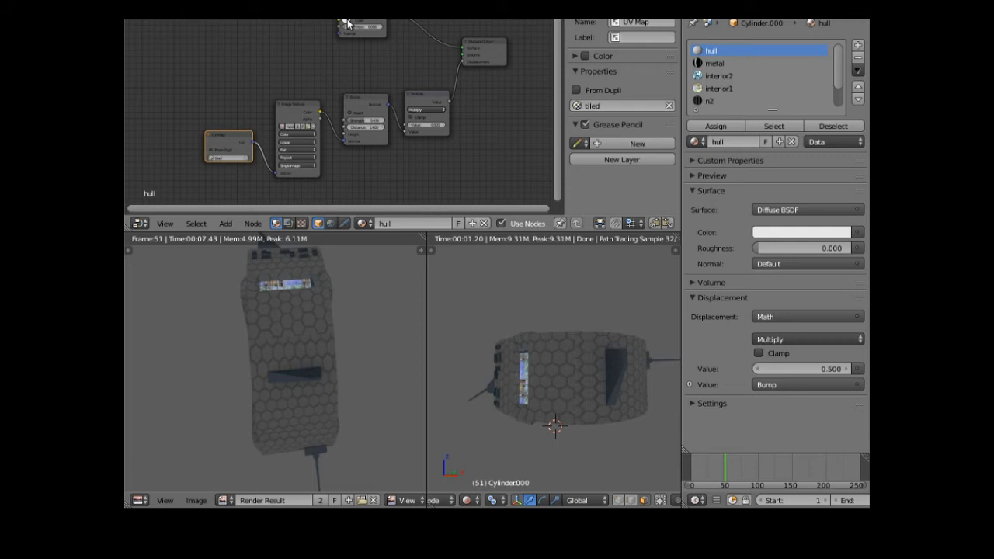
pyautogui.click(347, 24)
pyautogui.moveTo(397, 36); pyautogui.dragTo(396, 50)
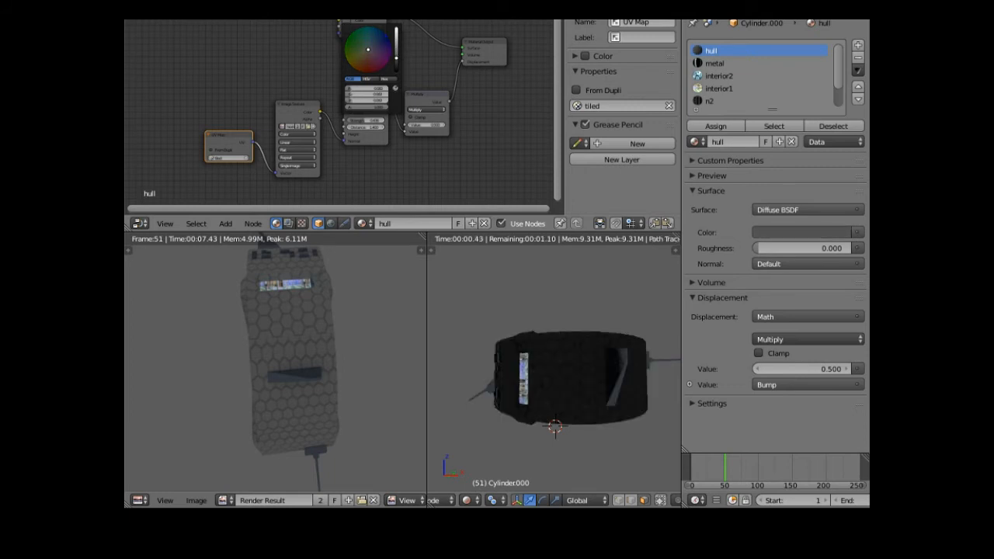
# Tint the hull material's diffuse colour towards a dark blue-grey and move the Diffuse BSDF node away from the Material Output.
pyautogui.click(371, 48)
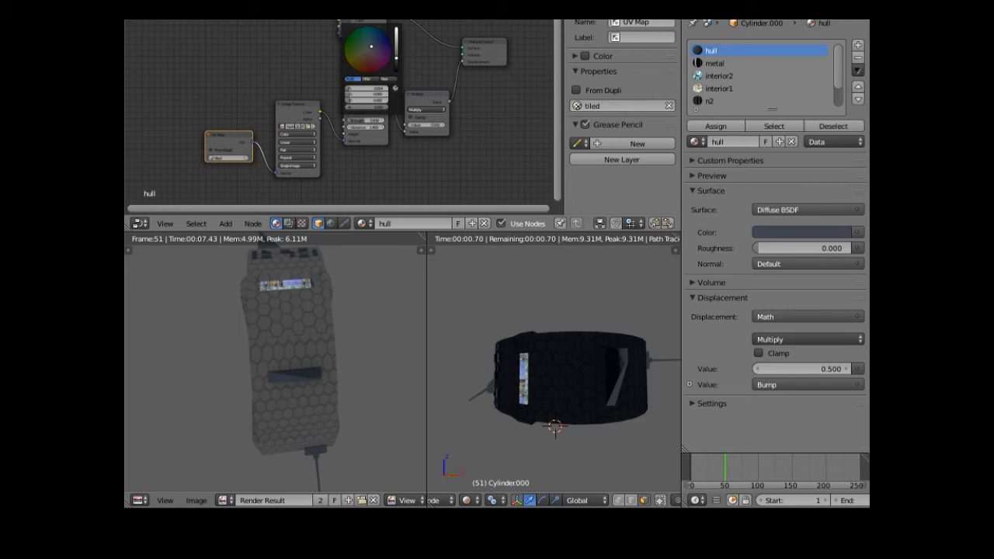
pyautogui.click(410, 28)
pyautogui.moveTo(372, 21); pyautogui.dragTo(303, 24)
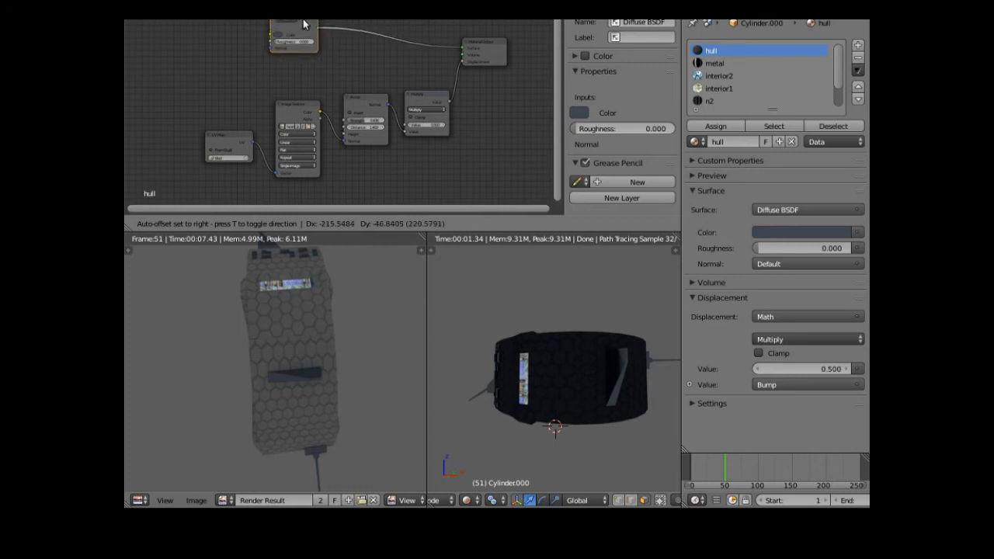
pyautogui.moveTo(302, 24); pyautogui.dragTo(302, 24)
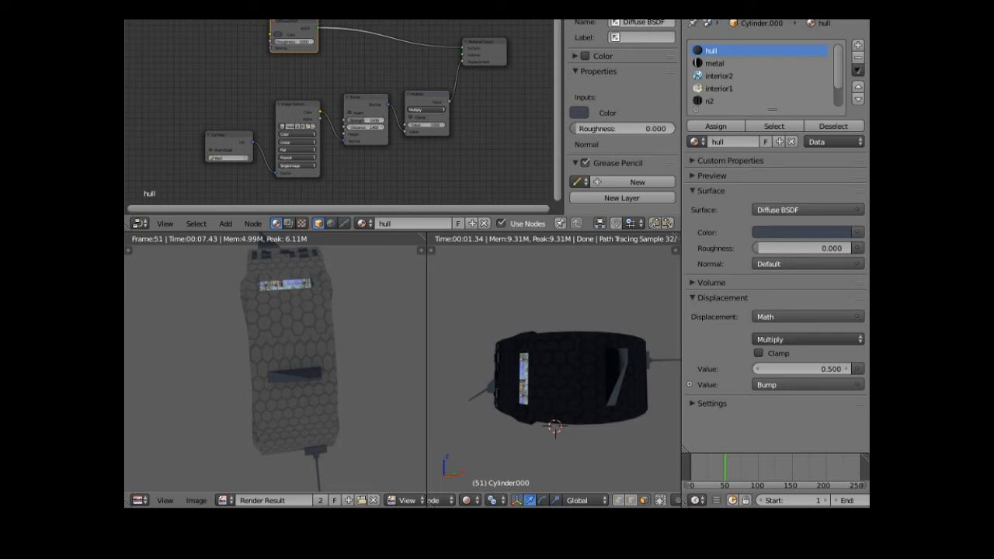
# Insert a Mix Shader node between the Diffuse BSDF and the Material Output.
pyautogui.click(231, 225)
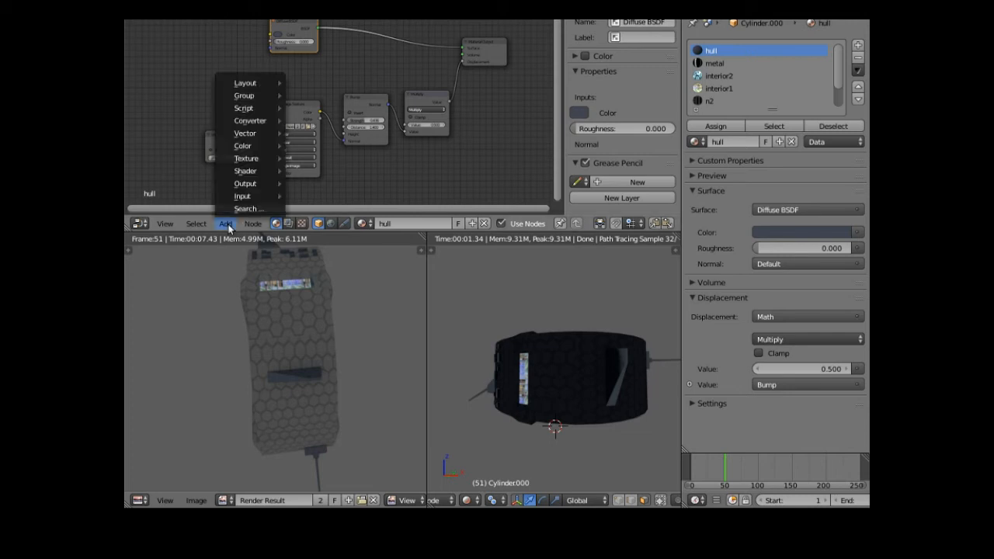
pyautogui.moveTo(258, 172)
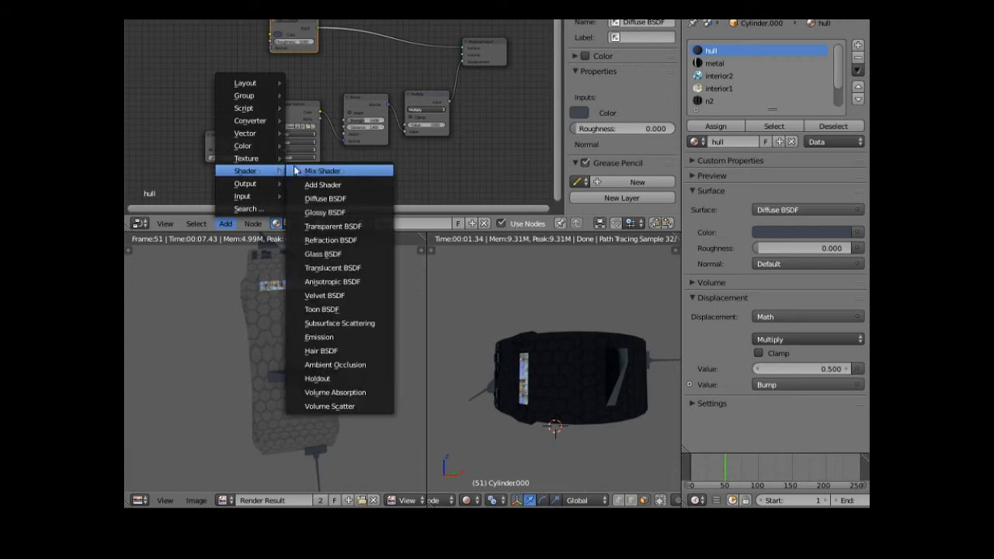
pyautogui.click(322, 173)
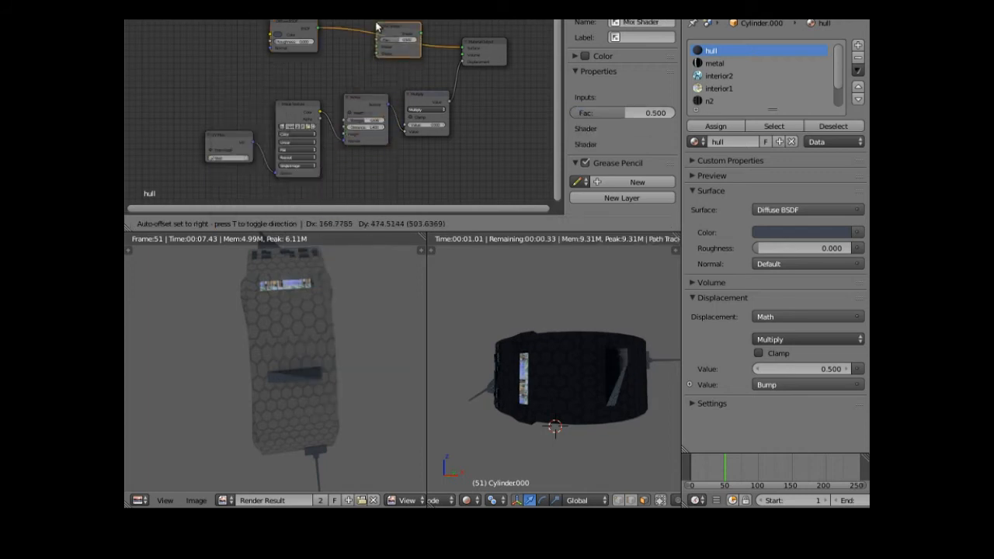
pyautogui.click(381, 27)
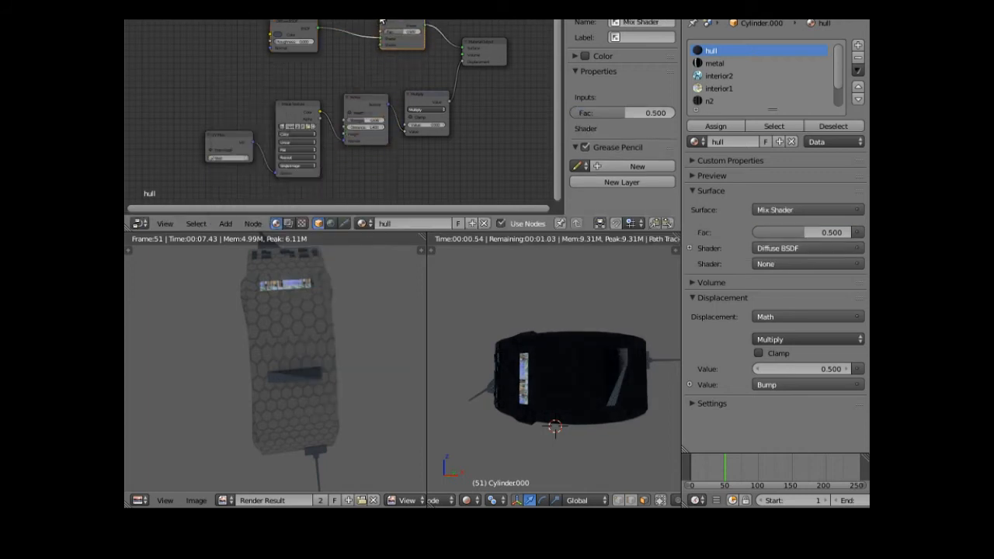
# Add a Glossy BSDF node below the Diffuse BSDF and connect it to the Mix Shader's second shader input.
pyautogui.click(227, 223)
pyautogui.moveTo(259, 133)
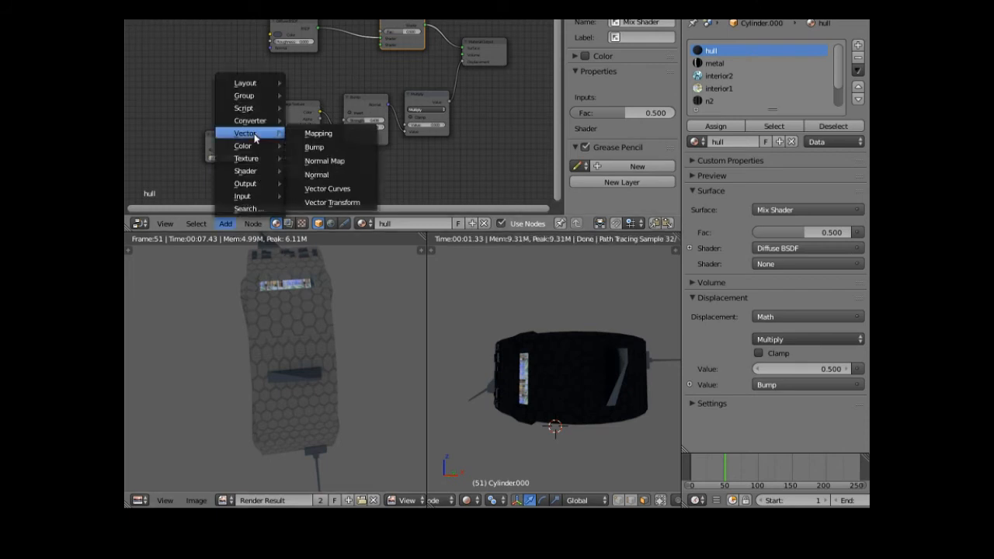
pyautogui.moveTo(258, 171)
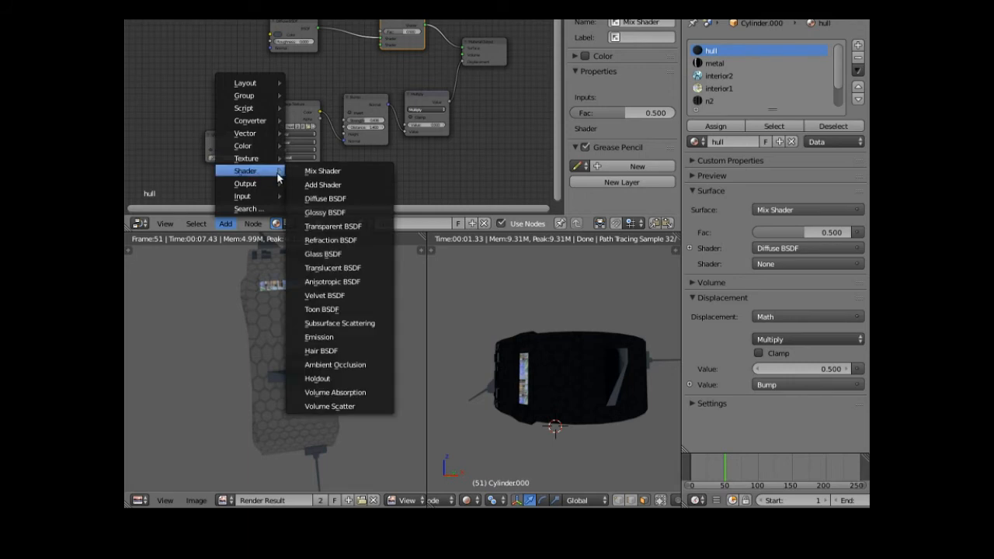
pyautogui.click(322, 214)
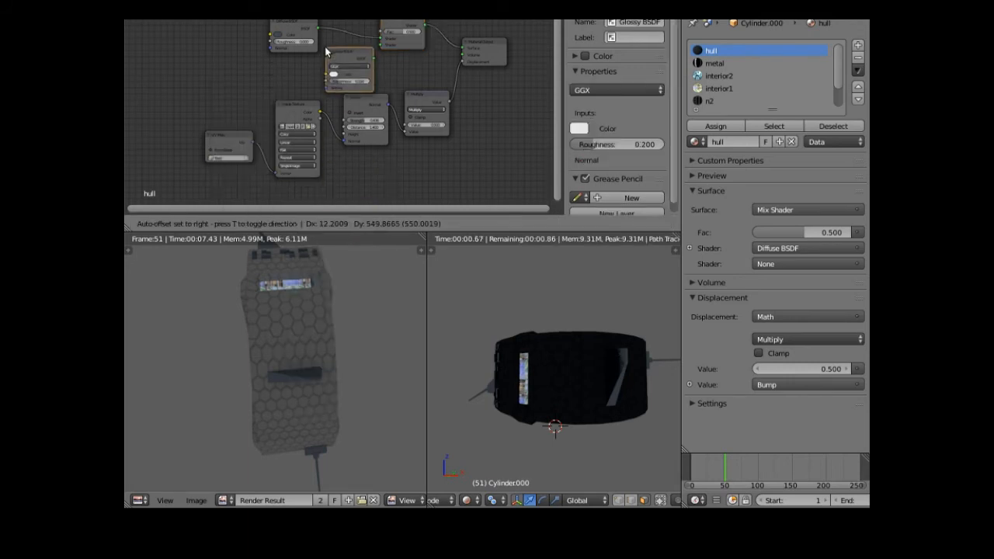
pyautogui.click(320, 39)
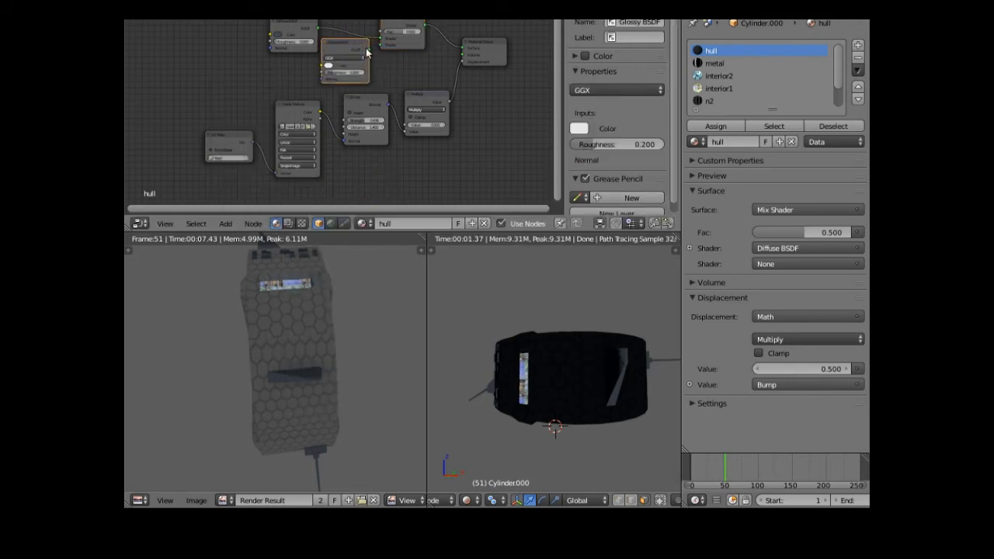
pyautogui.moveTo(370, 52); pyautogui.dragTo(382, 42)
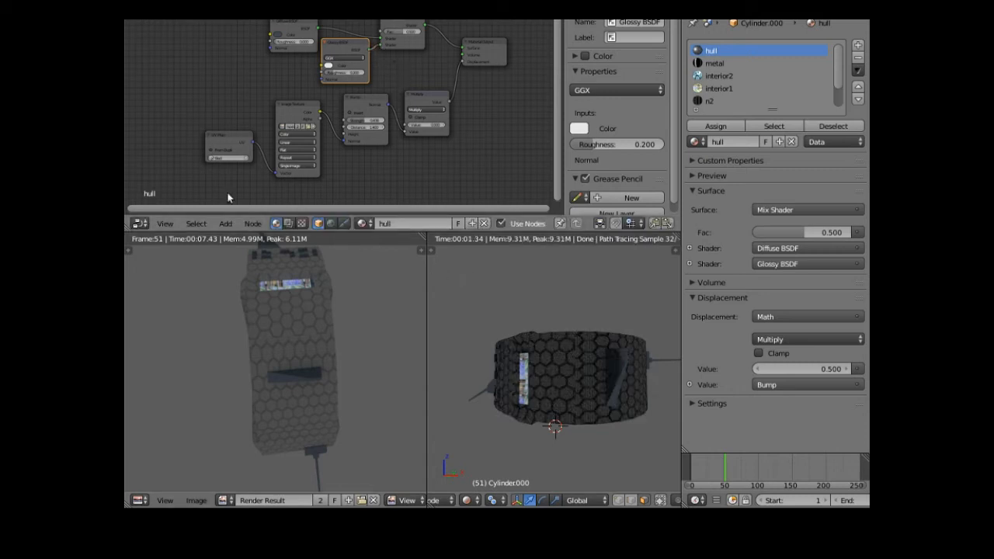
# Render the current frame and examine the glossy hexagonal hull pattern up close.
pyautogui.click(194, 6)
pyautogui.click(204, 11)
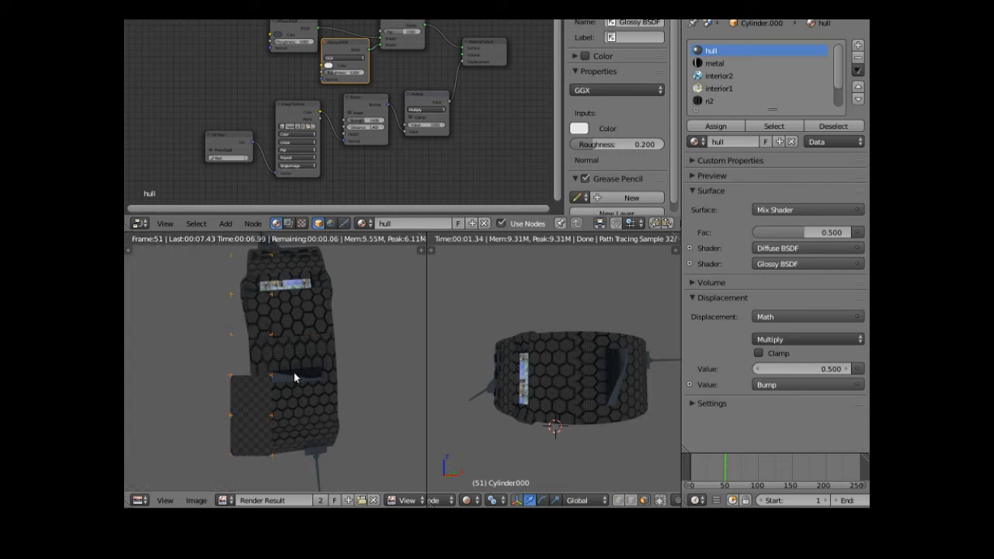
pyautogui.scroll(5, 293, 378)
pyautogui.scroll(-5, 293, 377)
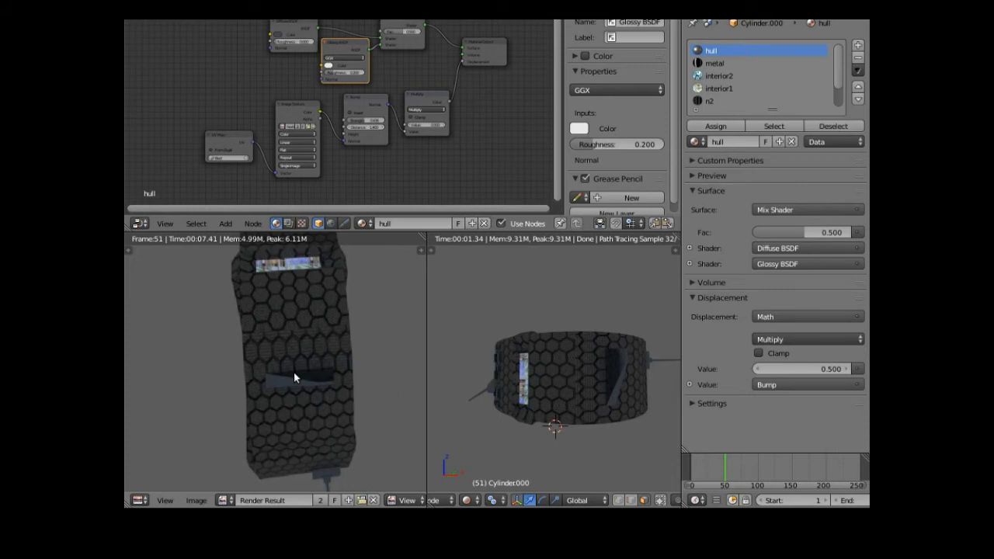
pyautogui.scroll(4, 294, 377)
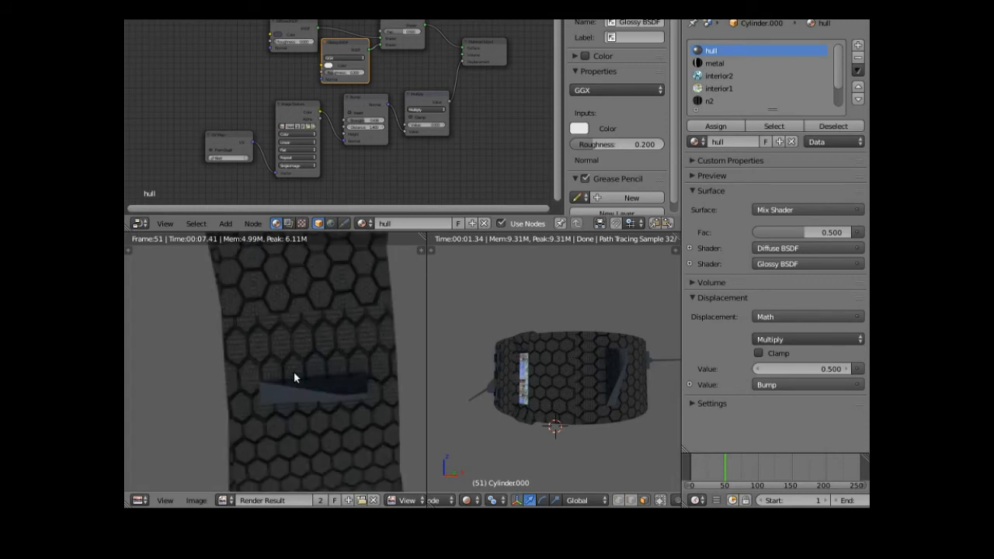
pyautogui.scroll(1, 386, 296)
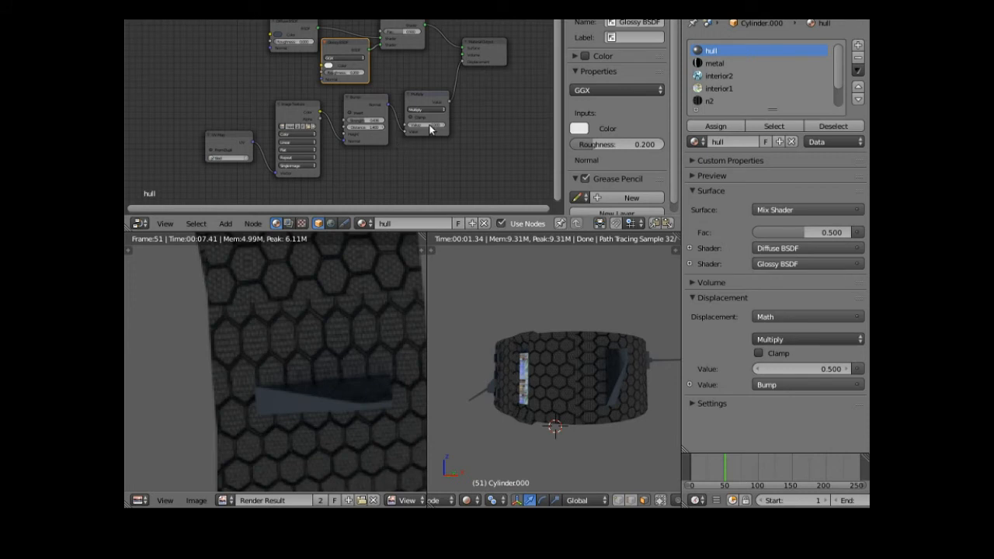
# Set the Multiply node's value to 0.300 to weaken the hull's displacement.
pyautogui.click(427, 125)
pyautogui.click(413, 134)
pyautogui.click(408, 127)
pyautogui.click(409, 127)
# Reduce the Bump node's distance to 1.000 and its strength to 0.100.
pyautogui.click(350, 127)
pyautogui.click(349, 127)
pyautogui.click(349, 127)
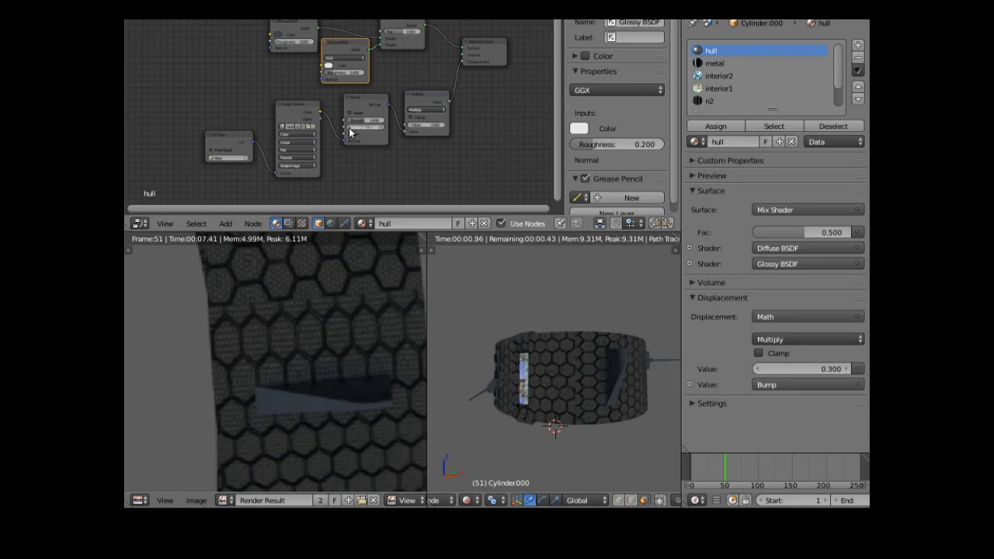
pyautogui.click(350, 128)
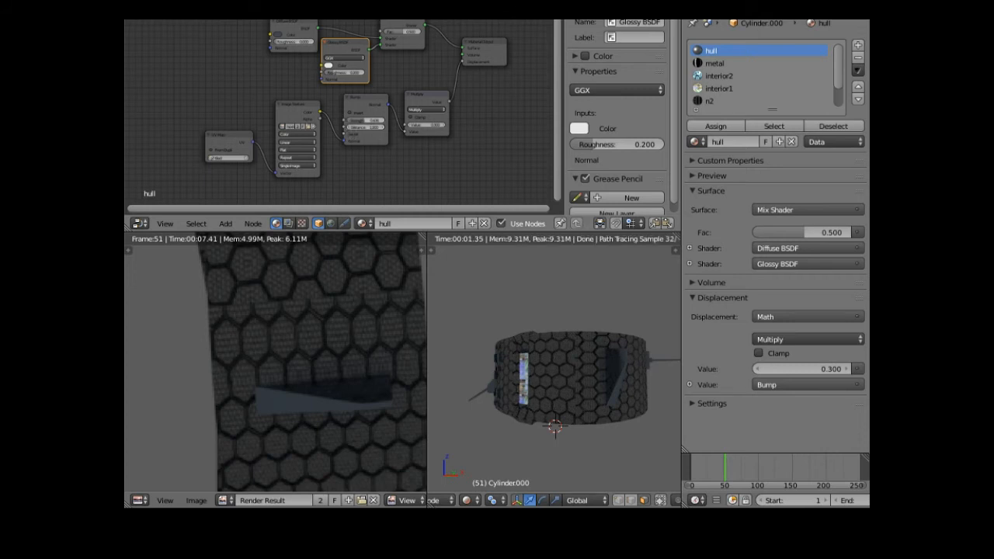
pyautogui.click(367, 127)
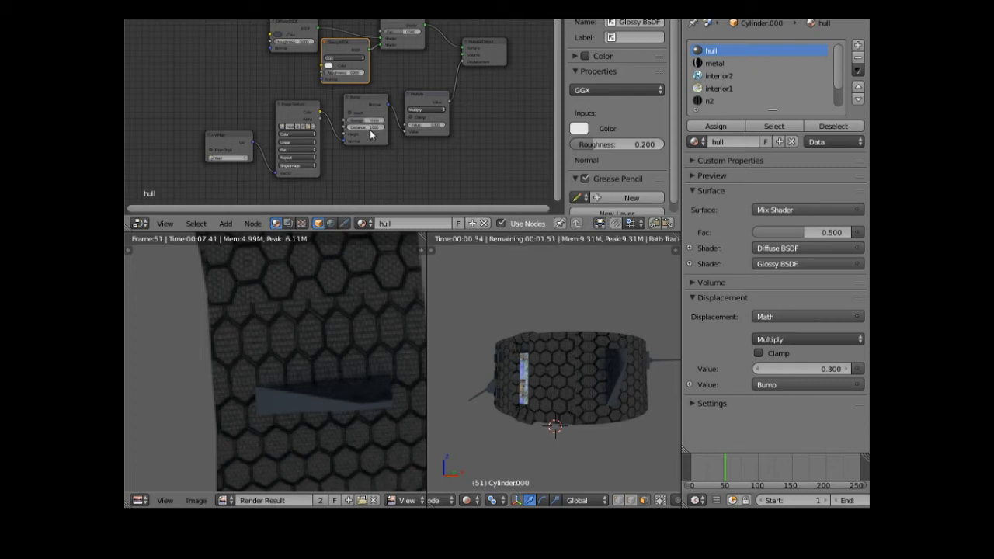
pyautogui.click(378, 121)
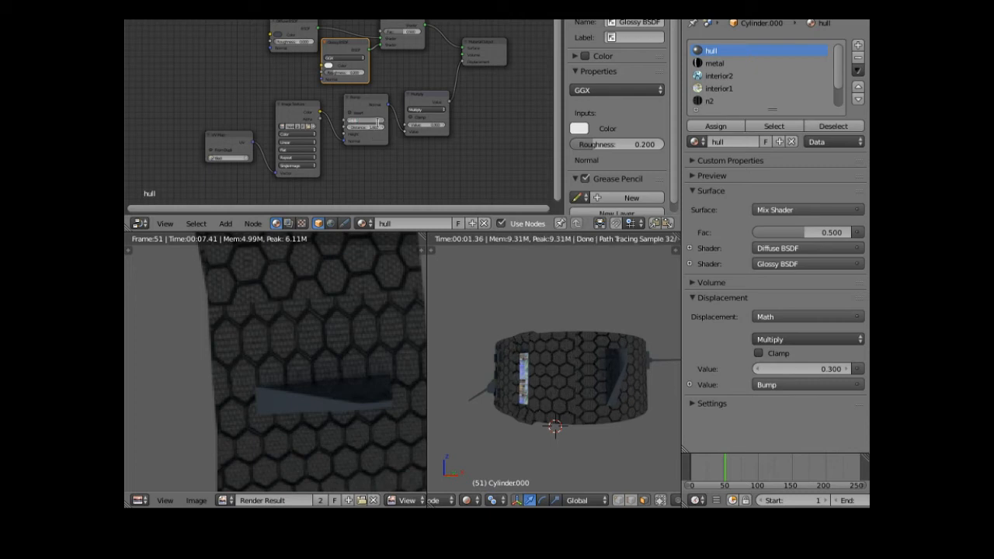
pyautogui.press('Return')
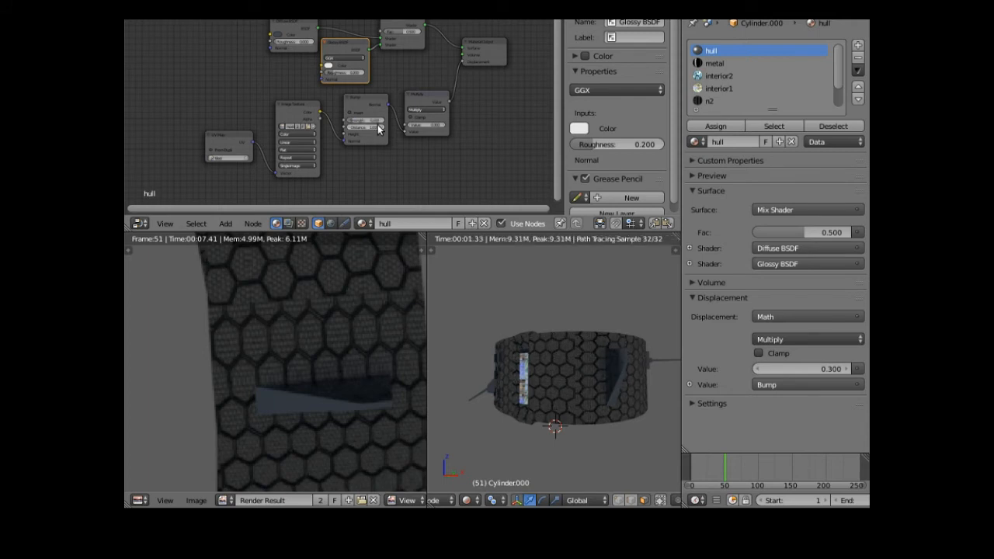
# Render the current frame again and inspect the hull with the softened bump settings.
pyautogui.click(190, 6)
pyautogui.click(213, 8)
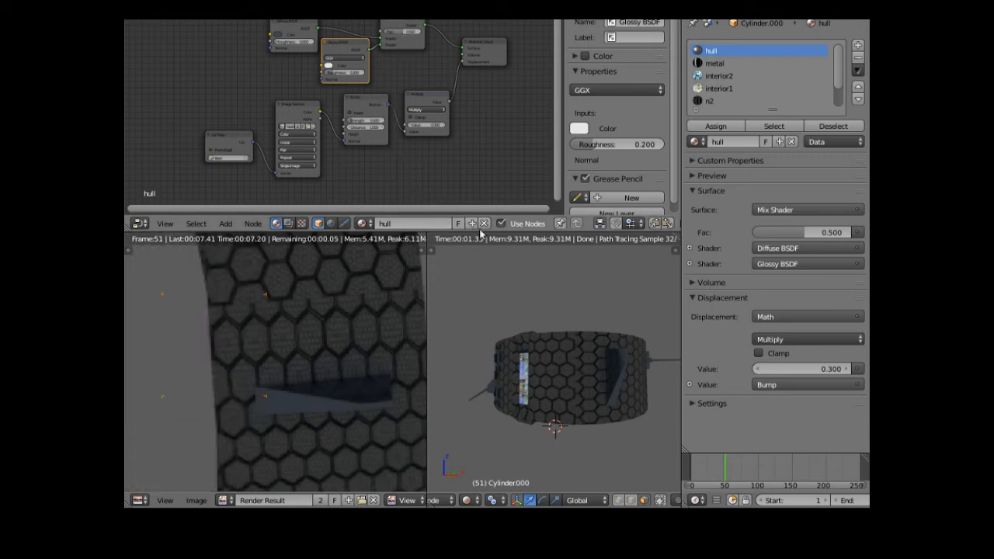
pyautogui.scroll(-3, 489, 295)
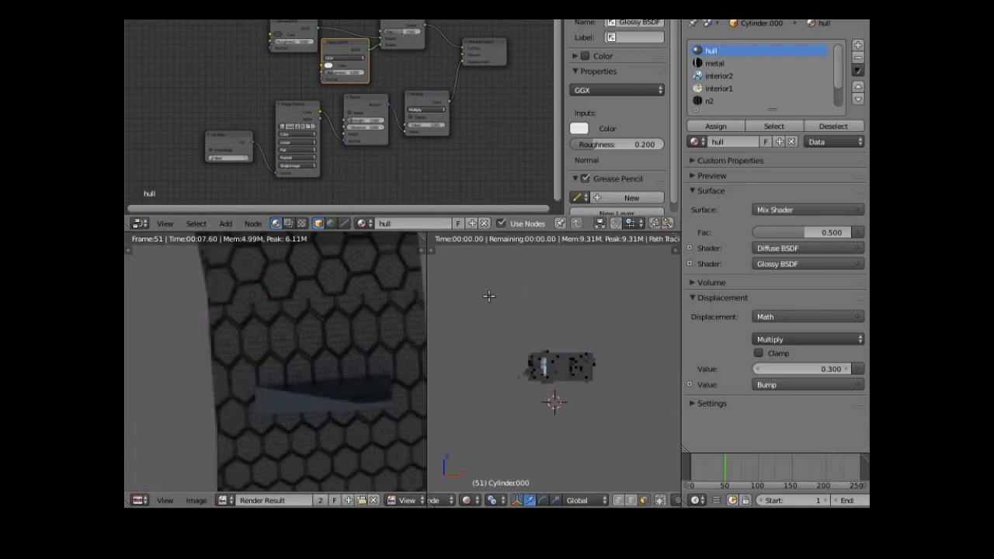
pyautogui.scroll(2, 489, 296)
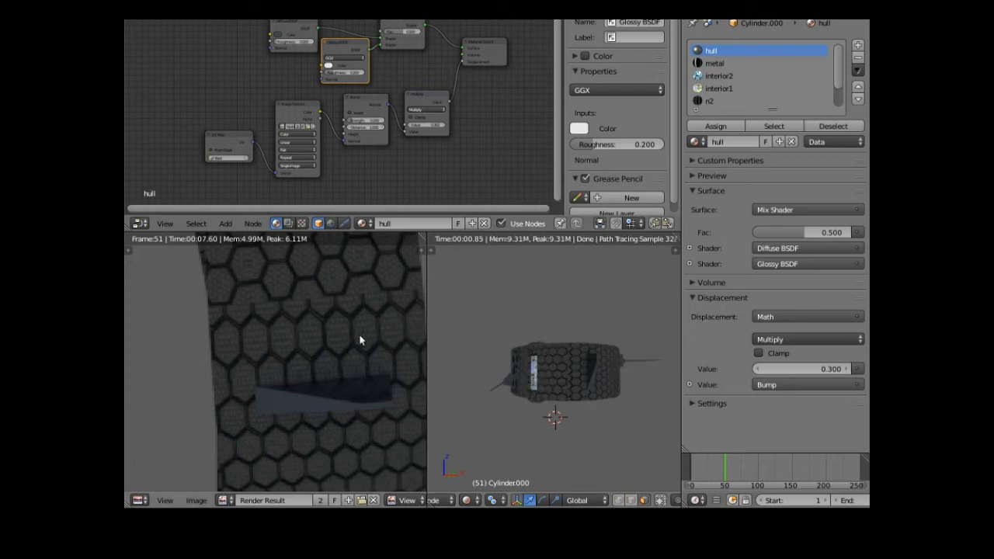
pyautogui.scroll(-2, 346, 341)
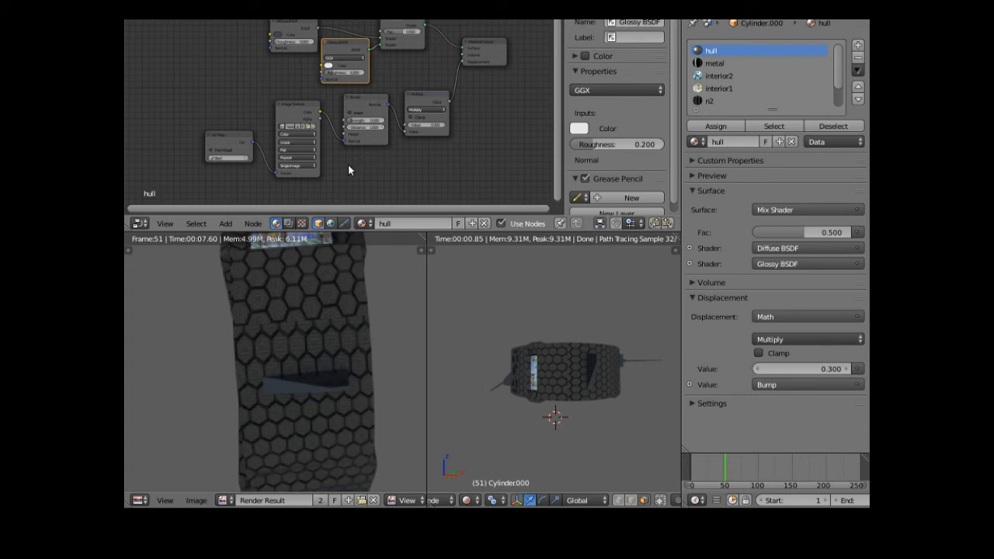
# Reposition the Glossy BSDF node in the space between the Diffuse BSDF and Bump nodes.
pyautogui.press('g')
pyautogui.click(331, 22)
pyautogui.moveTo(342, 32); pyautogui.dragTo(351, 45)
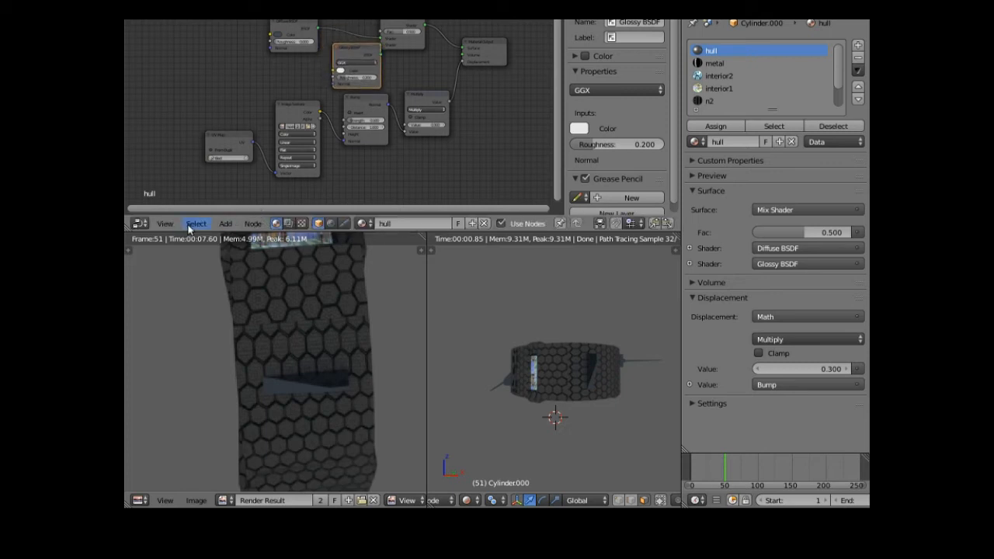
# Add a second UV Map node in the empty space before the Diffuse BSDF.
pyautogui.click(227, 223)
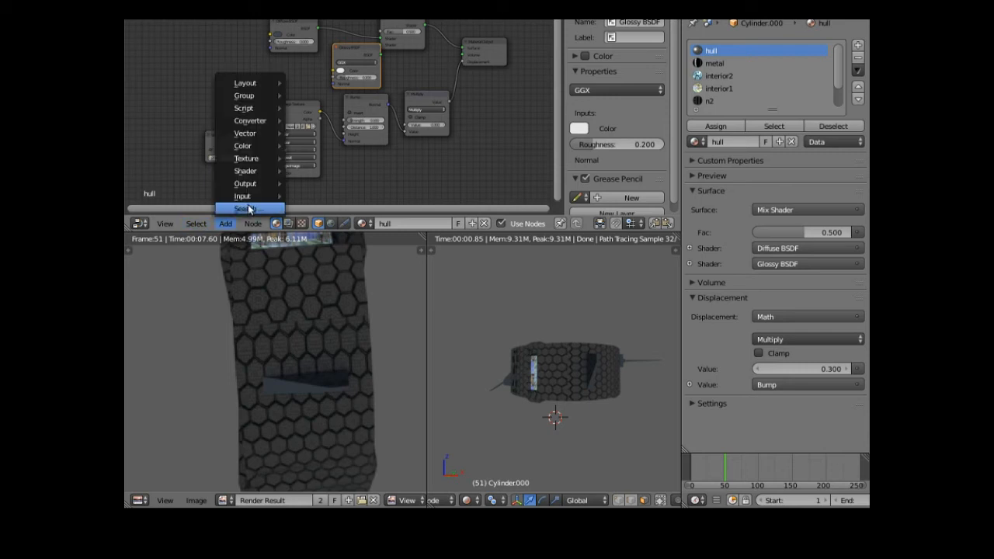
pyautogui.moveTo(243, 196)
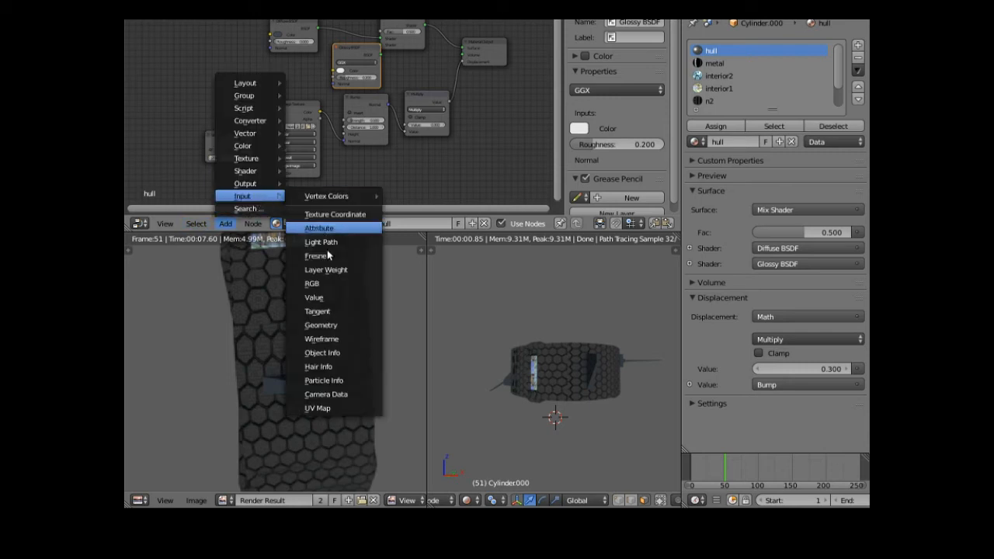
pyautogui.click(325, 412)
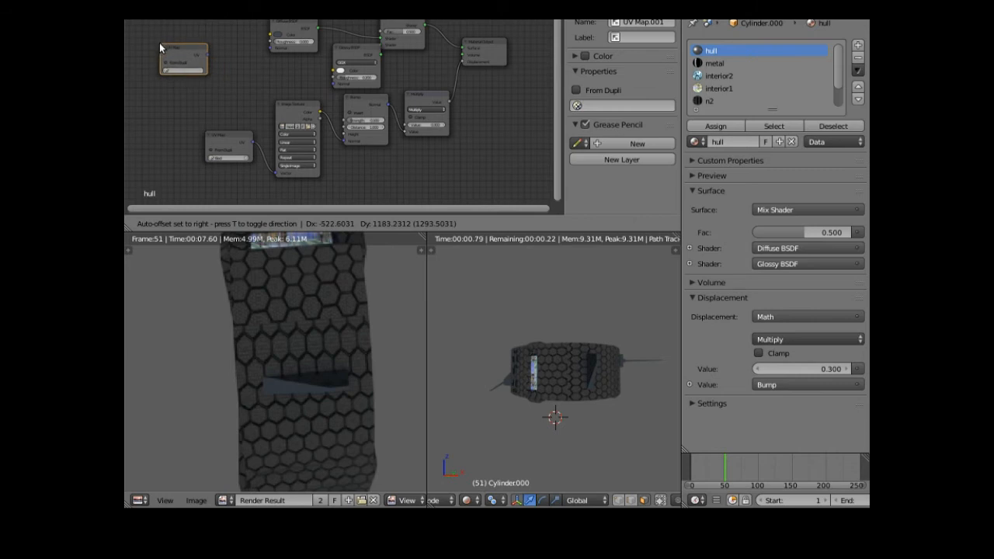
pyautogui.click(169, 82)
# Assign the number UV map to the new UV Map node and move the node farther from the Diffuse BSDF.
pyautogui.click(168, 81)
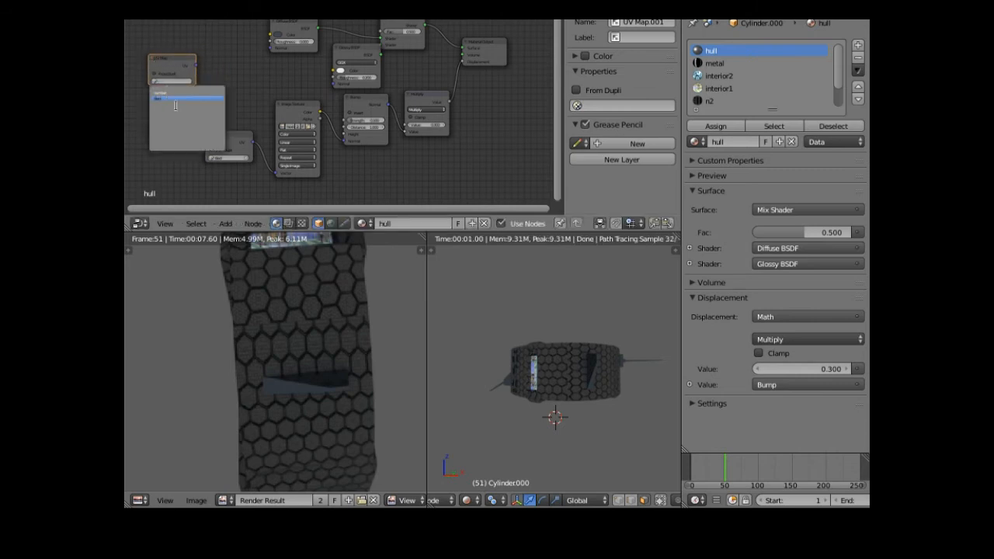
pyautogui.click(182, 175)
pyautogui.scroll(3, 182, 175)
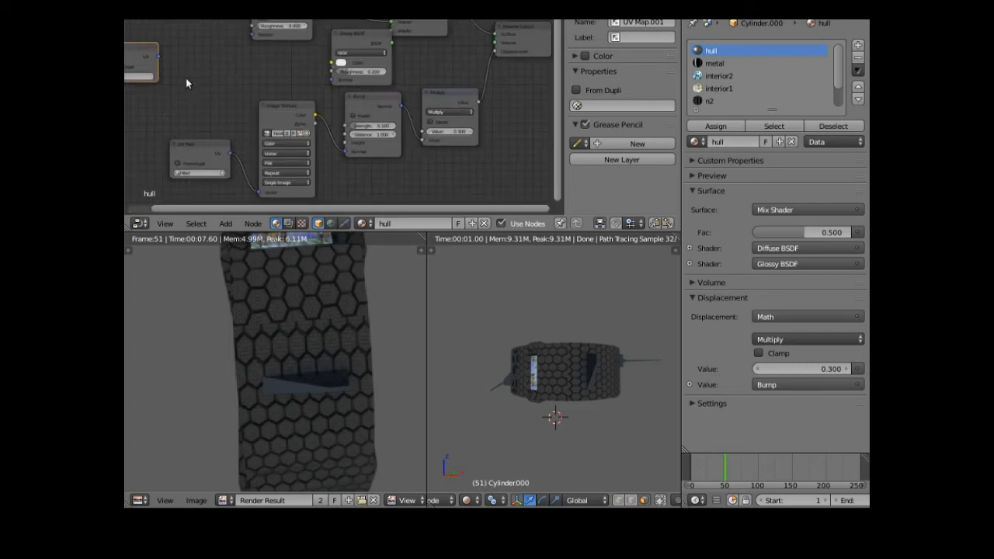
pyautogui.moveTo(191, 65); pyautogui.dragTo(381, 111, button='middle')
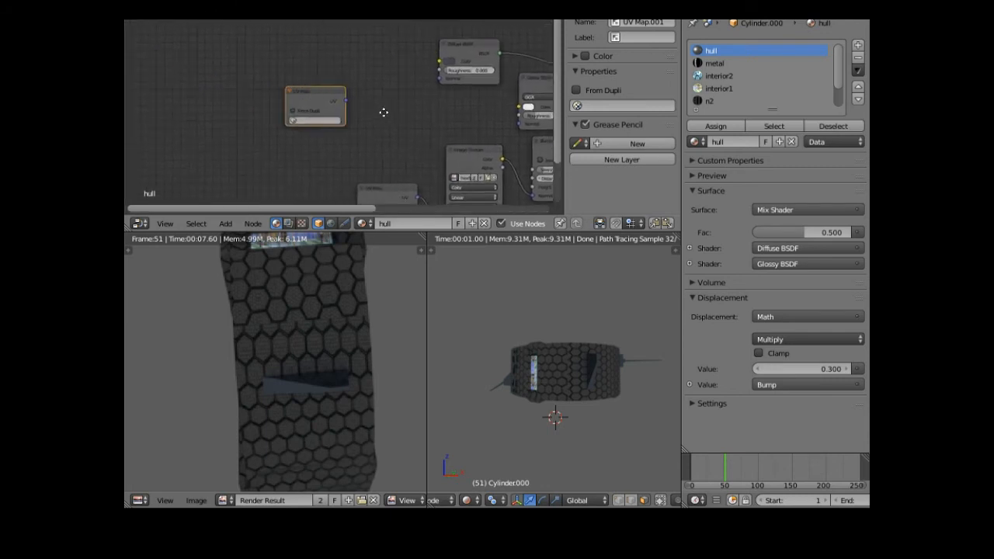
pyautogui.click(304, 121)
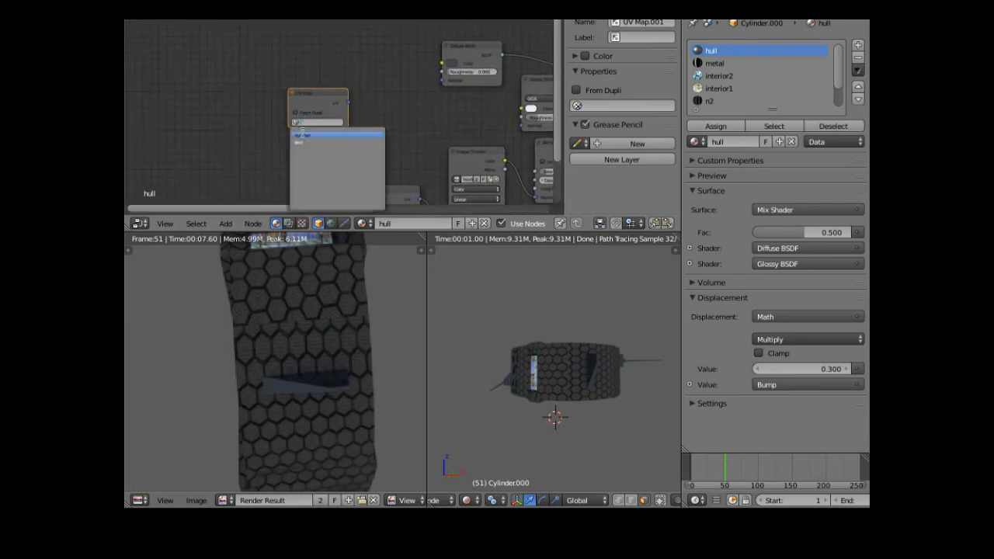
pyautogui.click(303, 136)
pyautogui.moveTo(335, 99); pyautogui.dragTo(286, 89)
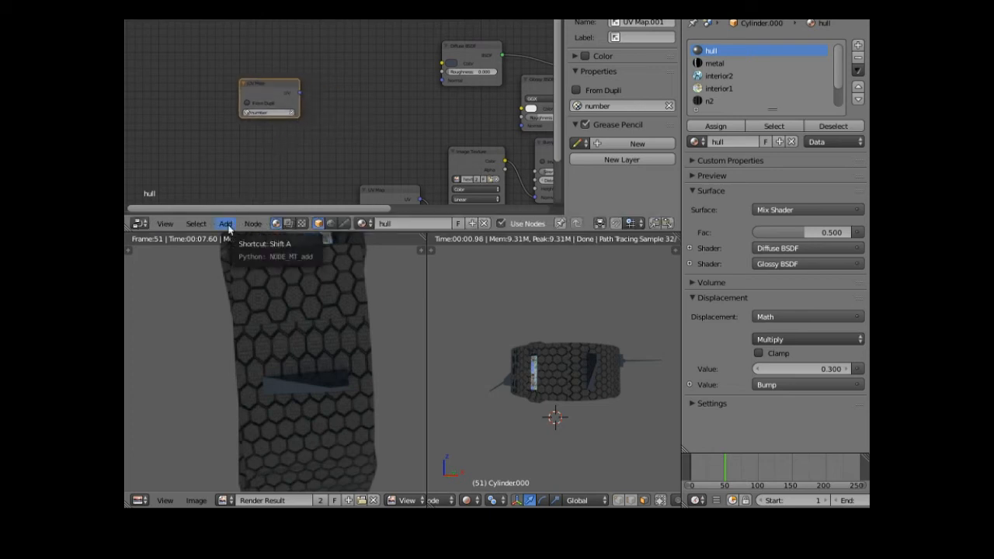
# Add a Mapping node after the number UV Map node, link the UV output to its Vector input and space the two nodes apart.
pyautogui.click(226, 223)
pyautogui.moveTo(268, 133)
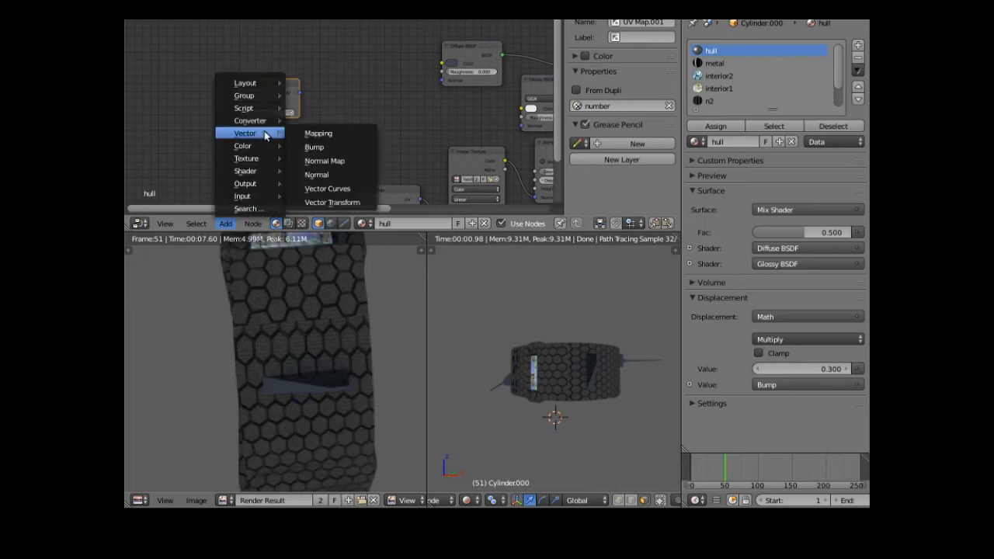
pyautogui.click(311, 134)
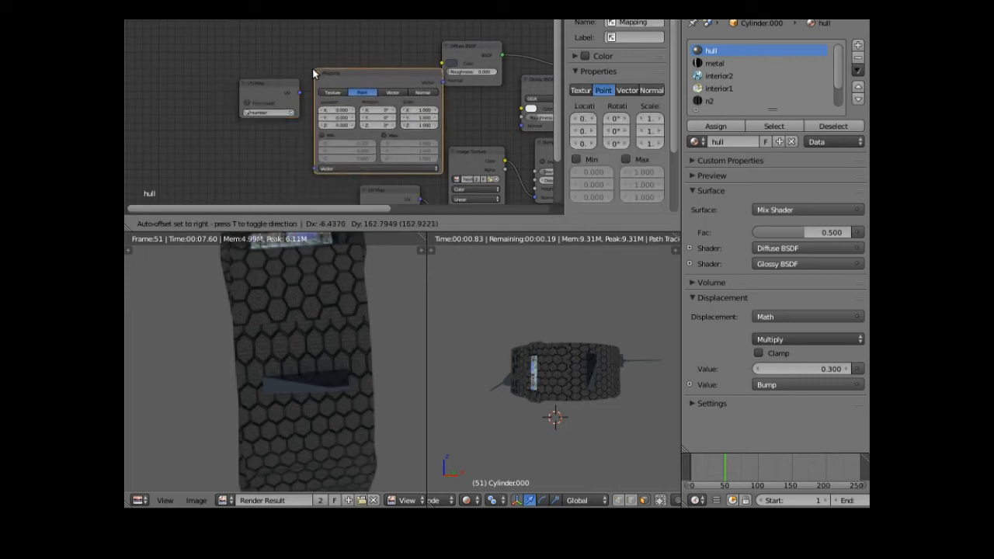
pyautogui.click(302, 68)
pyautogui.moveTo(284, 87); pyautogui.dragTo(235, 76)
pyautogui.moveTo(345, 70); pyautogui.dragTo(312, 52)
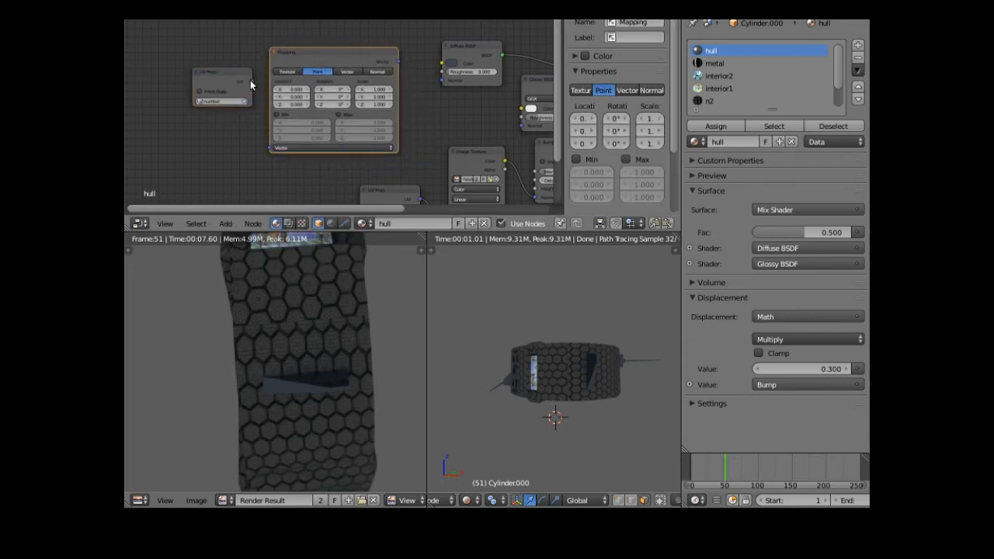
pyautogui.moveTo(252, 81); pyautogui.dragTo(273, 148)
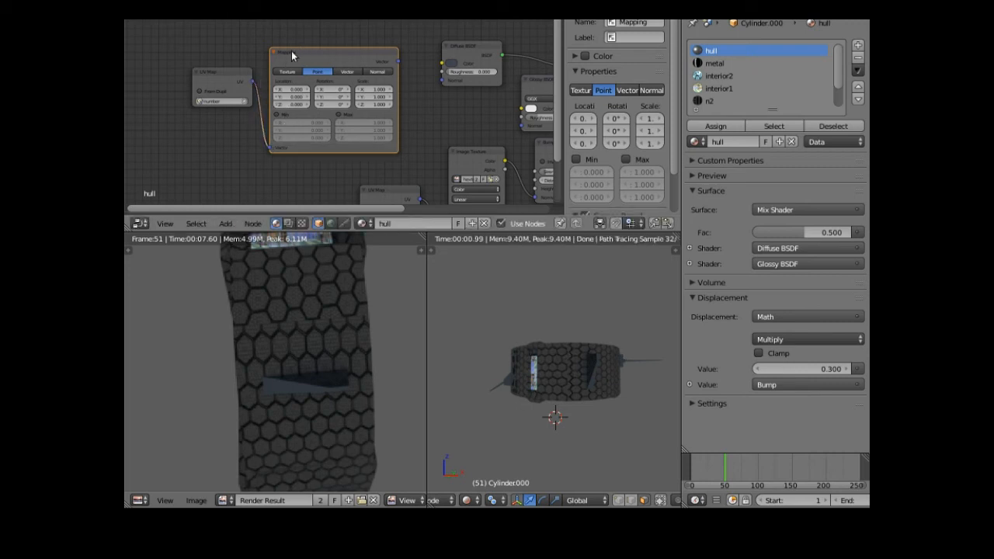
pyautogui.moveTo(241, 72); pyautogui.dragTo(205, 90)
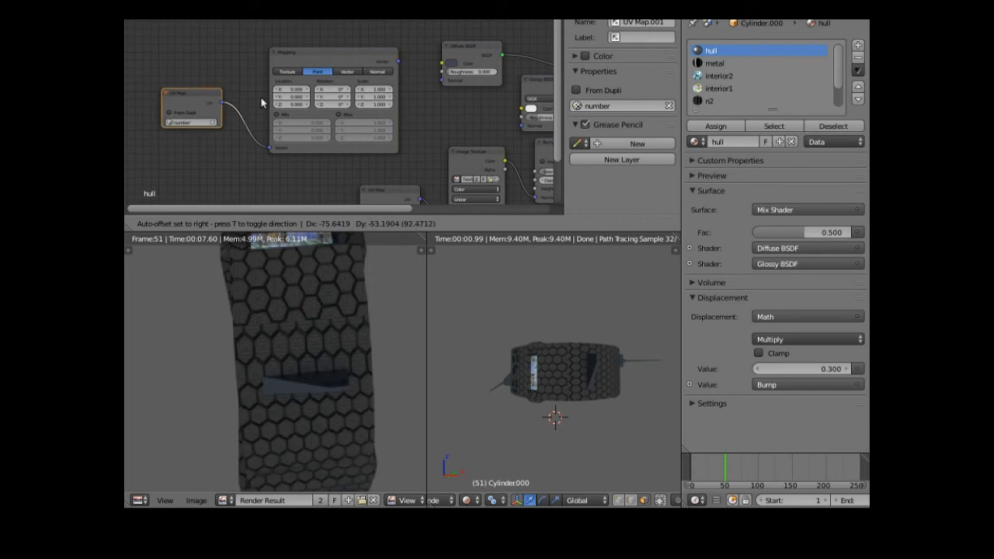
# Enable the Min and Max limits on the Mapping node and move it closer to the UV Map node.
pyautogui.click(277, 114)
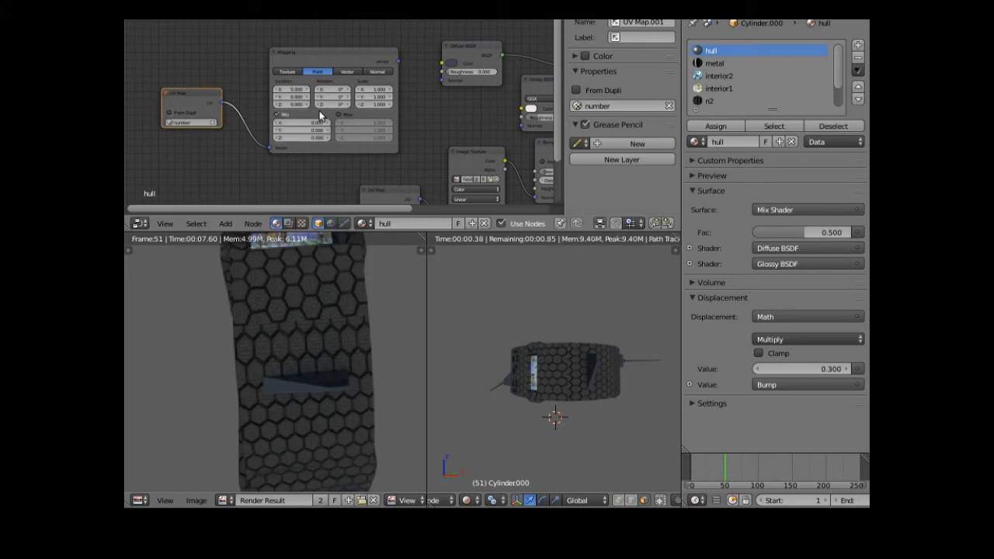
pyautogui.click(340, 114)
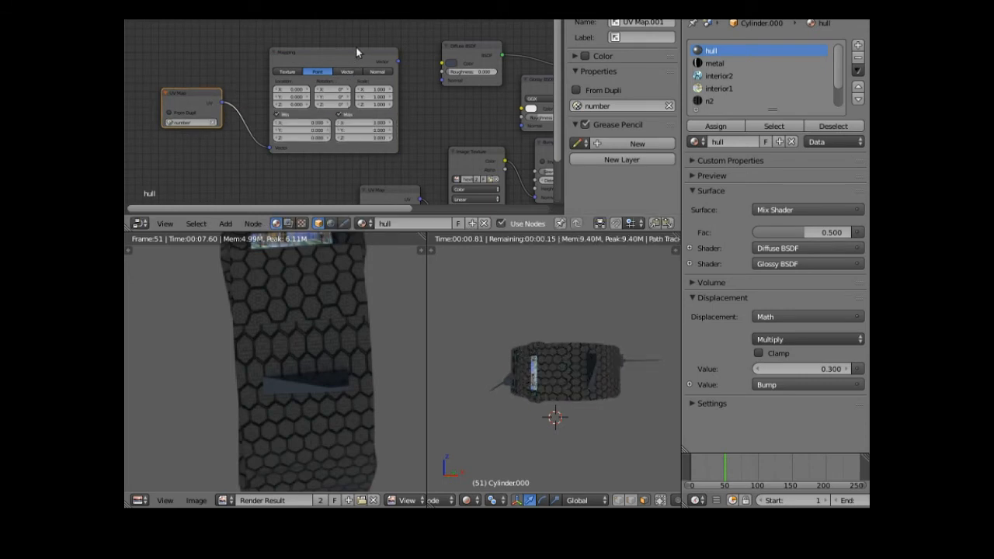
pyautogui.click(348, 50)
pyautogui.moveTo(347, 44); pyautogui.dragTo(318, 55)
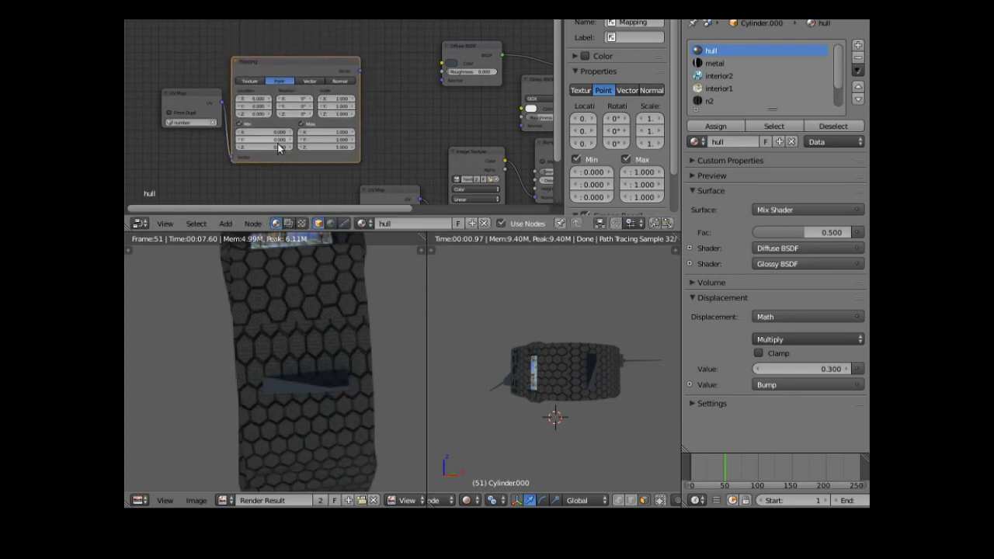
# Add an Image Texture node using n4.png and feed its Vector input from the Mapping node.
pyautogui.click(229, 226)
pyautogui.moveTo(261, 105)
pyautogui.moveTo(263, 159)
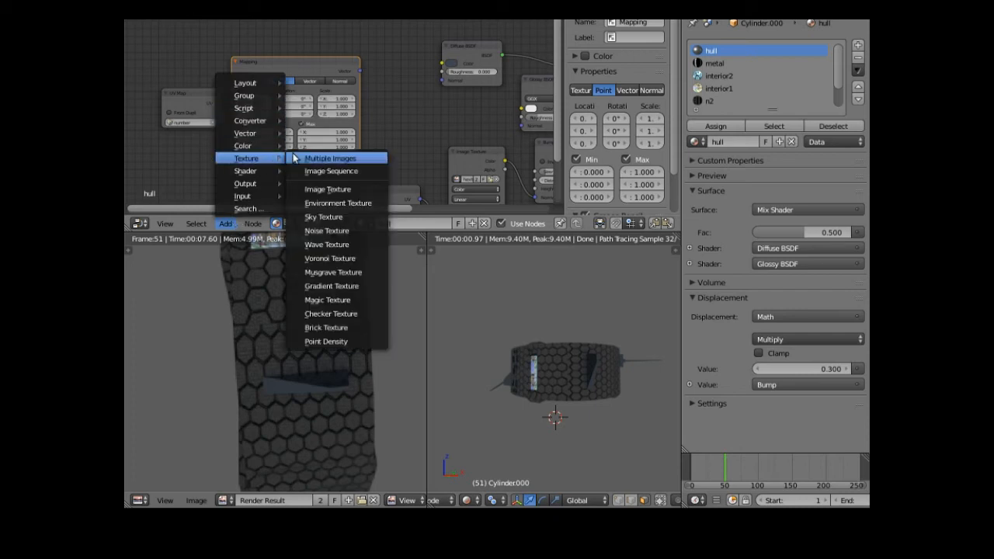
pyautogui.click(337, 189)
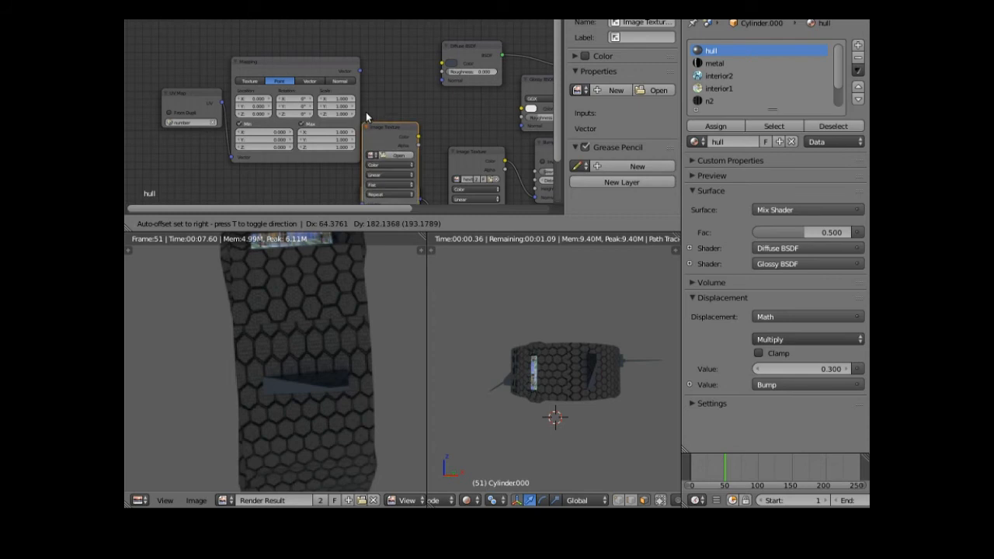
pyautogui.click(378, 83)
pyautogui.moveTo(360, 70); pyautogui.dragTo(381, 163)
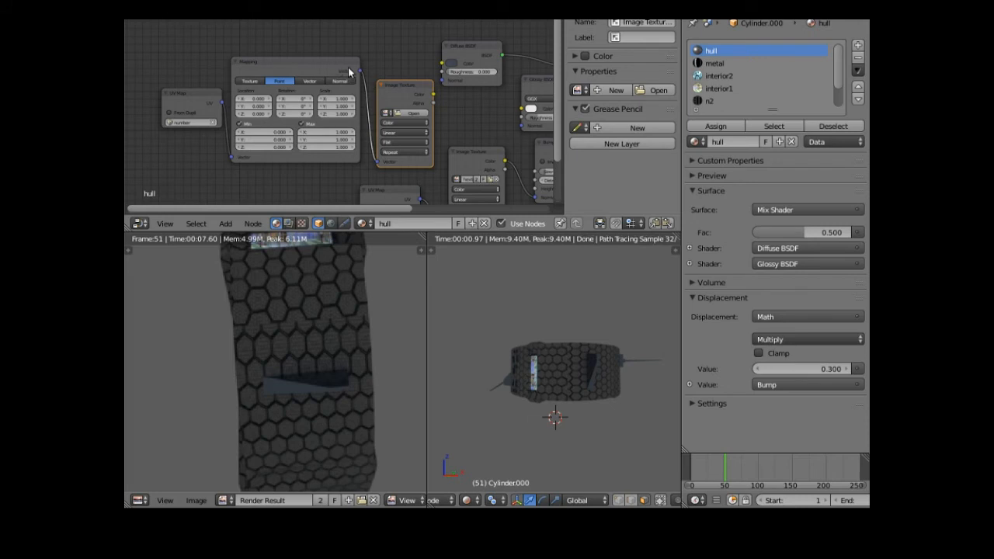
pyautogui.click(387, 114)
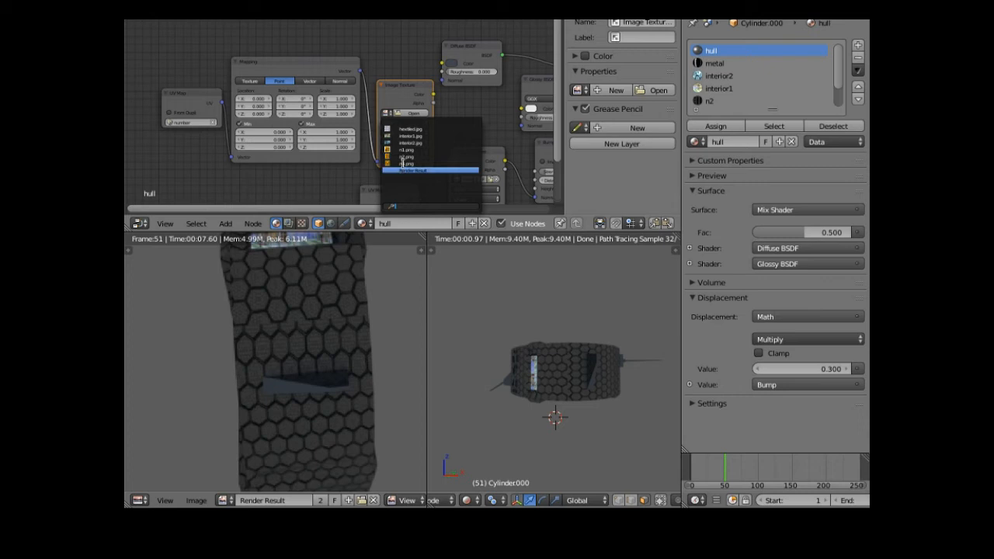
pyautogui.click(404, 164)
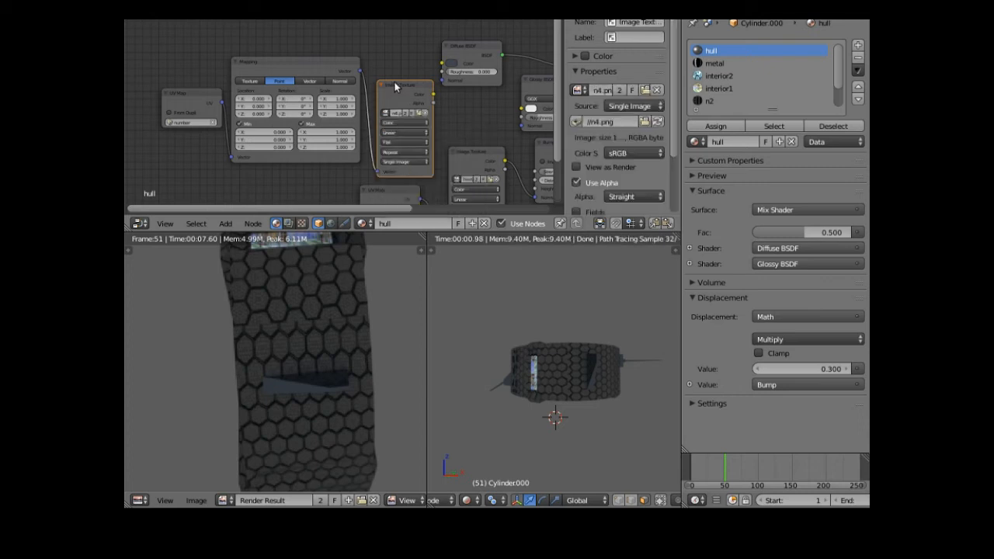
# Rearrange the UV Map, Mapping, Image Texture and Diffuse BSDF nodes to open up space before the Diffuse BSDF.
pyautogui.click(194, 95)
pyautogui.moveTo(194, 94)
pyautogui.mouseDown()
pyautogui.moveTo(175, 113)
pyautogui.moveTo(173, 139)
pyautogui.mouseUp()
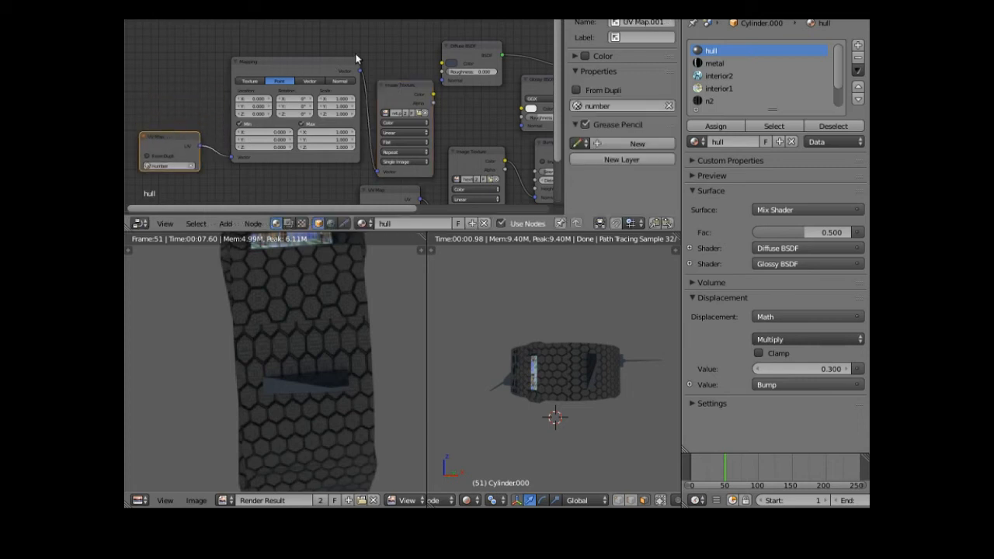
pyautogui.moveTo(396, 84); pyautogui.dragTo(390, 77)
pyautogui.moveTo(332, 58); pyautogui.dragTo(269, 14)
pyautogui.moveTo(383, 78); pyautogui.dragTo(361, 67)
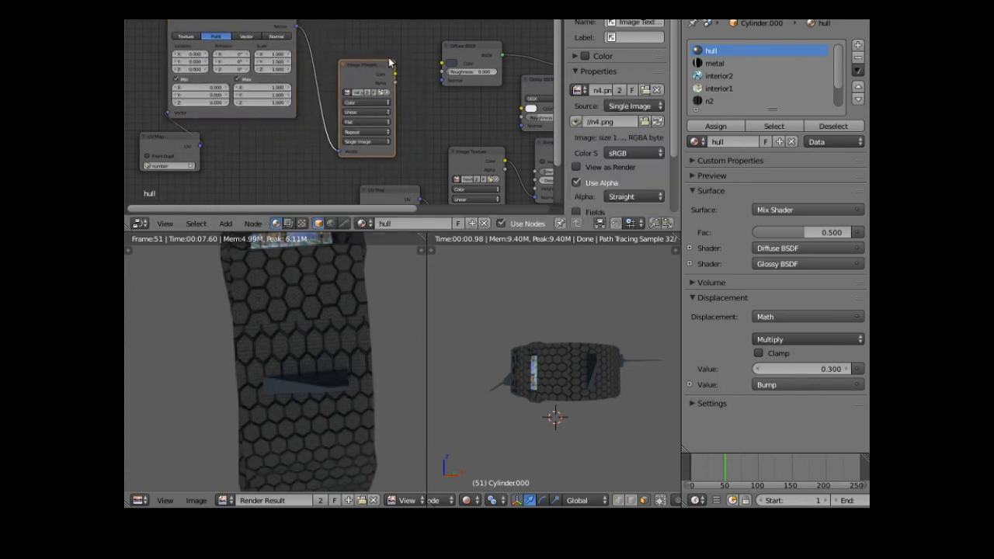
pyautogui.click(471, 48)
pyautogui.moveTo(472, 39); pyautogui.dragTo(432, 115)
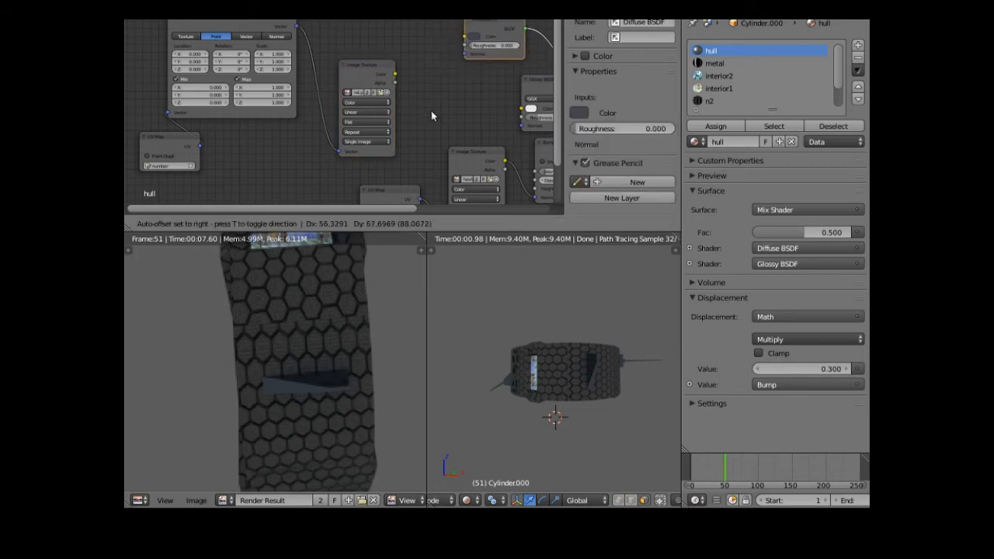
# Add an RGB input node in the space above the n4.png Image Texture node.
pyautogui.moveTo(247, 208); pyautogui.dragTo(246, 210)
pyautogui.click(225, 225)
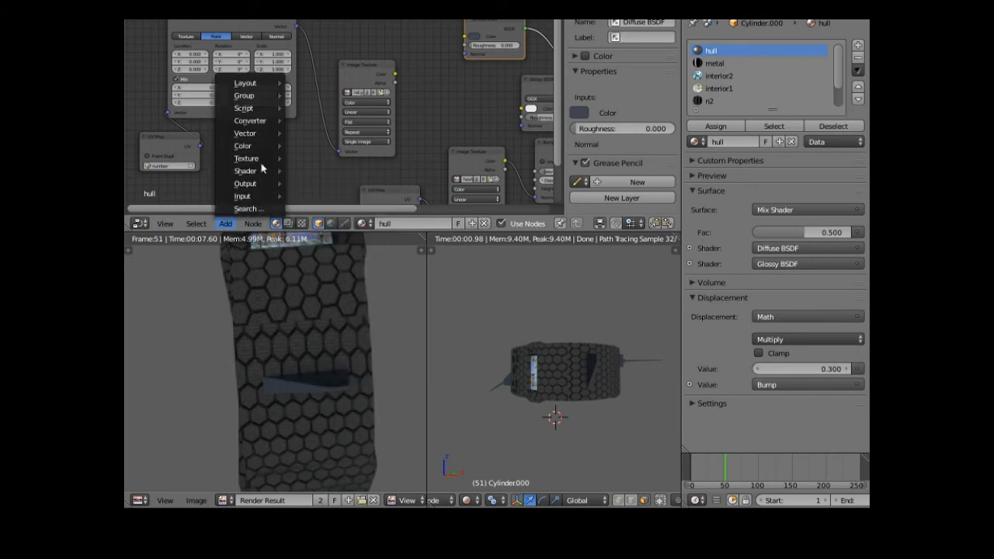
pyautogui.moveTo(273, 146)
pyautogui.moveTo(272, 184)
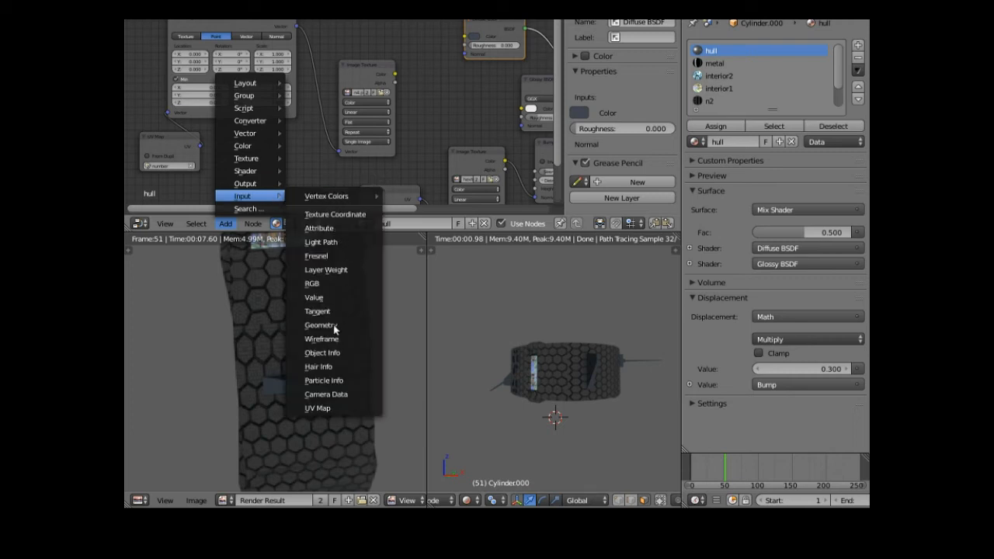
pyautogui.click(329, 283)
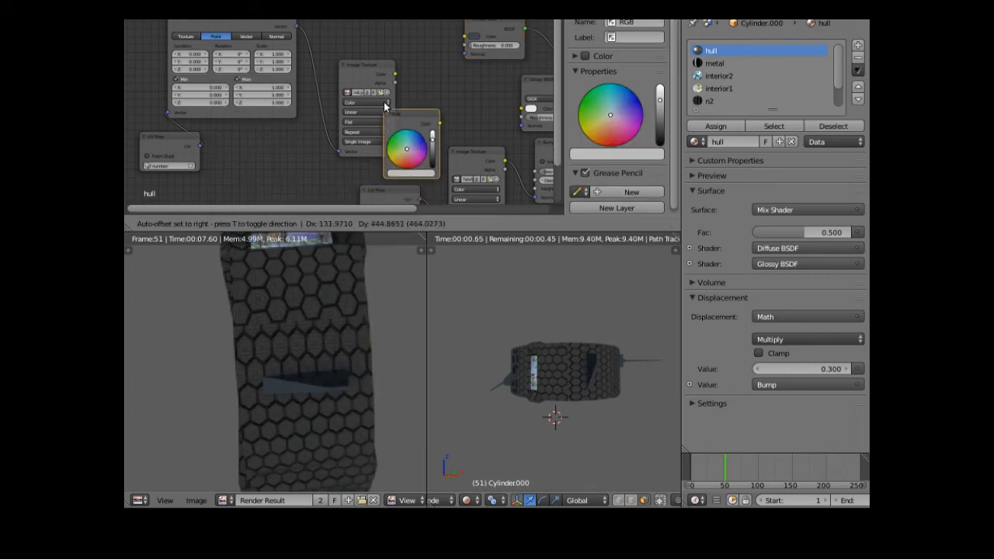
pyautogui.click(406, 46)
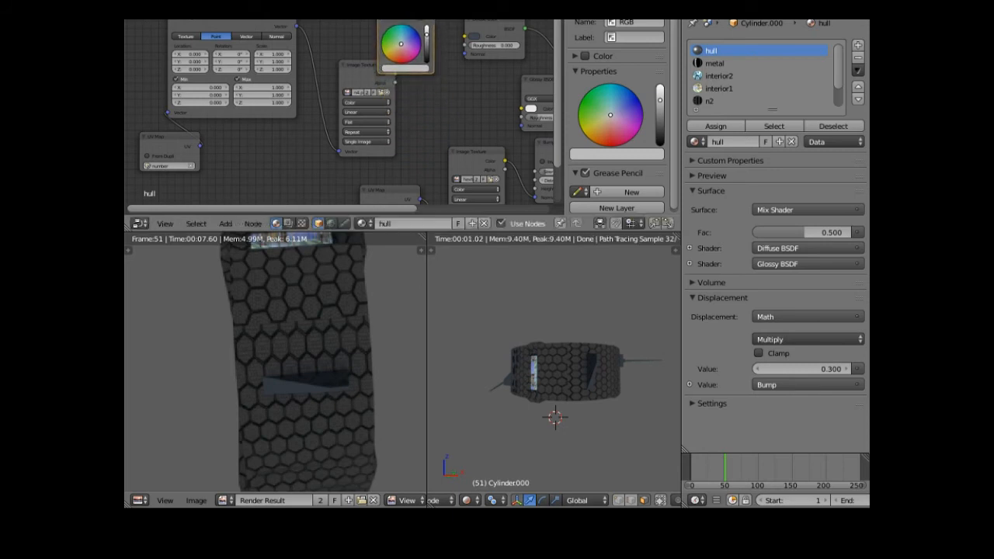
# Set the RGB node to a dark blue, link it to the Diffuse BSDF's Color and move it and the Image Texture away from the Diffuse BSDF.
pyautogui.click(427, 40)
pyautogui.moveTo(426, 43); pyautogui.dragTo(427, 54)
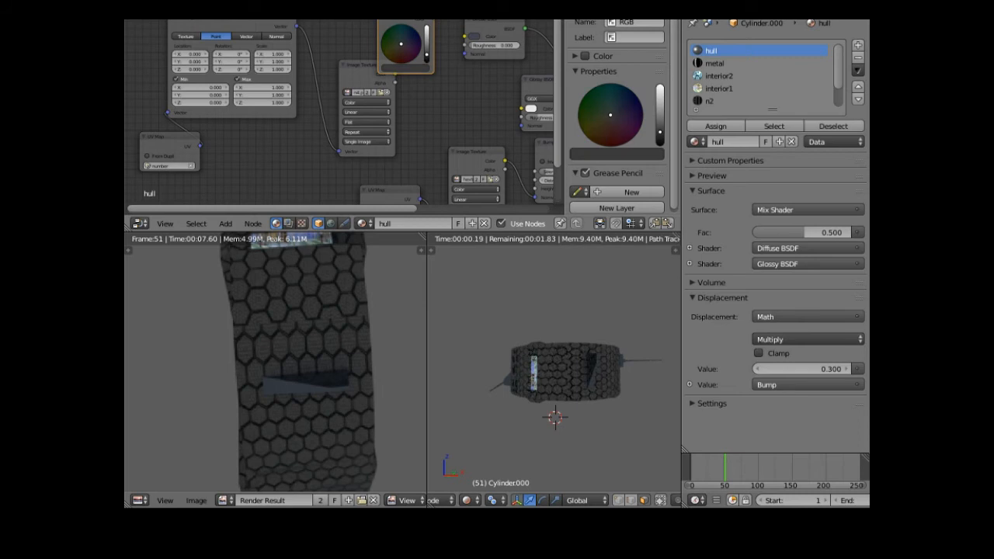
pyautogui.click(409, 37)
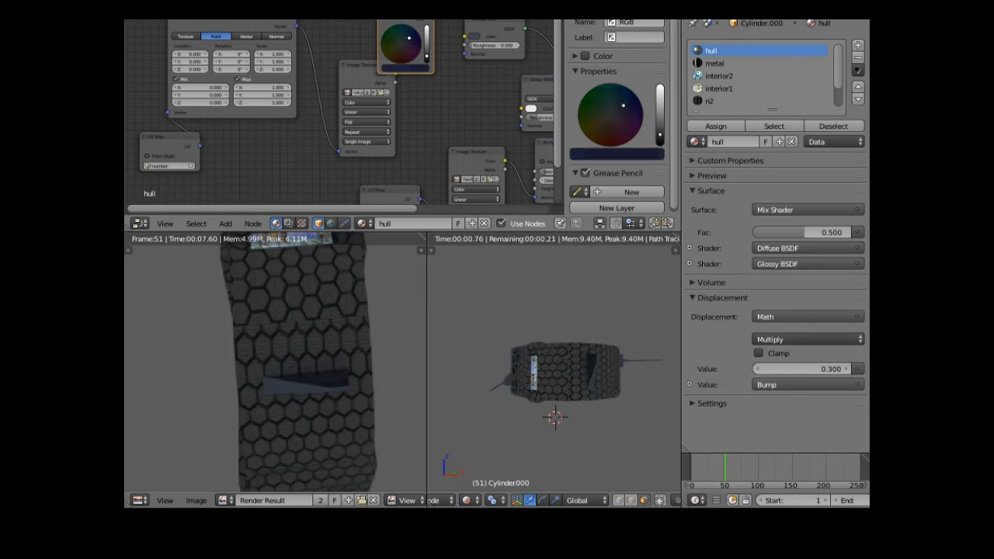
pyautogui.moveTo(434, 19); pyautogui.dragTo(380, 31)
pyautogui.moveTo(384, 69); pyautogui.dragTo(356, 94)
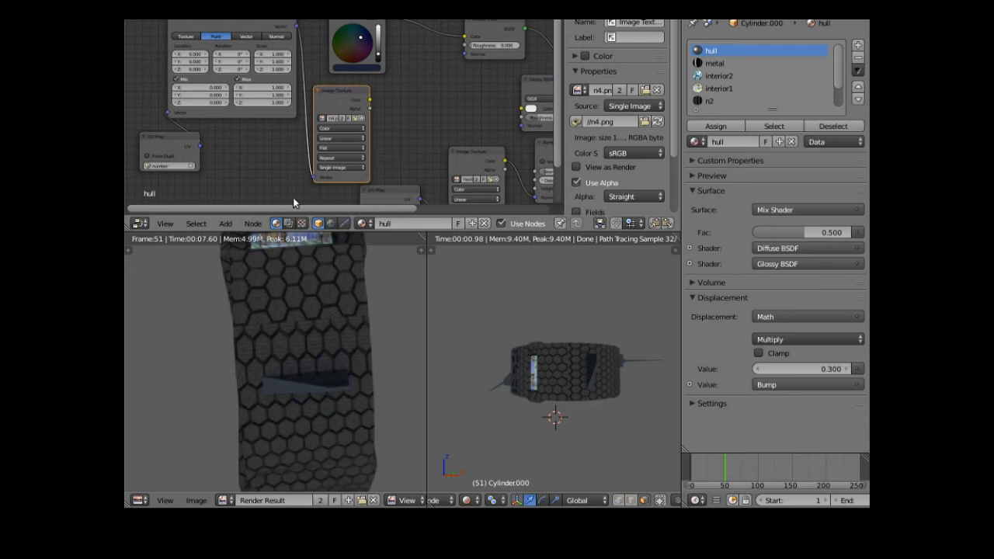
# Add a MixRGB node combining the RGB colour as Color1 and the n4.png texture as Color2, and feed it into the Diffuse BSDF's Color.
pyautogui.click(226, 223)
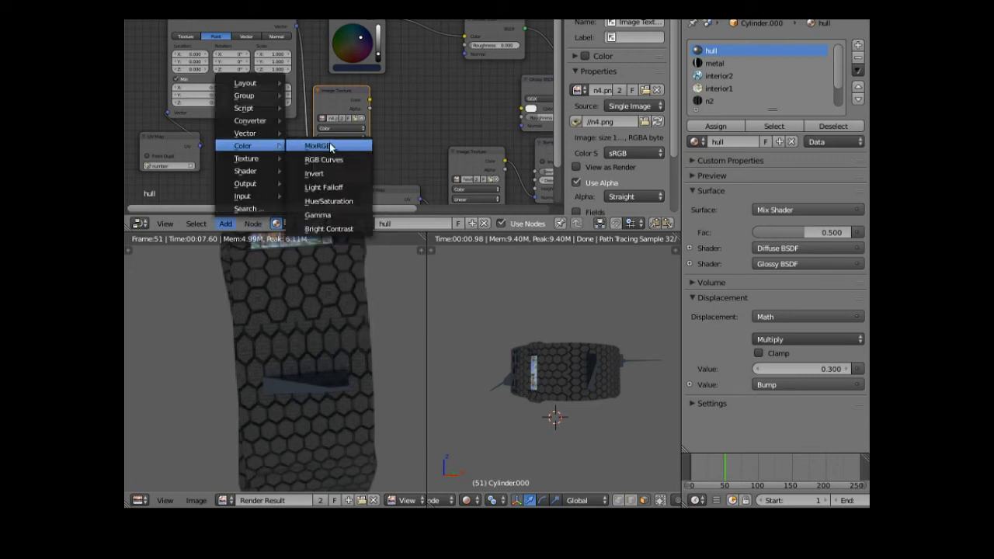
pyautogui.click(329, 143)
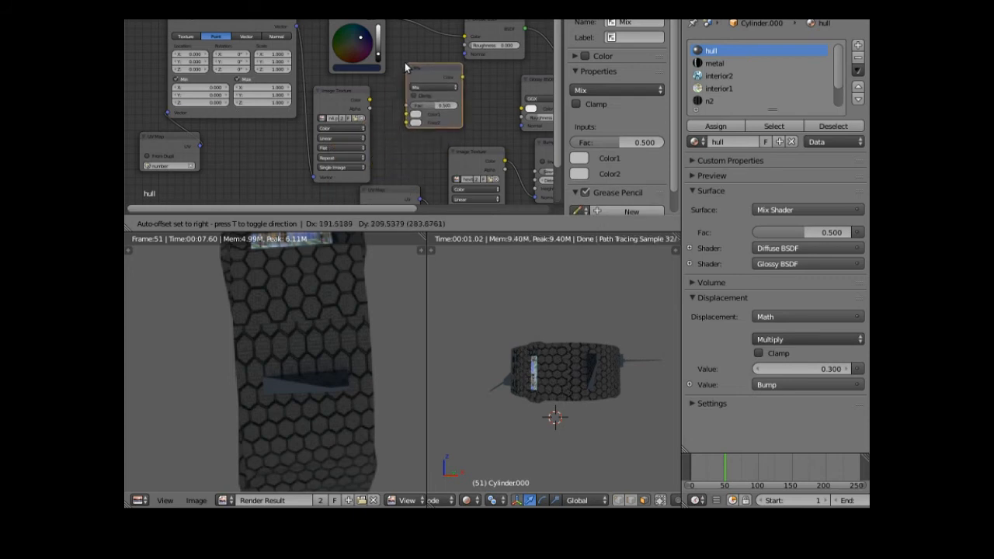
pyautogui.click(404, 64)
pyautogui.moveTo(465, 37); pyautogui.dragTo(406, 122)
pyautogui.moveTo(438, 67); pyautogui.dragTo(464, 37)
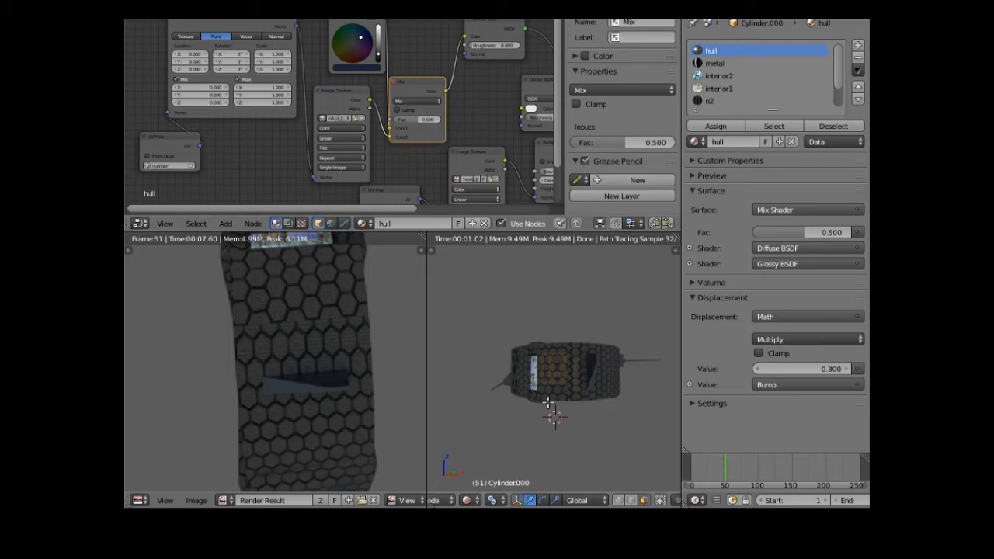
# Drive the Mix node's Fac with the n4.png texture's Alpha output and space the RGB and Mix nodes apart.
pyautogui.scroll(5, 548, 402)
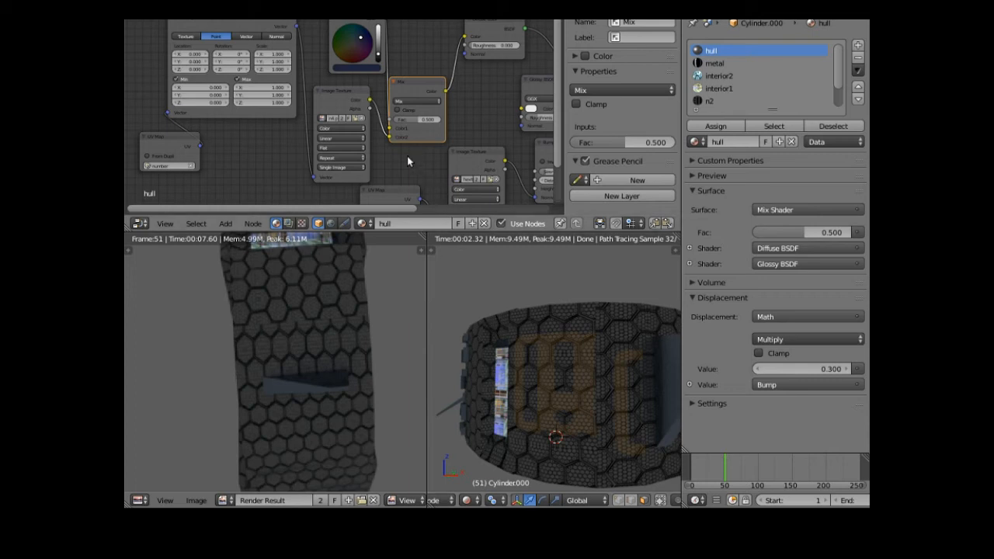
pyautogui.moveTo(372, 43); pyautogui.dragTo(353, 44)
pyautogui.moveTo(371, 111); pyautogui.dragTo(388, 122)
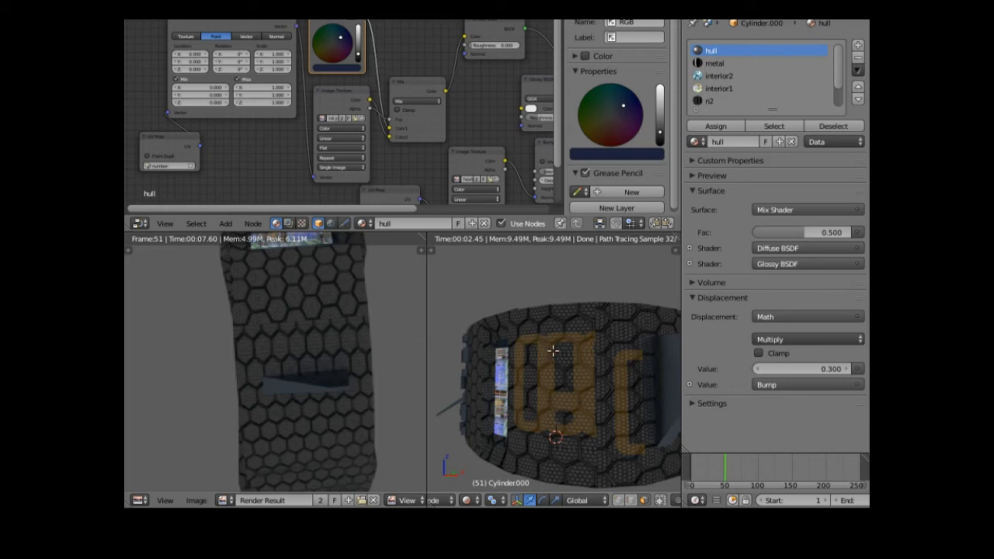
pyautogui.moveTo(417, 83); pyautogui.dragTo(435, 82)
pyautogui.click(358, 96)
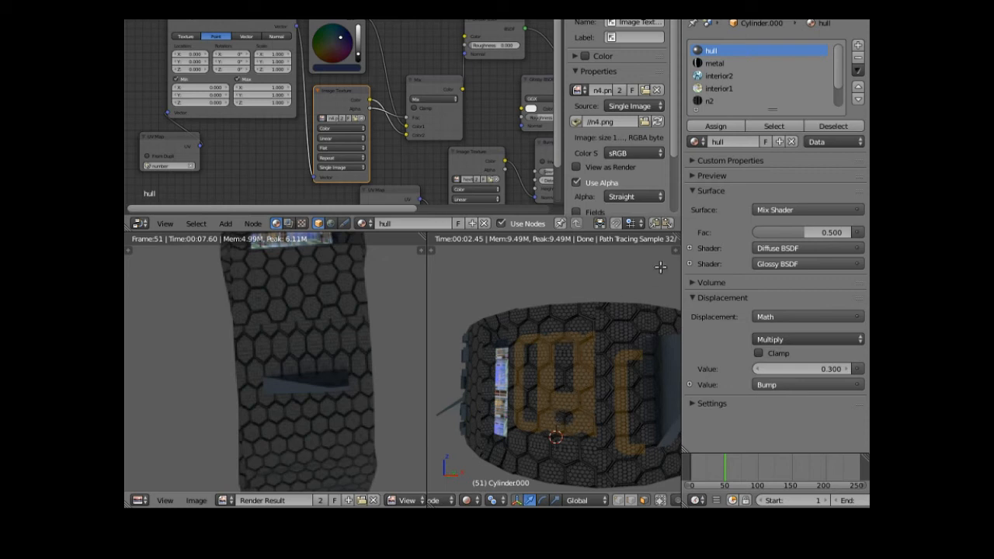
# Brighten the world background colour to a lighter grey, trying black first.
pyautogui.click(765, 11)
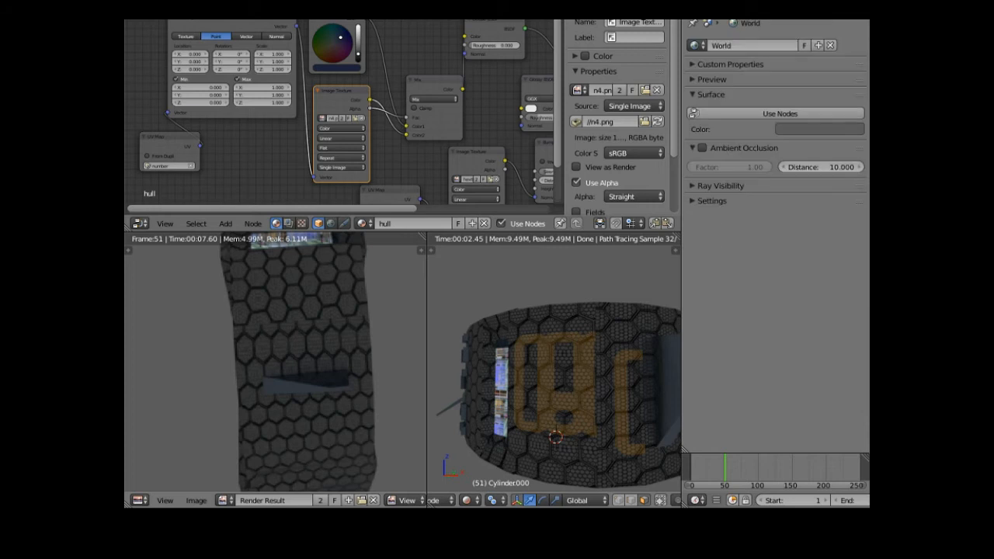
pyautogui.click(810, 131)
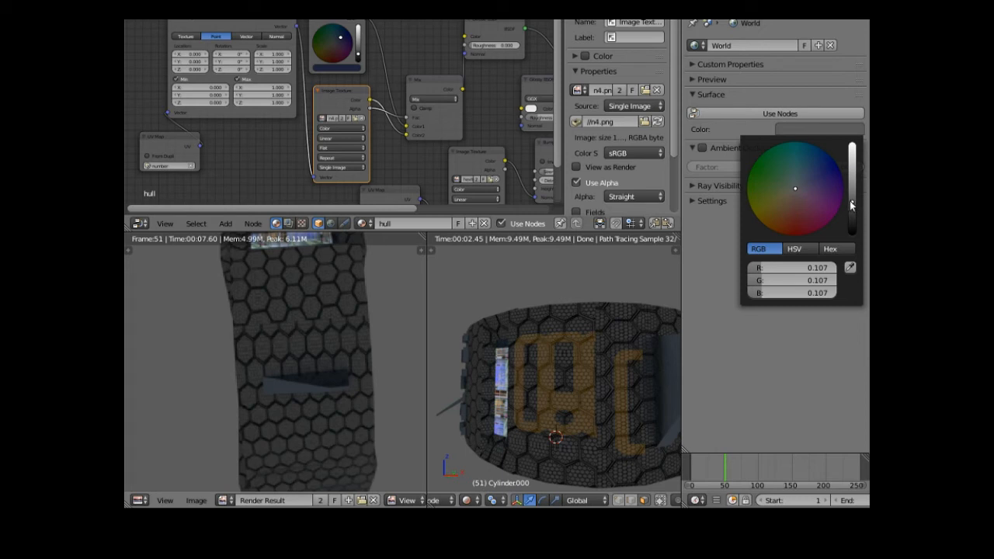
pyautogui.moveTo(853, 204); pyautogui.dragTo(852, 234)
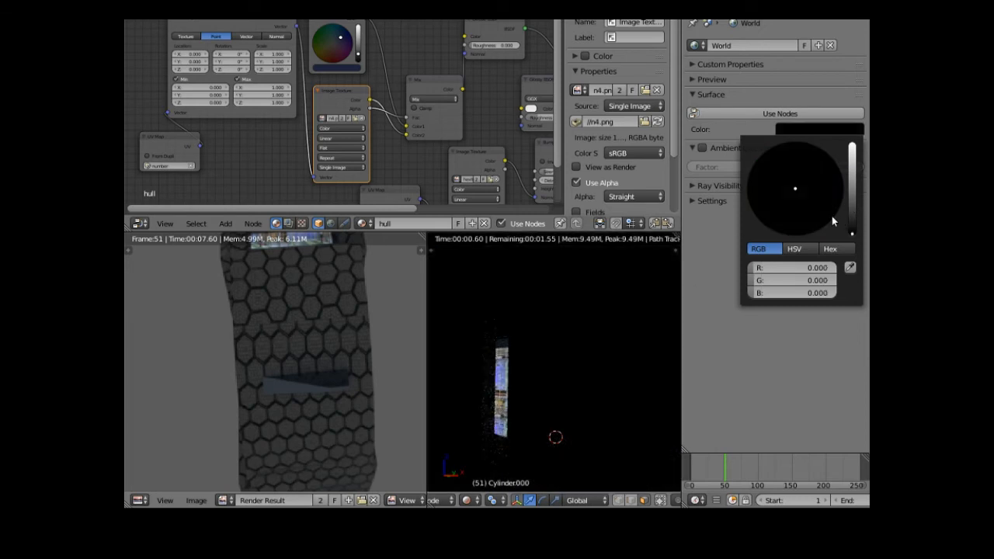
pyautogui.moveTo(852, 234); pyautogui.dragTo(852, 191)
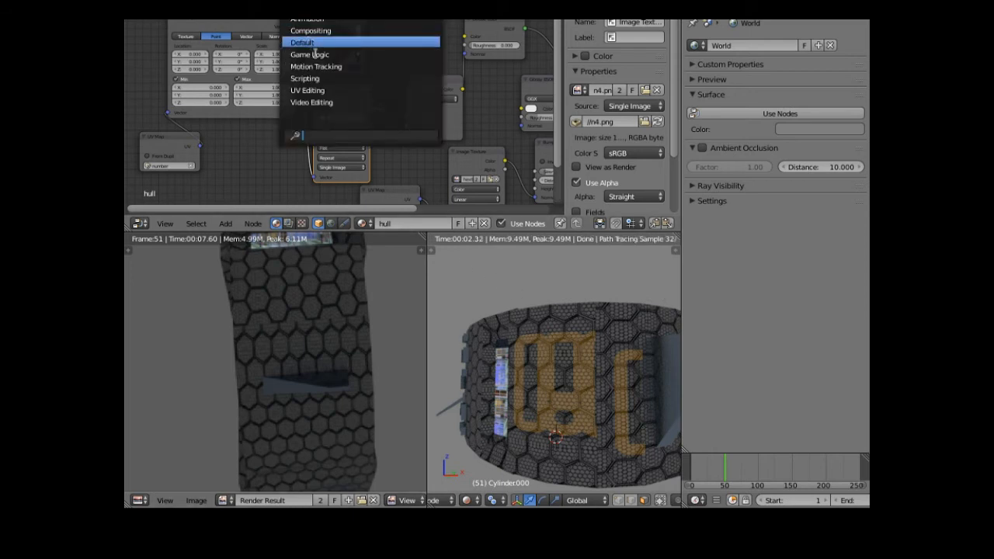
# Switch to the UV Editing screen layout and make the number UV map active.
pyautogui.click(314, 91)
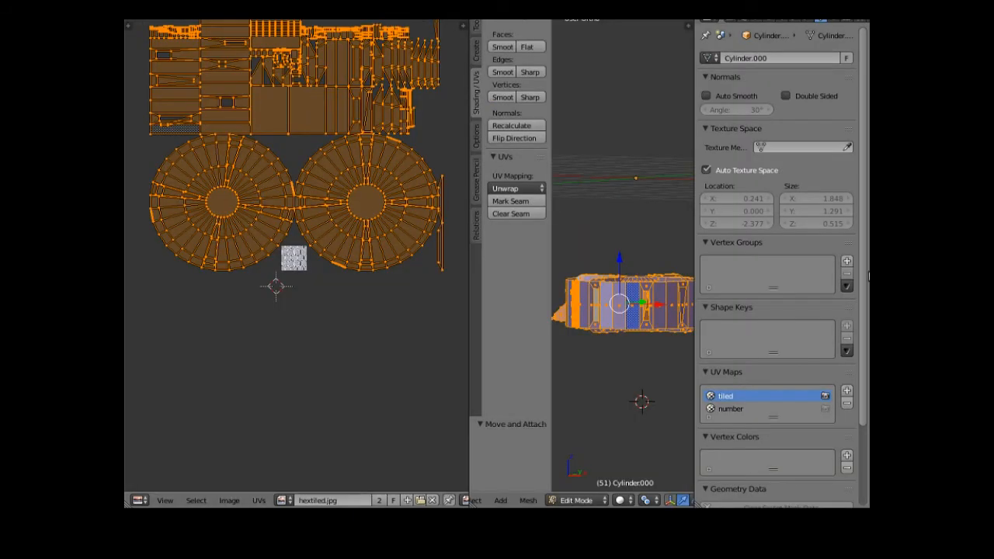
pyautogui.click(728, 408)
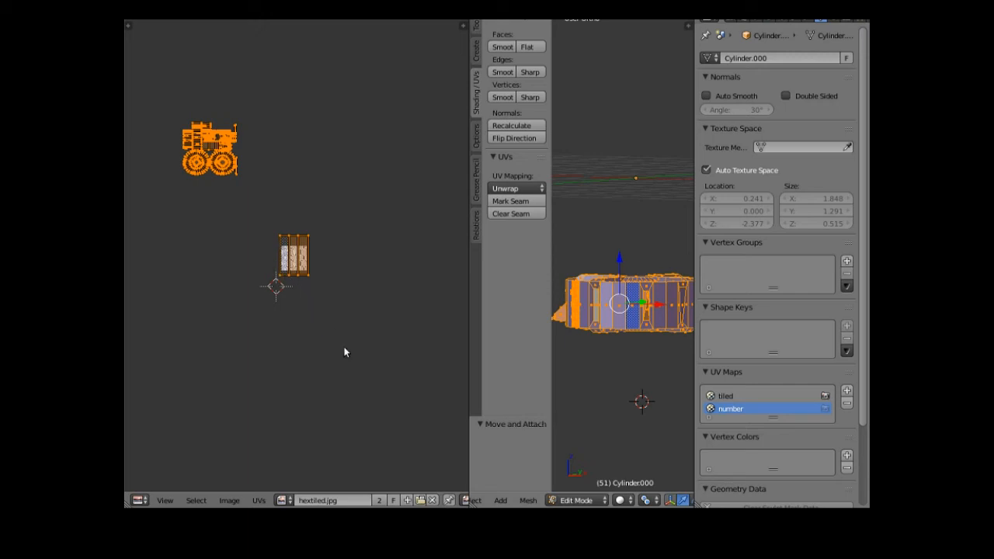
# Select the linked UV island of the leftmost face strip in the number map and rotate it 180°.
pyautogui.scroll(7, 299, 347)
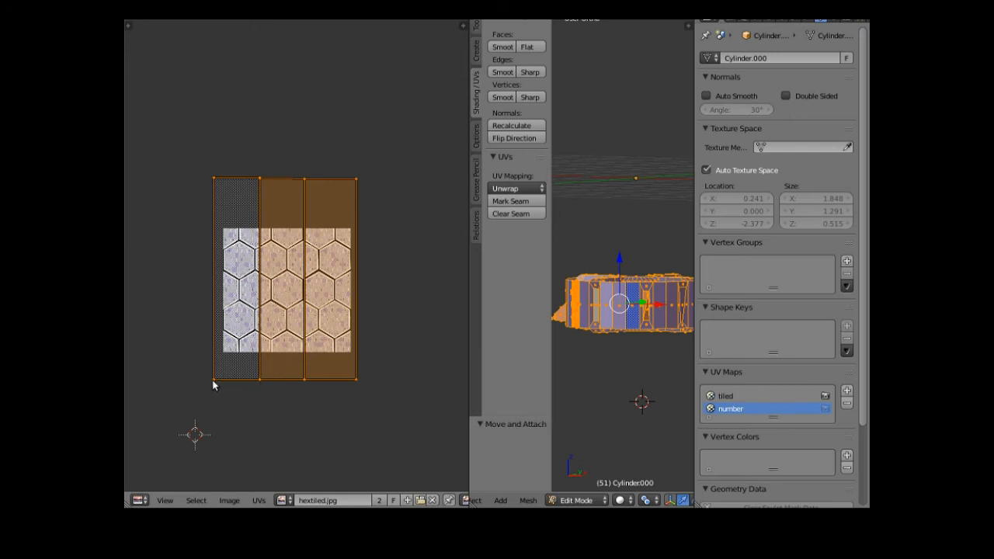
pyautogui.rightClick(212, 382)
pyautogui.click(197, 501)
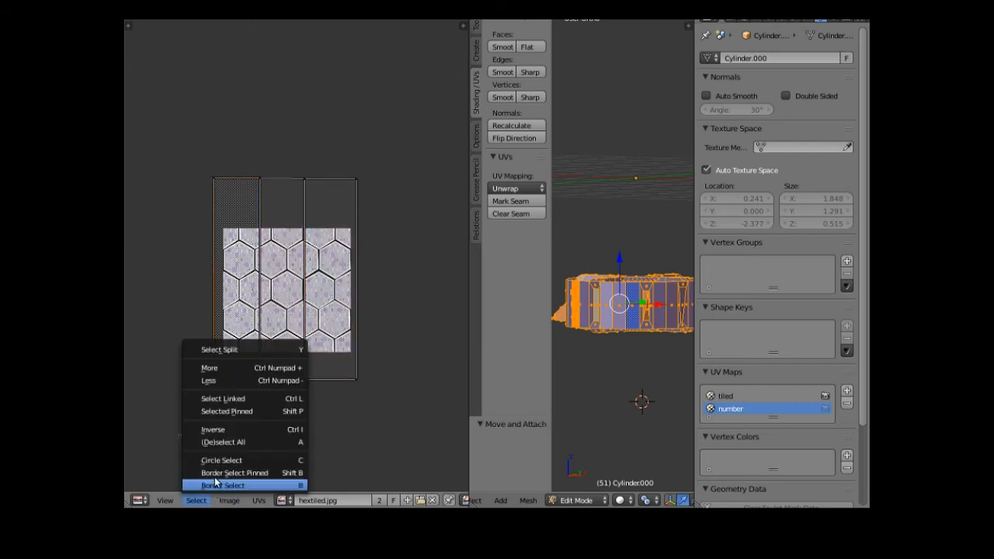
pyautogui.click(212, 399)
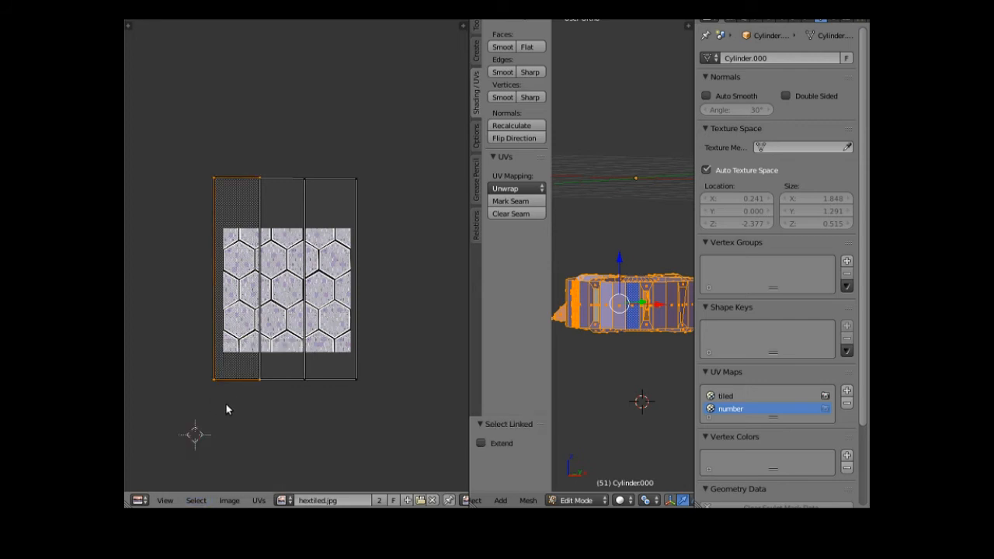
pyautogui.write('r1')
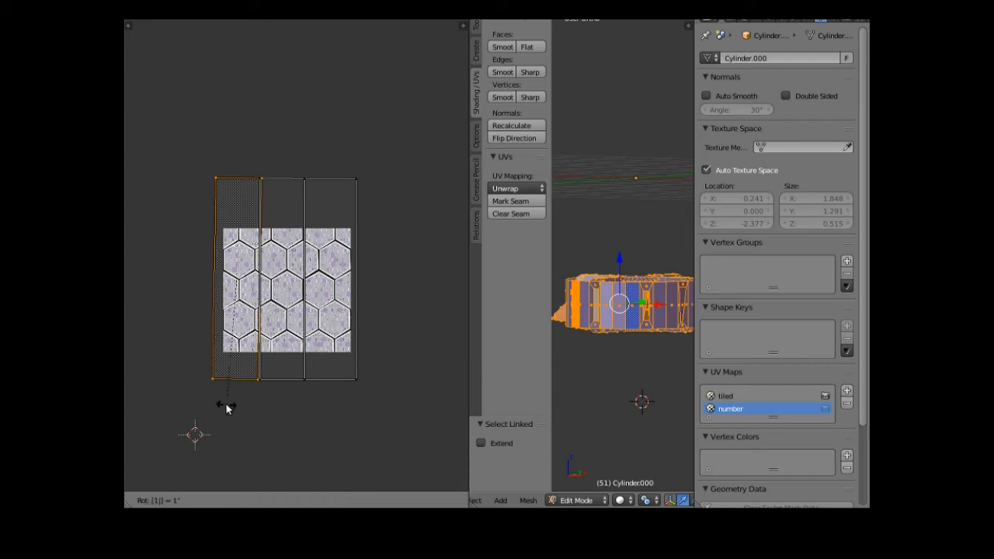
pyautogui.write('80')
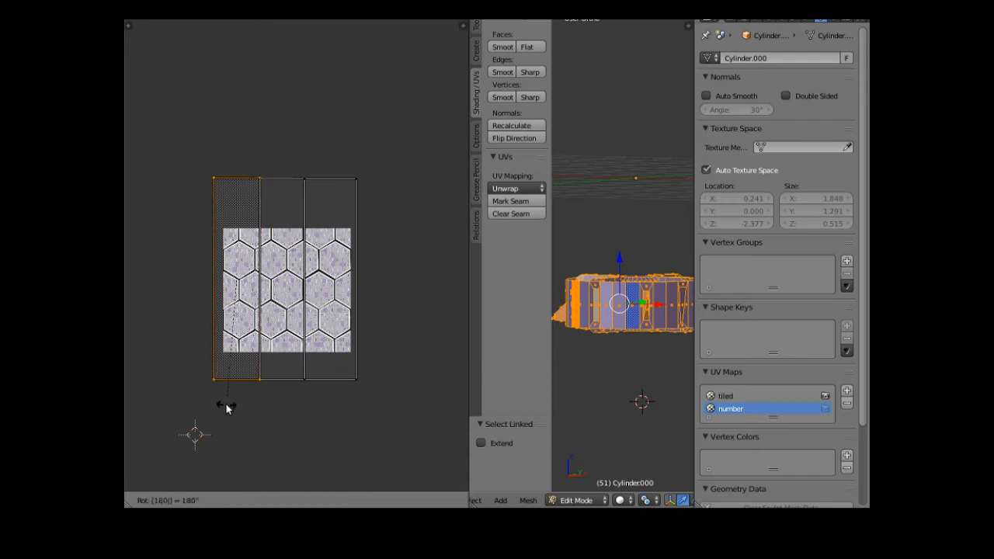
pyautogui.press('Return')
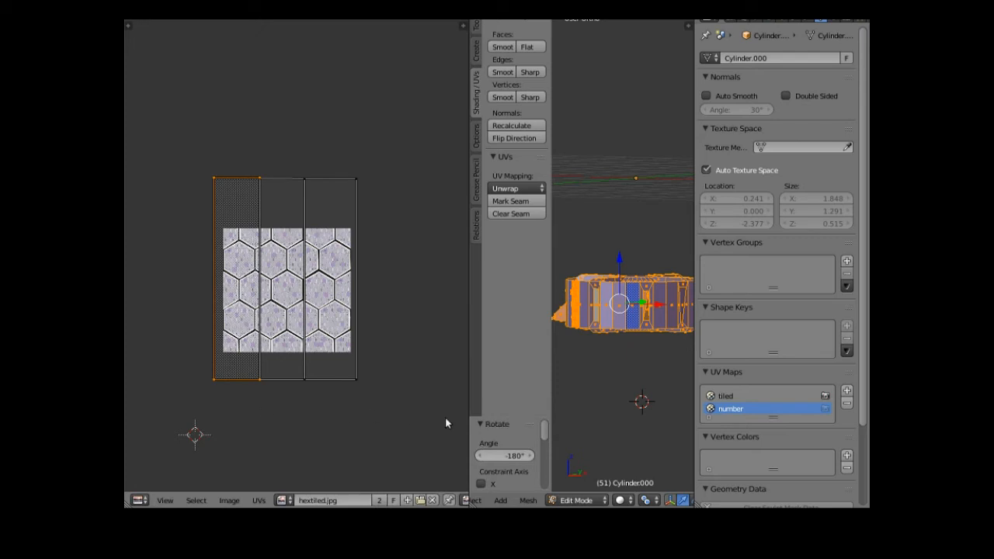
# Set the 3D view to Rendered shading for a close view of the number decal on the hull.
pyautogui.click(620, 501)
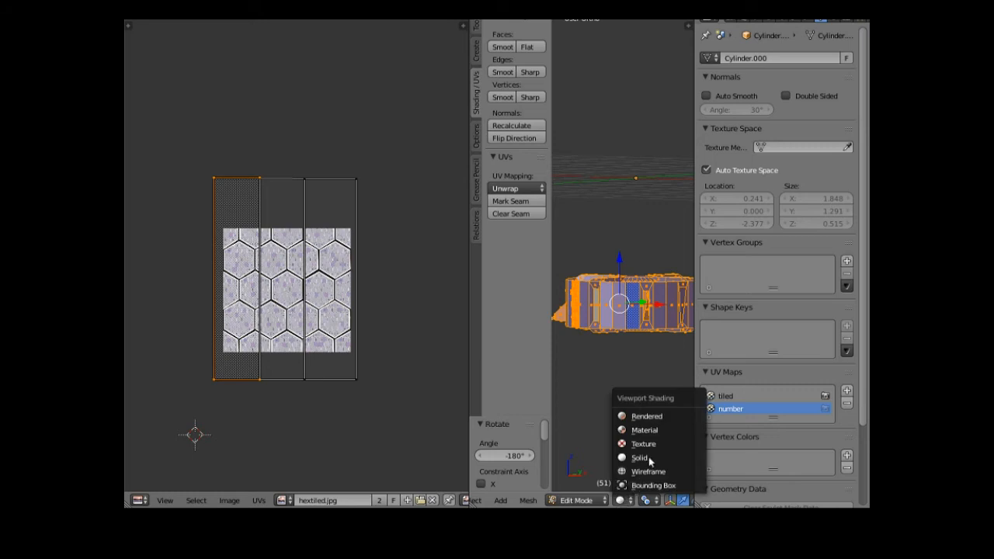
pyautogui.click(647, 418)
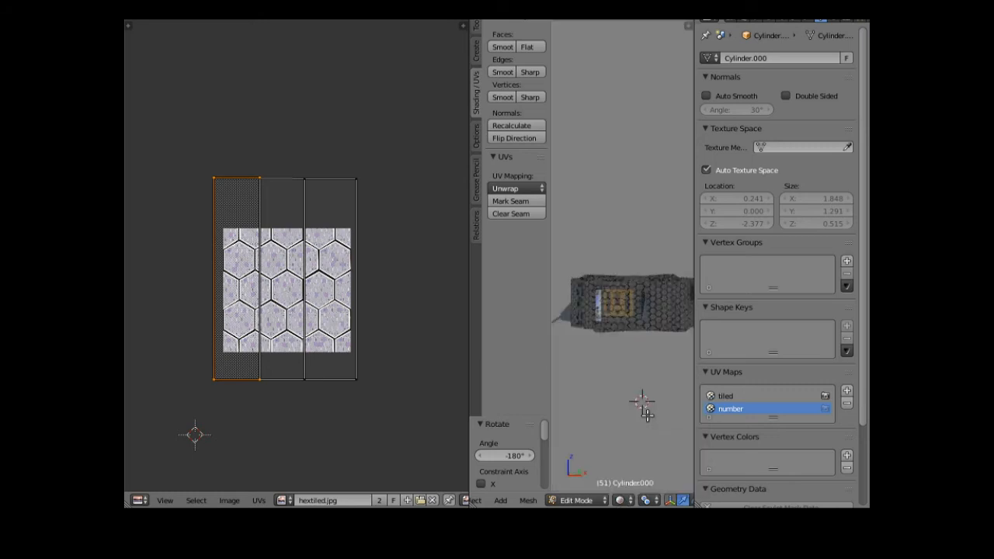
pyautogui.scroll(3, 625, 433)
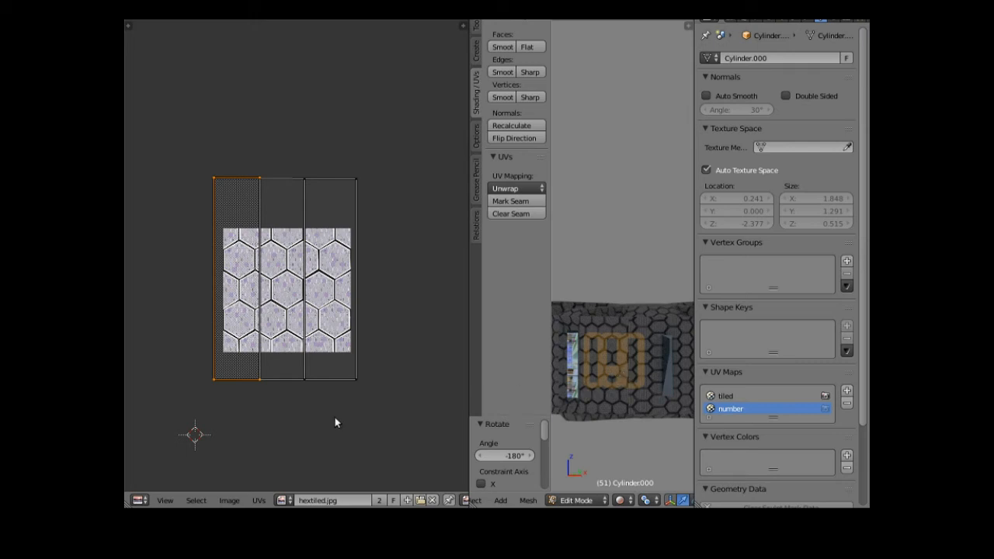
# Display n4.png behind the UVs and box-select all the UV strips covering the number.
pyautogui.click(284, 500)
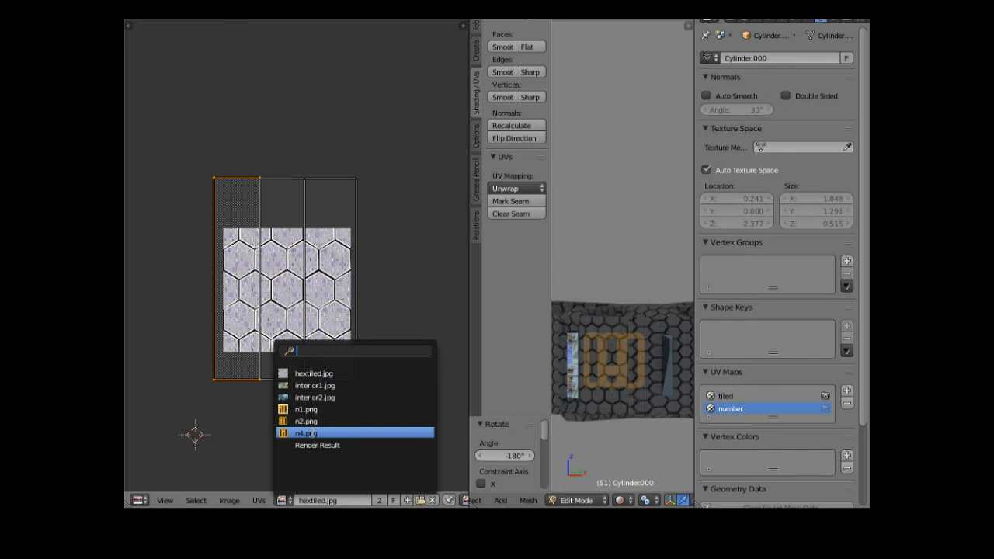
pyautogui.click(313, 433)
pyautogui.scroll(3, 261, 413)
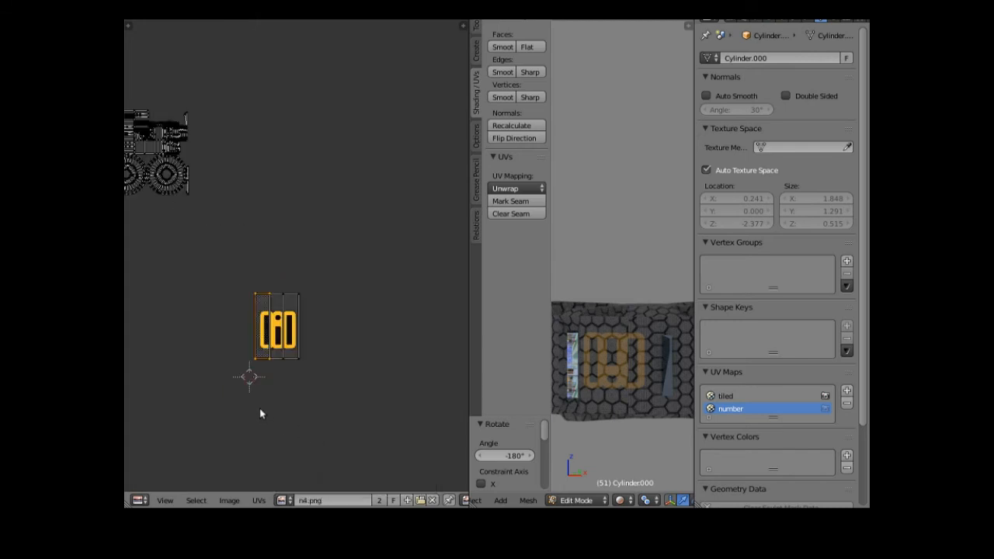
pyautogui.scroll(2, 260, 414)
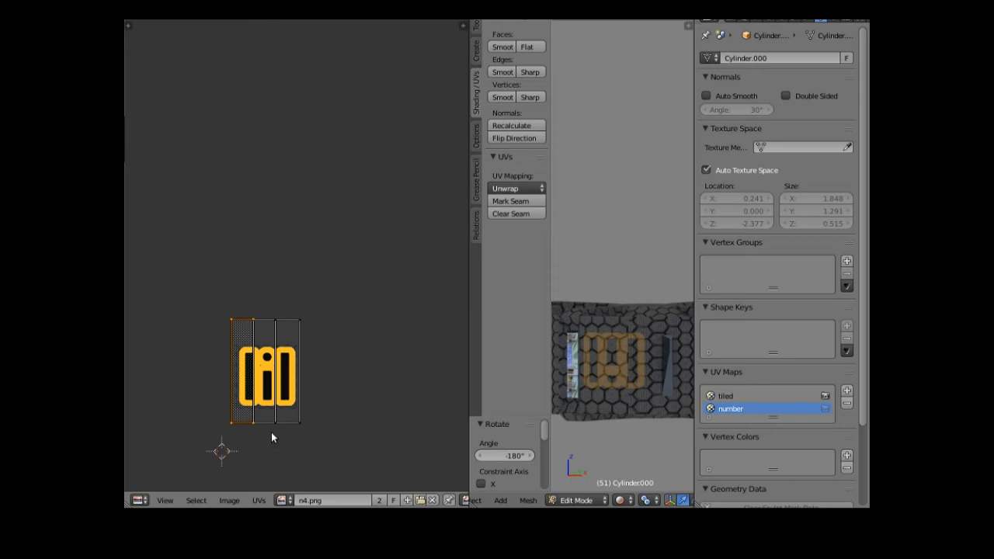
pyautogui.press('b')
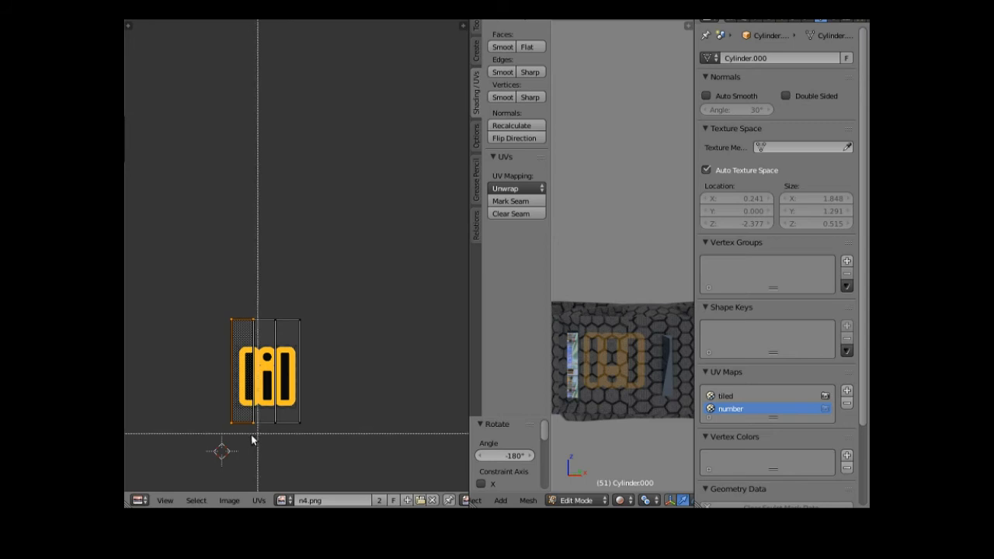
pyautogui.moveTo(223, 441); pyautogui.dragTo(349, 299)
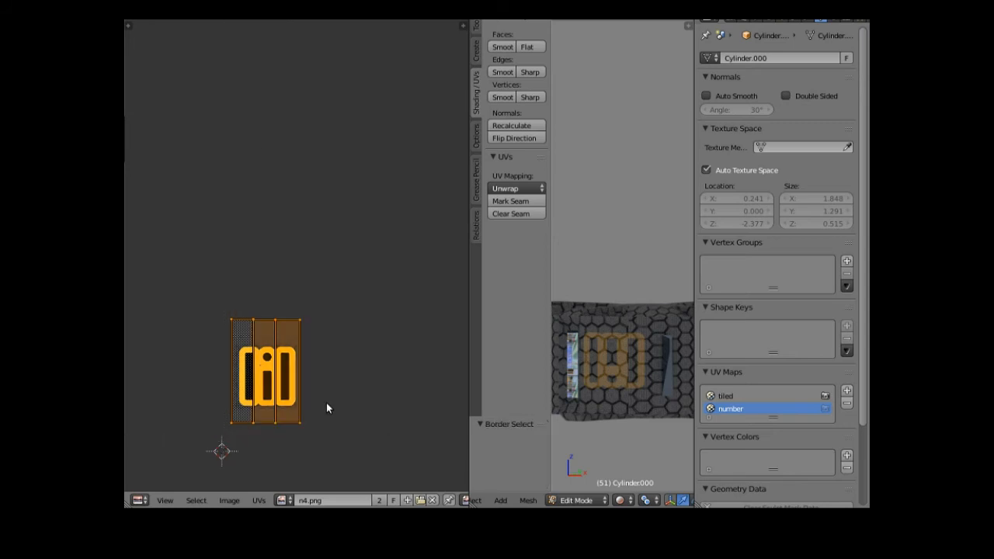
pyautogui.press('r')
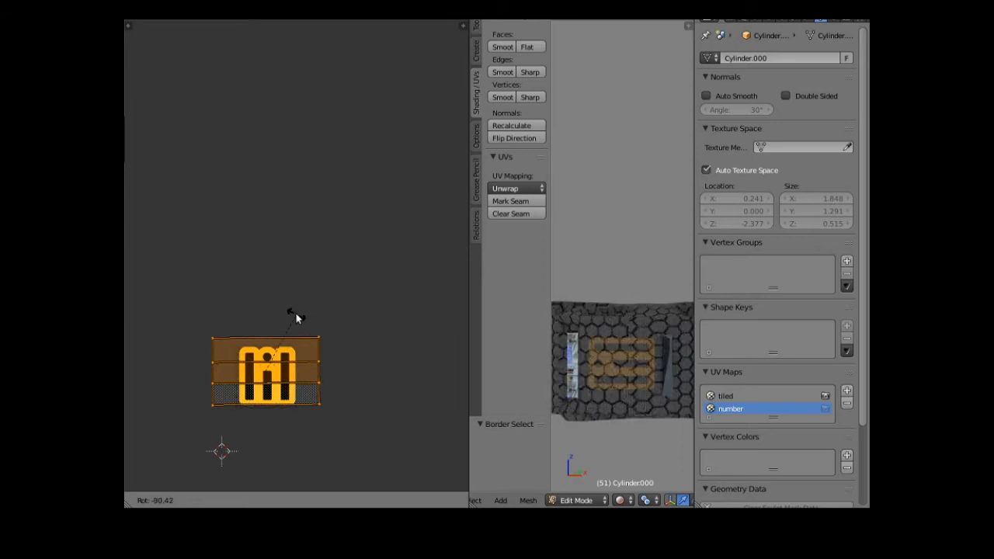
pyautogui.write('r')
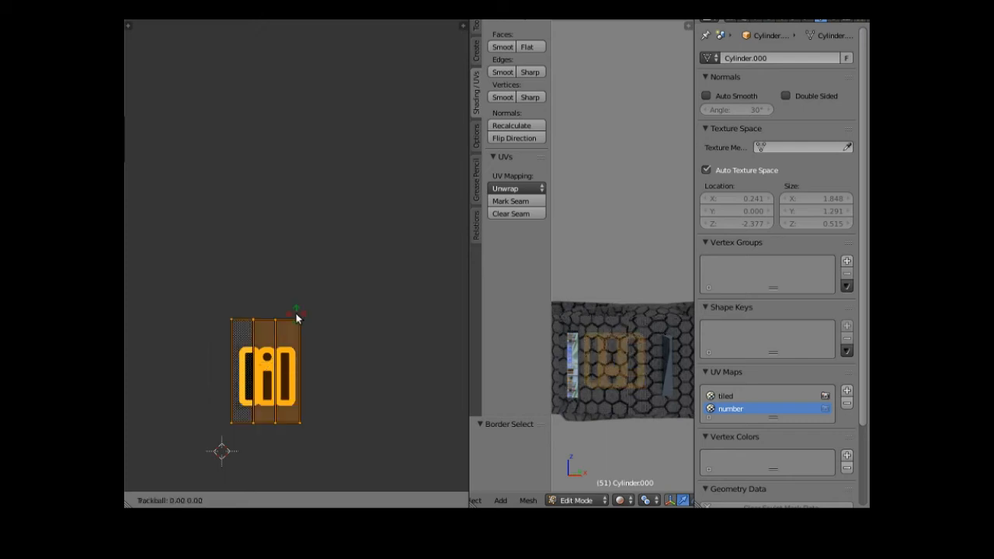
pyautogui.write('-90')
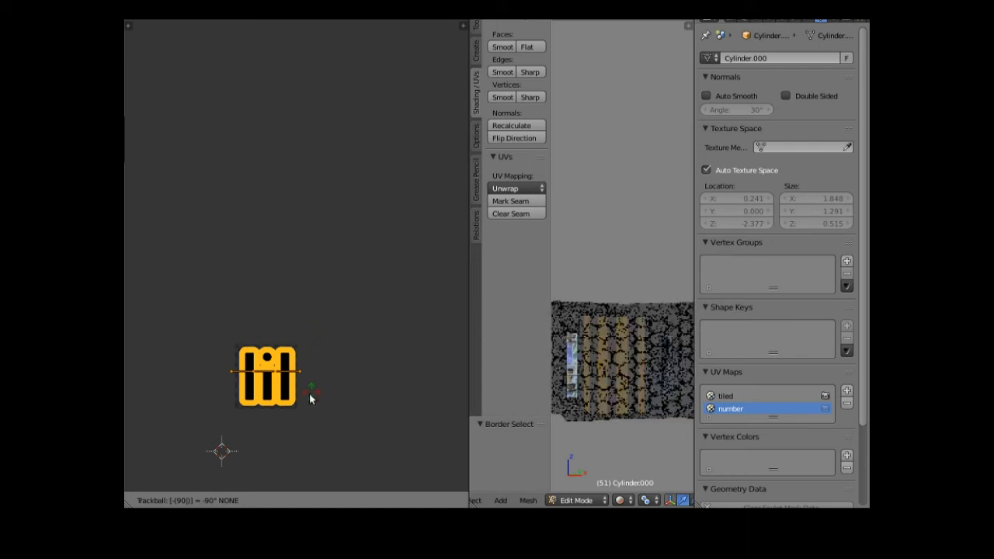
pyautogui.press('Return')
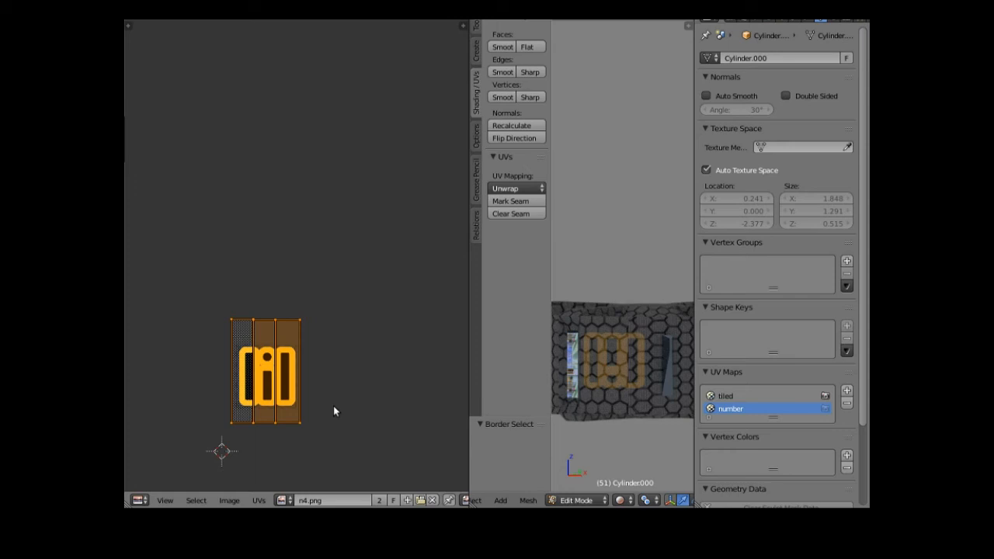
# Rotate the selected number UVs by -90° and shift them about -0.042 in X and -0.063 in Y.
pyautogui.press('r')
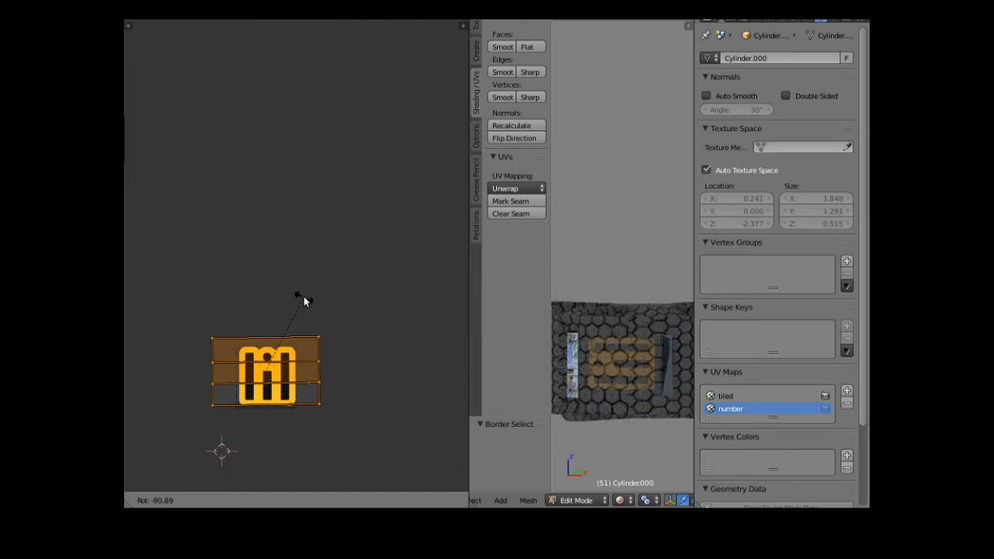
pyautogui.write('-90')
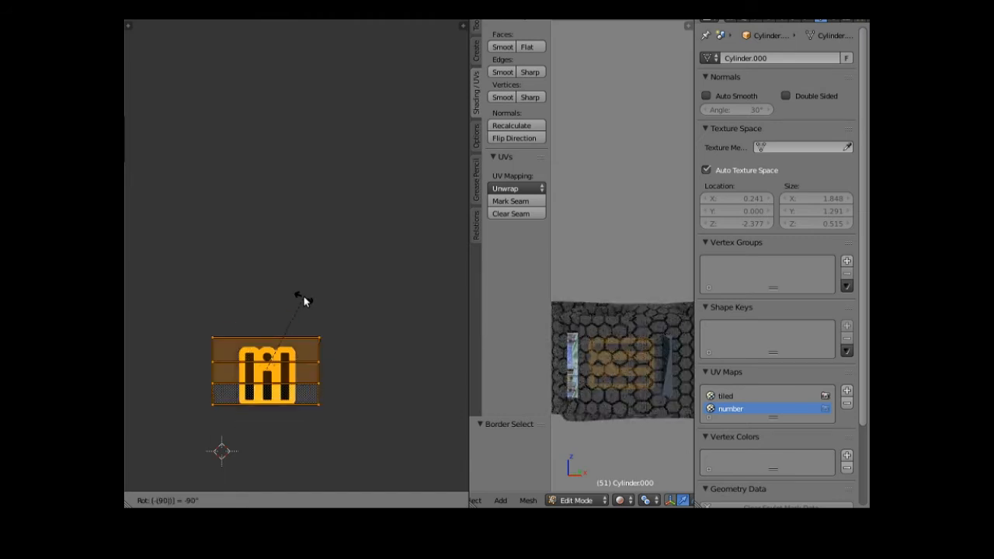
pyautogui.press('Return')
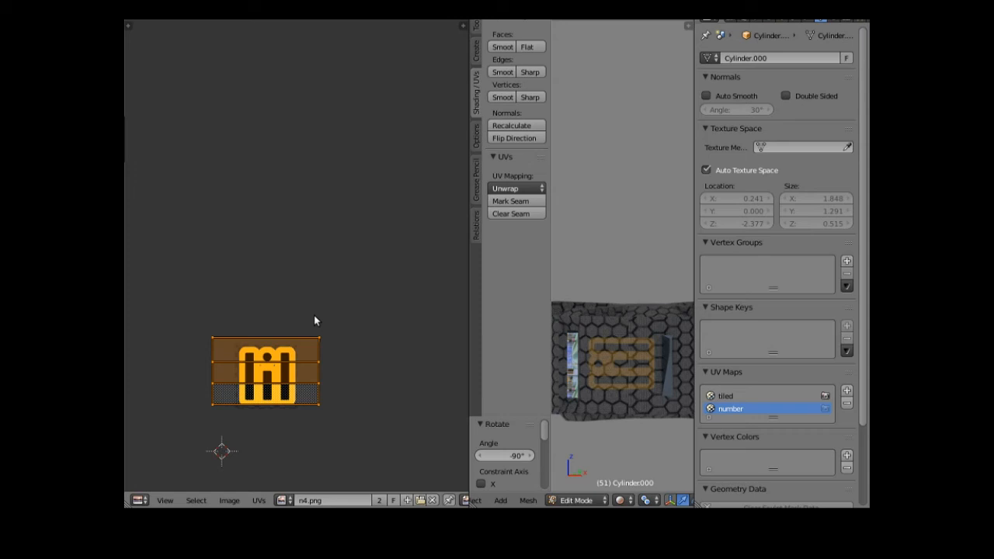
pyautogui.press('g')
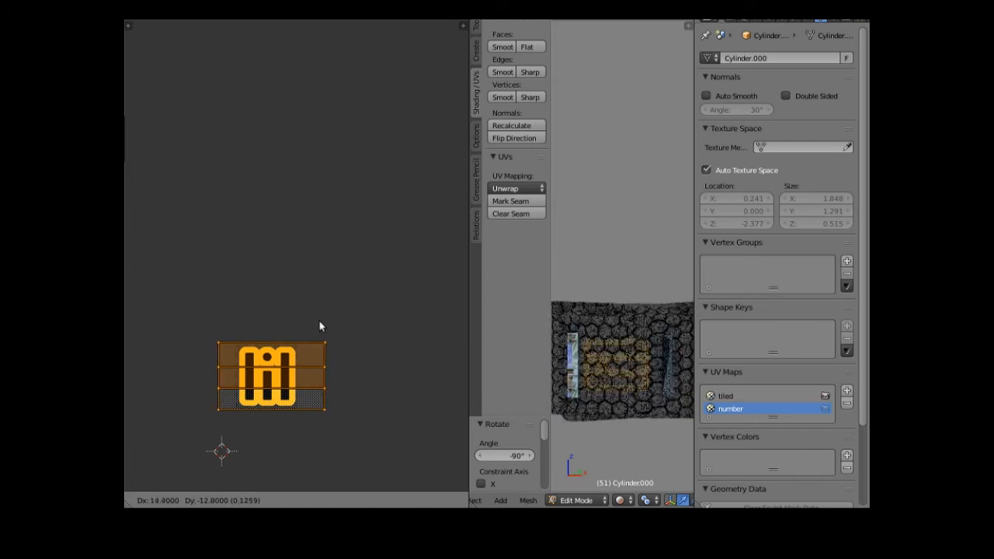
pyautogui.click(312, 324)
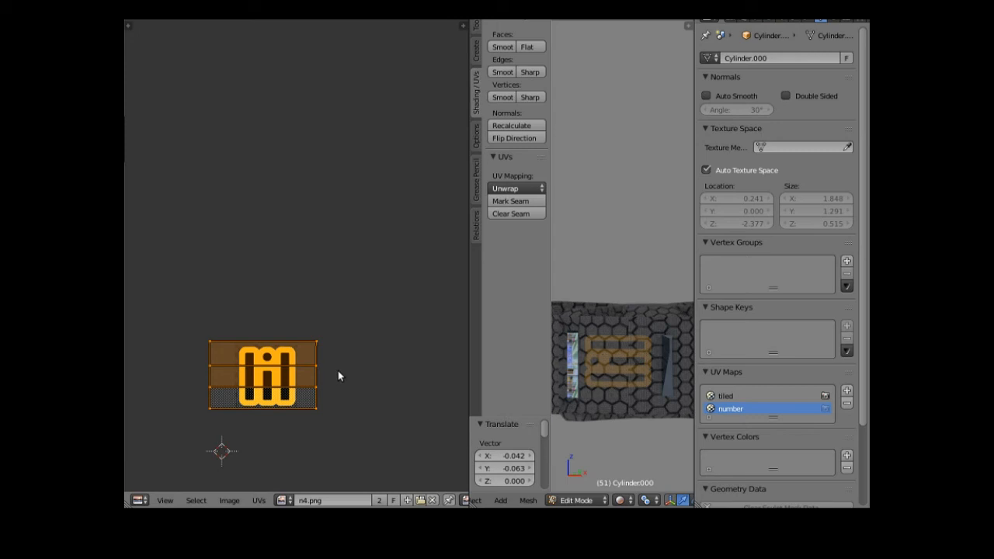
# Scale the number UVs along X by about 0.81 and move them about 0.063 in X and 0.010 in Y.
pyautogui.press('s')
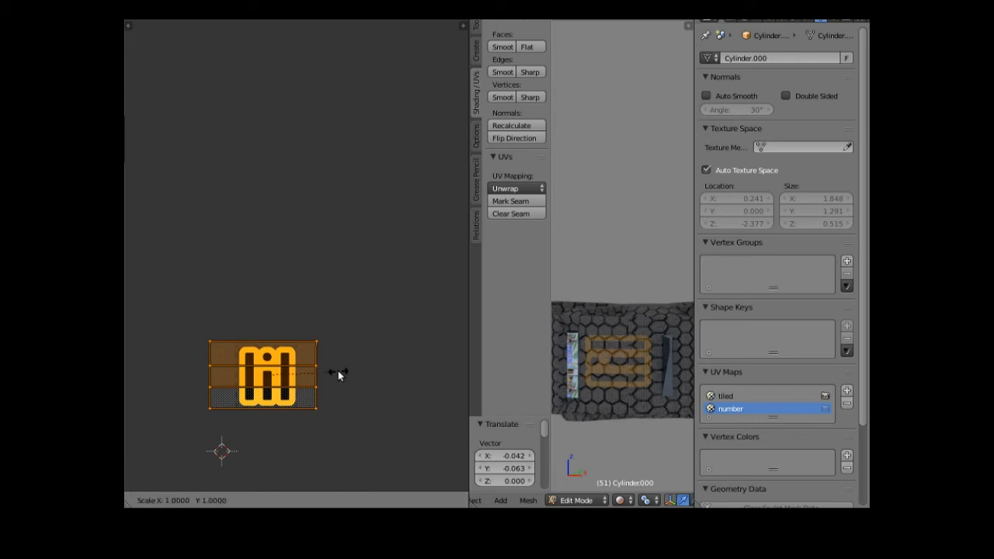
pyautogui.press('x')
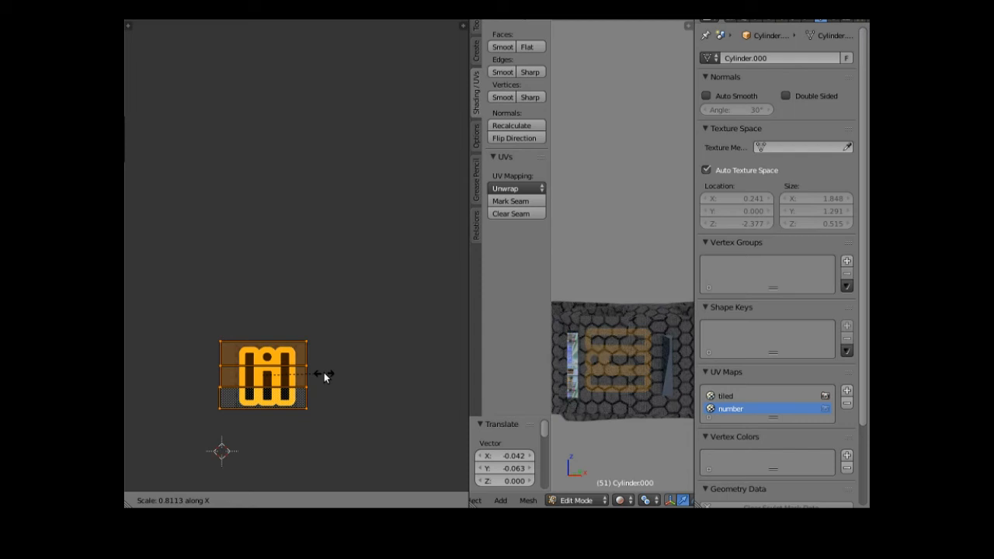
pyautogui.click(324, 374)
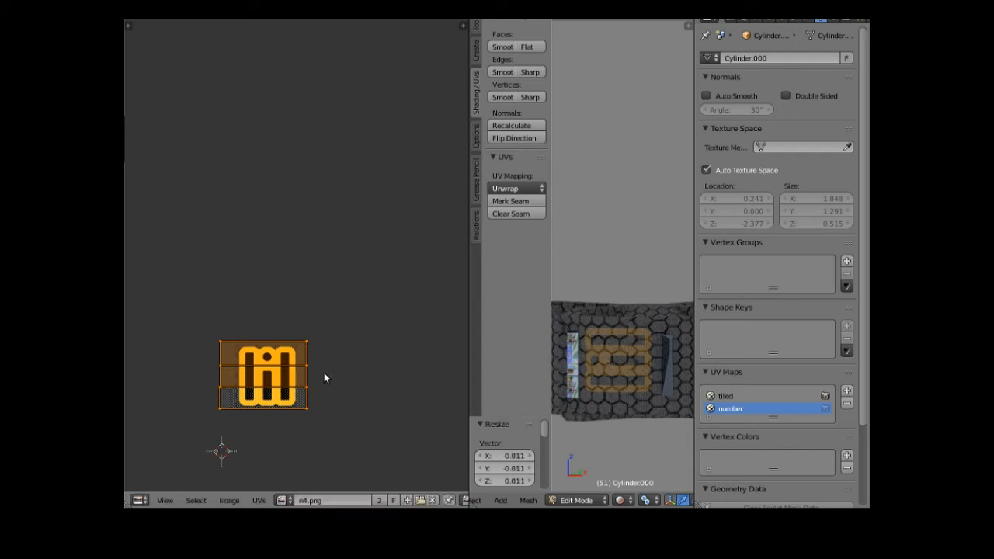
pyautogui.press('g')
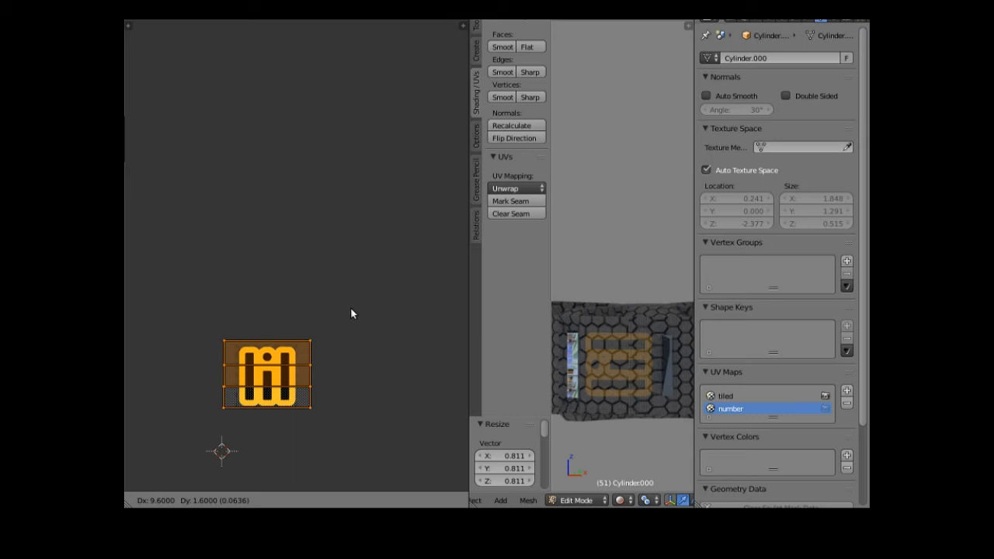
pyautogui.click(355, 33)
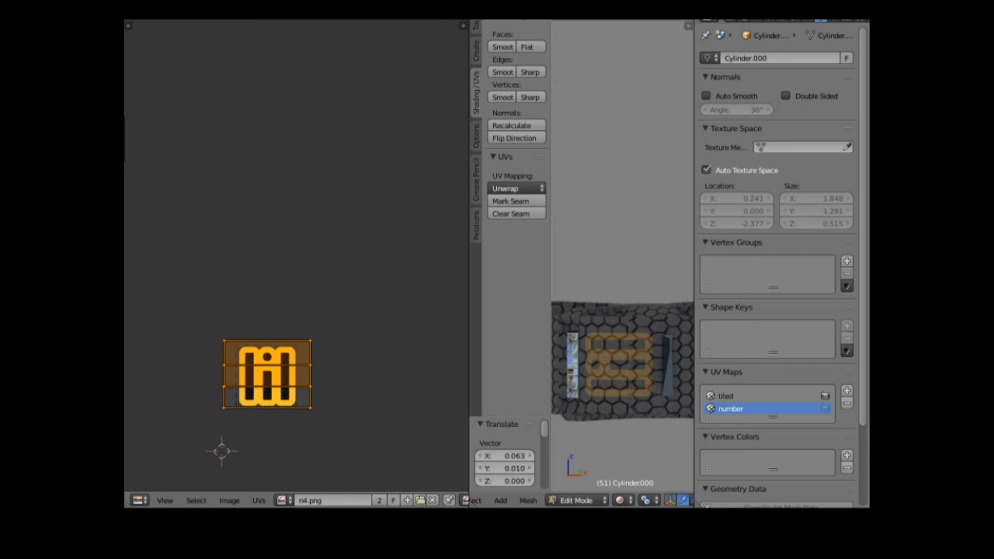
# Switch to the Default screen layout and put the hull cylinder back in Object Mode.
pyautogui.click(289, 19)
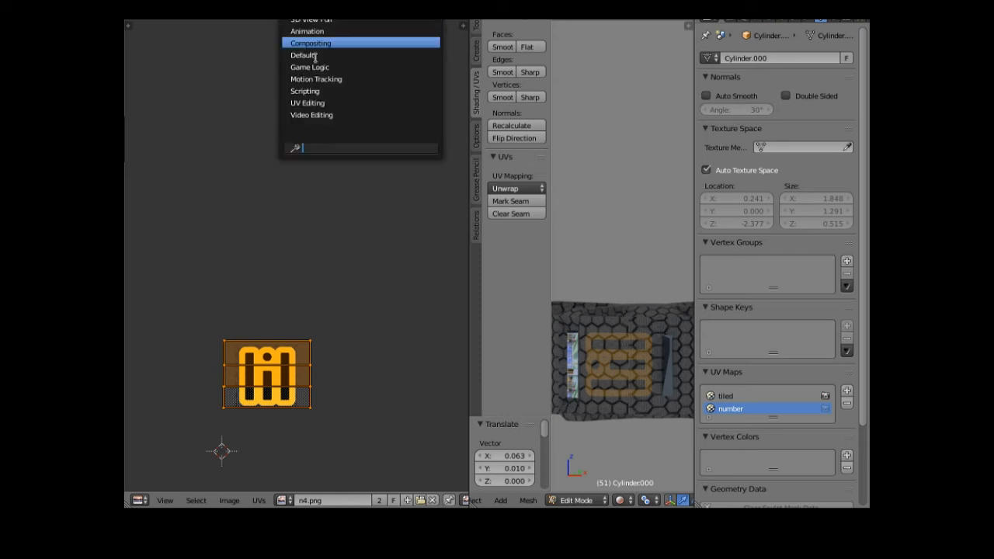
pyautogui.click(314, 57)
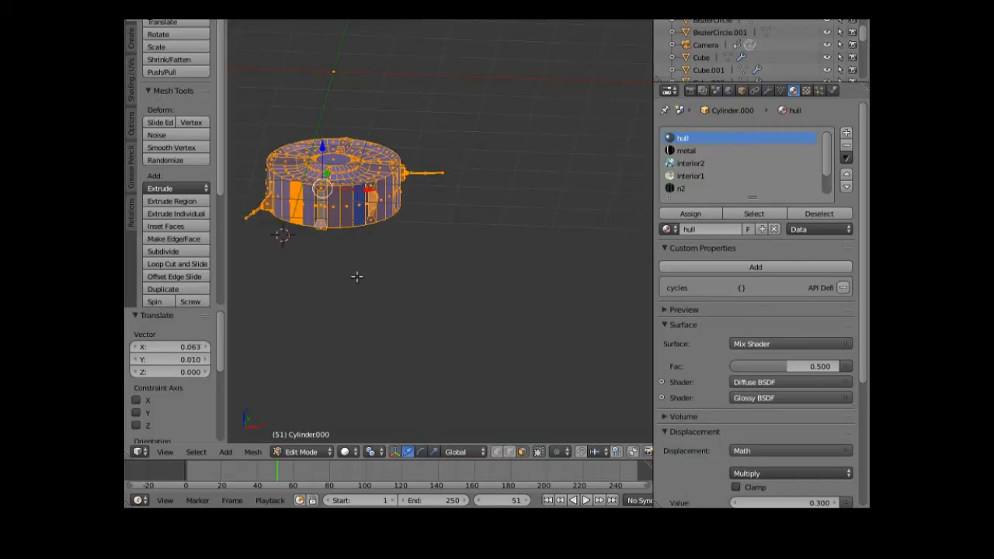
pyautogui.click(308, 454)
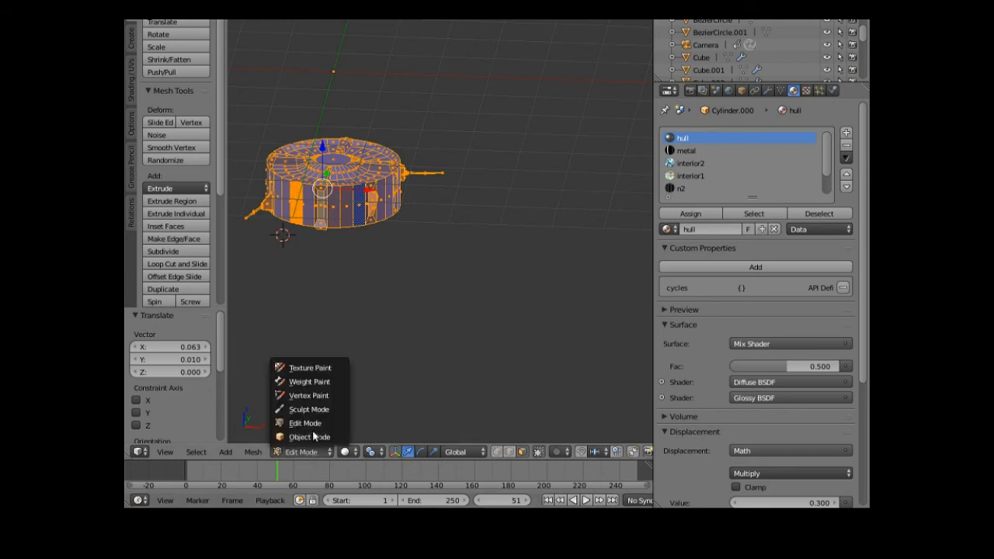
pyautogui.click(315, 424)
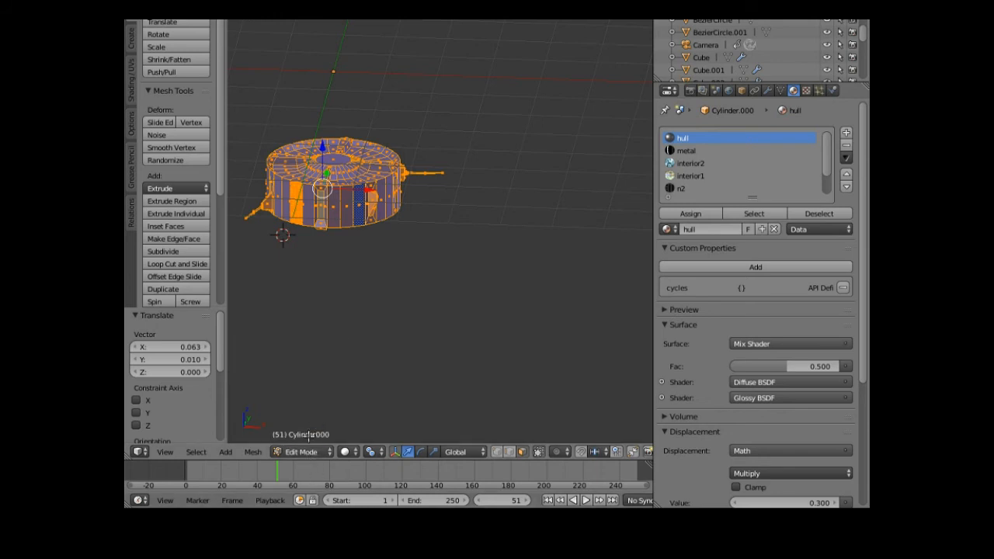
pyautogui.click(306, 453)
pyautogui.click(307, 438)
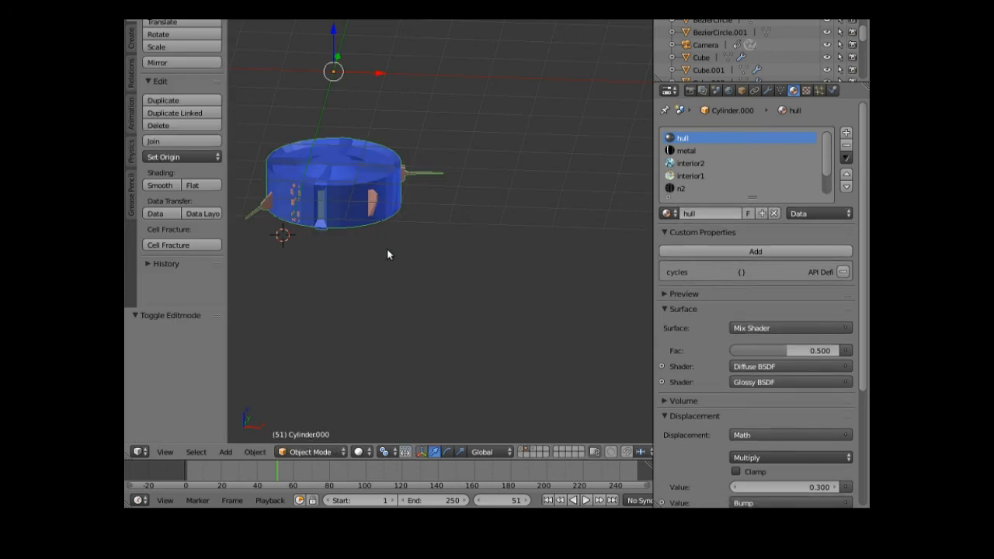
# Move the hull cylinder to the first layer and show that layer with the rest of the spaceship.
pyautogui.press('m')
pyautogui.click(439, 222)
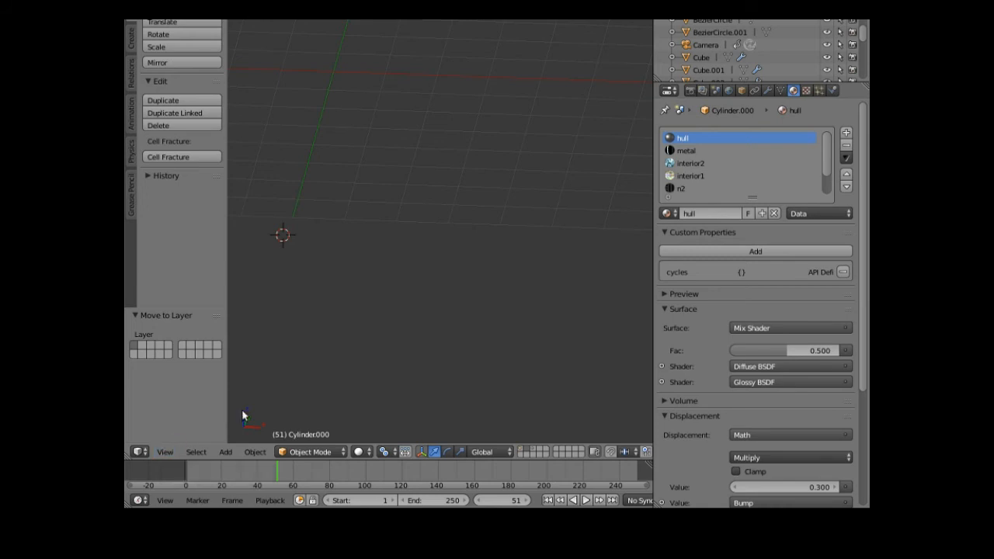
pyautogui.click(523, 455)
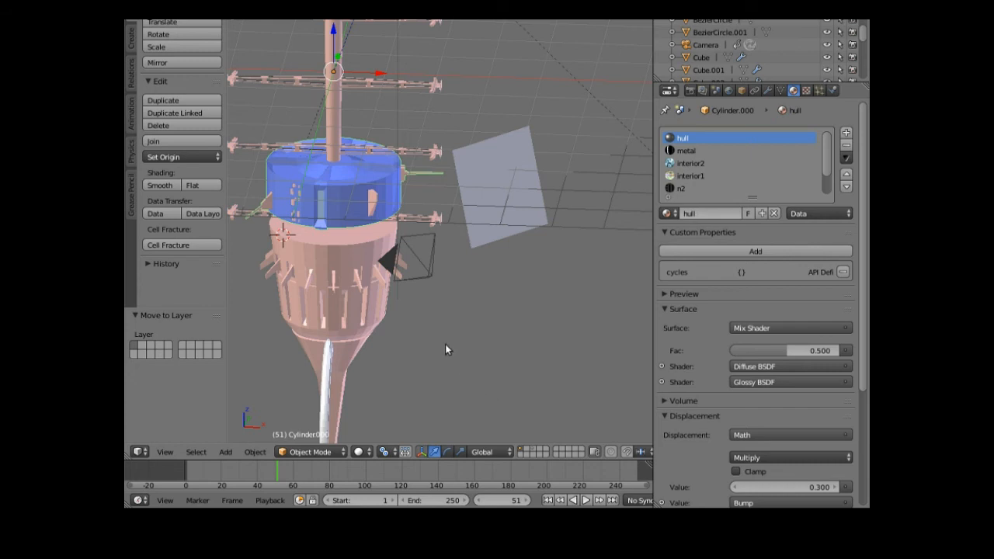
# Render the current frame of the complete spaceship and examine the textured hull up close.
pyautogui.scroll(-3, 445, 344)
pyautogui.scroll(3, 434, 357)
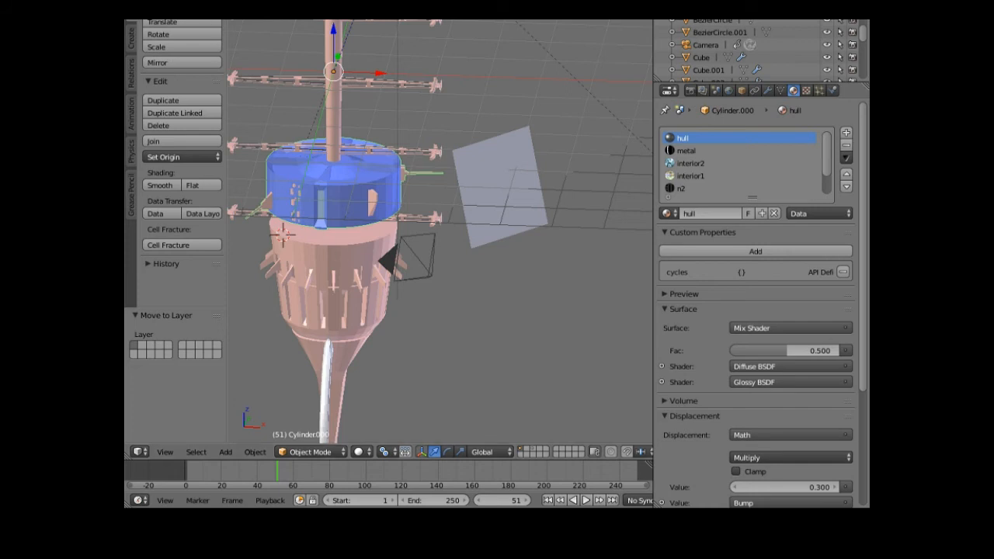
pyautogui.press('F12')
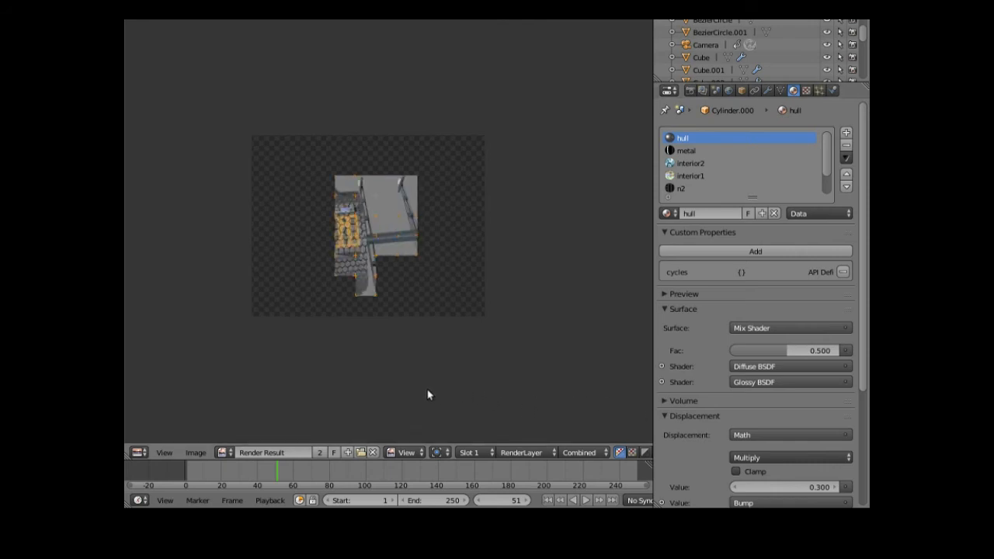
pyautogui.scroll(1, 428, 393)
pyautogui.scroll(1, 428, 395)
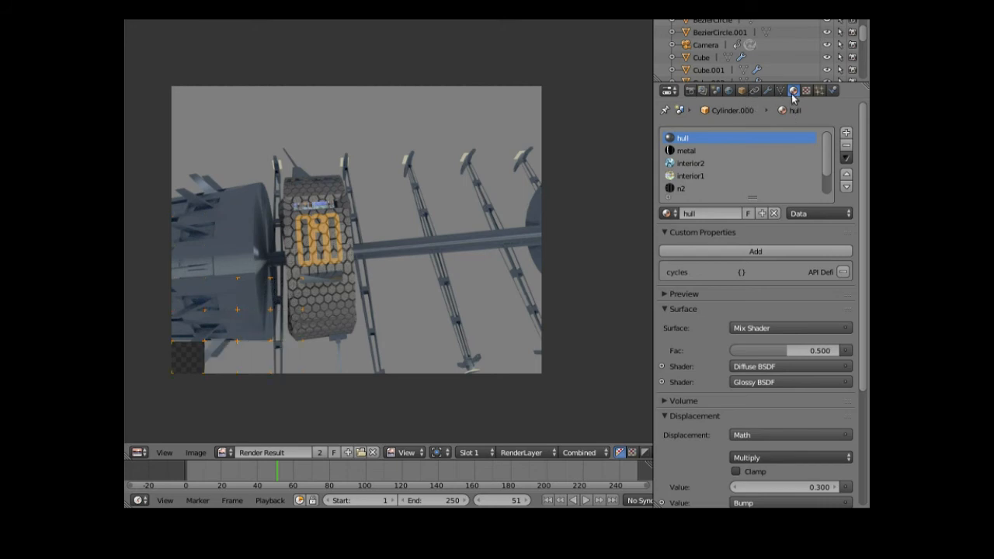
# Set the world background color to black.
pyautogui.click(731, 89)
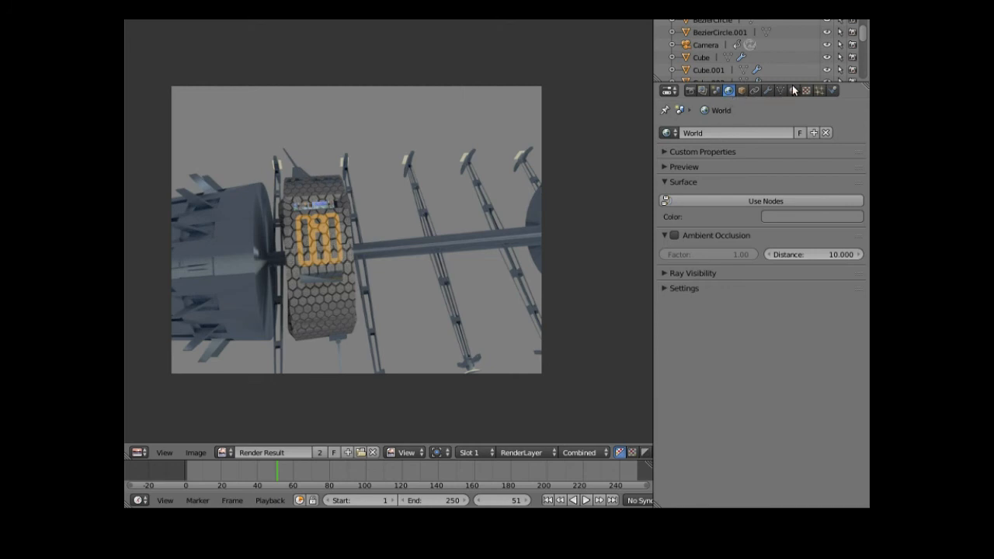
pyautogui.click(782, 218)
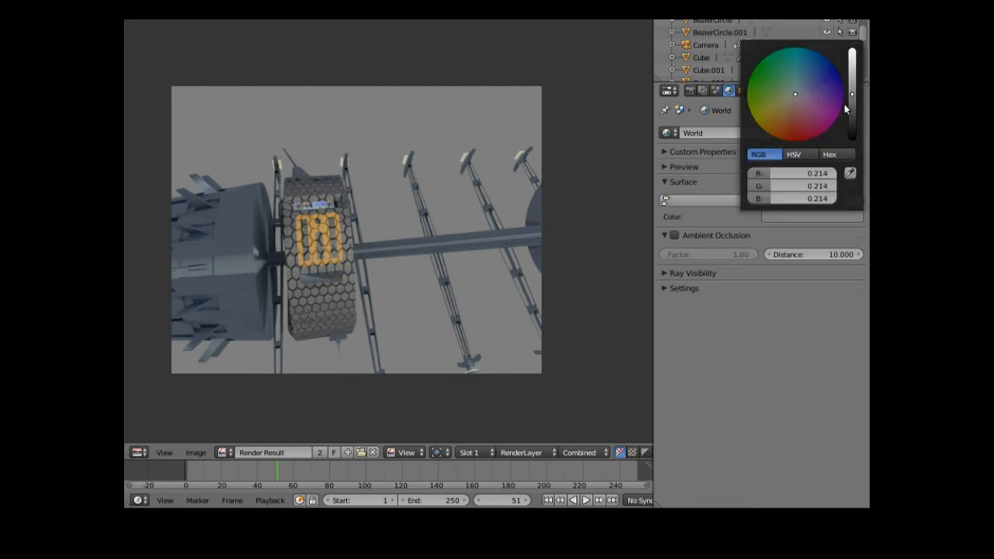
pyautogui.moveTo(853, 94); pyautogui.dragTo(854, 139)
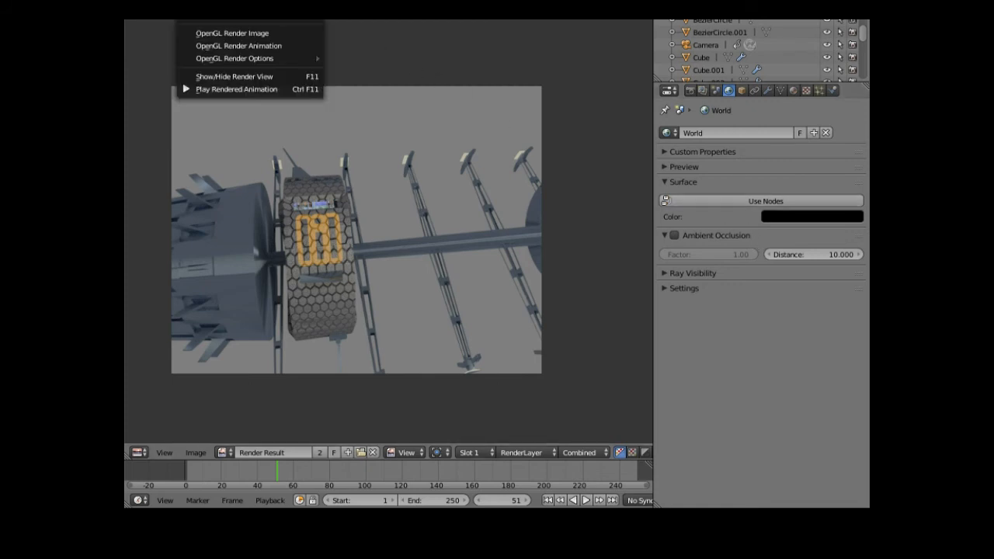
# Re-render the frame, inspect the hull and number decal against the black background, and return to the 3D view.
pyautogui.press('F12')
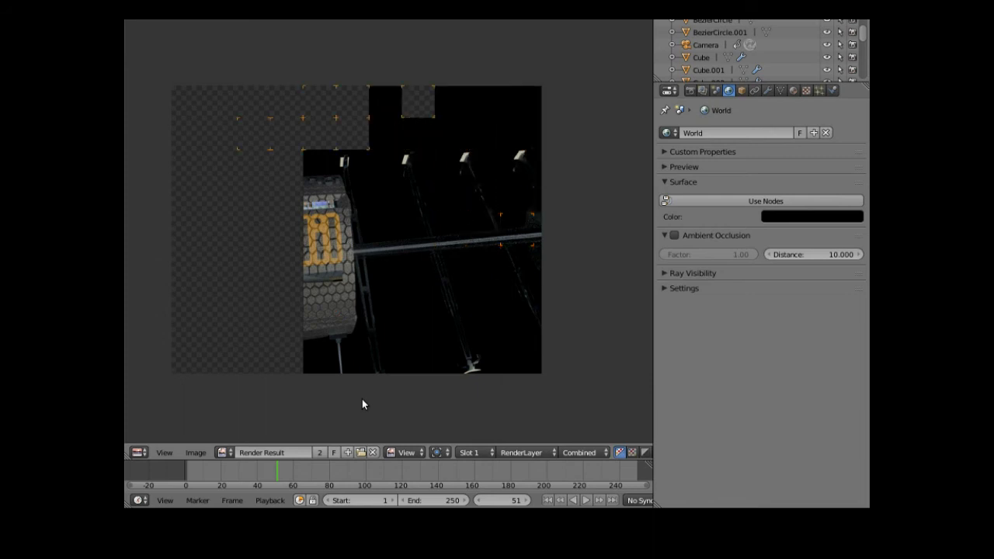
pyautogui.scroll(1, 362, 399)
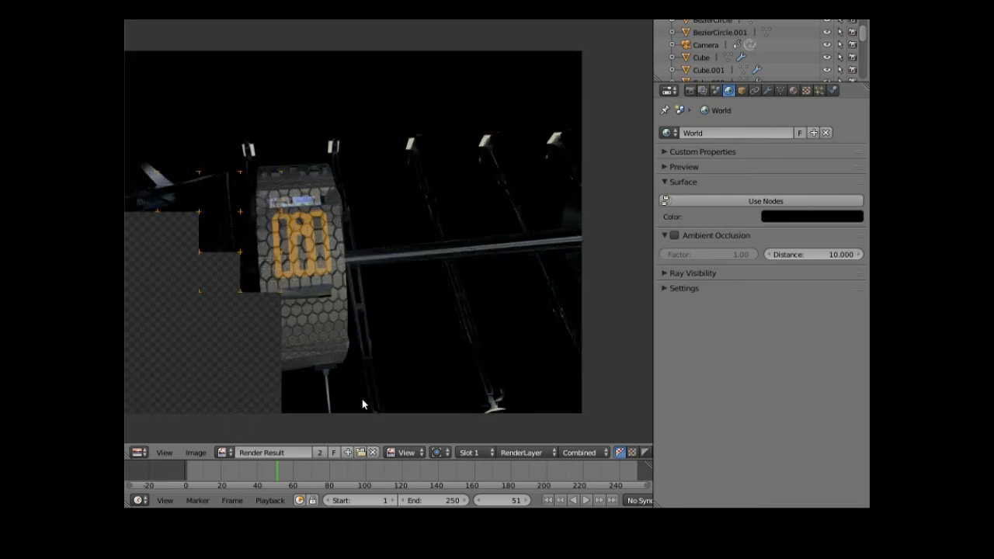
pyautogui.scroll(1, 363, 403)
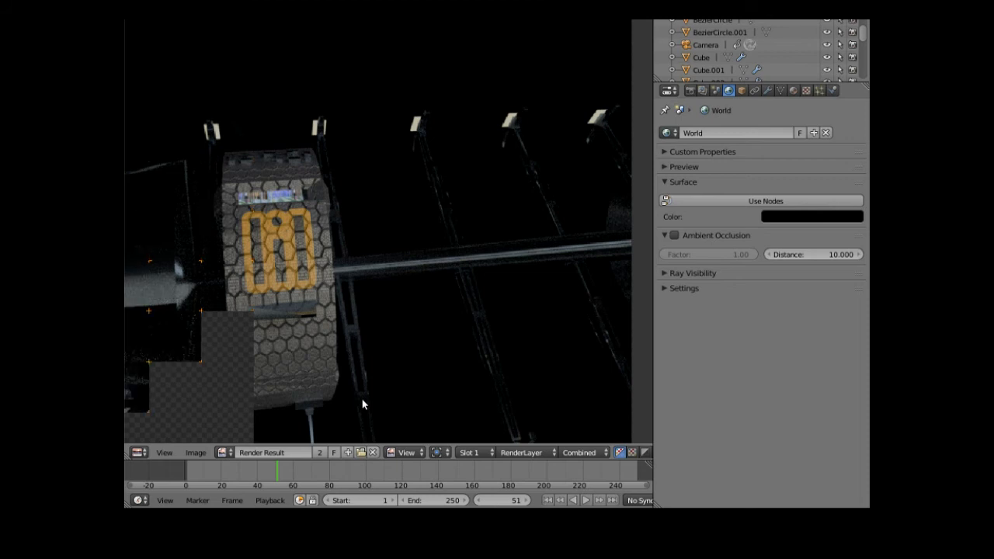
pyautogui.scroll(-2, 362, 404)
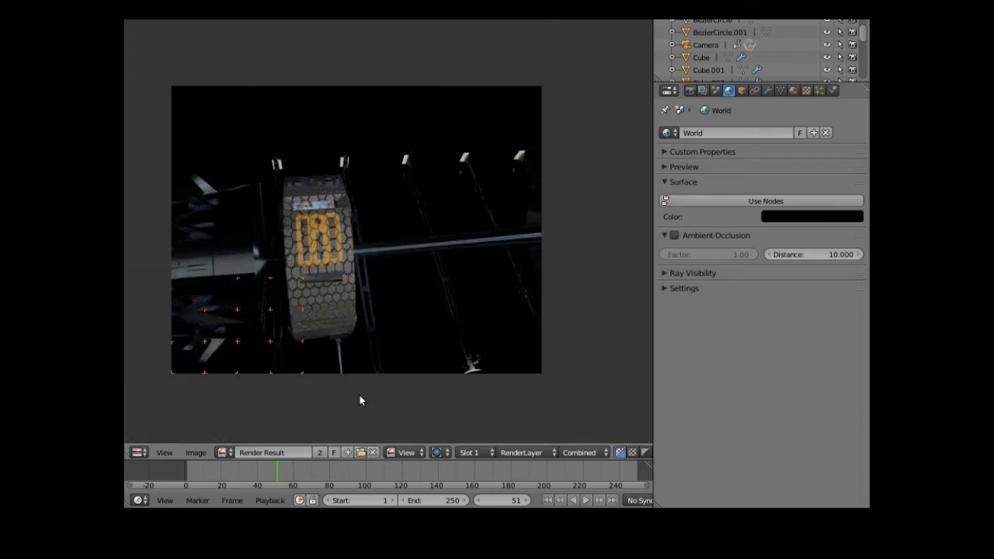
pyautogui.scroll(-1, 359, 395)
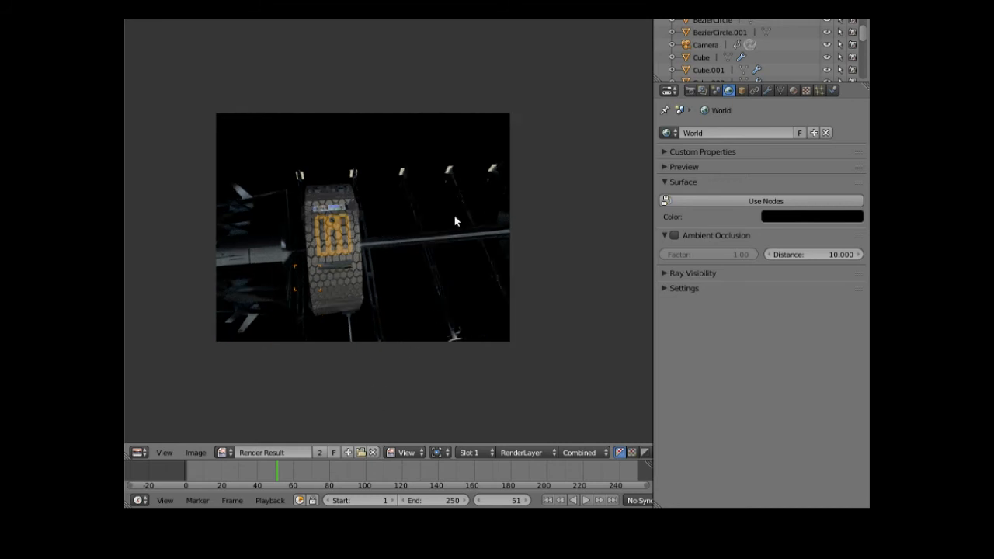
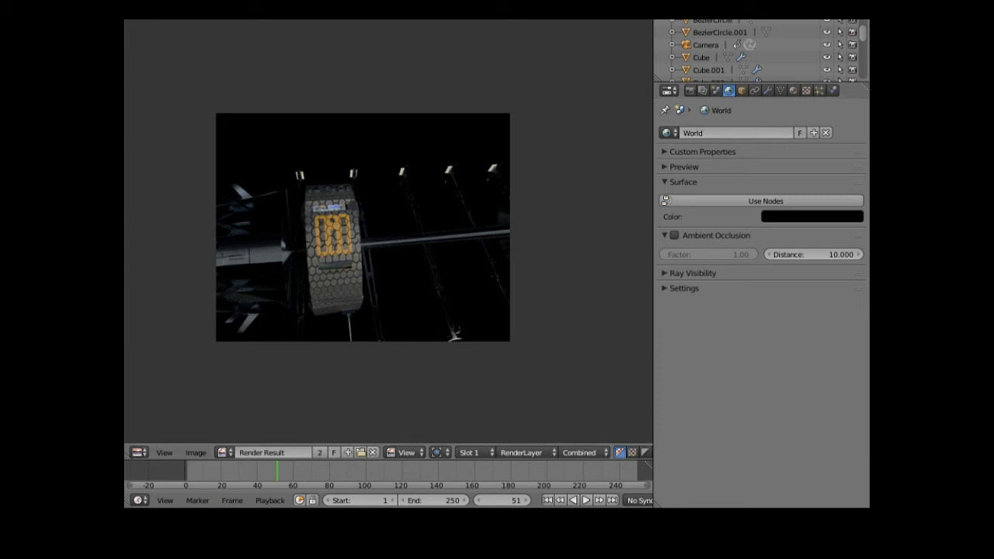
pyautogui.click(225, 15)
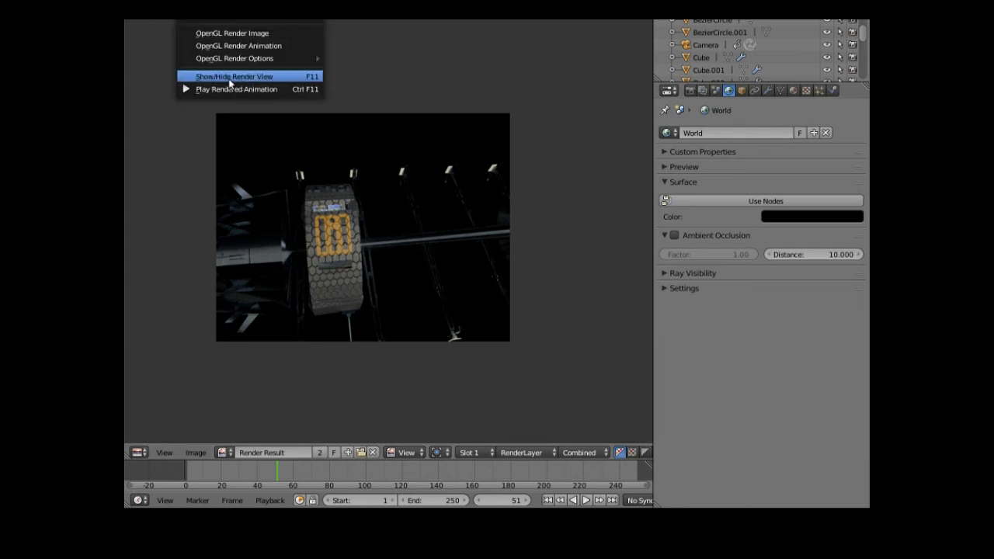
pyautogui.click(229, 77)
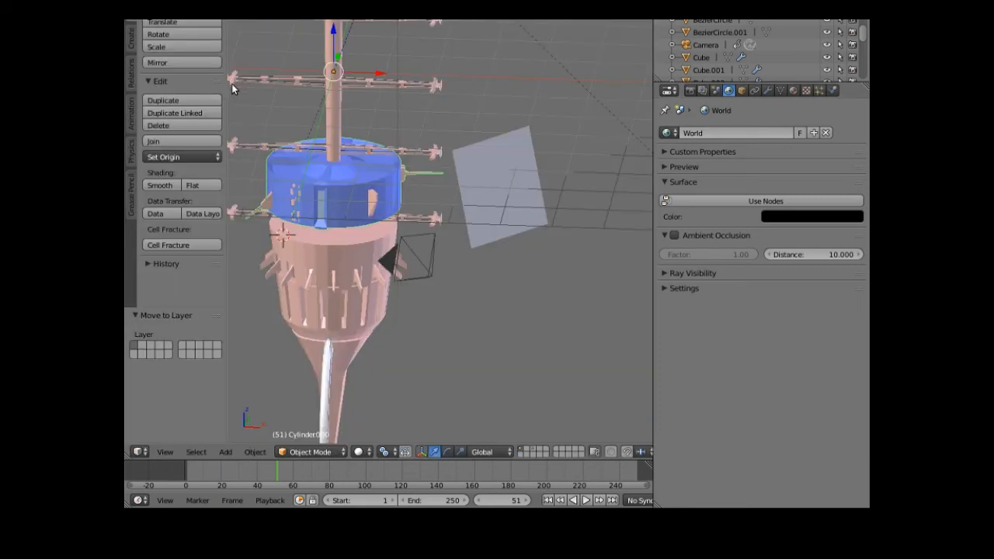
# Make the hull cylinder's metal material active and switch to the Compositing screen layout.
pyautogui.click(793, 91)
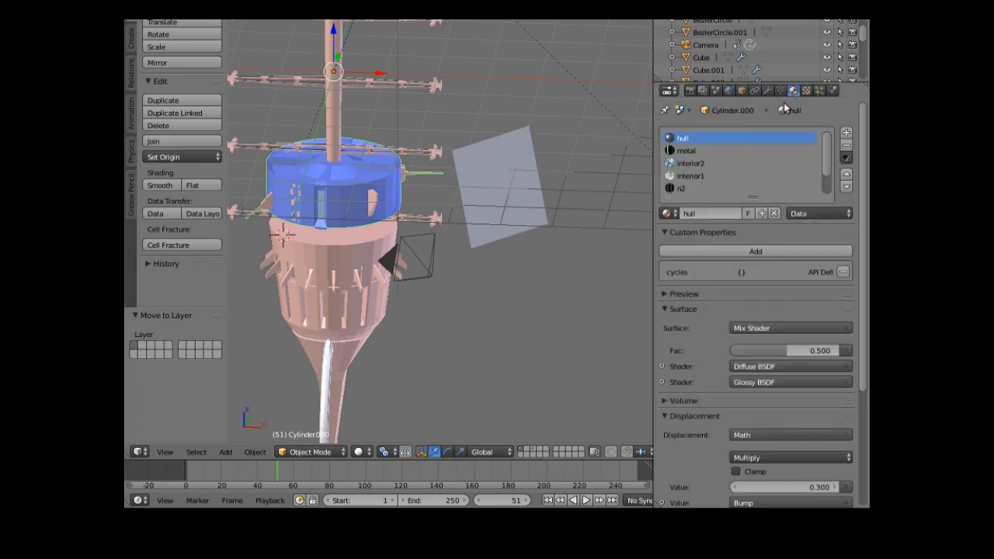
pyautogui.click(687, 152)
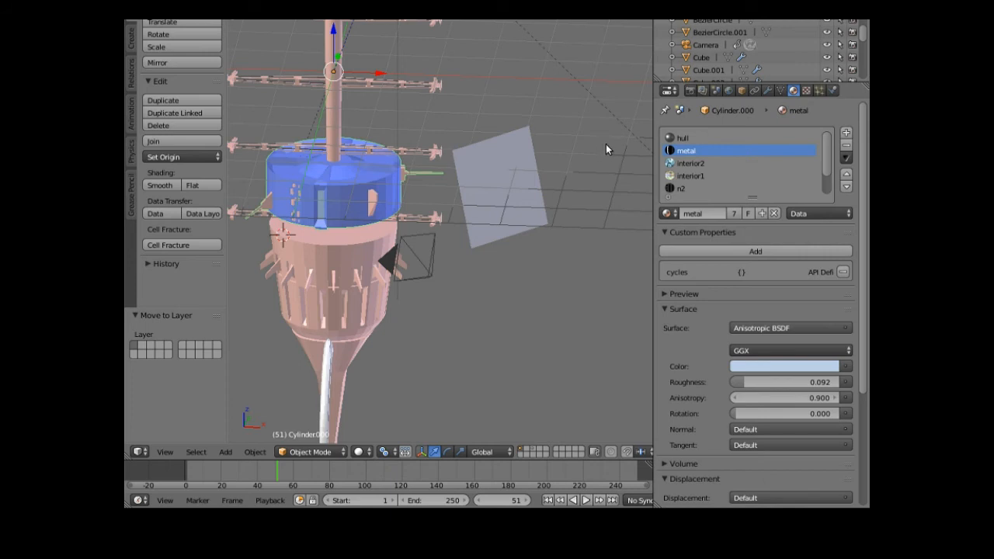
pyautogui.click(311, 17)
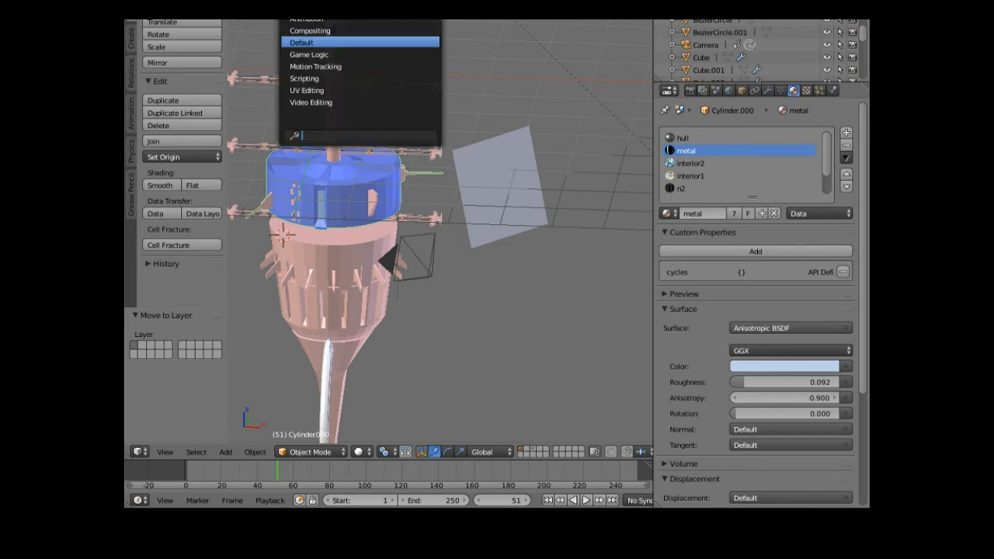
pyautogui.click(306, 28)
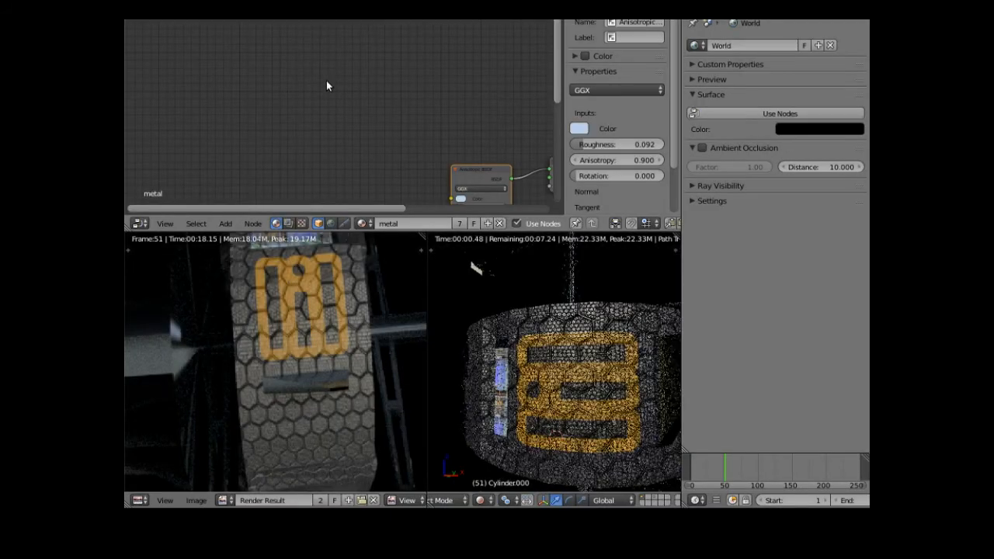
# Spread the Anisotropic BSDF and Material Output nodes apart in the metal node tree to make room between them.
pyautogui.moveTo(389, 207); pyautogui.dragTo(485, 210)
pyautogui.moveTo(557, 92); pyautogui.dragTo(563, 146)
pyautogui.moveTo(402, 102); pyautogui.dragTo(395, 82)
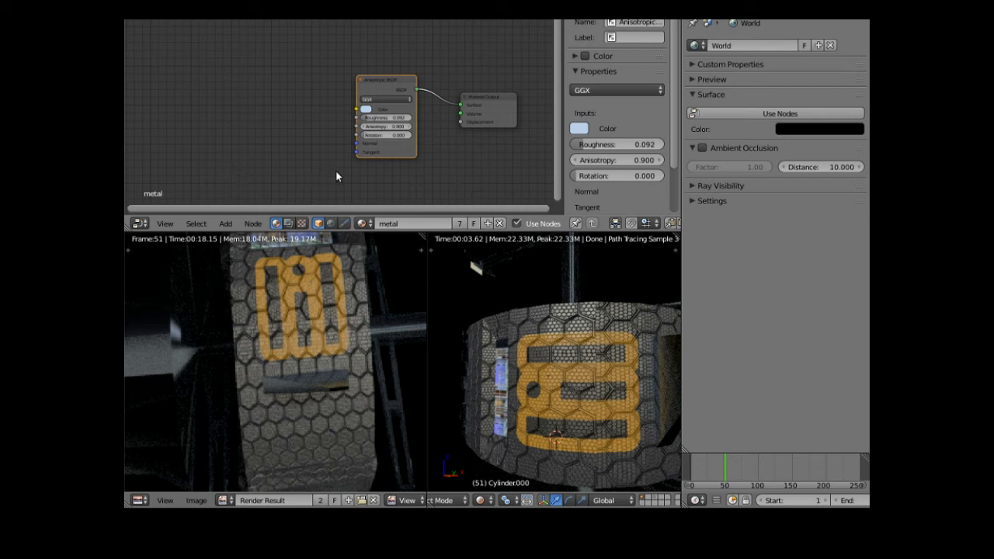
pyautogui.moveTo(395, 84); pyautogui.dragTo(325, 56)
pyautogui.moveTo(494, 90); pyautogui.dragTo(488, 81)
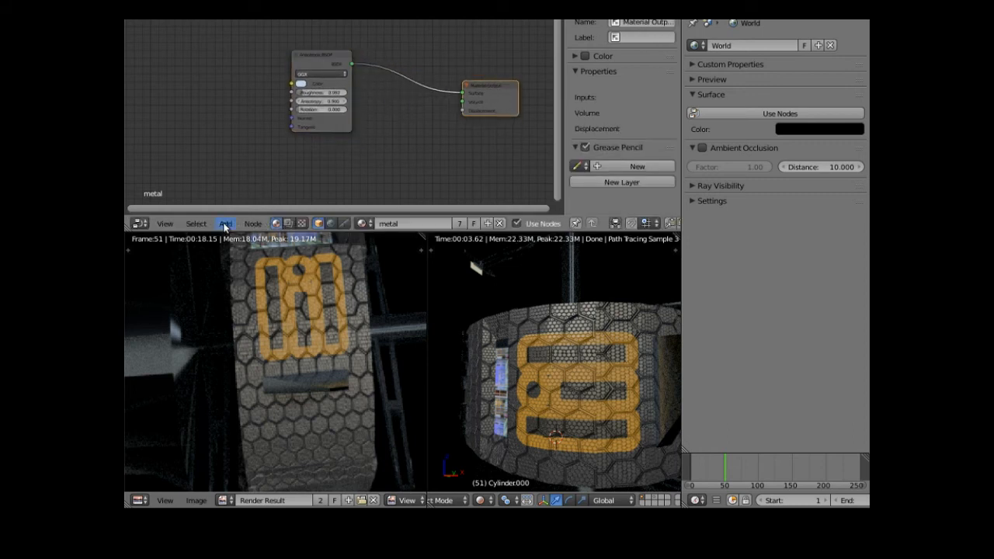
# Add a Diffuse BSDF node below the Anisotropic BSDF in the metal material.
pyautogui.click(224, 224)
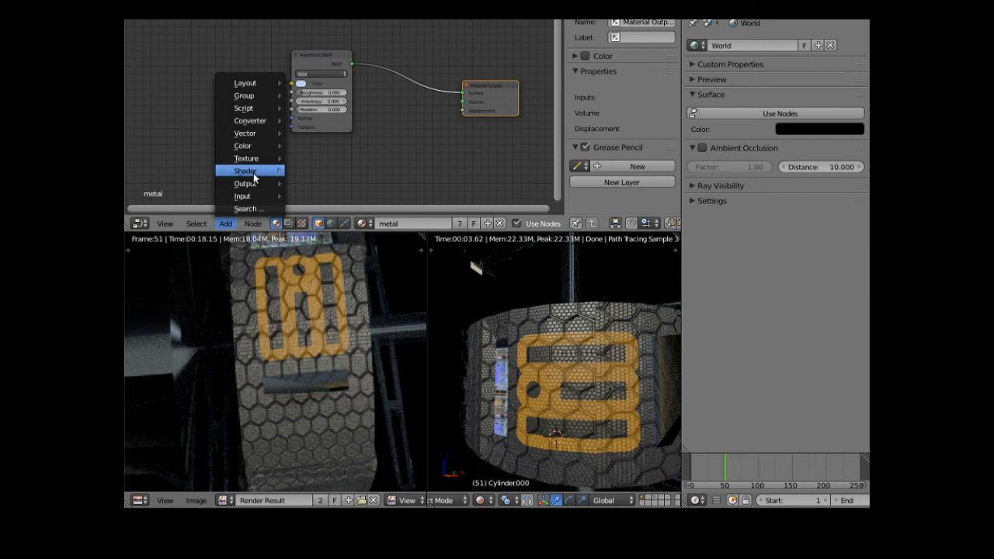
pyautogui.moveTo(255, 178)
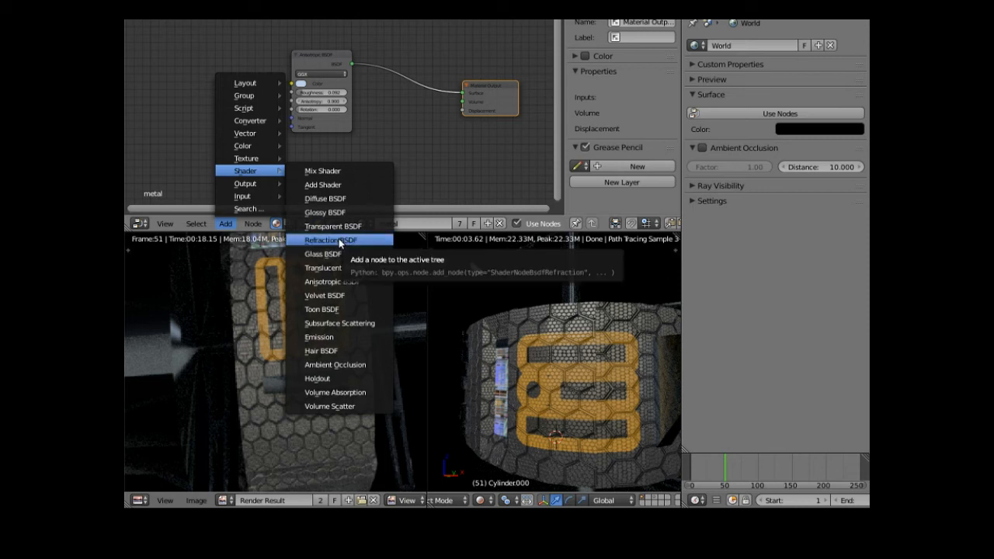
pyautogui.click(332, 200)
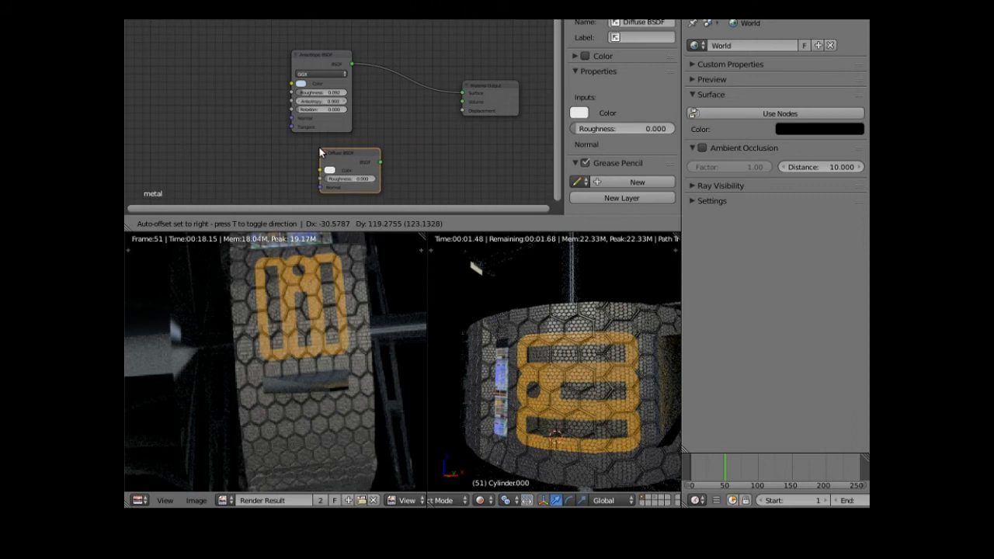
pyautogui.click(314, 152)
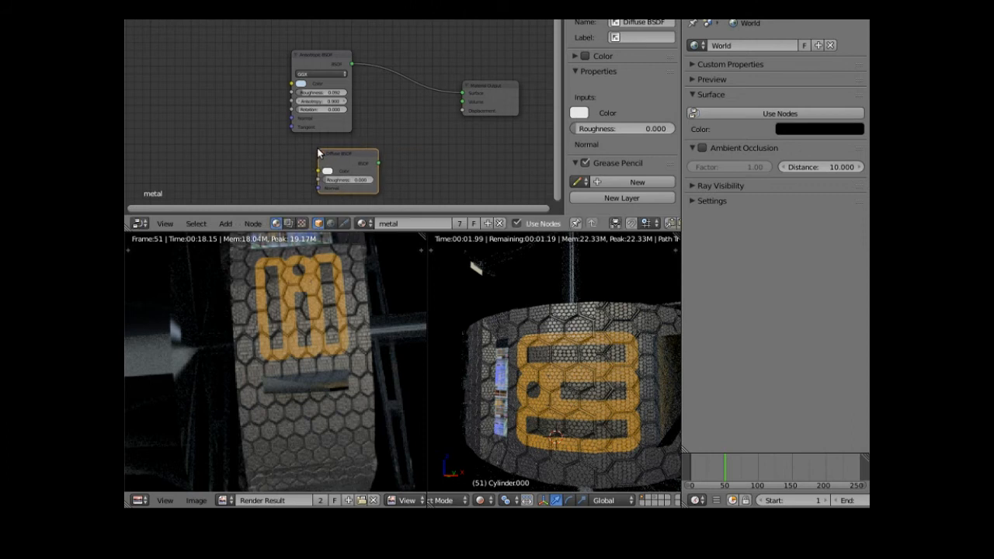
# Insert a Mix Shader between the Anisotropic BSDF and Material Output, and connect the Diffuse BSDF to its second shader input.
pyautogui.click(225, 224)
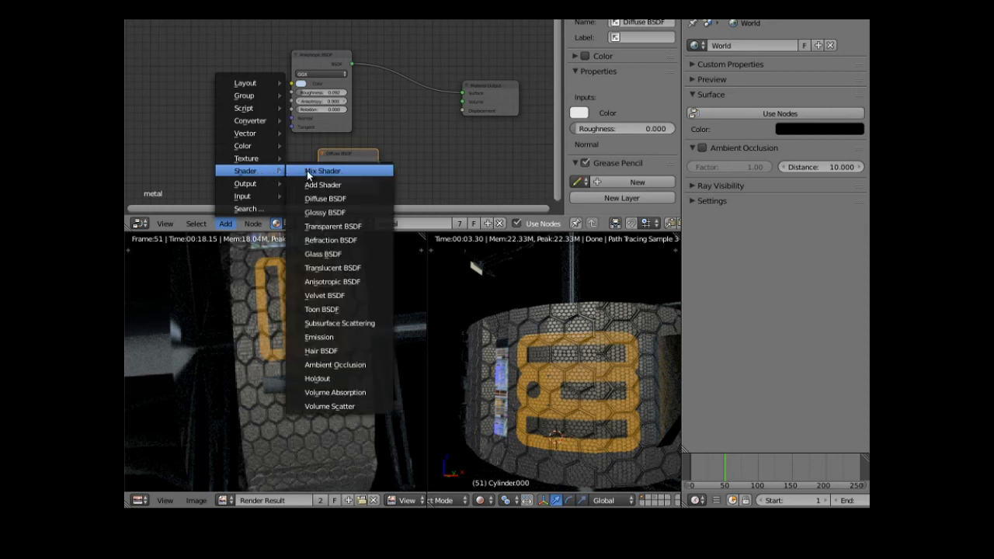
pyautogui.click(301, 171)
pyautogui.click(381, 114)
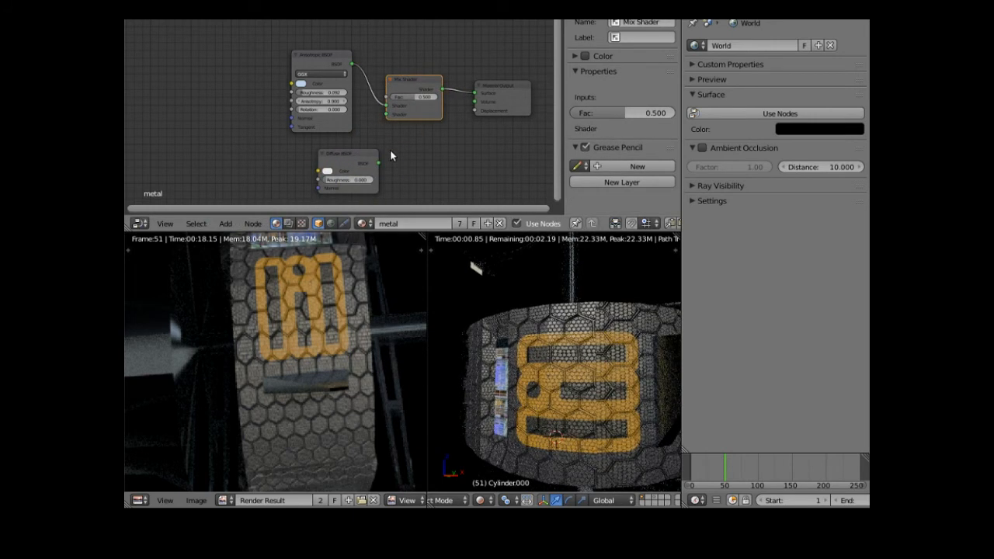
pyautogui.moveTo(378, 163); pyautogui.dragTo(385, 117)
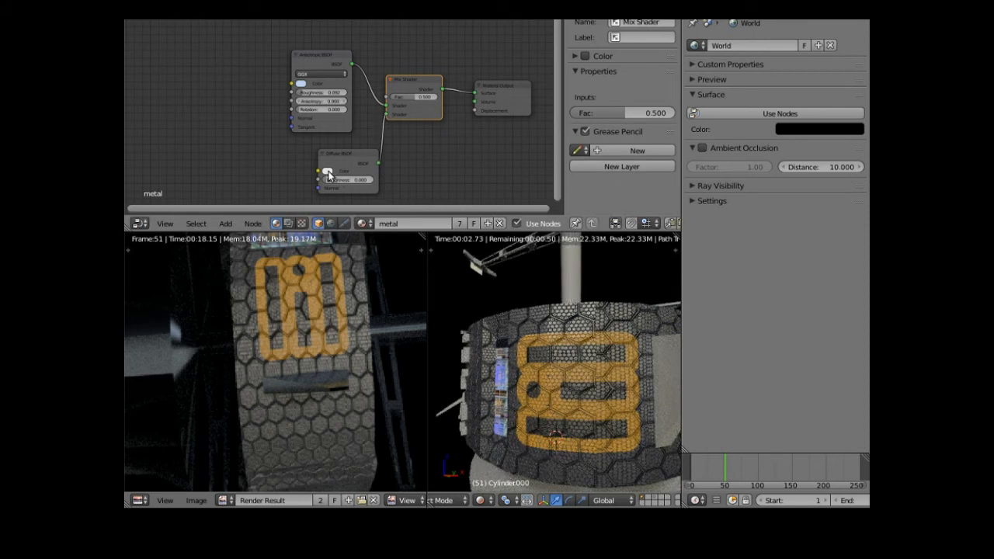
# Tint the Diffuse BSDF a pale orange and set the Mix Shader factor to 0.045.
pyautogui.click(328, 173)
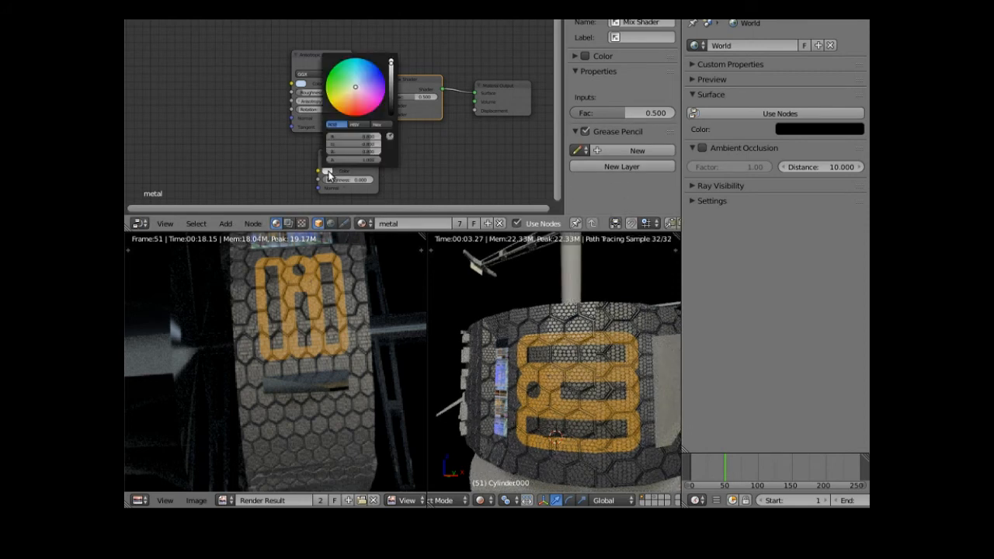
pyautogui.click(350, 98)
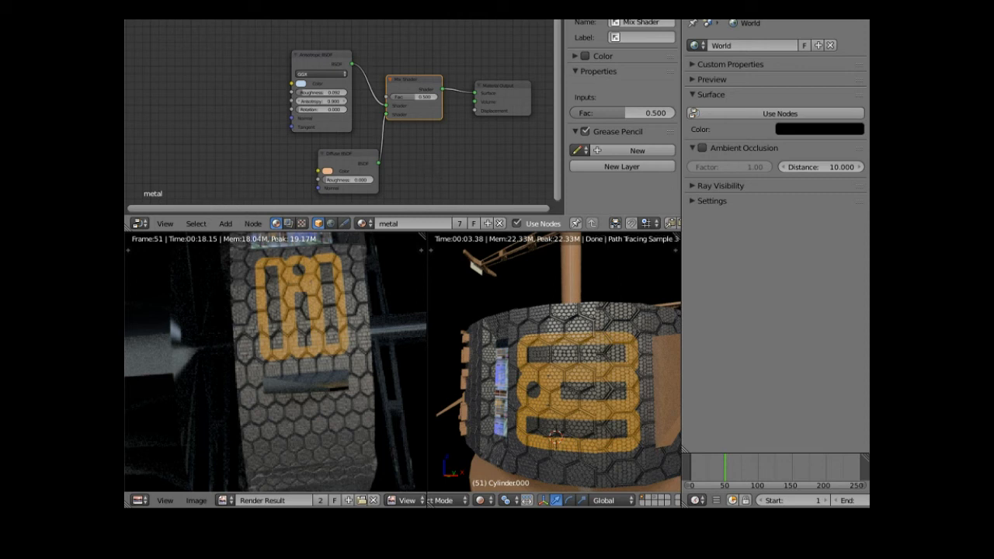
pyautogui.moveTo(413, 95)
pyautogui.mouseDown()
pyautogui.moveTo(364, 98)
pyautogui.moveTo(395, 99)
pyautogui.mouseUp()
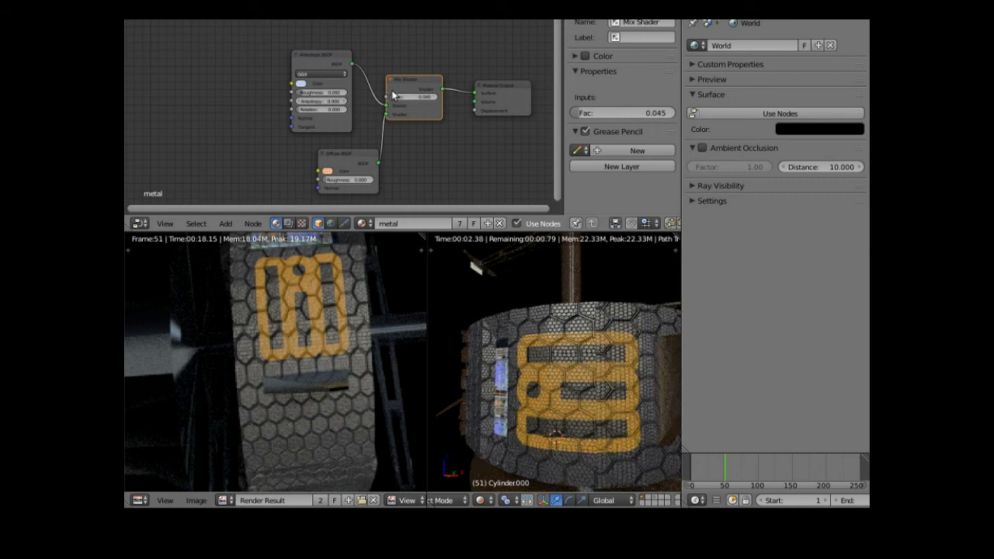
# Render the frame with the mixed metal material and inspect the metal parts around the hull.
pyautogui.click(190, 20)
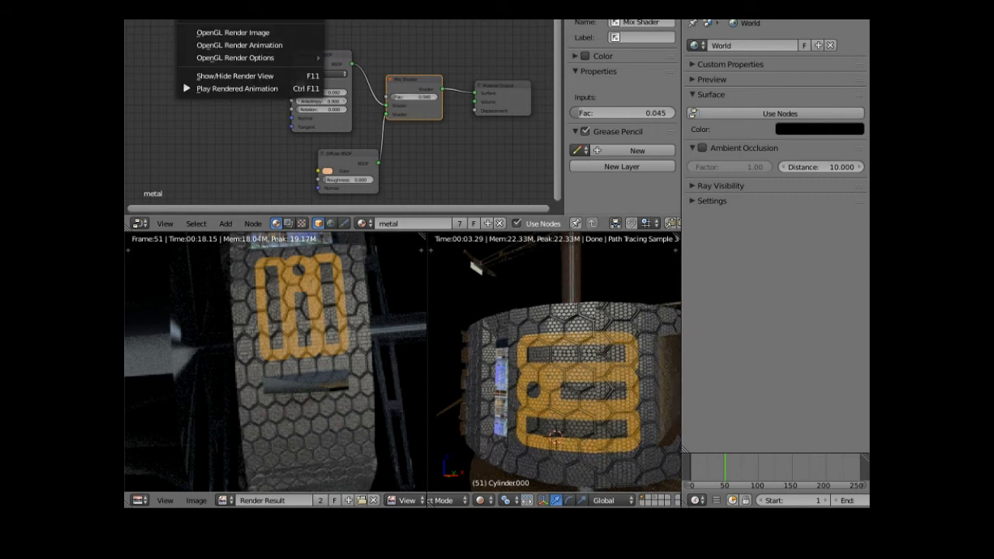
pyautogui.click(210, 21)
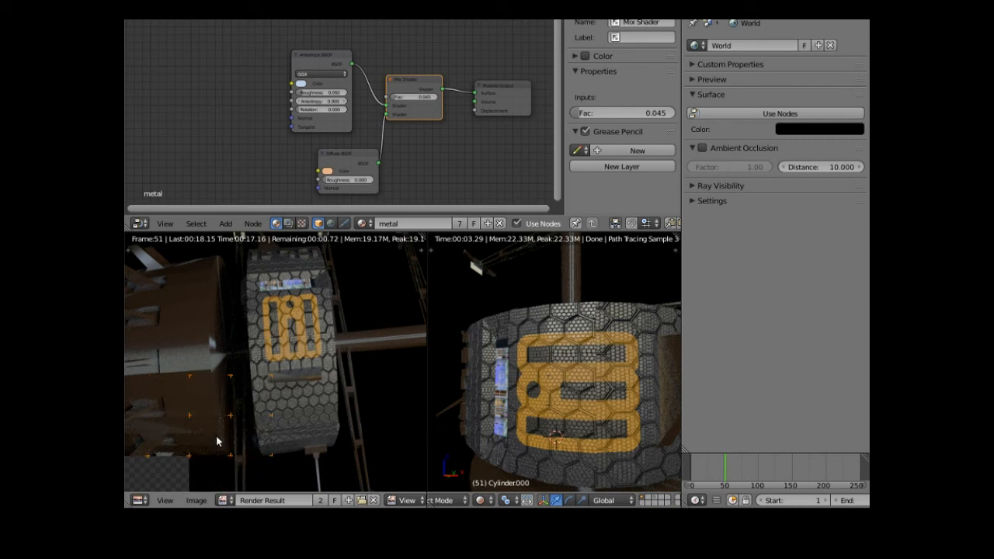
pyautogui.scroll(-2, 217, 437)
pyautogui.scroll(1, 217, 436)
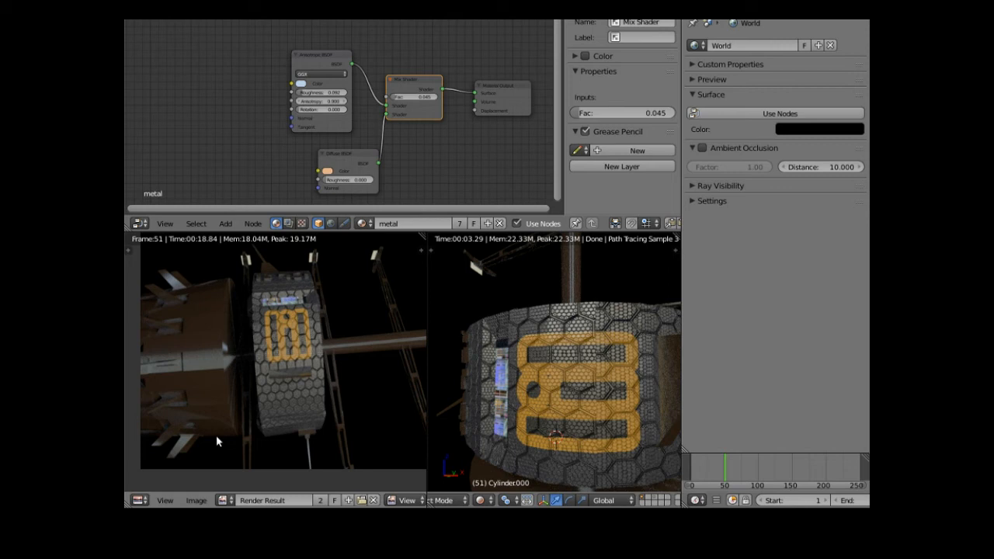
pyautogui.scroll(2, 215, 435)
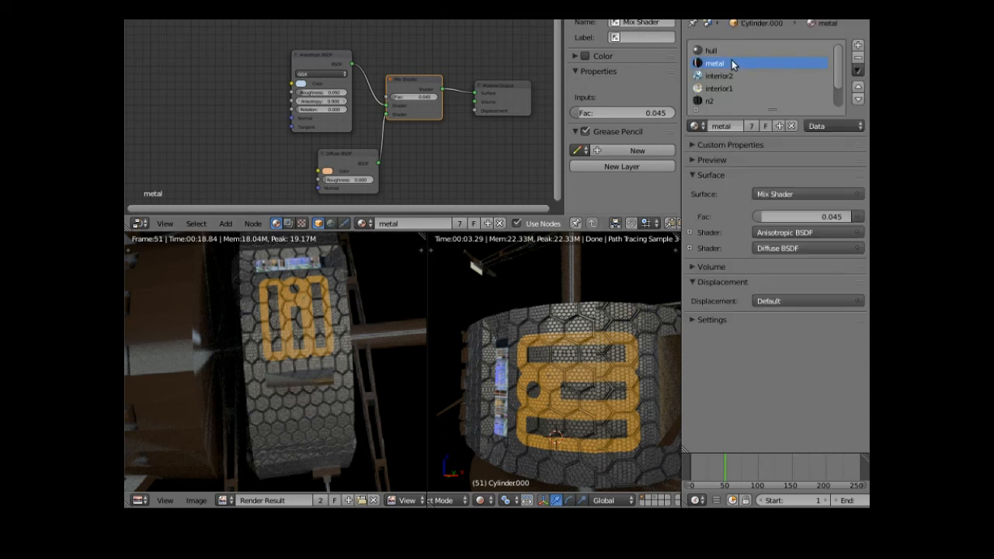
# In the hull material, set the Mix Shader factor to 0.209 and the Glossy BSDF roughness to 0.133.
pyautogui.click(719, 54)
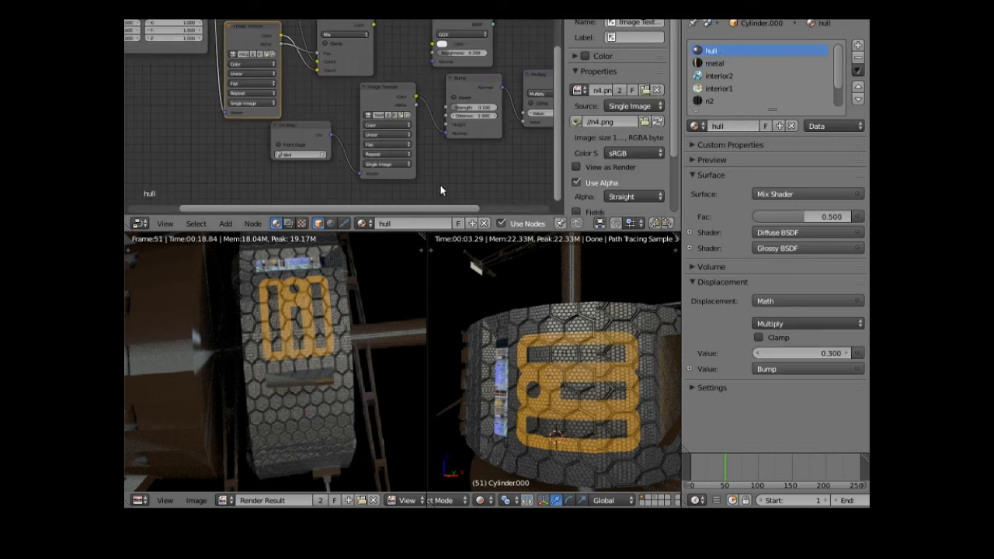
pyautogui.moveTo(558, 122); pyautogui.dragTo(567, 52)
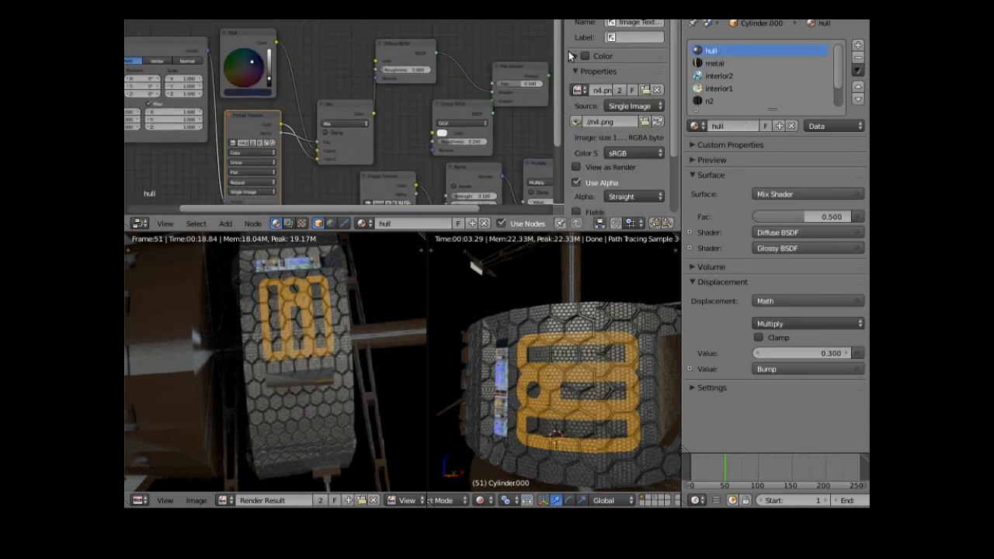
pyautogui.moveTo(466, 103)
pyautogui.mouseDown()
pyautogui.moveTo(438, 98)
pyautogui.moveTo(449, 100)
pyautogui.mouseUp()
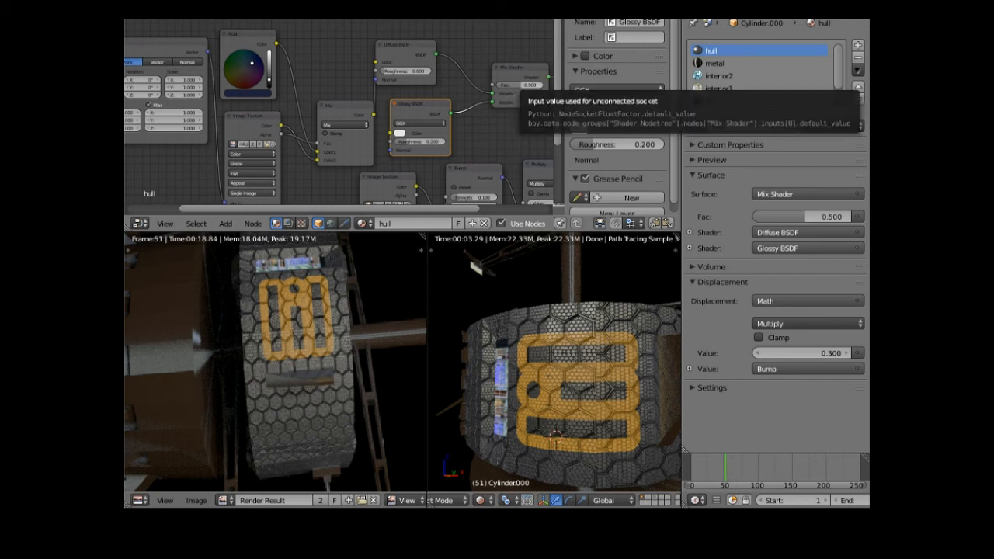
pyautogui.moveTo(516, 86); pyautogui.dragTo(484, 86)
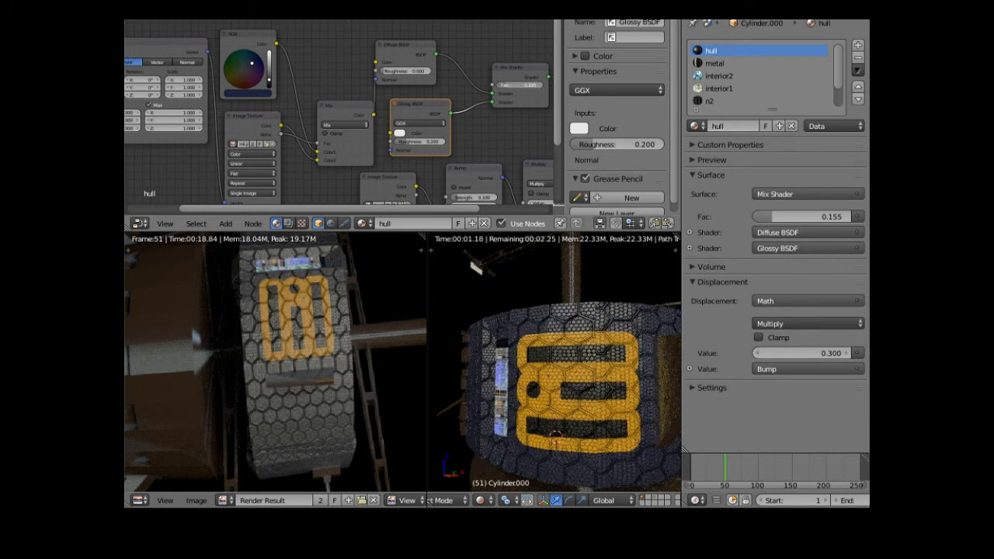
pyautogui.moveTo(484, 85); pyautogui.dragTo(489, 85)
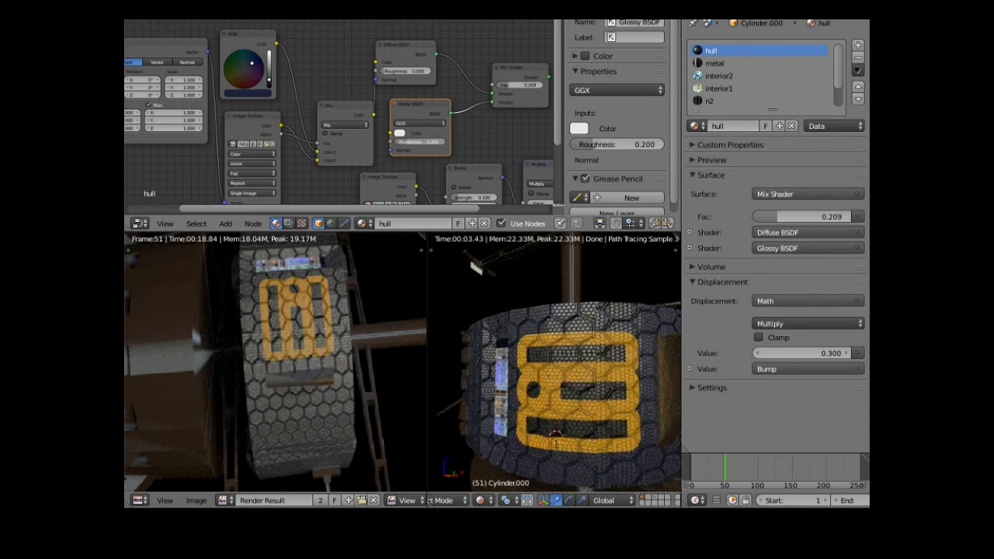
pyautogui.moveTo(403, 143)
pyautogui.mouseDown()
pyautogui.moveTo(383, 145)
pyautogui.moveTo(404, 145)
pyautogui.mouseUp()
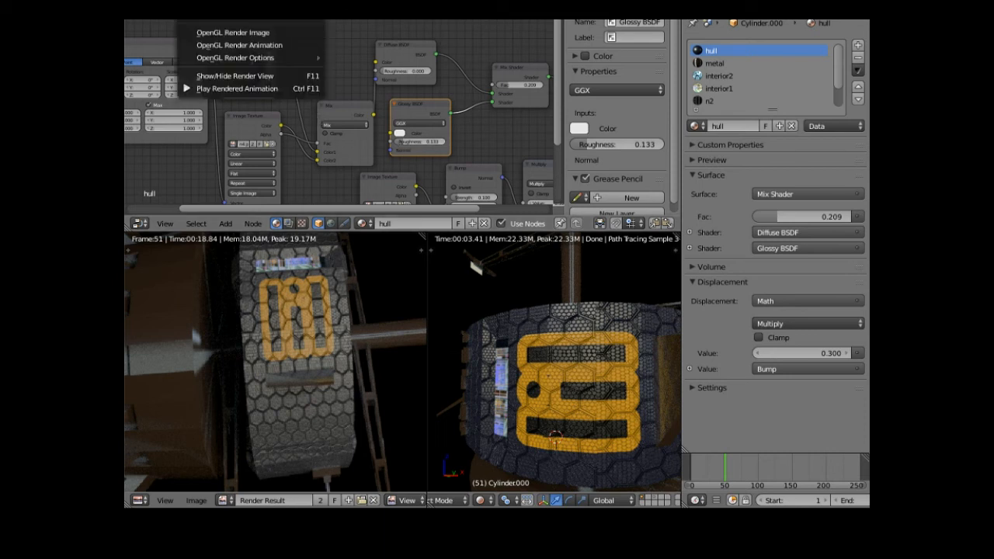
# Set the hull material's RGB colour to black and render the frame to inspect the whole ship.
pyautogui.click(216, 20)
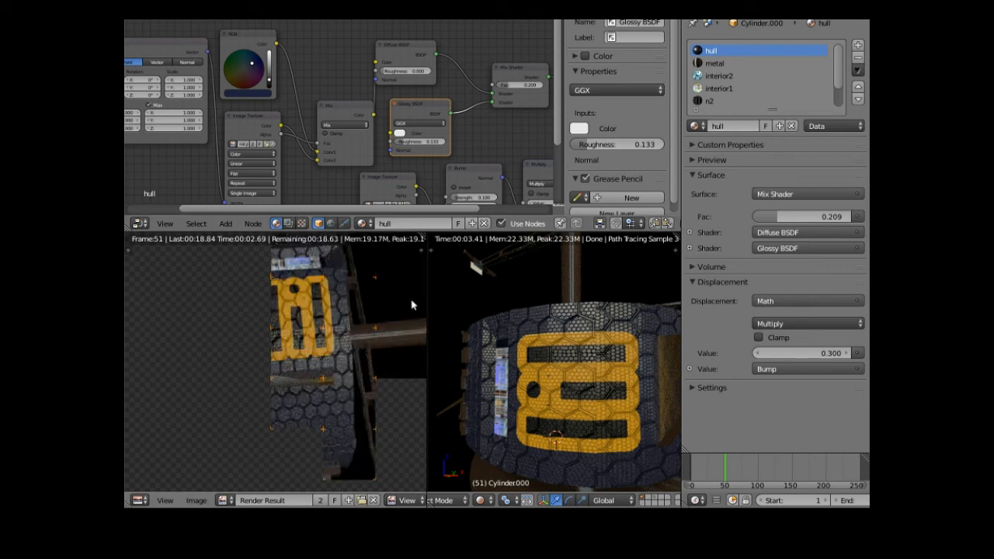
pyautogui.click(269, 87)
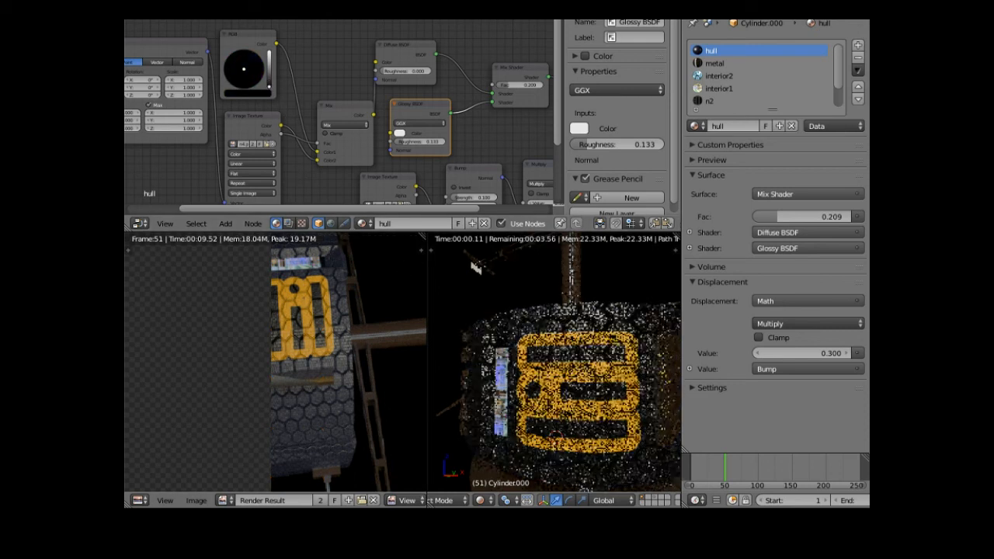
pyautogui.click(193, 4)
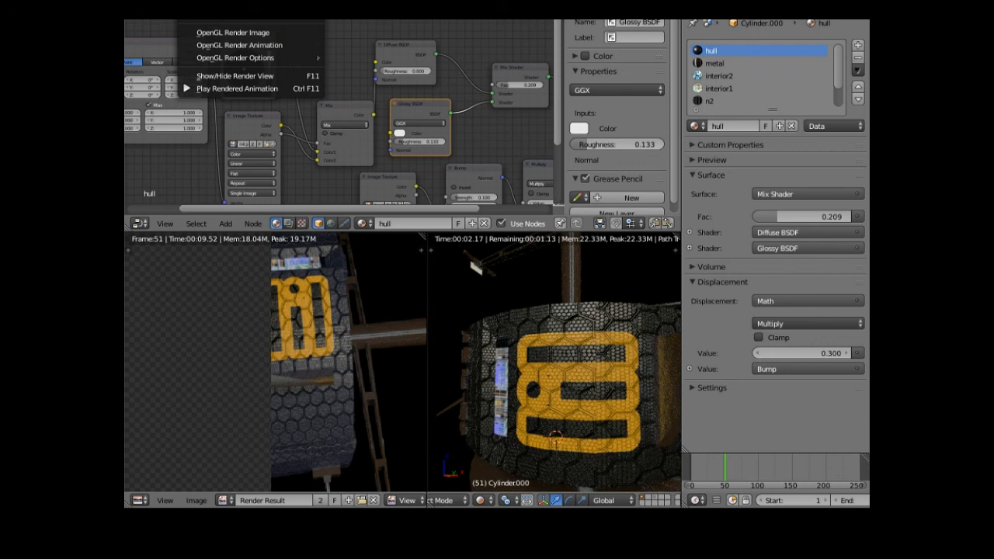
pyautogui.click(205, 6)
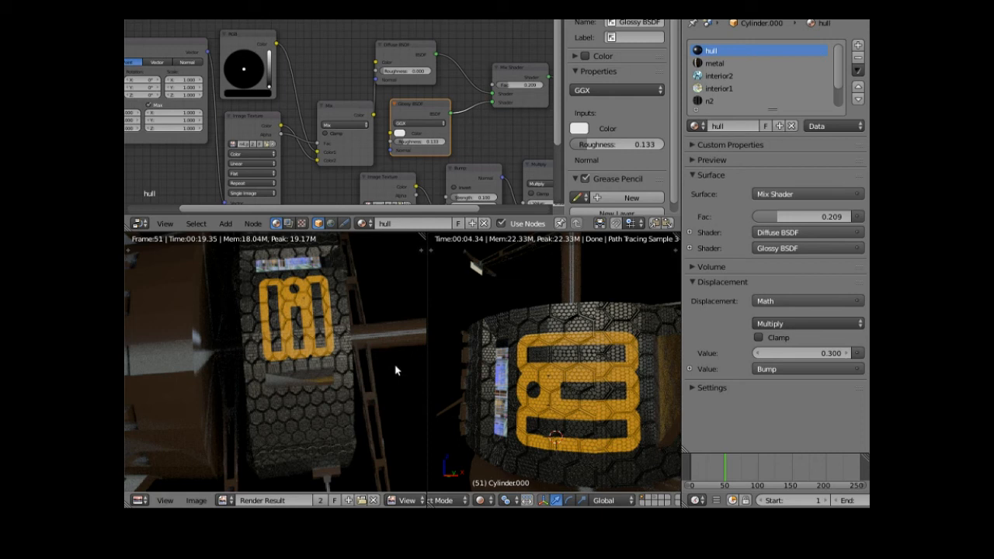
pyautogui.moveTo(409, 212); pyautogui.dragTo(376, 225)
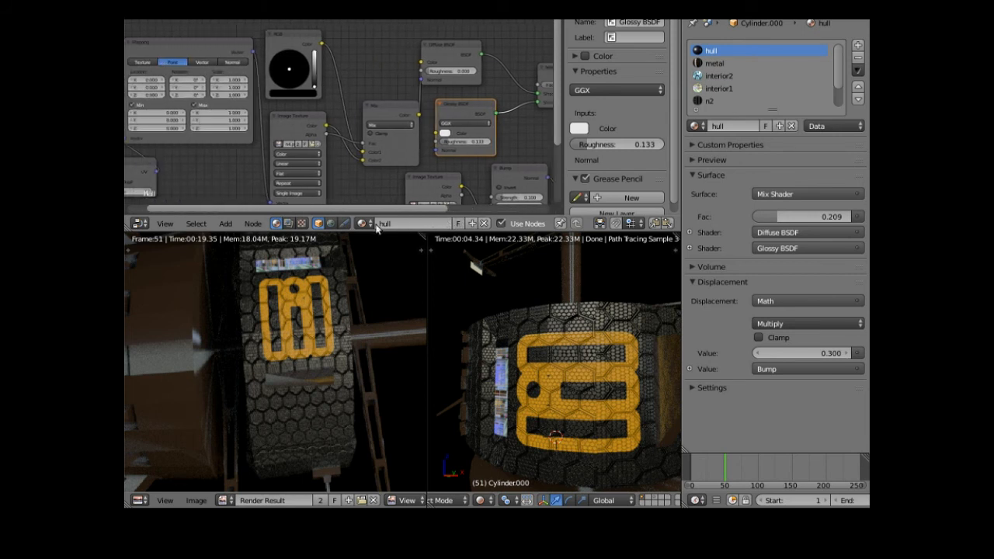
pyautogui.scroll(-3, 406, 285)
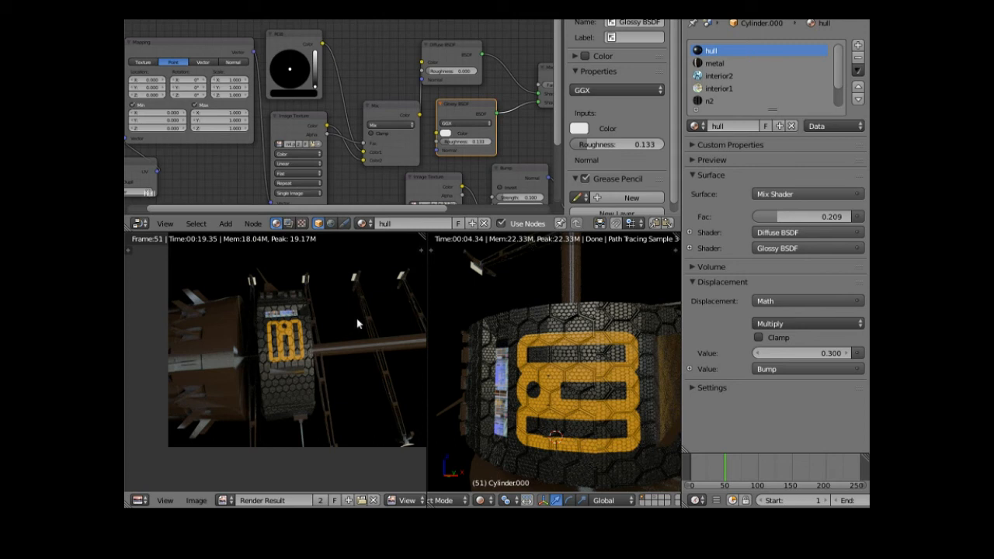
pyautogui.scroll(-1, 358, 323)
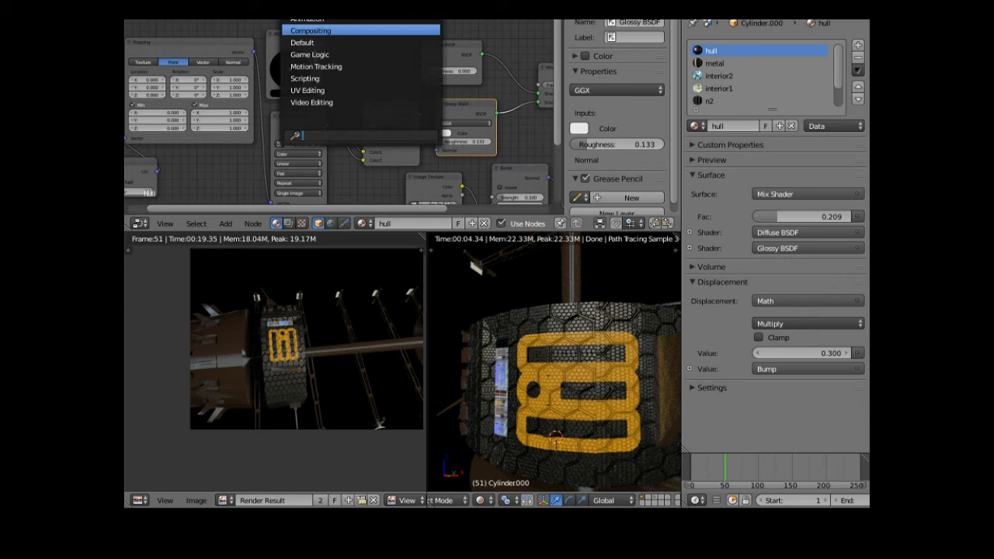
# Switch to the Default screen layout and give the smooth torus ring around the ship's upper section a new material.
pyautogui.click(308, 43)
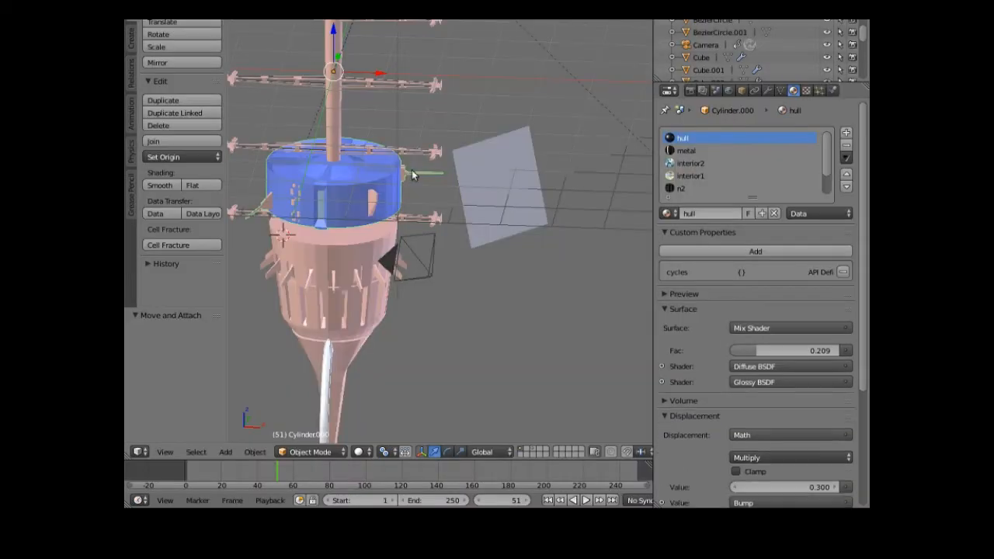
pyautogui.scroll(-2, 412, 176)
pyautogui.moveTo(450, 179)
pyautogui.mouseDown(button='middle')
pyautogui.moveTo(451, 213)
pyautogui.moveTo(440, 172)
pyautogui.mouseUp(button='middle')
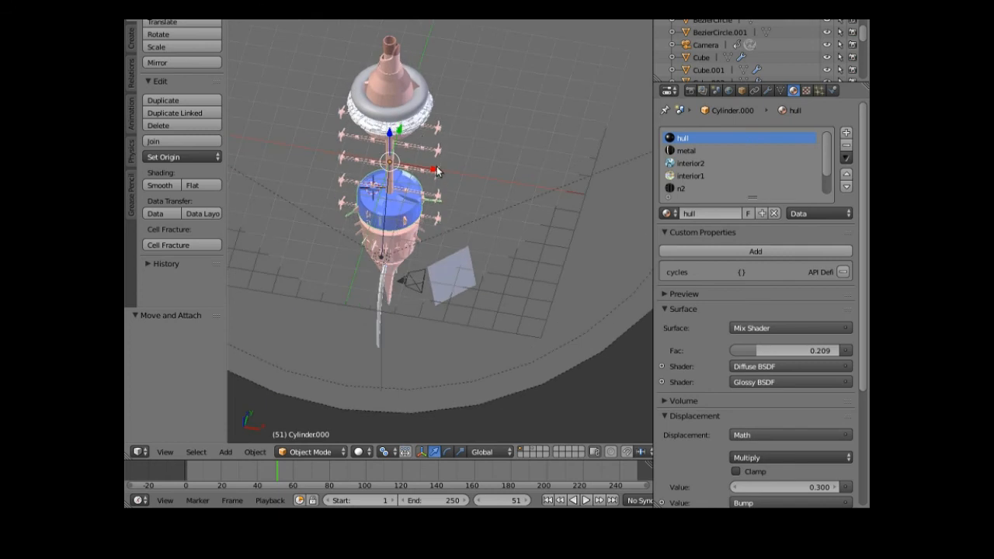
pyautogui.rightClick(413, 112)
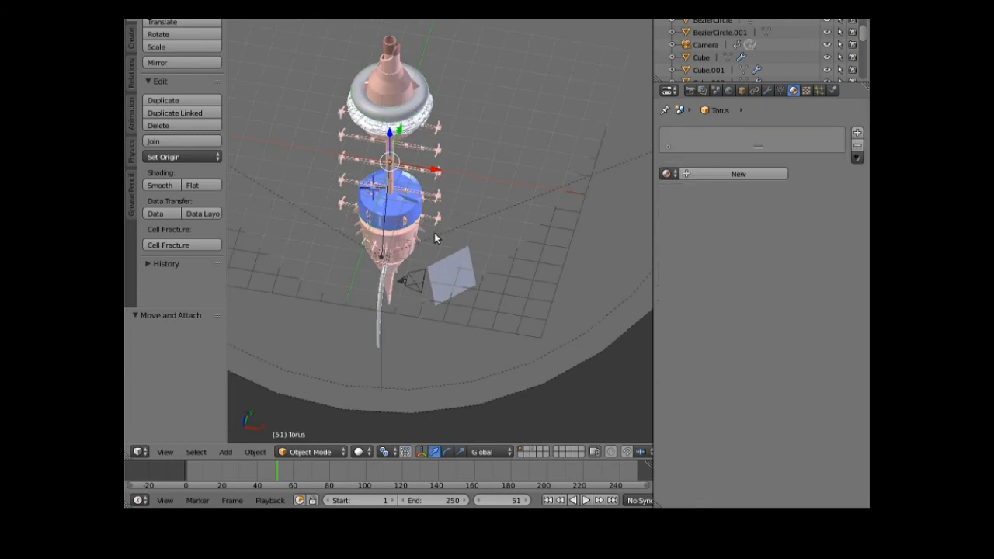
pyautogui.click(673, 175)
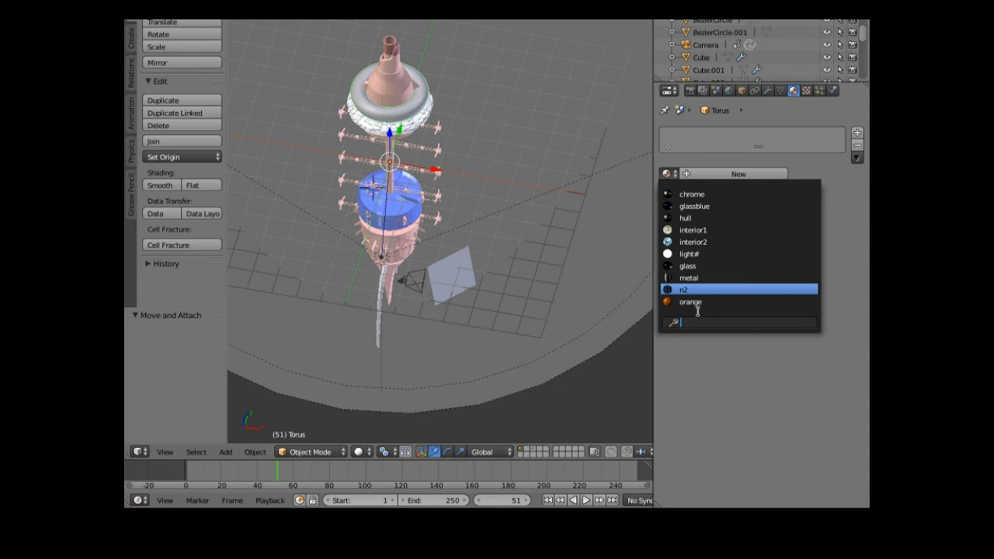
pyautogui.click(710, 173)
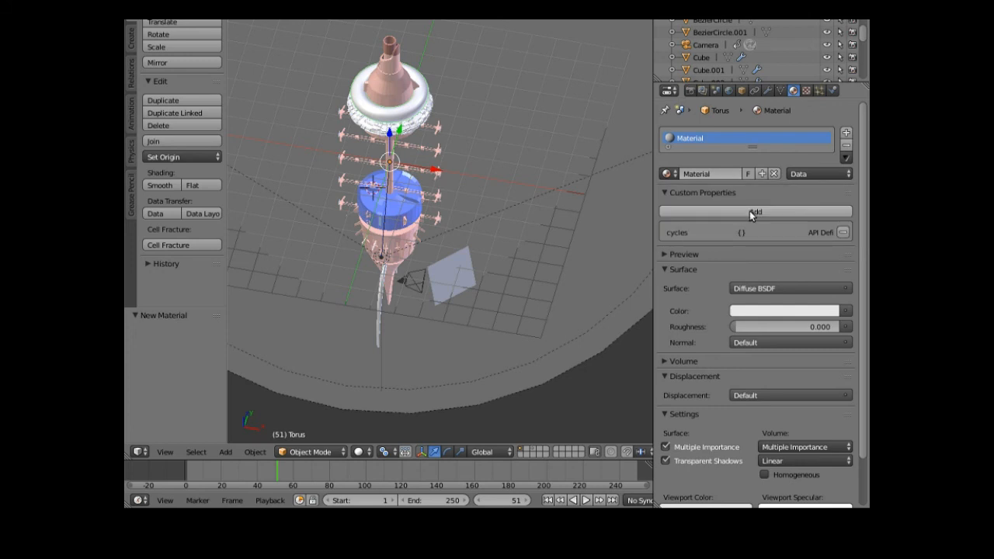
# Change the torus material's surface to Glass BSDF and tint its colour pale green.
pyautogui.click(756, 288)
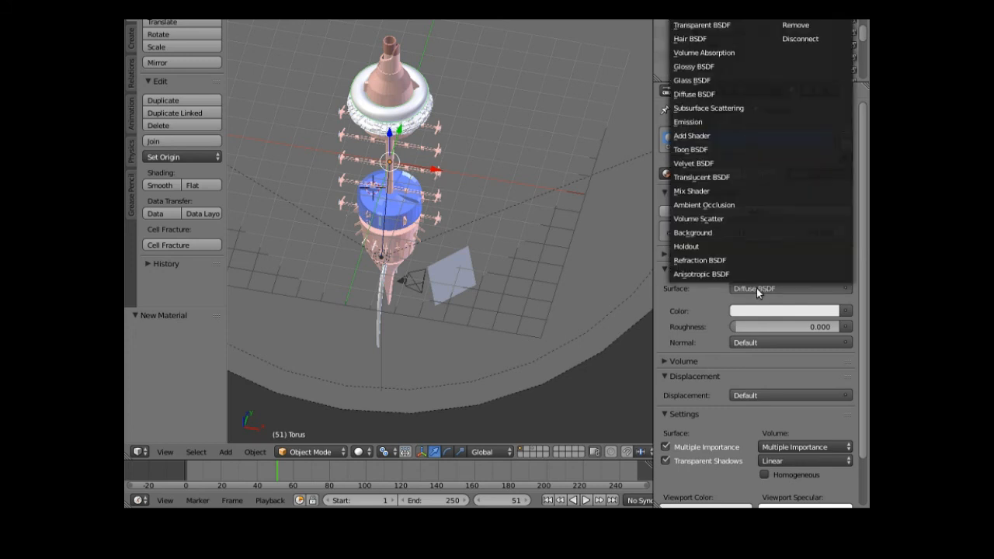
pyautogui.click(715, 81)
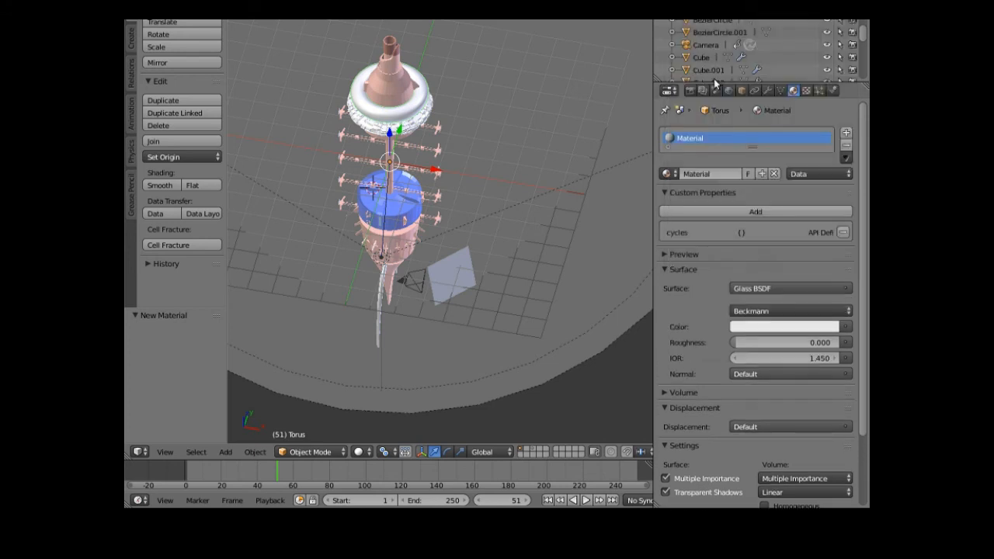
pyautogui.click(750, 326)
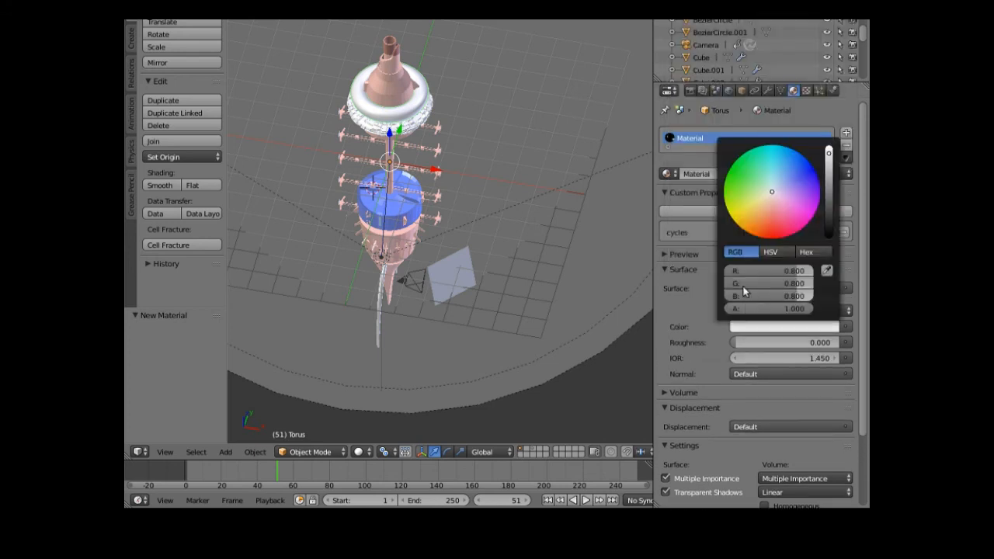
pyautogui.click(767, 190)
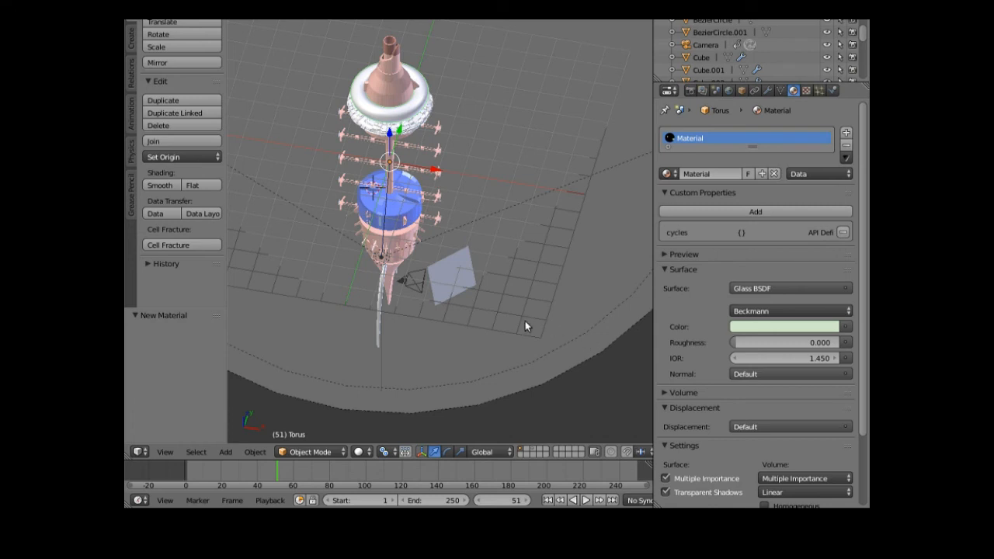
# Move the camera and the light plane together 6.735 units up along the Z axis.
pyautogui.moveTo(479, 321); pyautogui.dragTo(521, 277, button='middle')
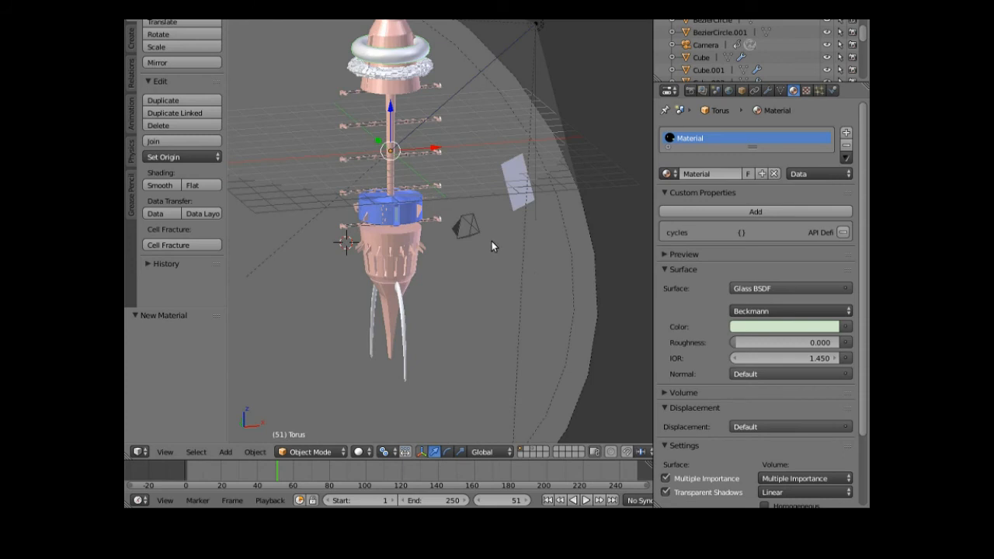
pyautogui.rightClick(466, 226)
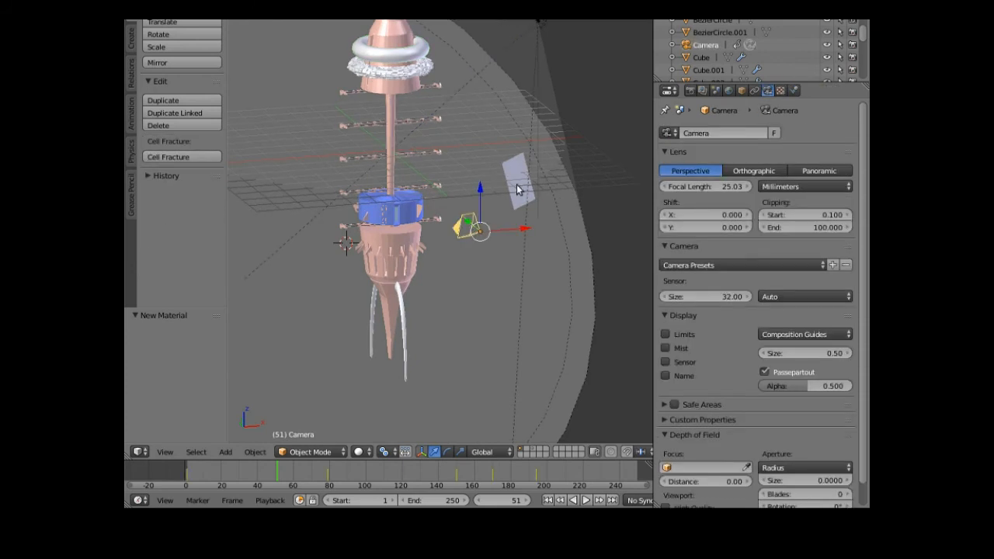
pyautogui.rightClick(517, 189)
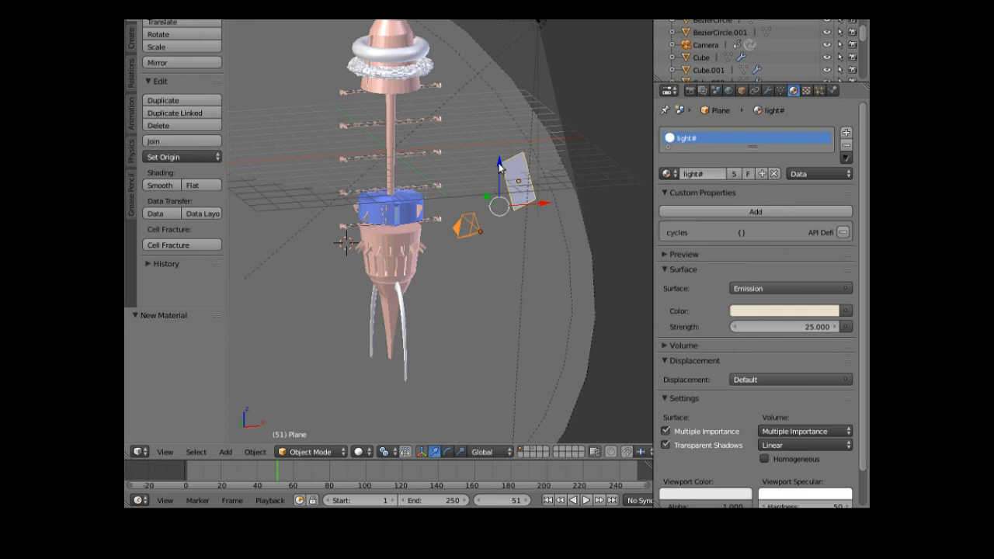
pyautogui.moveTo(499, 164); pyautogui.dragTo(500, 24)
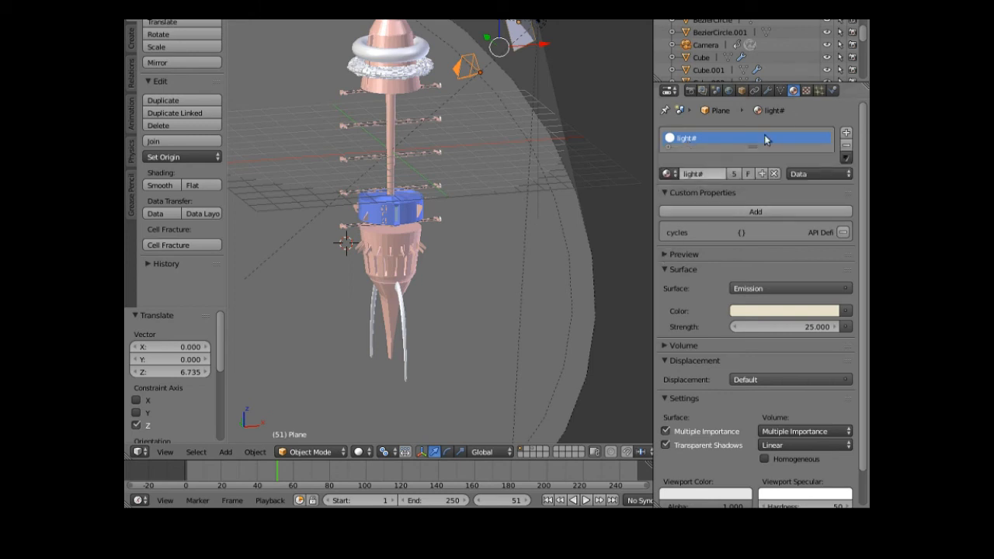
# Rename the torus ring's glass material to drive.
pyautogui.rightClick(416, 59)
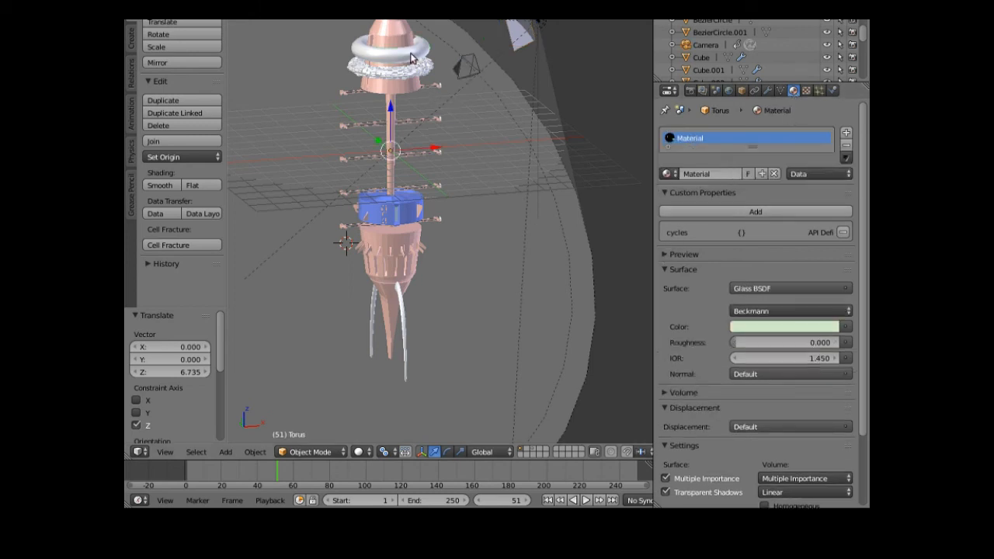
pyautogui.doubleClick(686, 142)
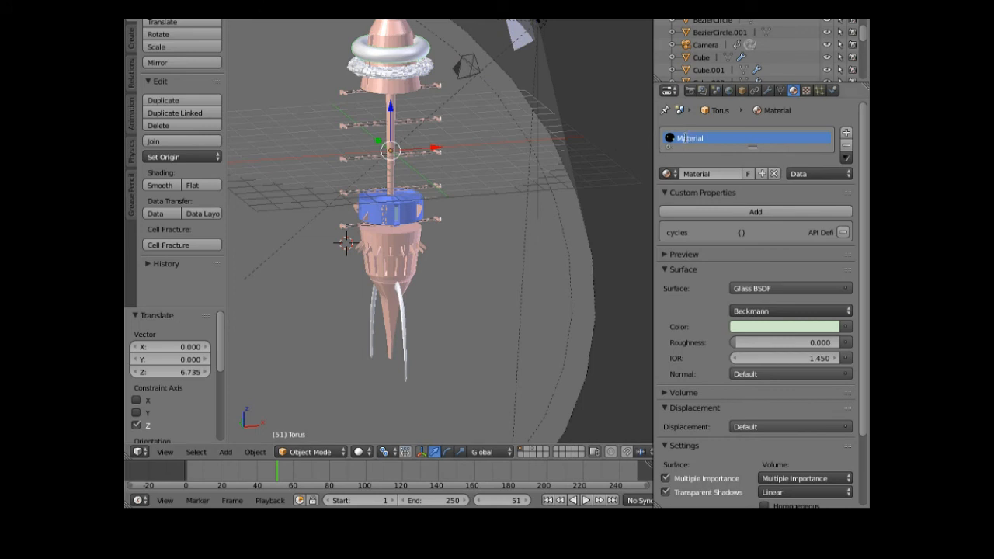
pyautogui.write('drive')
pyautogui.press('Return')
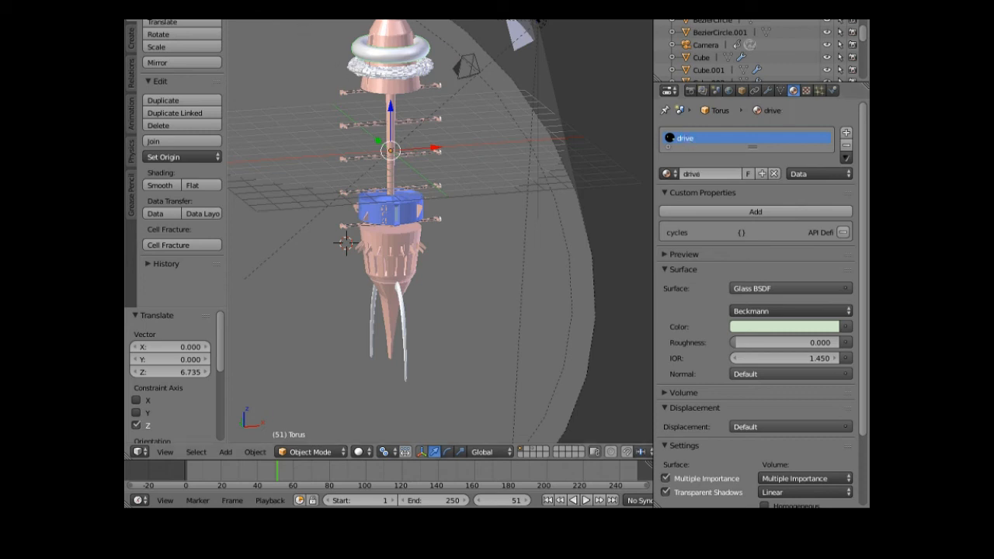
# Look at the drive material's nodes in the Compositing layout, and return to the Default layout.
pyautogui.click(288, 9)
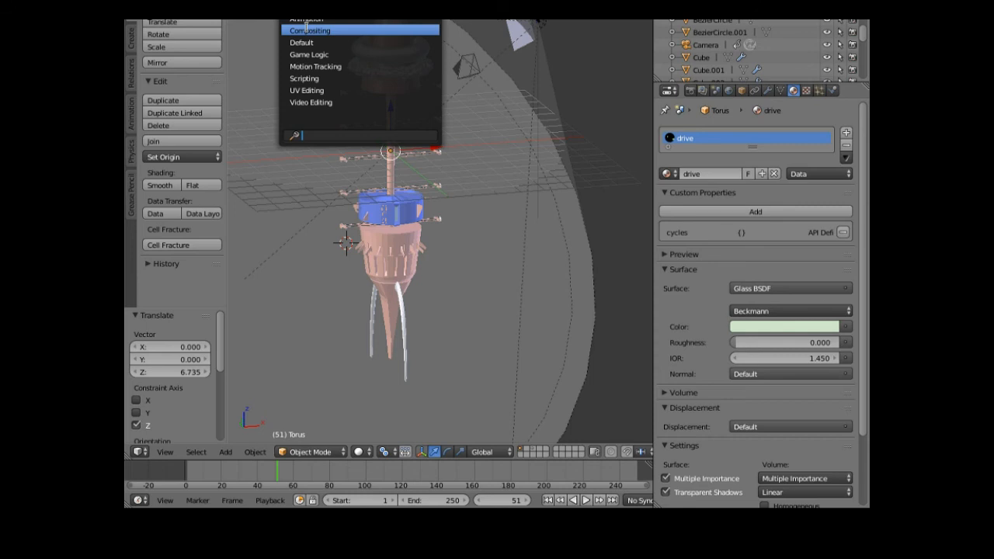
pyautogui.click(307, 30)
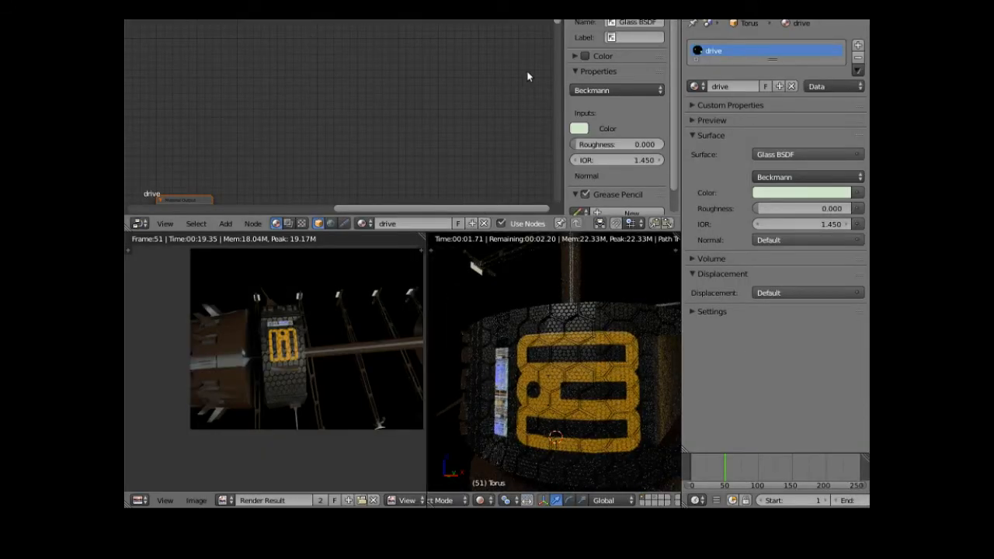
pyautogui.moveTo(557, 27); pyautogui.dragTo(554, 110)
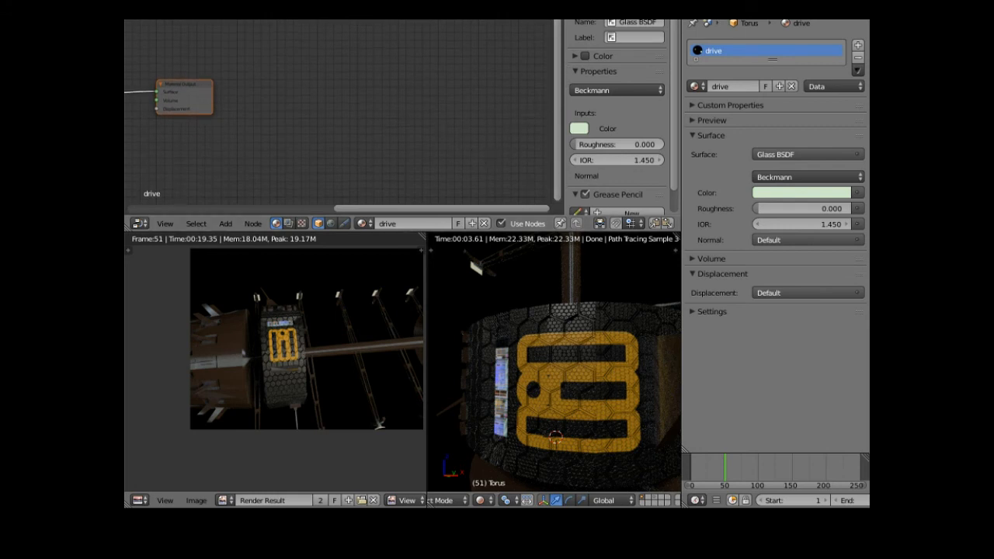
pyautogui.click(312, 19)
pyautogui.click(312, 40)
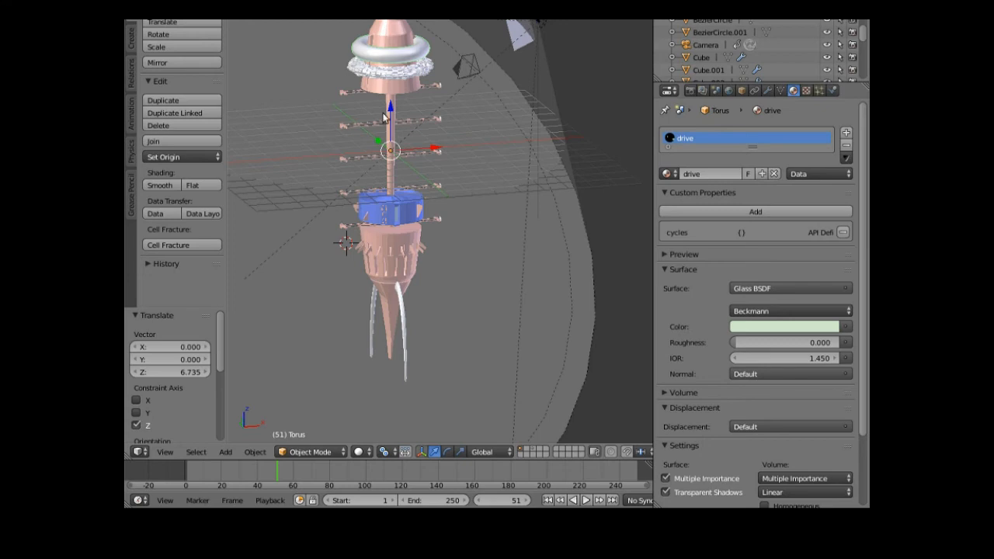
# Add a Plain Axes empty to the scene beside the spaceship.
pyautogui.moveTo(384, 116); pyautogui.dragTo(451, 210, button='middle')
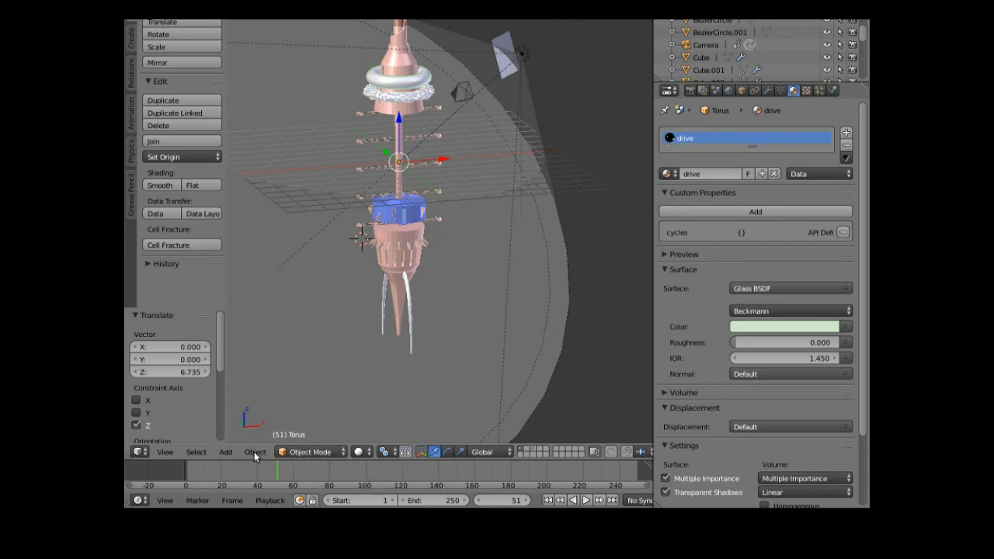
pyautogui.click(224, 452)
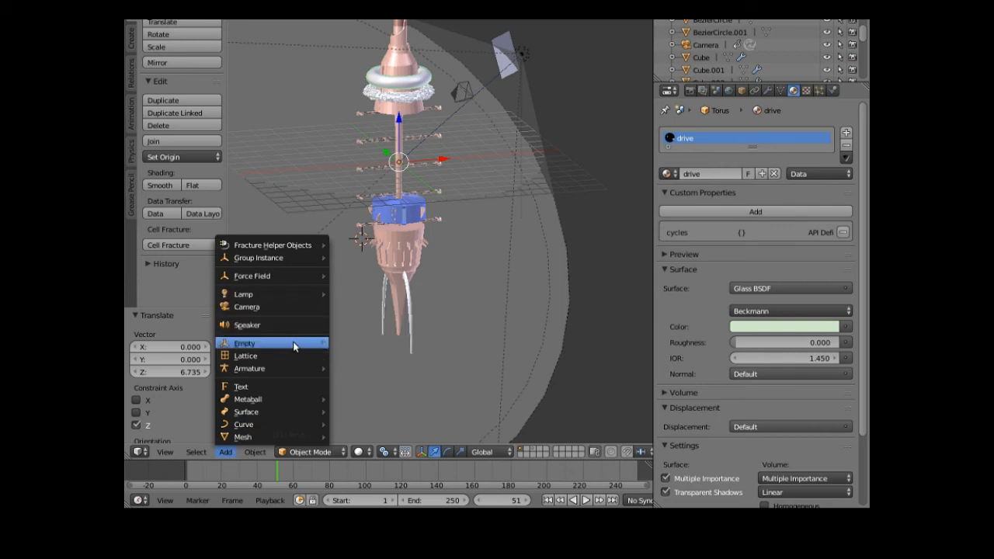
pyautogui.moveTo(313, 343)
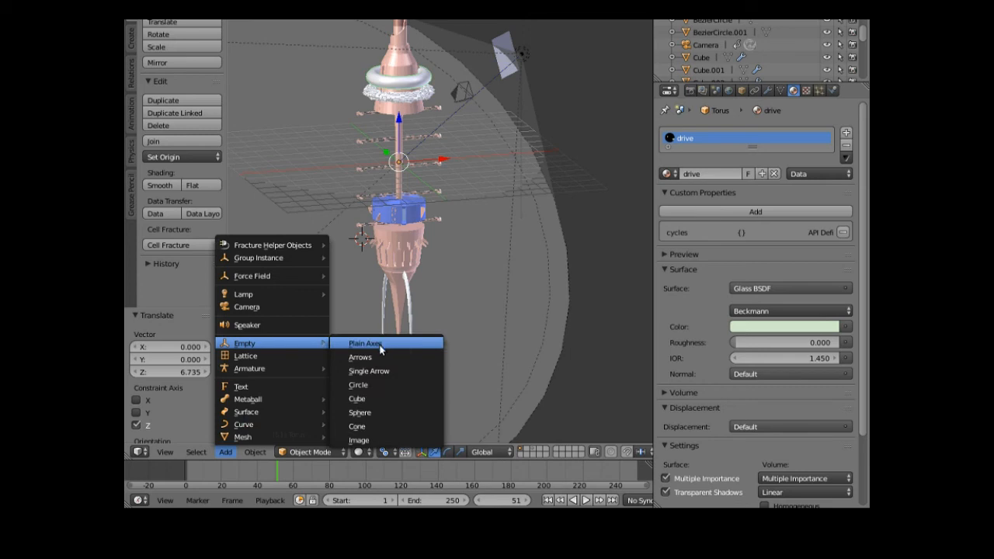
pyautogui.click(380, 351)
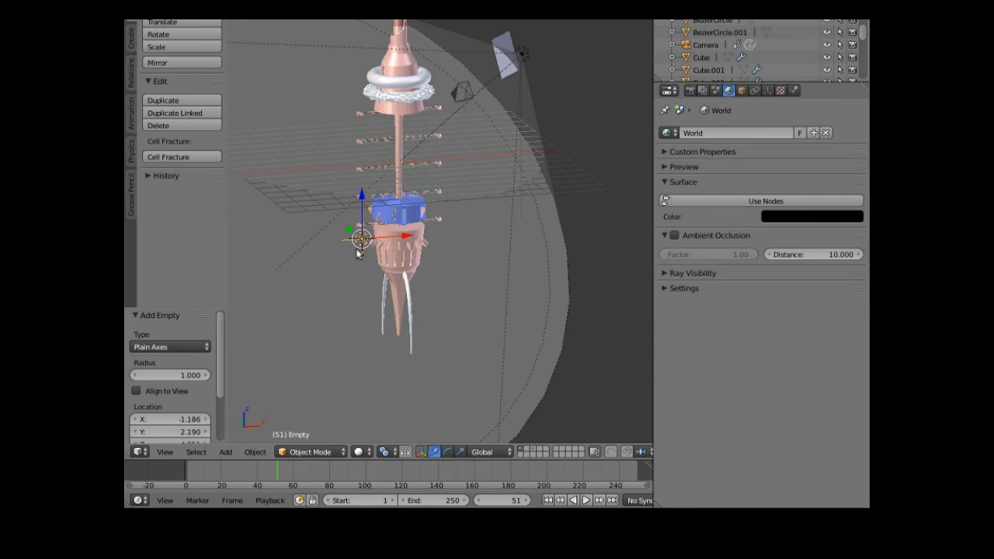
# Move the empty beside the torus ring, about 2.6 units along negative X and 7 units up along Z.
pyautogui.moveTo(404, 239); pyautogui.dragTo(339, 266)
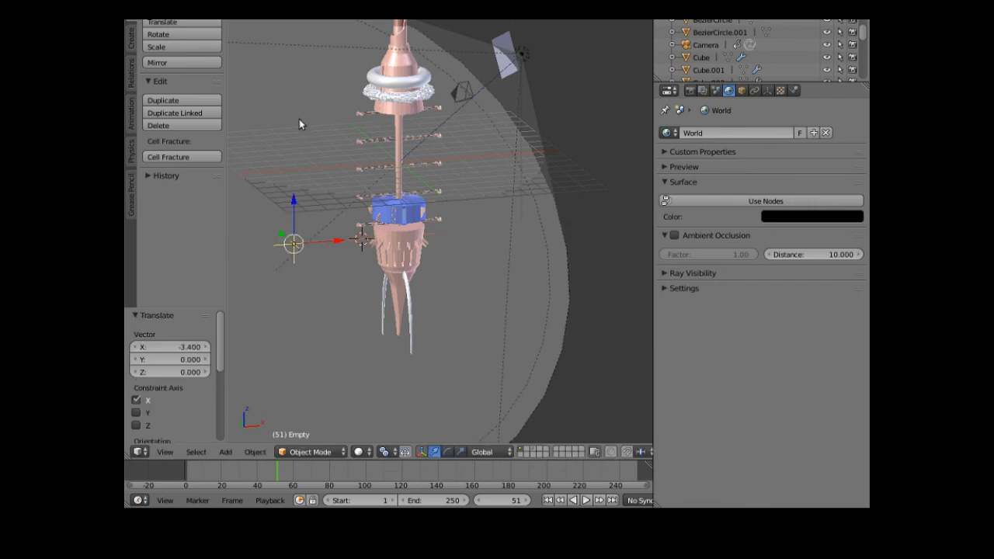
pyautogui.moveTo(295, 200); pyautogui.dragTo(318, 87)
pyautogui.moveTo(334, 120); pyautogui.dragTo(354, 119)
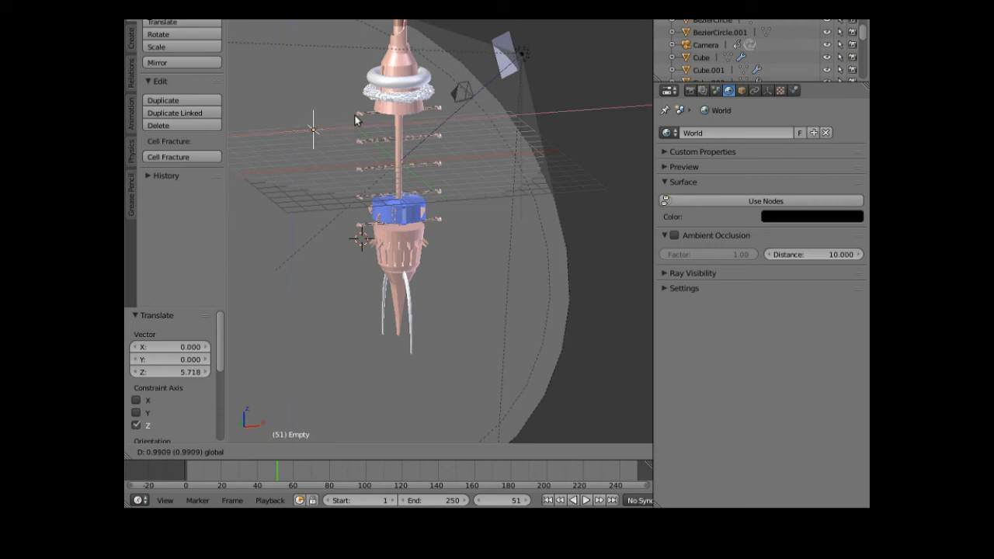
pyautogui.moveTo(312, 85); pyautogui.dragTo(313, 58)
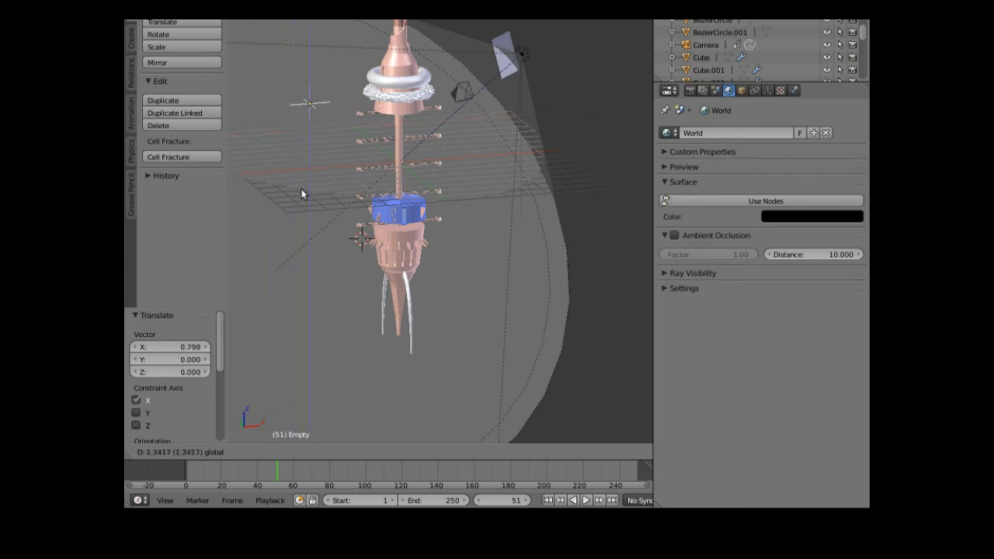
pyautogui.moveTo(301, 194); pyautogui.dragTo(301, 194)
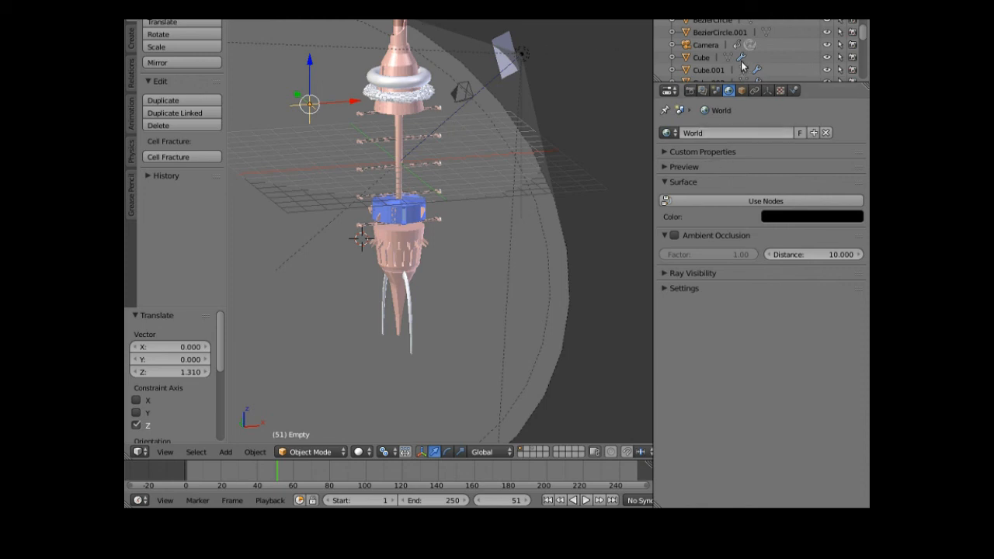
# Select the torus ring, switch to the Compositing layout, and spread apart the drive material's Glass BSDF and Material Output nodes.
pyautogui.rightClick(408, 88)
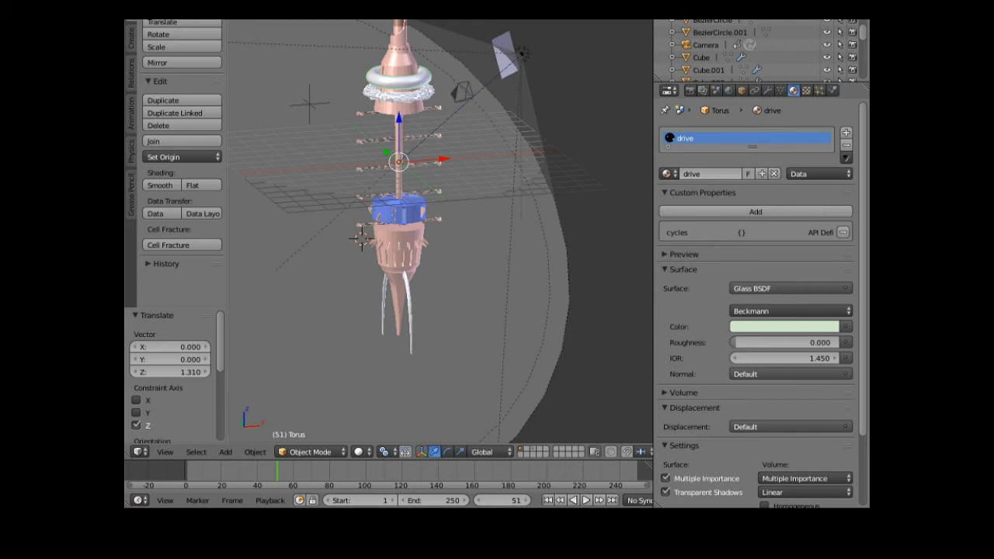
pyautogui.click(305, 19)
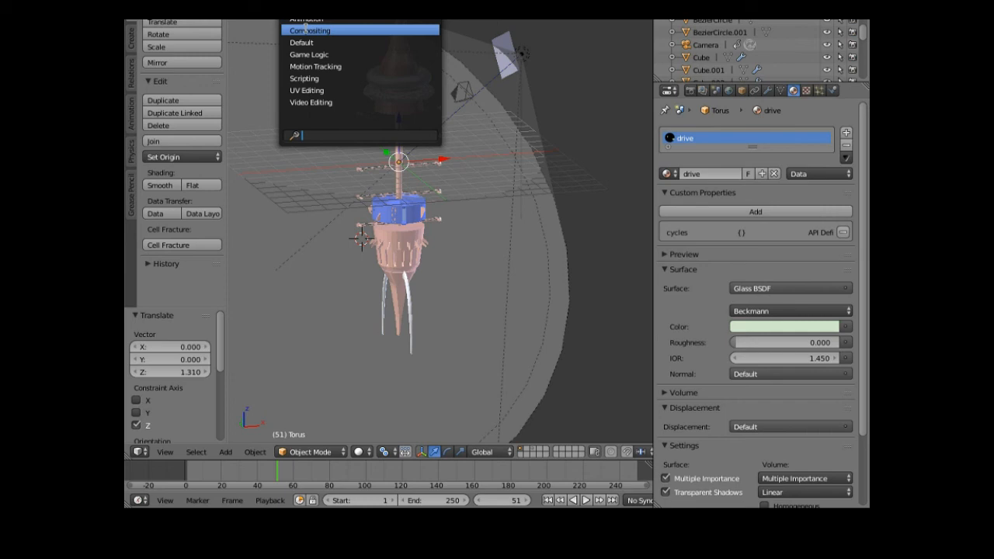
pyautogui.click(306, 30)
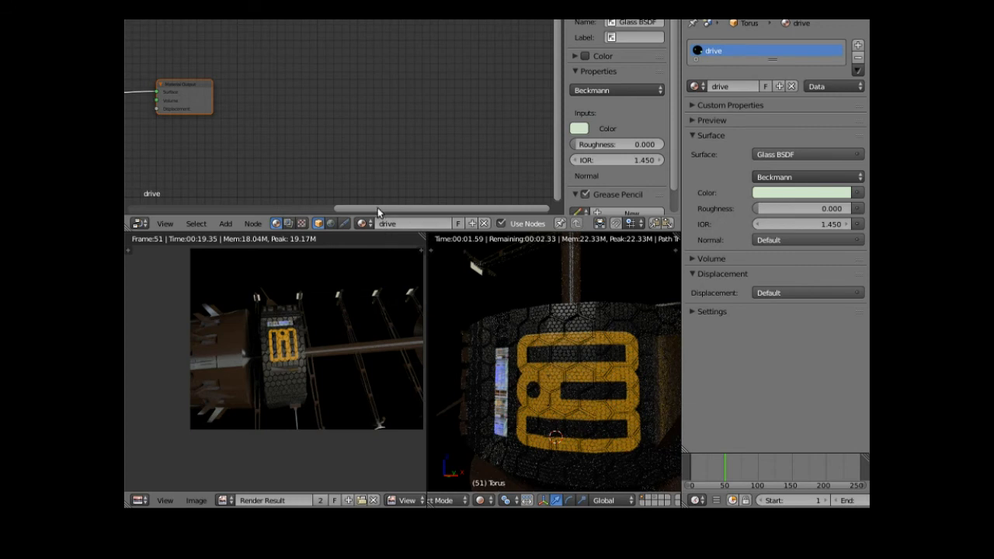
pyautogui.moveTo(377, 211); pyautogui.dragTo(210, 220)
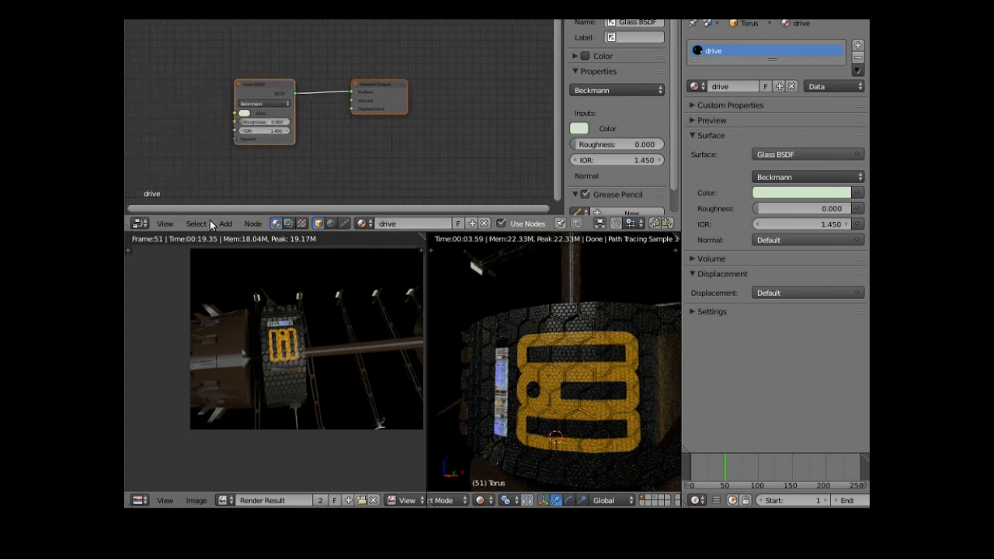
pyautogui.moveTo(278, 87); pyautogui.dragTo(282, 40)
pyautogui.moveTo(371, 89); pyautogui.dragTo(457, 86)
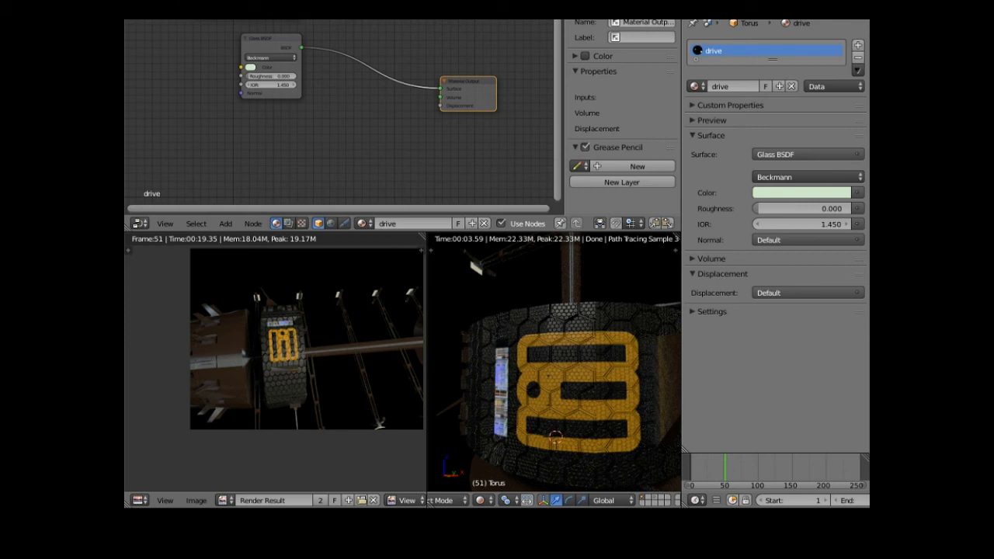
# Insert a Mix Shader node between the Glass BSDF and Material Output nodes.
pyautogui.click(225, 224)
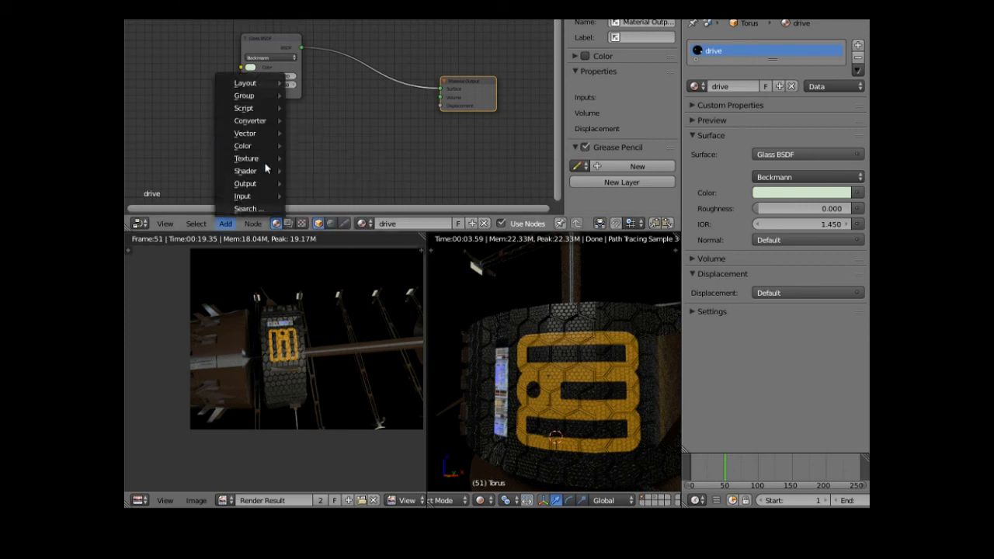
pyautogui.moveTo(286, 171)
pyautogui.click(328, 171)
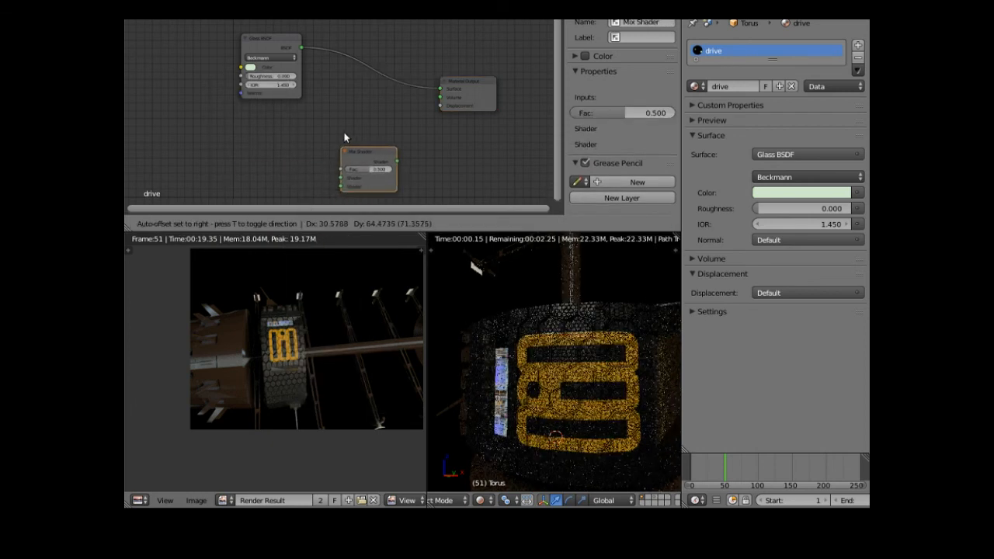
pyautogui.click(354, 76)
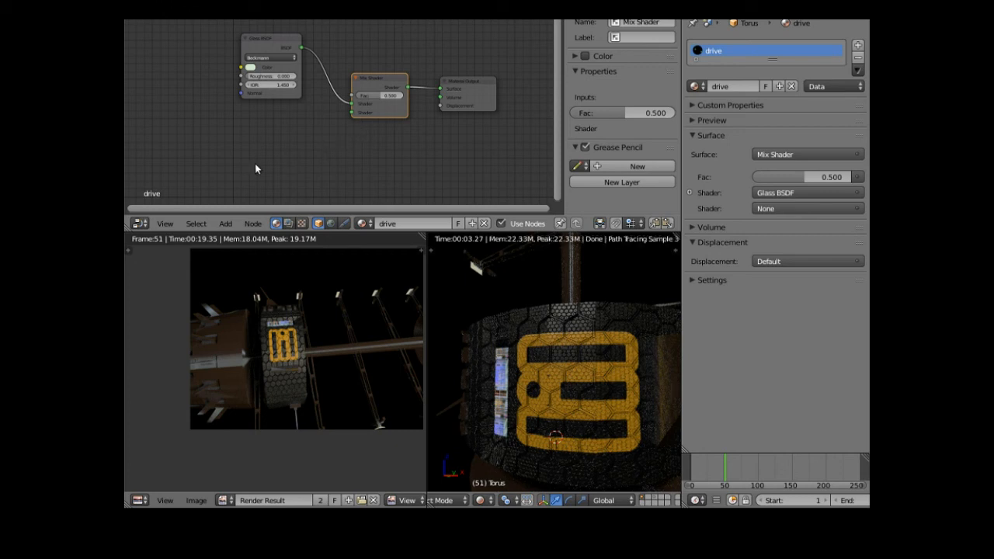
# Add an Emission shader with strength 7 and connect it to the Mix Shader's second shader input.
pyautogui.click(226, 223)
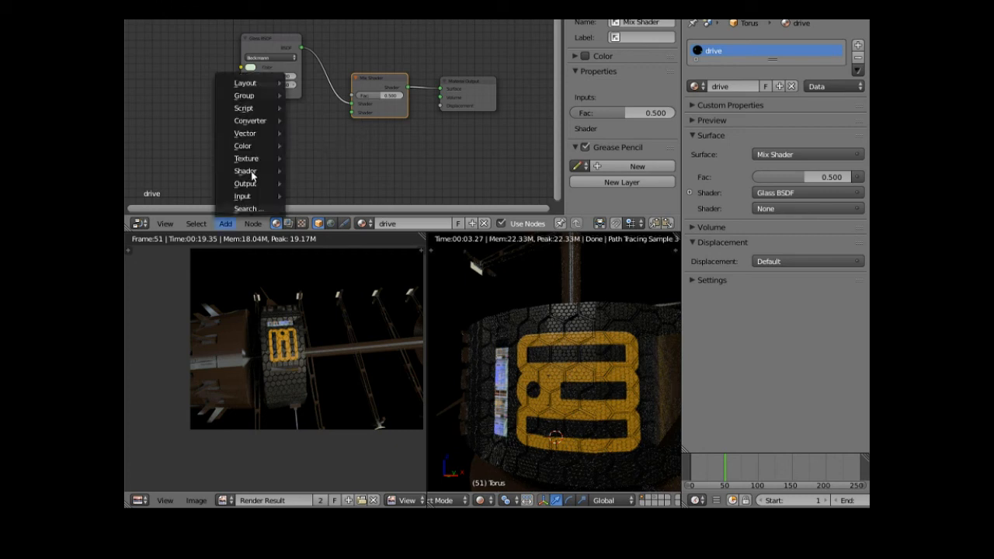
pyautogui.moveTo(253, 176)
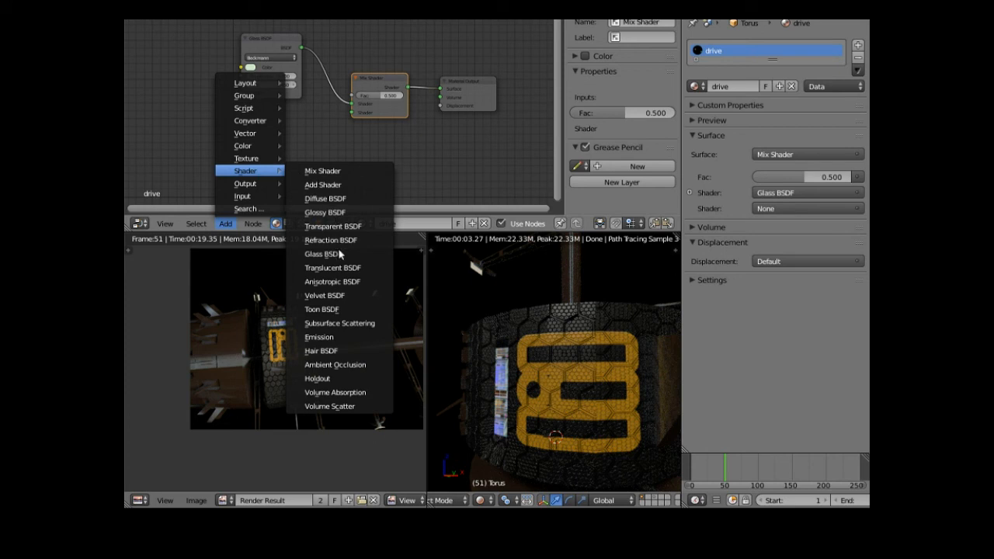
pyautogui.click(318, 337)
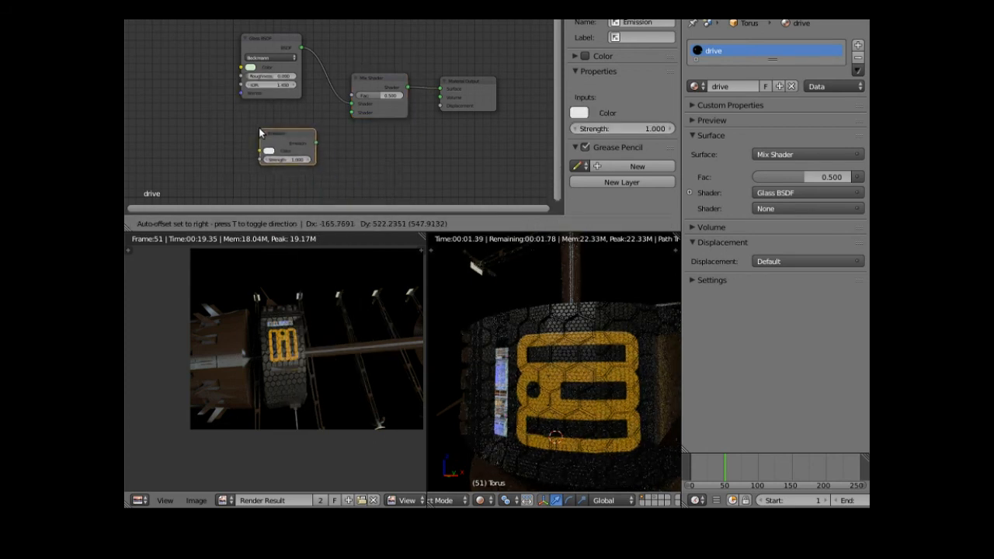
pyautogui.click(260, 133)
pyautogui.click(293, 159)
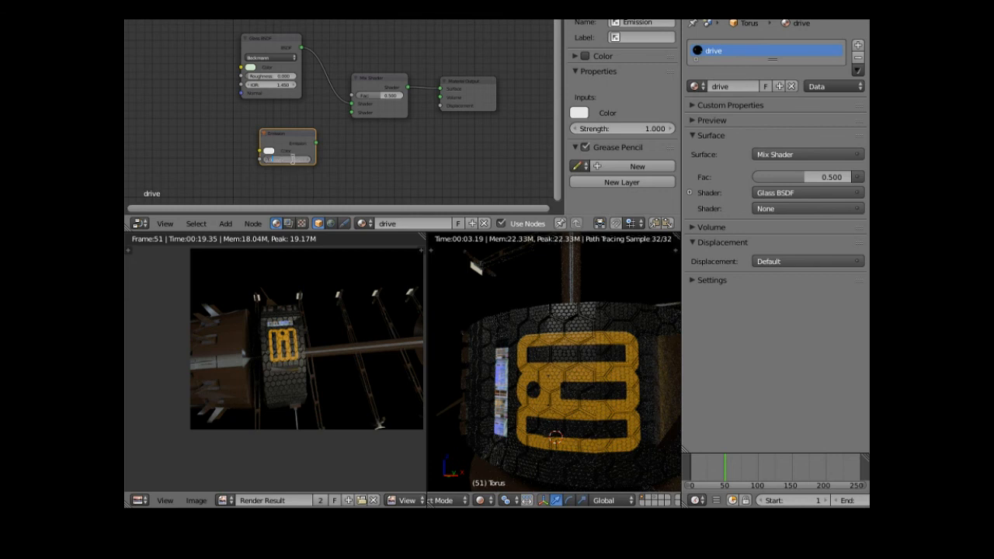
pyautogui.write('7')
pyautogui.press('Return')
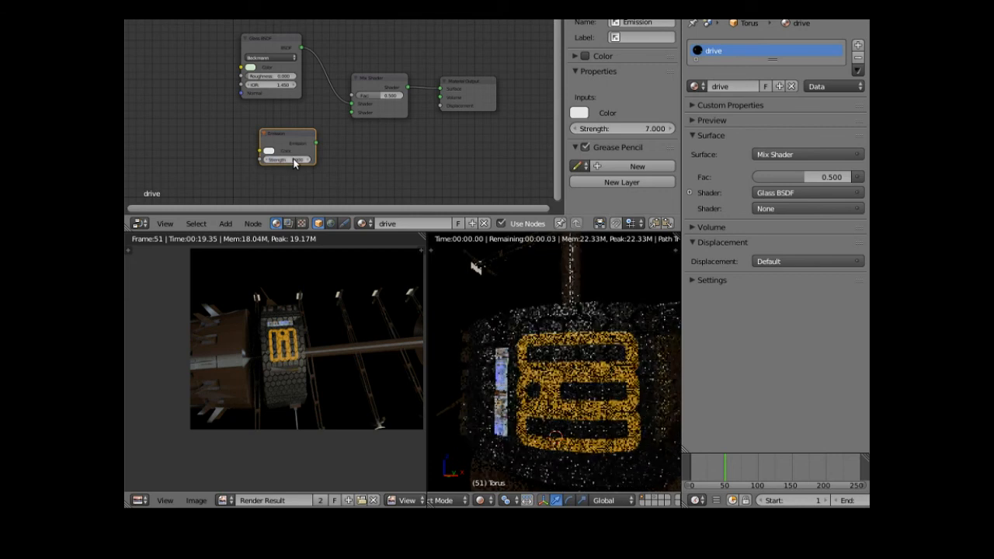
pyautogui.moveTo(315, 143); pyautogui.dragTo(352, 114)
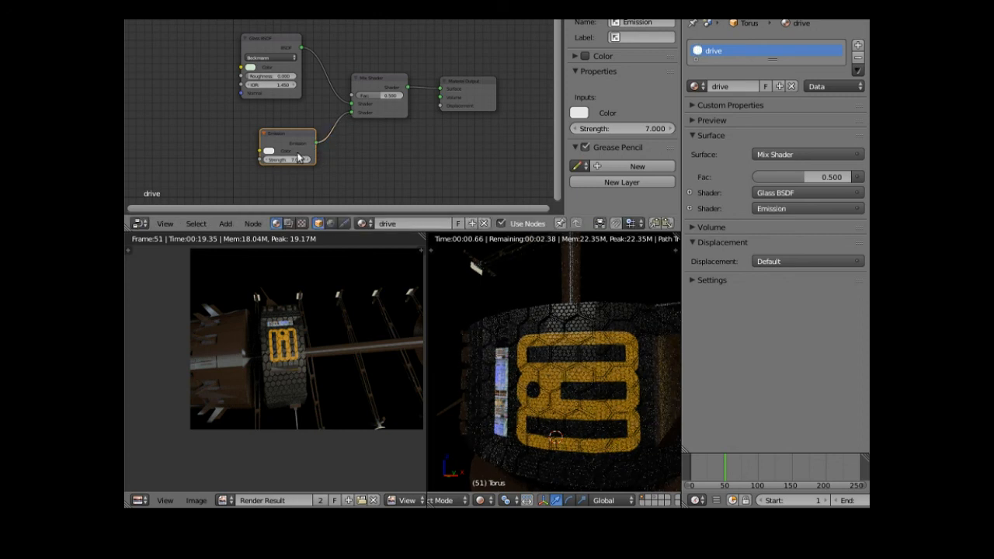
# Add a Texture Coordinate node and place it beside the Glass BSDF node on its input side.
pyautogui.click(226, 224)
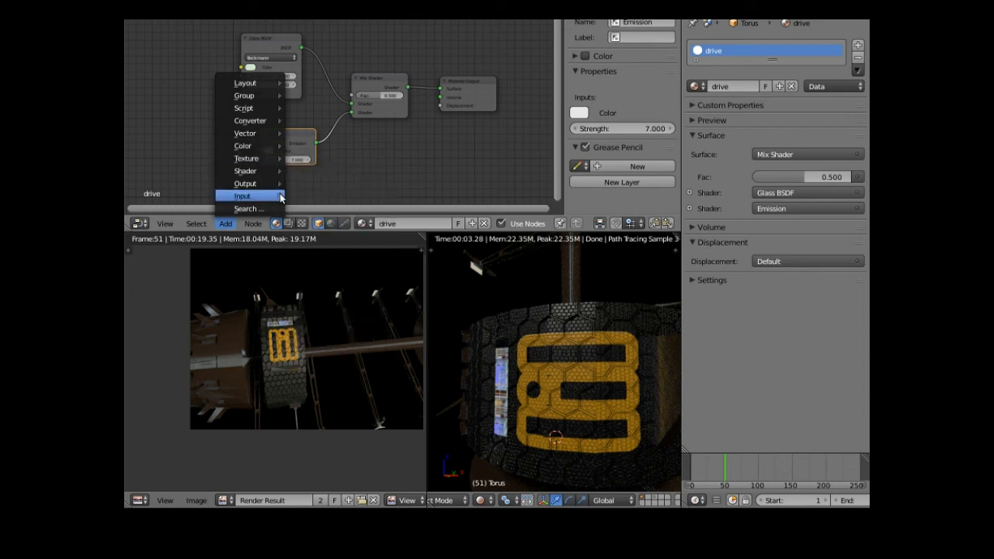
pyautogui.moveTo(280, 195)
pyautogui.click(327, 216)
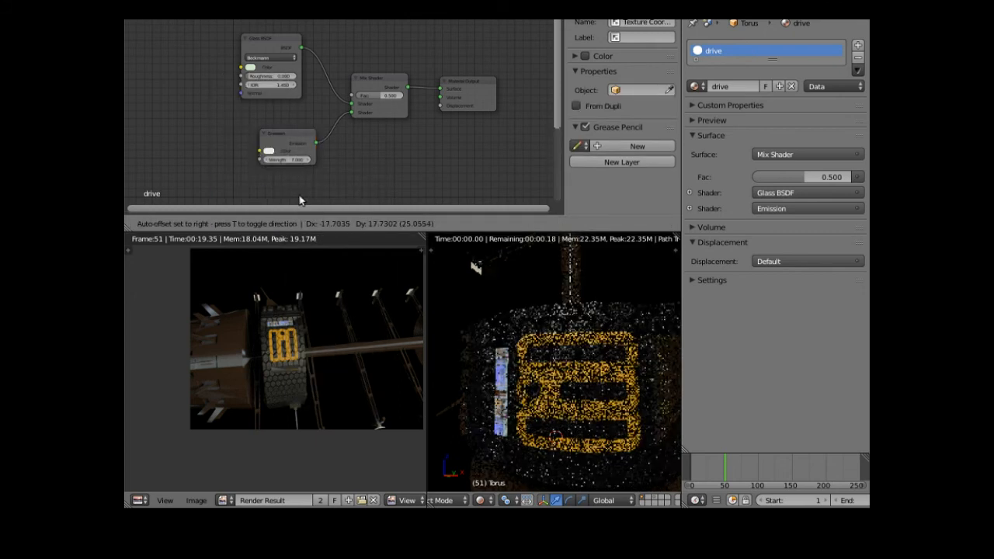
pyautogui.click(139, 73)
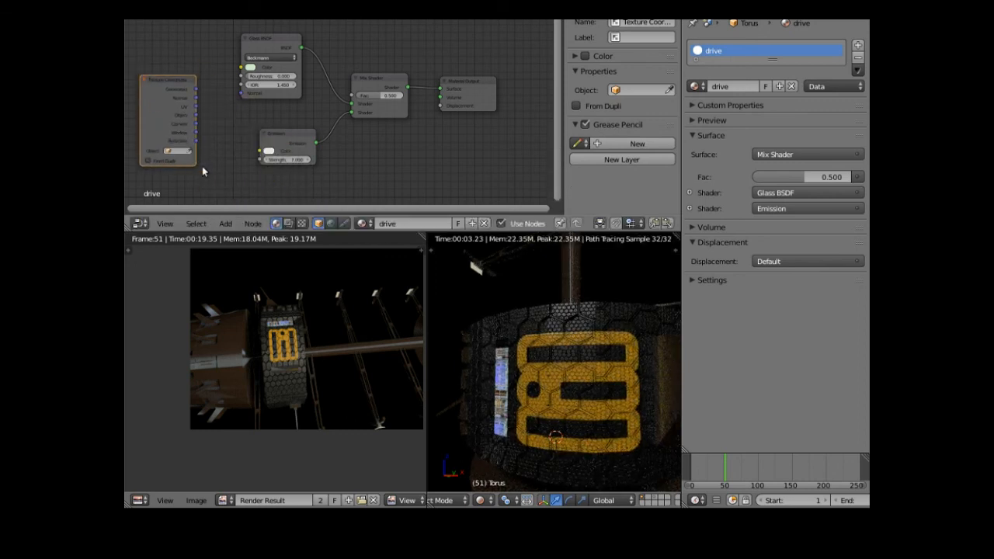
# Add a Magic Texture node and rearrange the nodes so it sits between the Texture Coordinate and Emission nodes.
pyautogui.click(228, 224)
pyautogui.moveTo(254, 187)
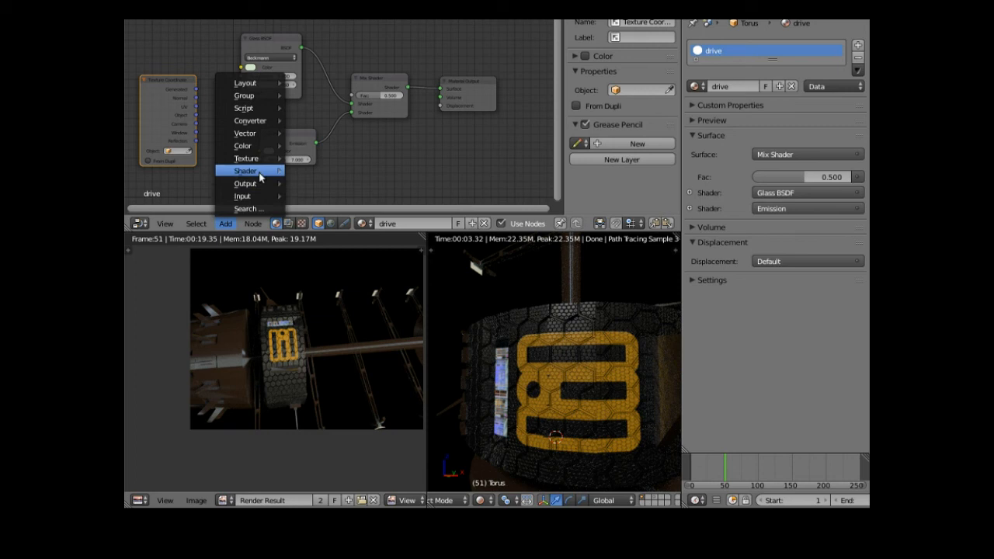
pyautogui.moveTo(268, 159)
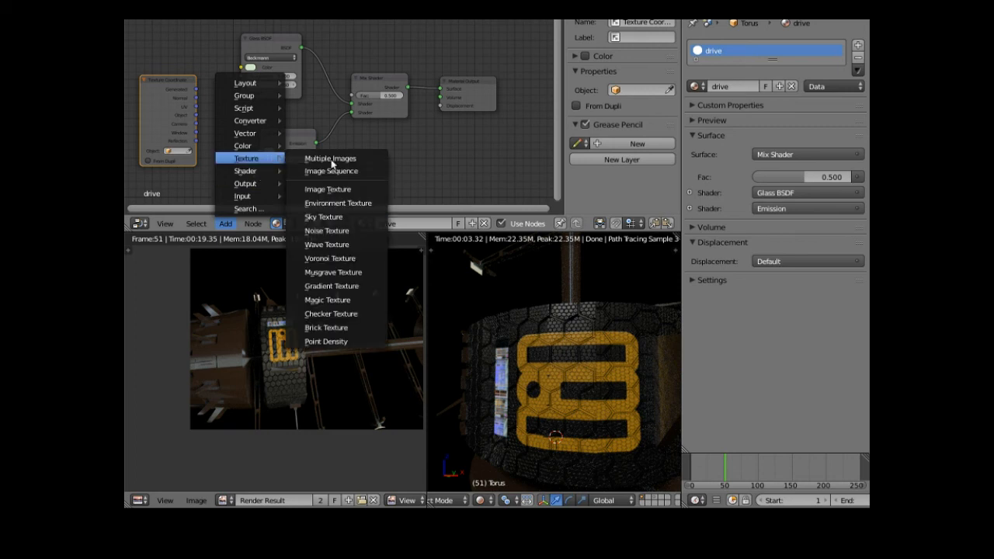
pyautogui.click(331, 300)
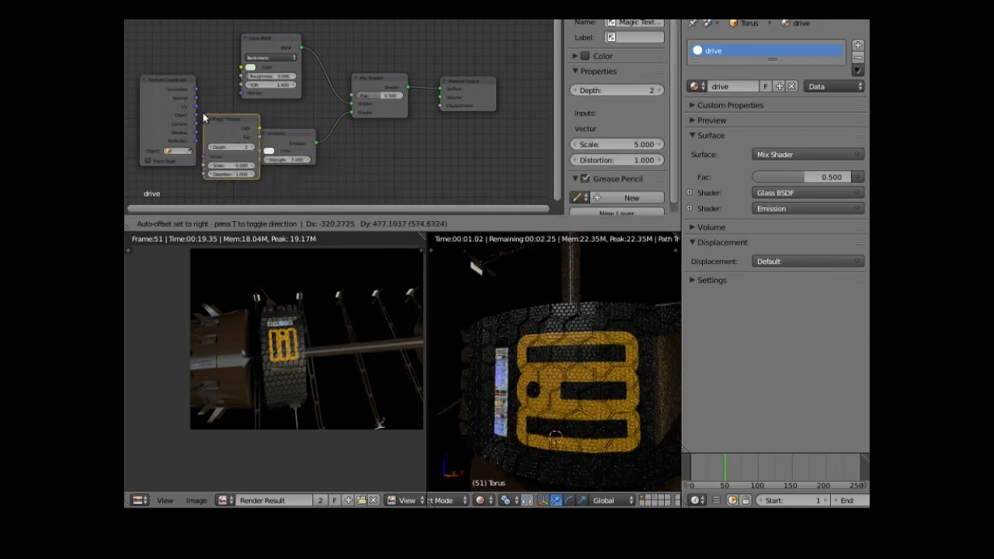
pyautogui.click(204, 118)
pyautogui.moveTo(176, 80); pyautogui.dragTo(159, 70)
pyautogui.moveTo(291, 142); pyautogui.dragTo(318, 148)
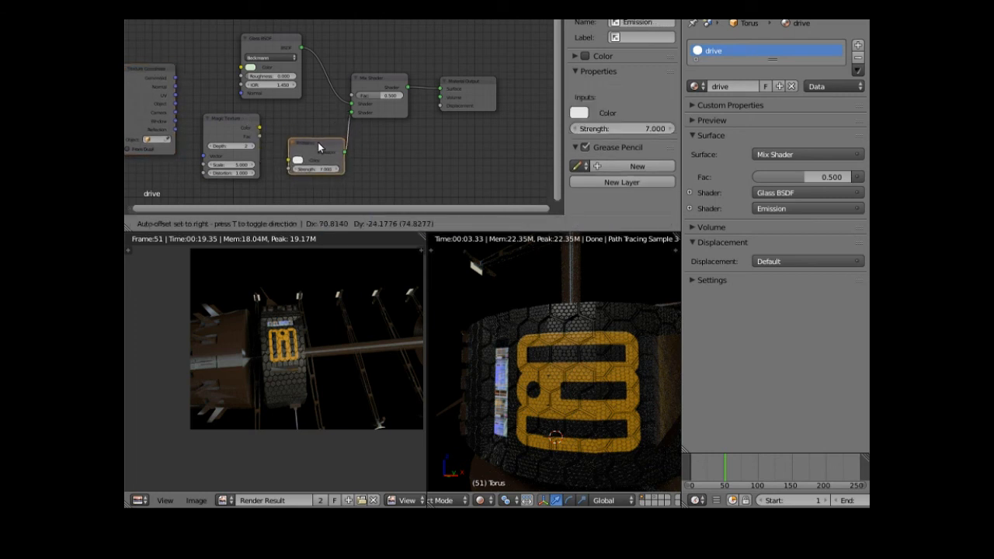
pyautogui.click(209, 117)
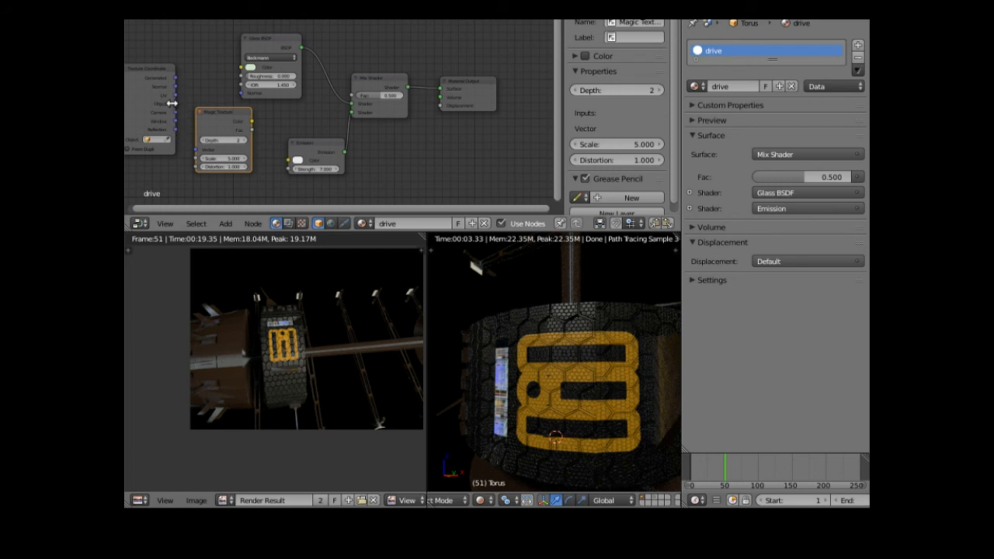
# Connect the Texture Coordinate's Object output to the Magic Texture's Vector input, and set Empty as its reference object.
pyautogui.moveTo(174, 104); pyautogui.dragTo(196, 150)
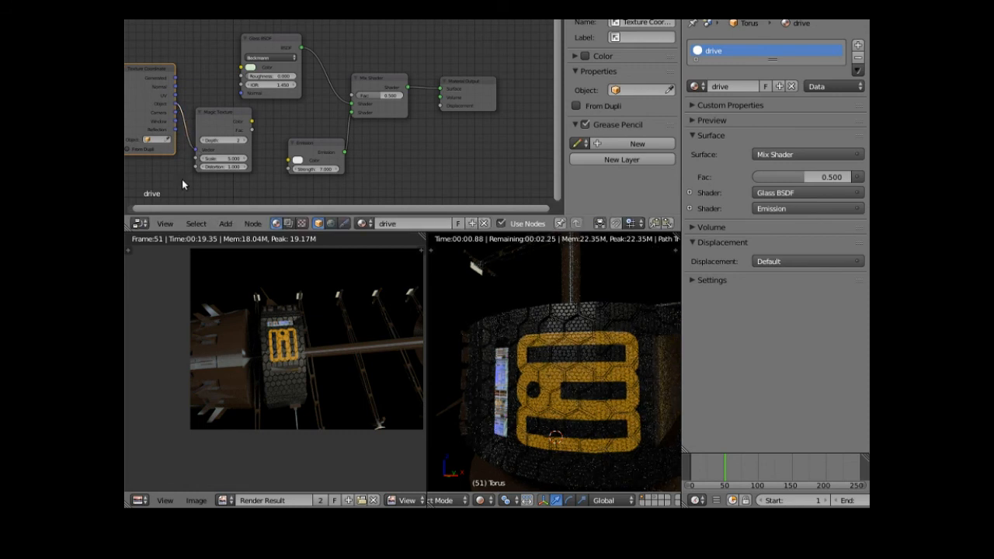
pyautogui.click(159, 141)
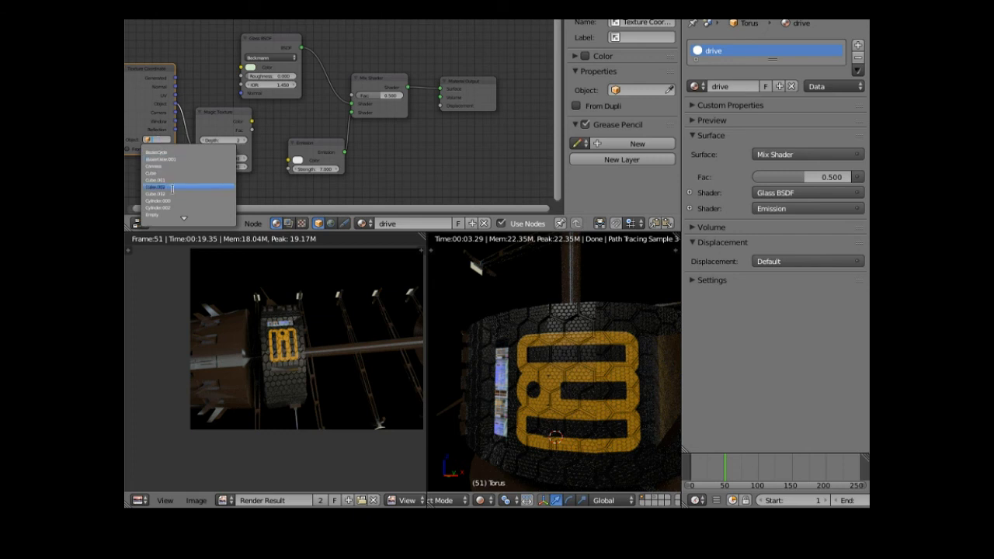
pyautogui.click(158, 215)
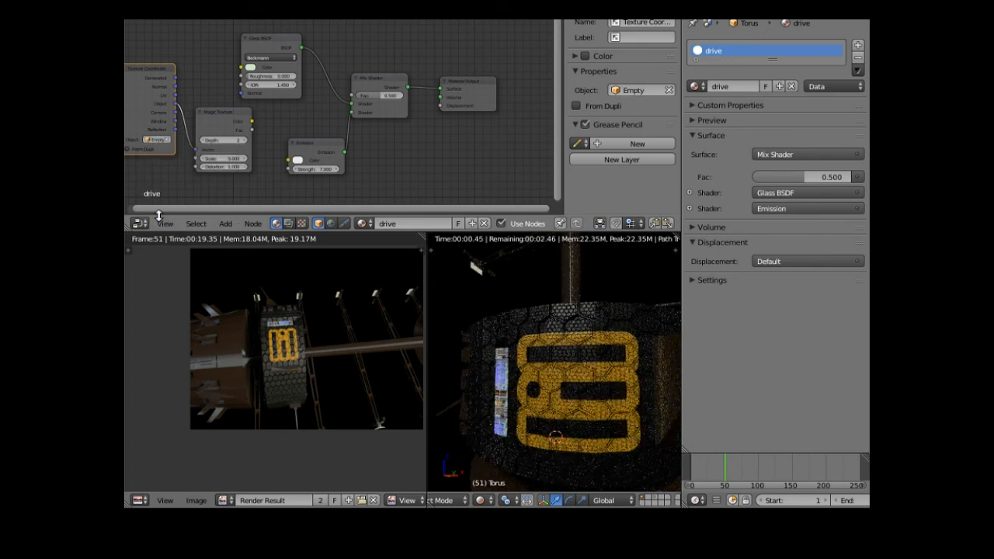
pyautogui.scroll(1, 178, 184)
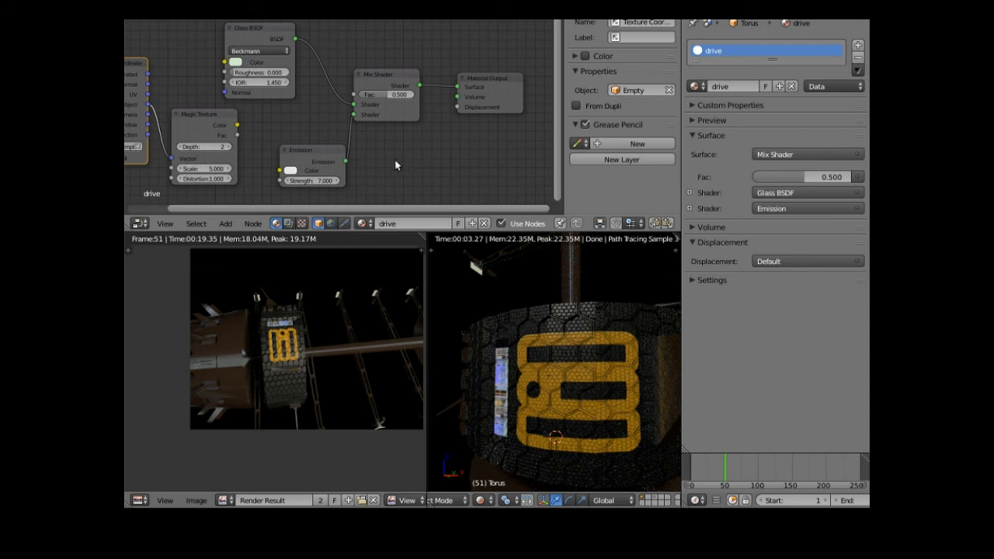
pyautogui.moveTo(396, 160); pyautogui.dragTo(491, 161, button='middle')
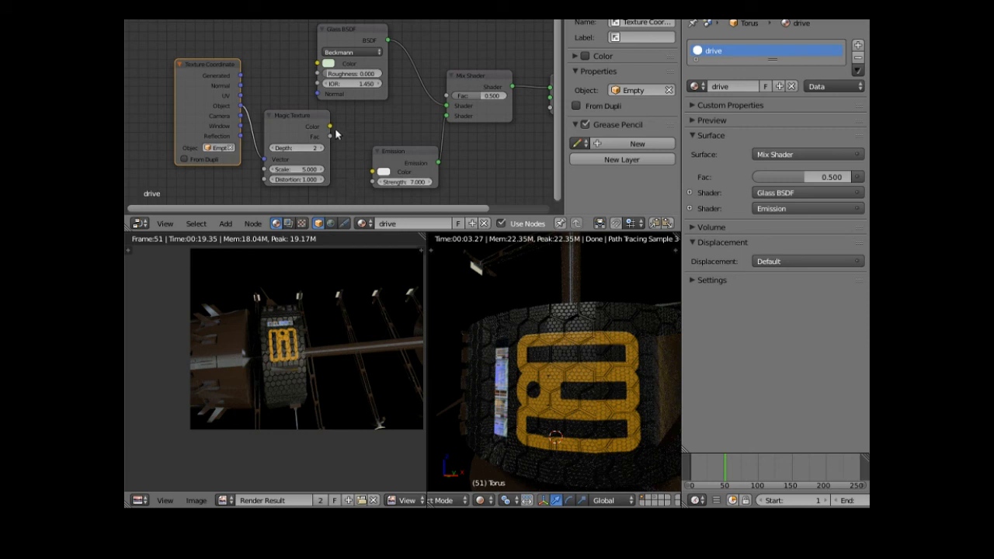
# Connect the Magic Texture's Color output to the Emission shader's Color input and render the current frame.
pyautogui.moveTo(330, 127); pyautogui.dragTo(373, 172)
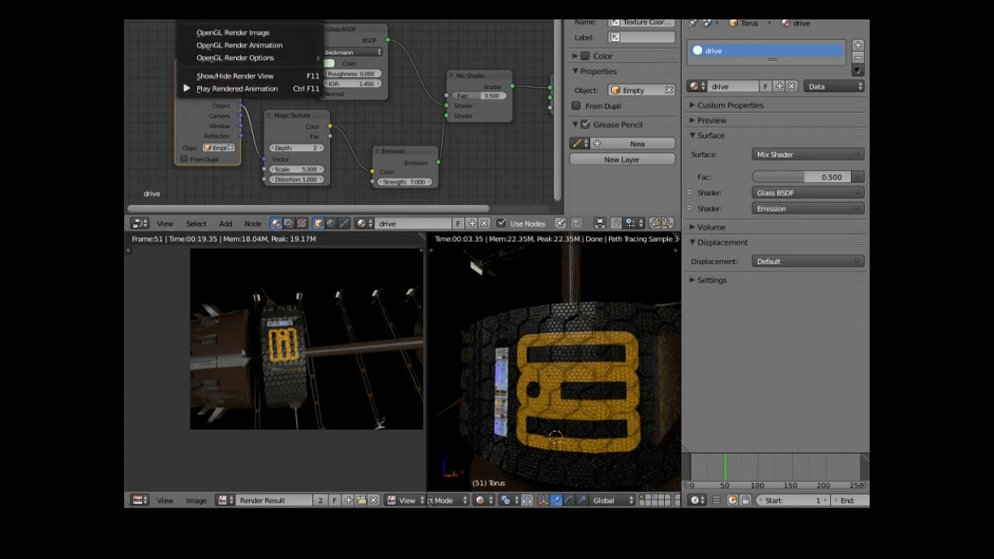
pyautogui.press('F12')
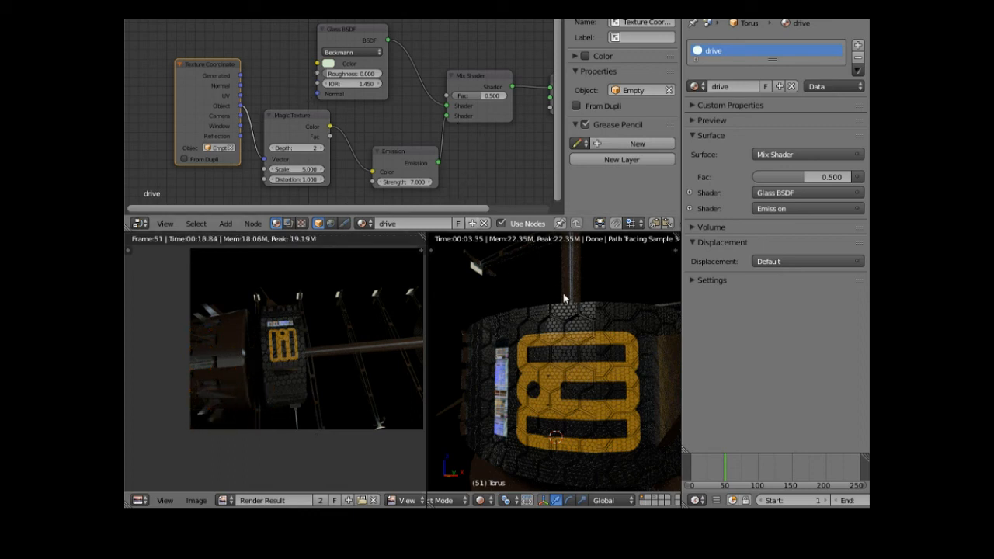
# Set the Magic Texture's Scale to 0.8, Distortion to 4 and Depth to 3, and move the Emission node slightly closer to it.
pyautogui.scroll(-9, 531, 271)
pyautogui.moveTo(565, 299); pyautogui.dragTo(557, 381, button='middle')
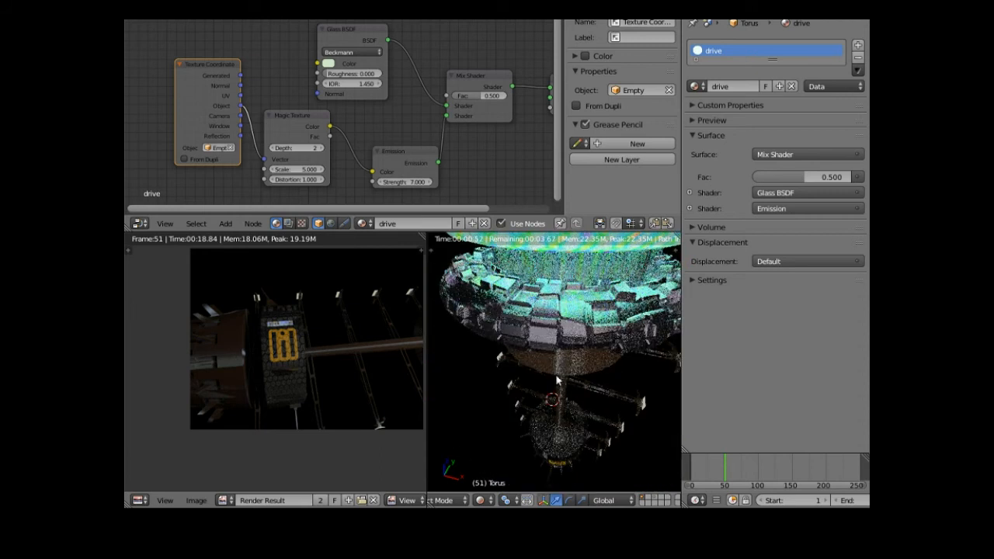
pyautogui.moveTo(566, 281); pyautogui.dragTo(577, 307, button='middle')
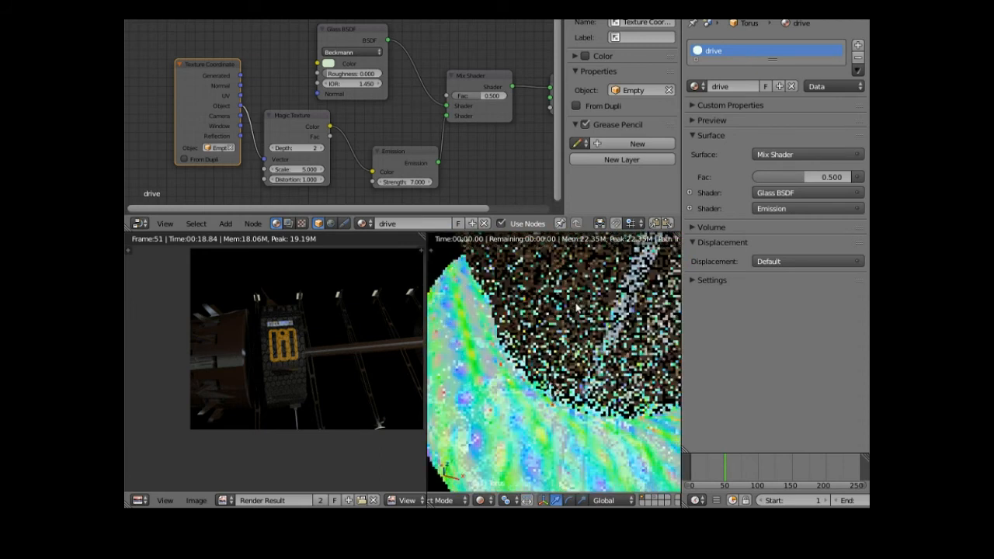
pyautogui.scroll(-5, 576, 307)
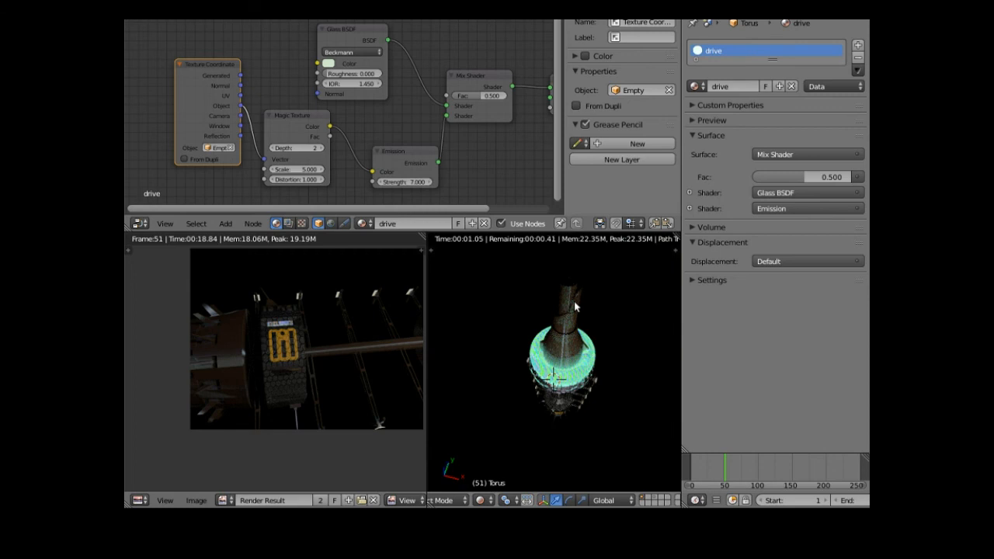
pyautogui.scroll(4, 575, 308)
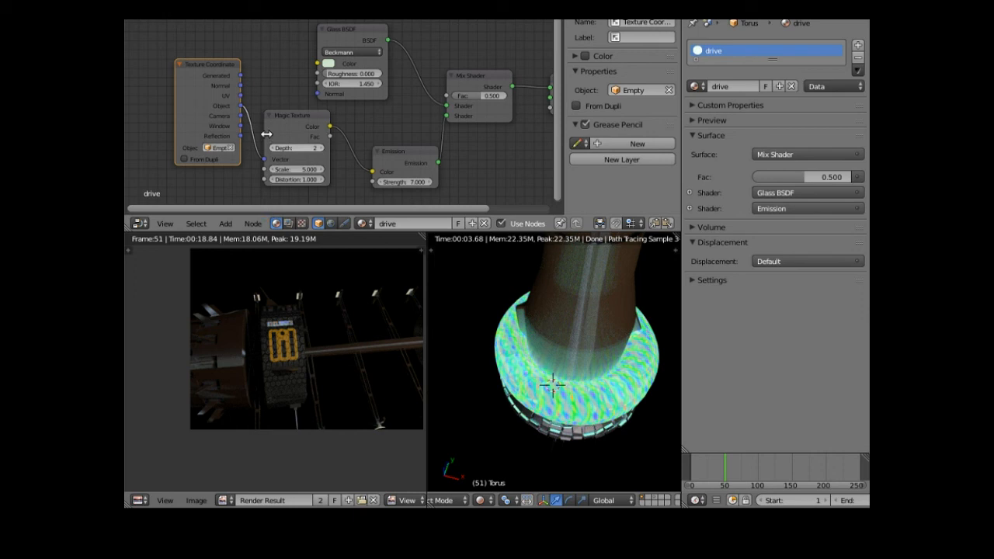
pyautogui.moveTo(308, 171)
pyautogui.mouseDown()
pyautogui.moveTo(272, 171)
pyautogui.moveTo(337, 179)
pyautogui.moveTo(318, 180)
pyautogui.mouseUp()
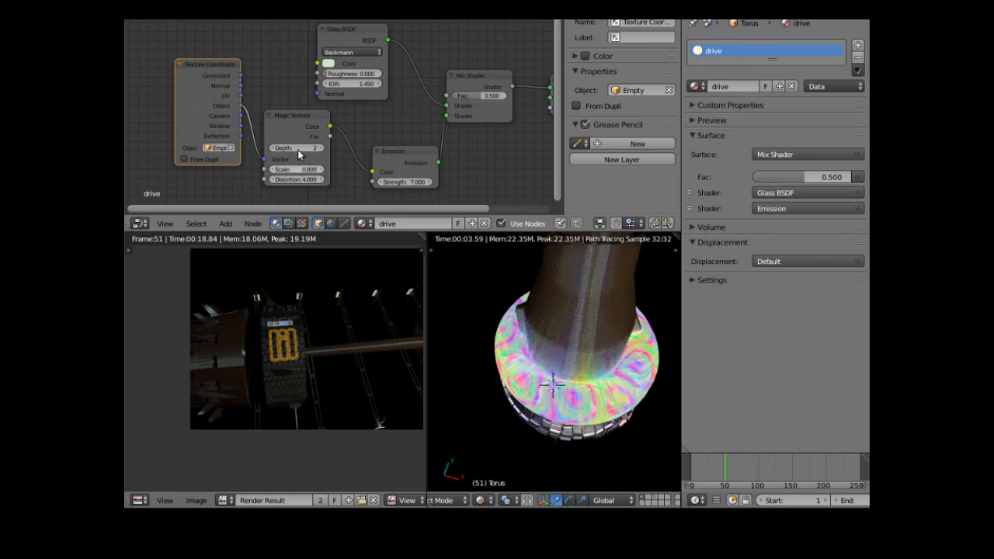
pyautogui.moveTo(312, 149); pyautogui.dragTo(319, 148)
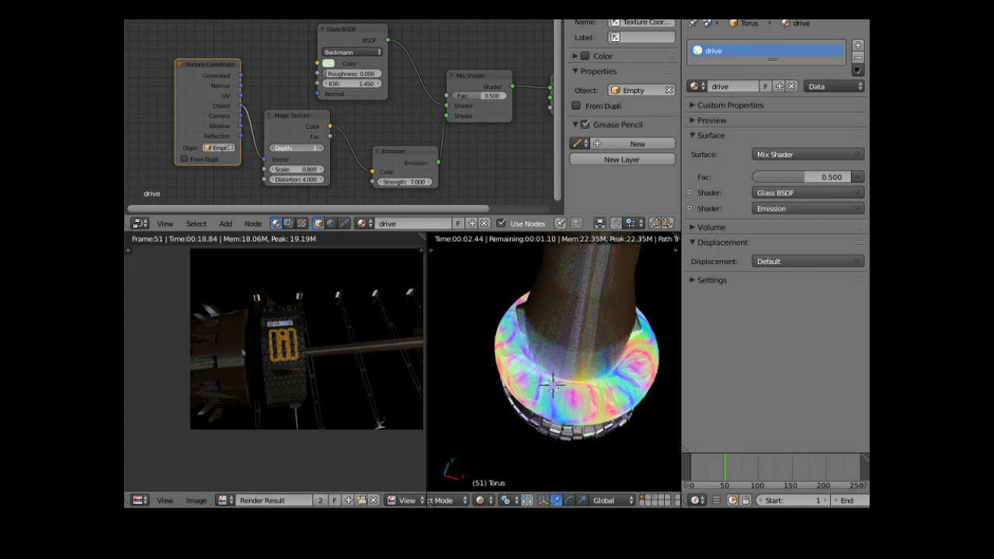
pyautogui.moveTo(311, 148); pyautogui.dragTo(319, 148)
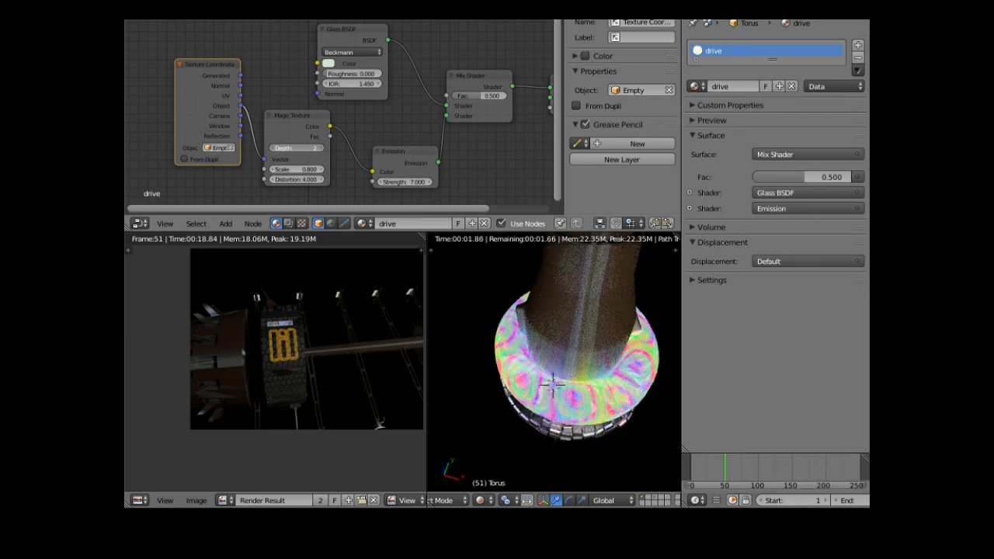
pyautogui.moveTo(319, 148); pyautogui.dragTo(330, 148)
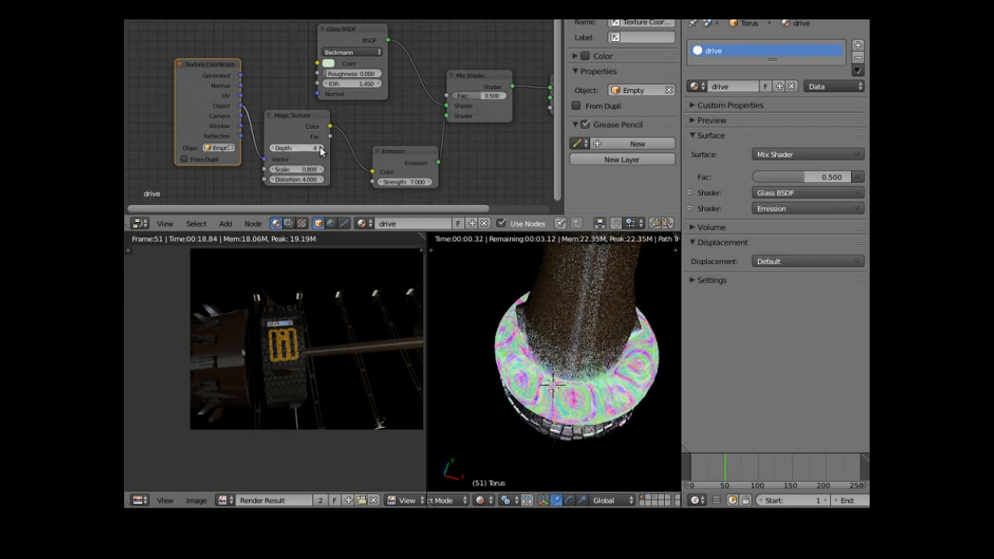
pyautogui.click(273, 147)
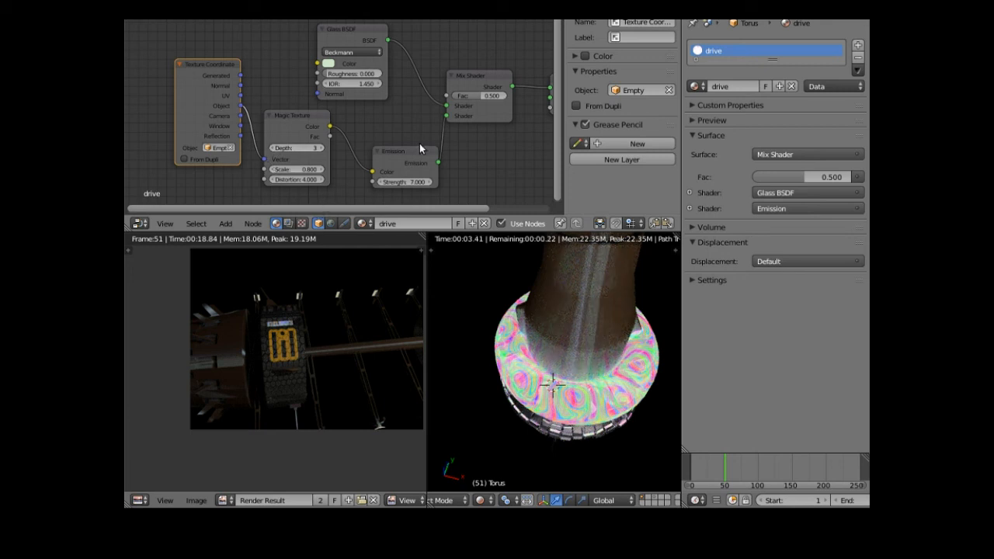
pyautogui.moveTo(411, 148); pyautogui.dragTo(399, 136)
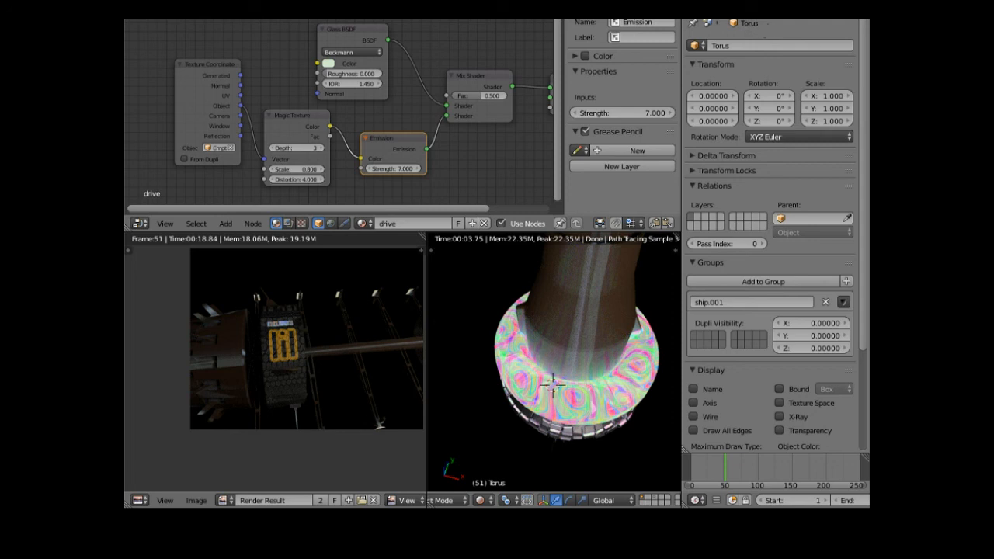
# Switch to the Default screen layout and select the Empty beside the spaceship.
pyautogui.click(290, 12)
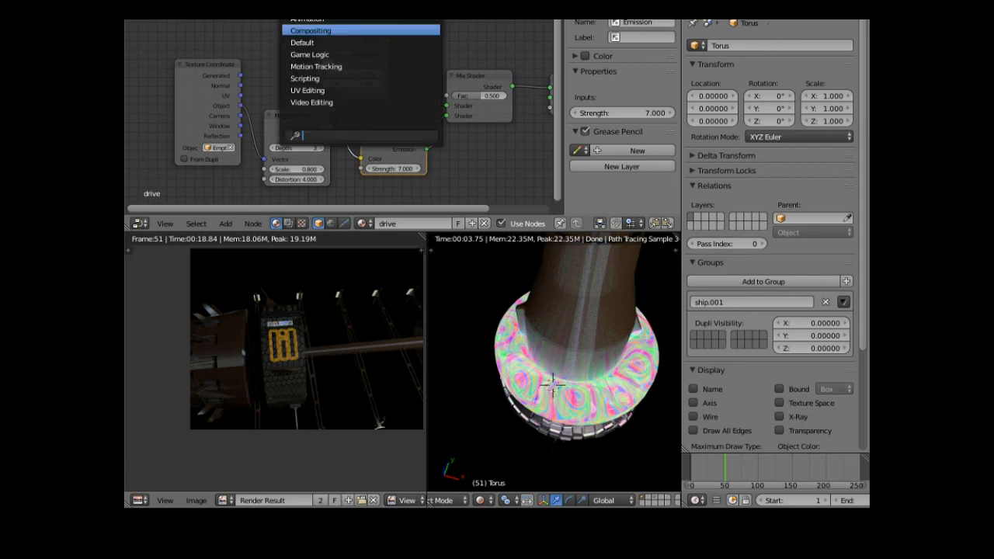
pyautogui.click(312, 43)
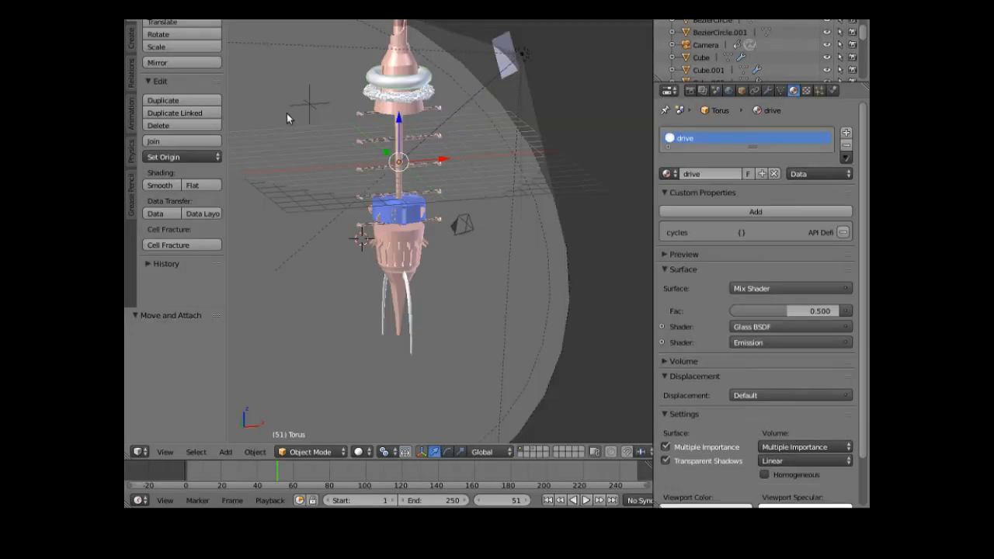
pyautogui.rightClick(309, 104)
# Set the 3D view's shading to Rendered with the ship's glowing ring in view from above.
pyautogui.moveTo(444, 151); pyautogui.dragTo(439, 223, button='middle')
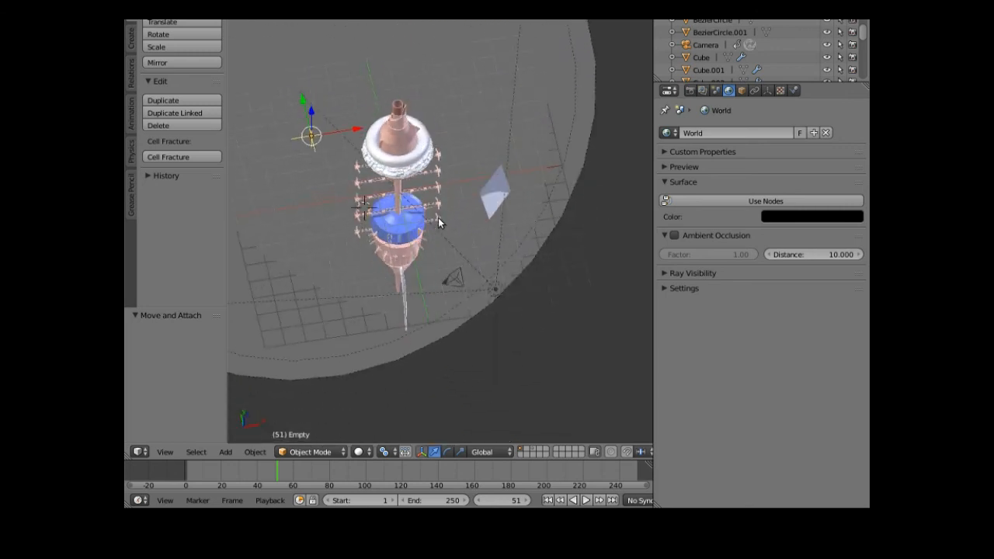
pyautogui.scroll(1, 429, 206)
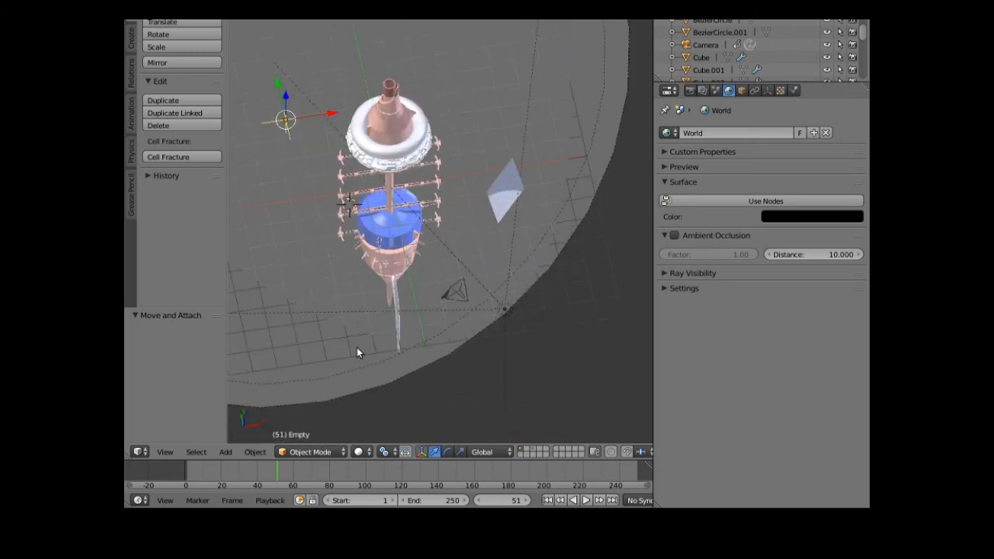
pyautogui.scroll(1, 353, 352)
pyautogui.click(359, 452)
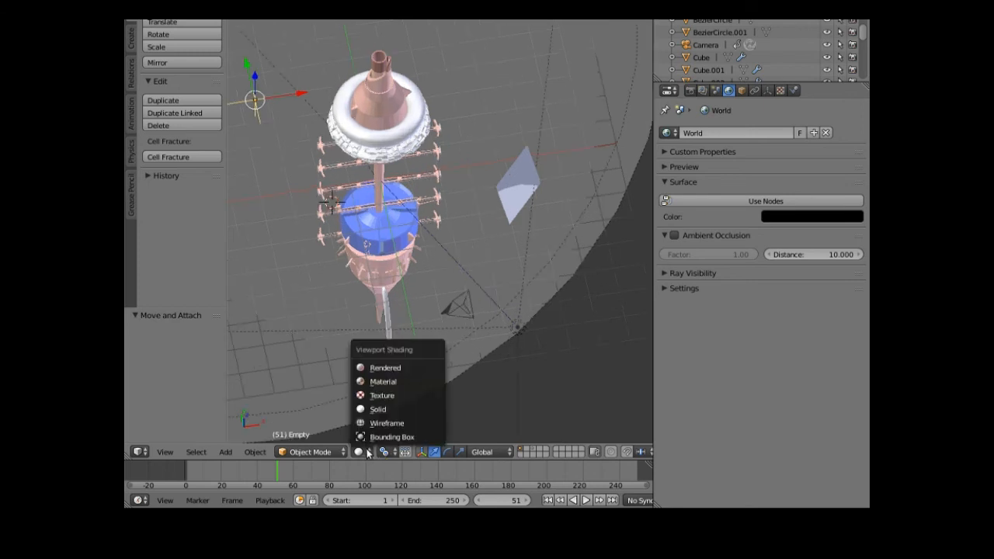
pyautogui.click(379, 368)
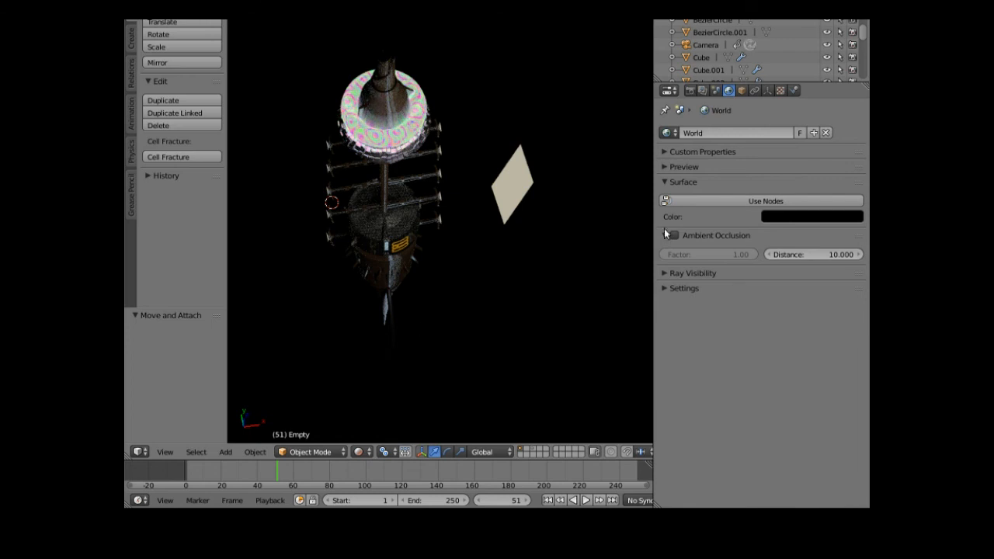
# Move the Empty to X -3.70760, Y 1.58007 and Z 3.06724 to shift the ring's magic texture pattern.
pyautogui.click(742, 90)
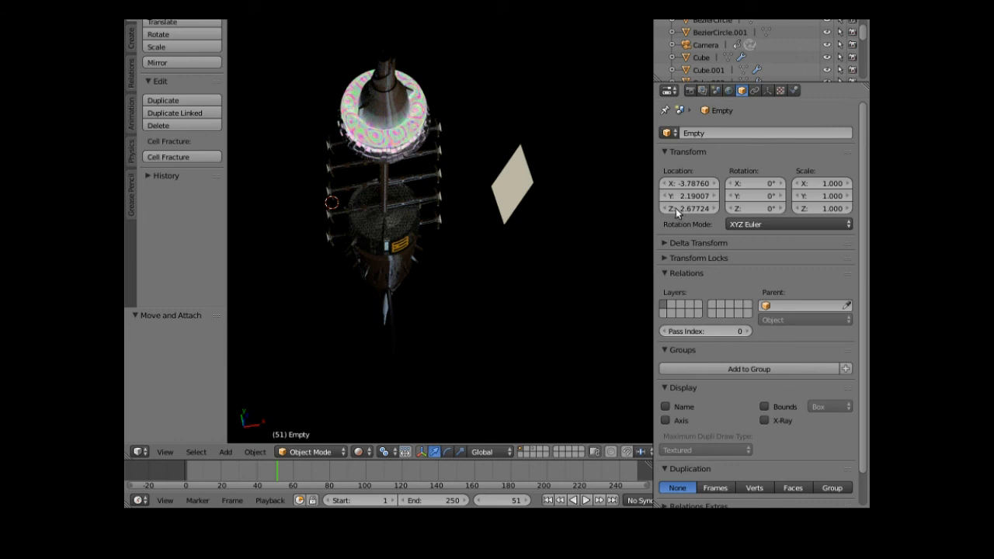
pyautogui.moveTo(676, 208)
pyautogui.mouseDown()
pyautogui.moveTo(706, 209)
pyautogui.moveTo(663, 196)
pyautogui.mouseUp()
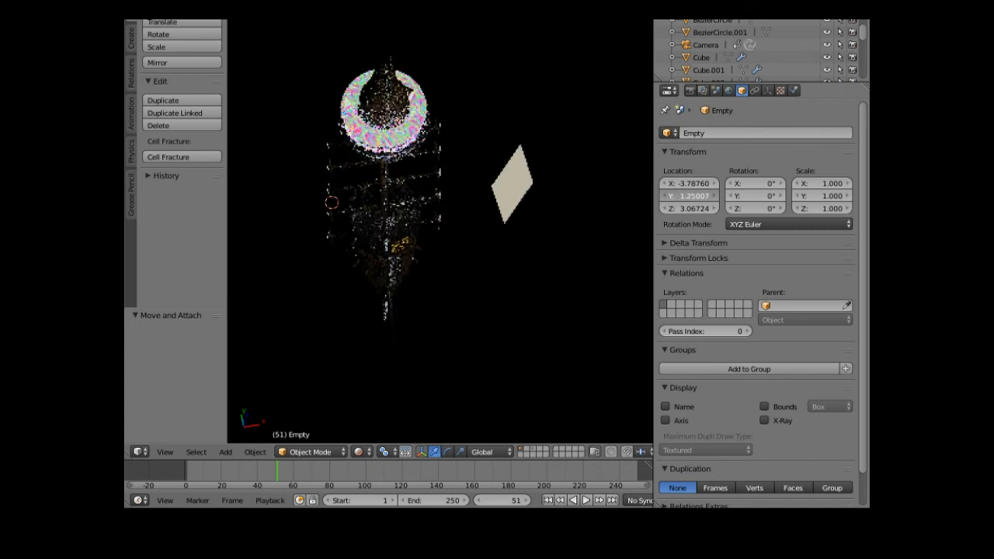
pyautogui.moveTo(693, 196); pyautogui.dragTo(690, 184)
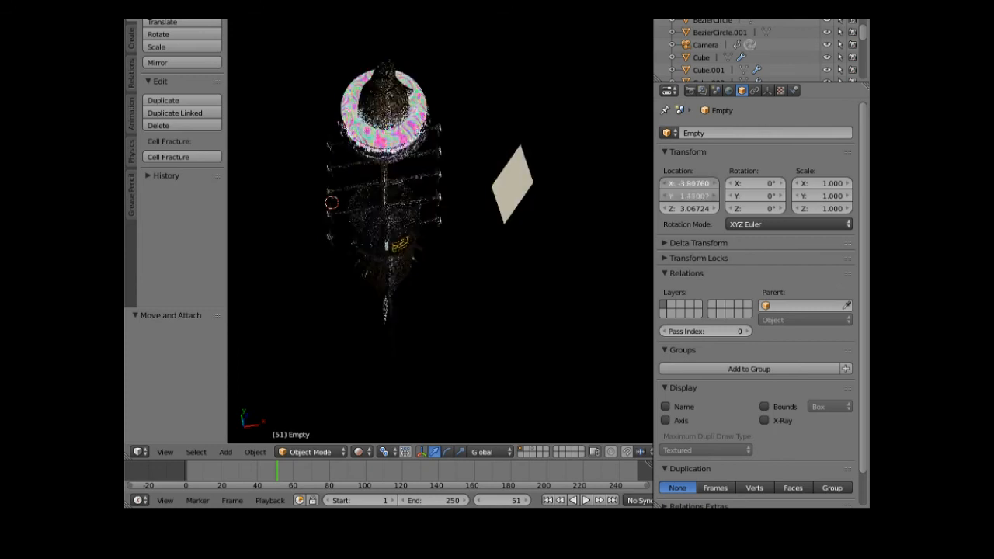
pyautogui.moveTo(690, 183); pyautogui.dragTo(688, 183)
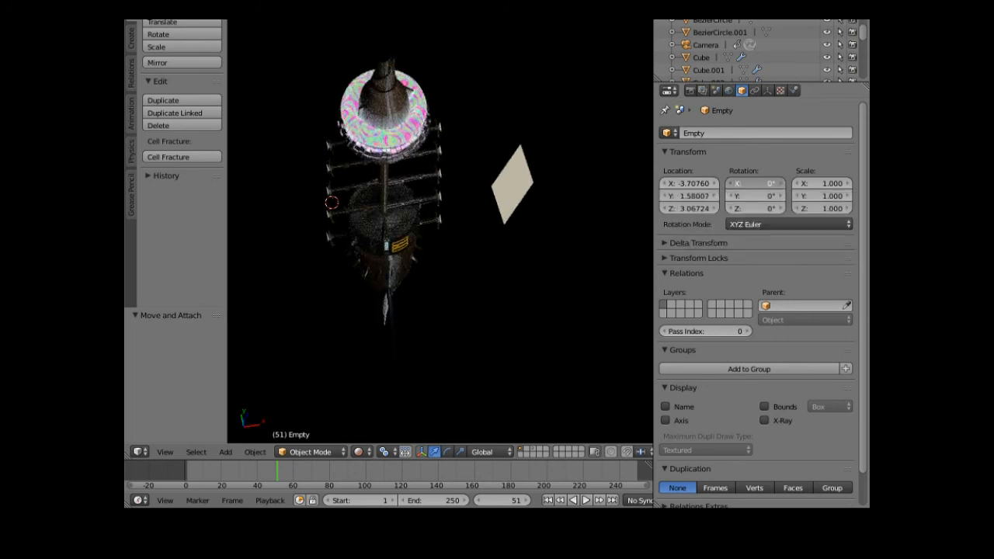
# Try a small X rotation on the Empty and reset the rotation to 0°.
pyautogui.moveTo(750, 188); pyautogui.dragTo(754, 187)
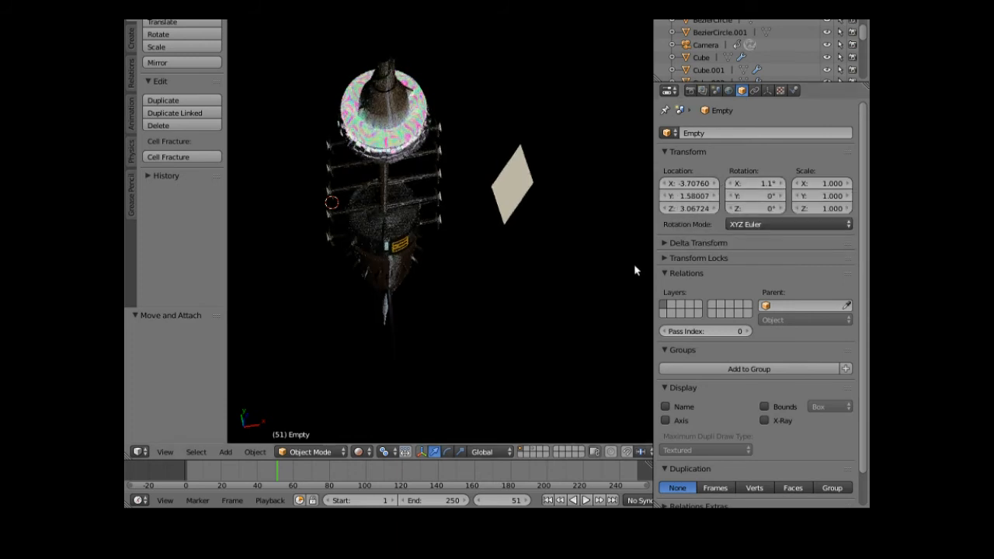
pyautogui.click(730, 190)
pyautogui.click(730, 189)
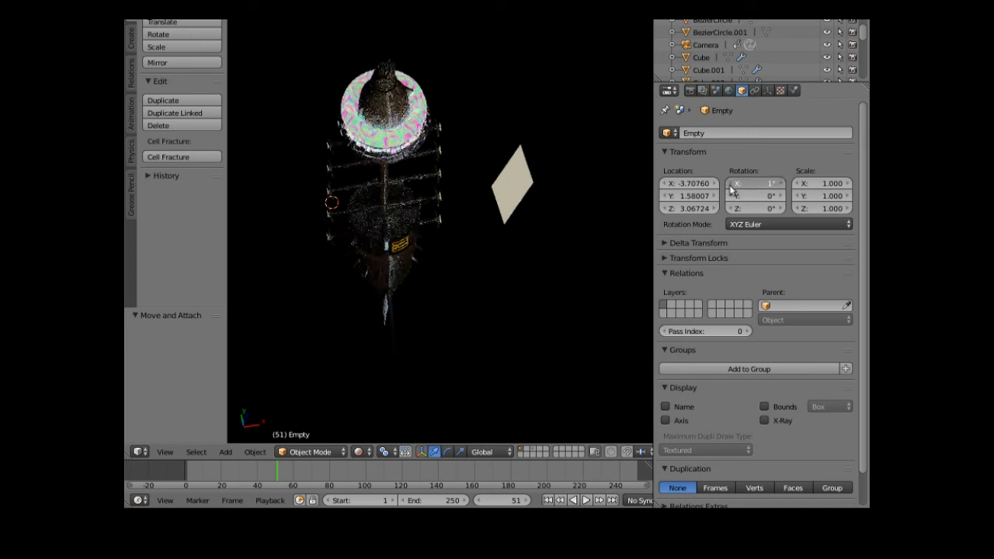
pyautogui.click(730, 190)
pyautogui.click(750, 185)
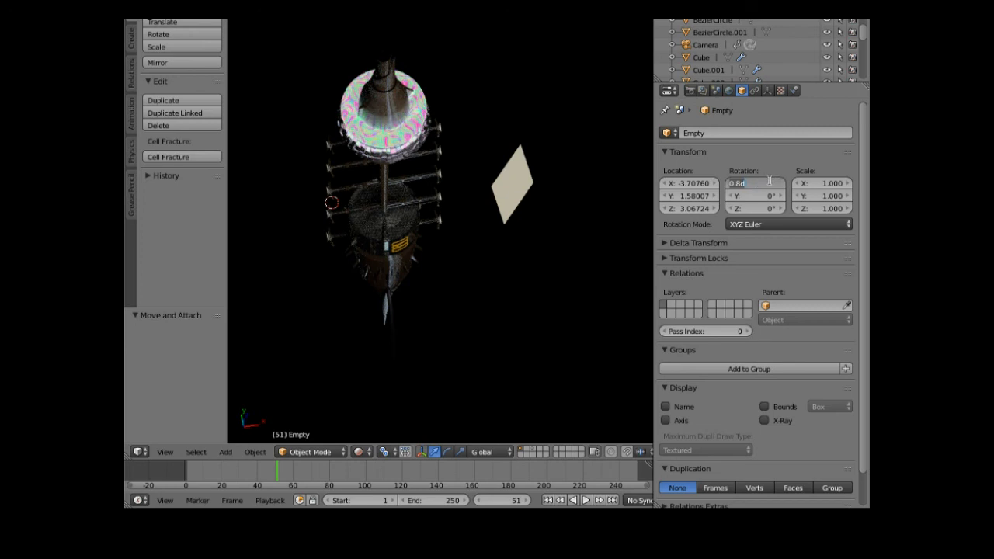
pyautogui.write('0')
pyautogui.press('Return')
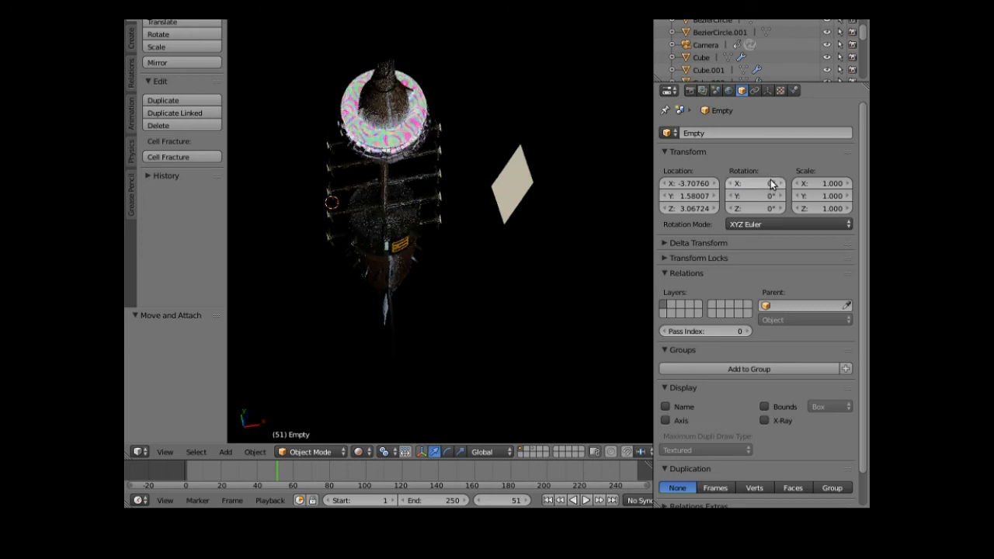
# Return to the Compositing screen layout and select the torus ring to bring up its drive material nodes.
pyautogui.moveTo(394, 233); pyautogui.dragTo(453, 256, button='middle')
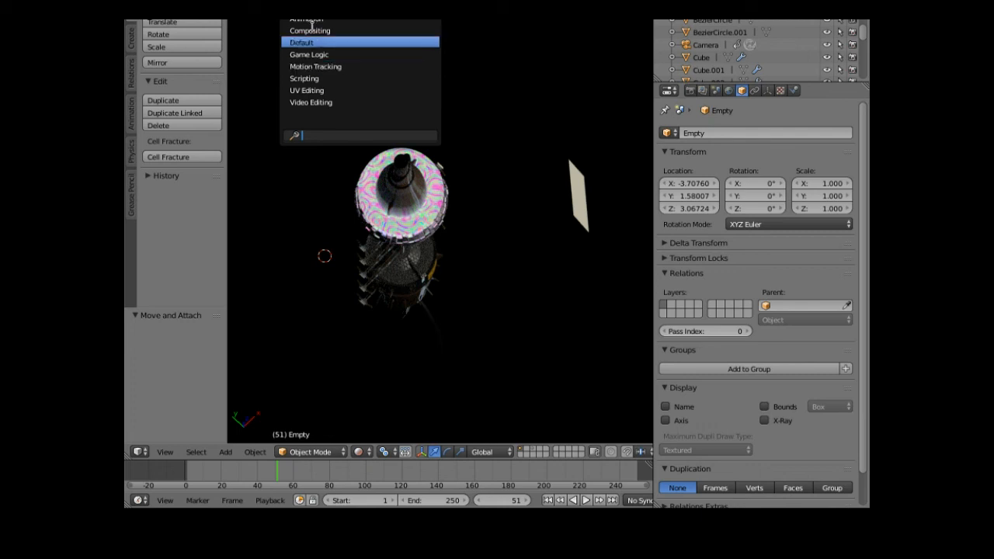
pyautogui.click(320, 31)
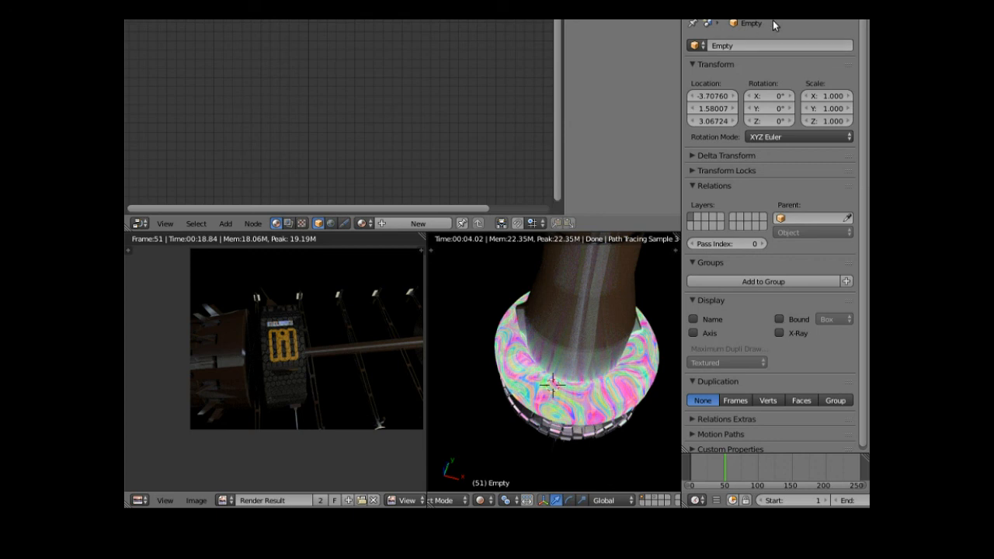
pyautogui.rightClick(541, 397)
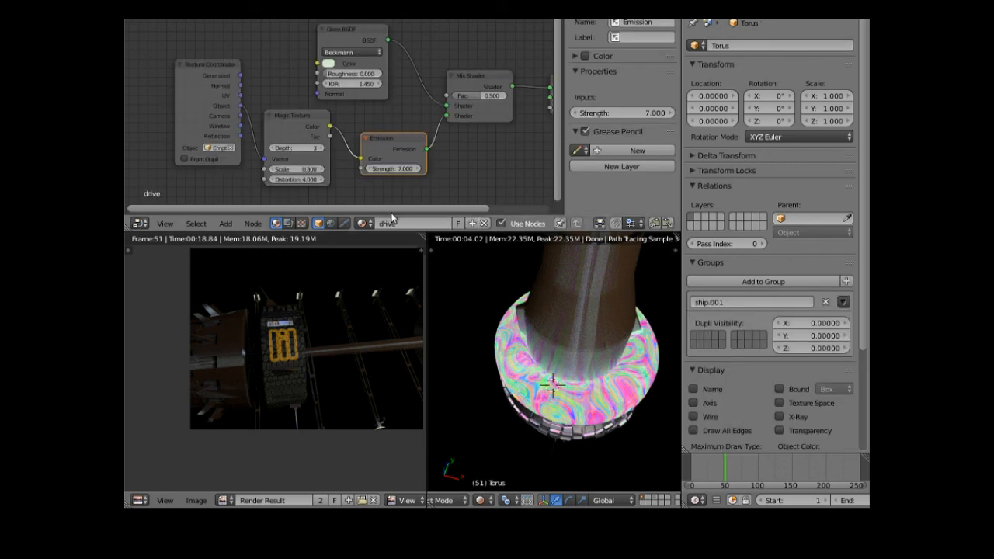
# Spread the Magic Texture and Emission nodes apart to leave room for another node between them.
pyautogui.moveTo(381, 210); pyautogui.dragTo(410, 210)
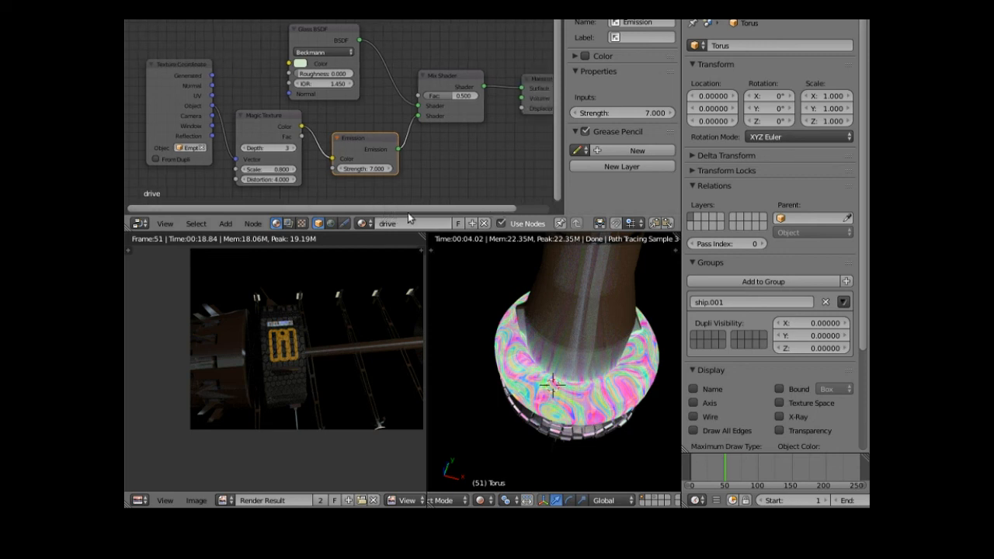
pyautogui.moveTo(558, 112); pyautogui.dragTo(531, 162)
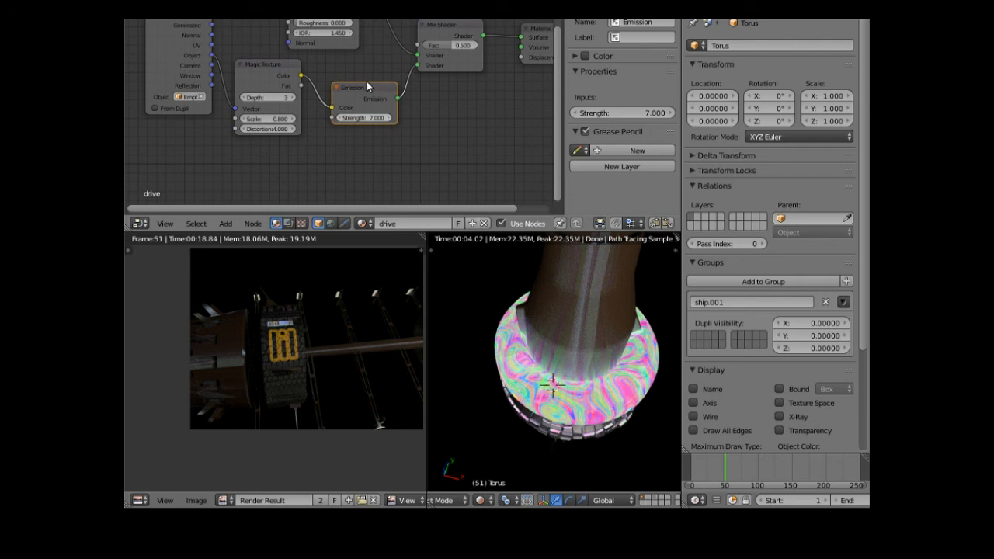
pyautogui.moveTo(371, 86); pyautogui.dragTo(426, 133)
pyautogui.moveTo(289, 67); pyautogui.dragTo(281, 79)
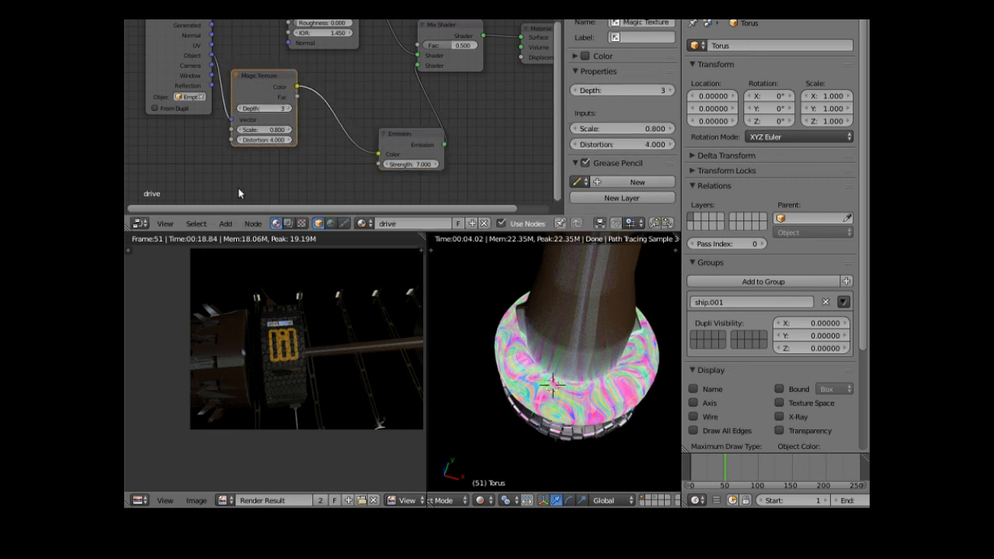
# Add a color Mix node on the link between the Magic Texture and the Emission shader.
pyautogui.click(233, 222)
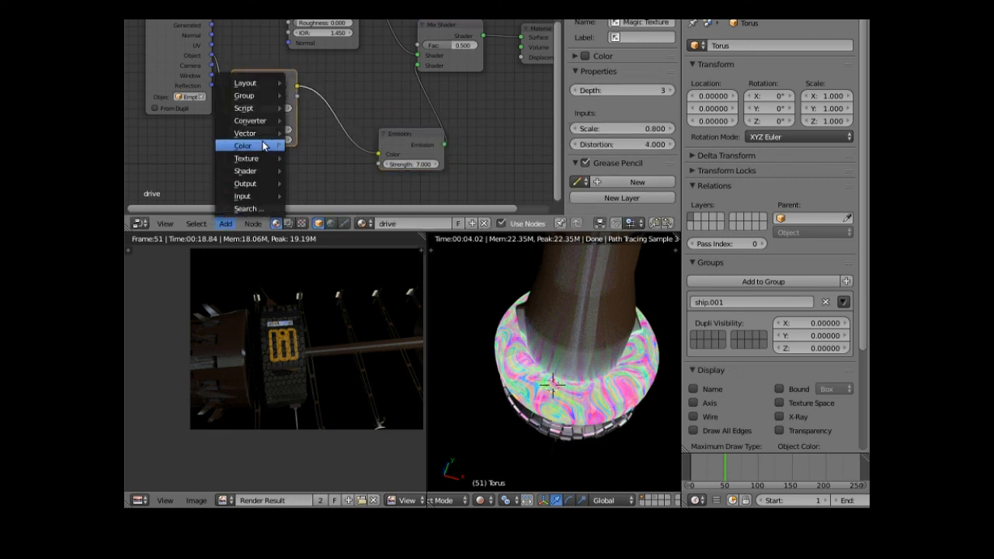
pyautogui.moveTo(264, 146)
pyautogui.click(317, 148)
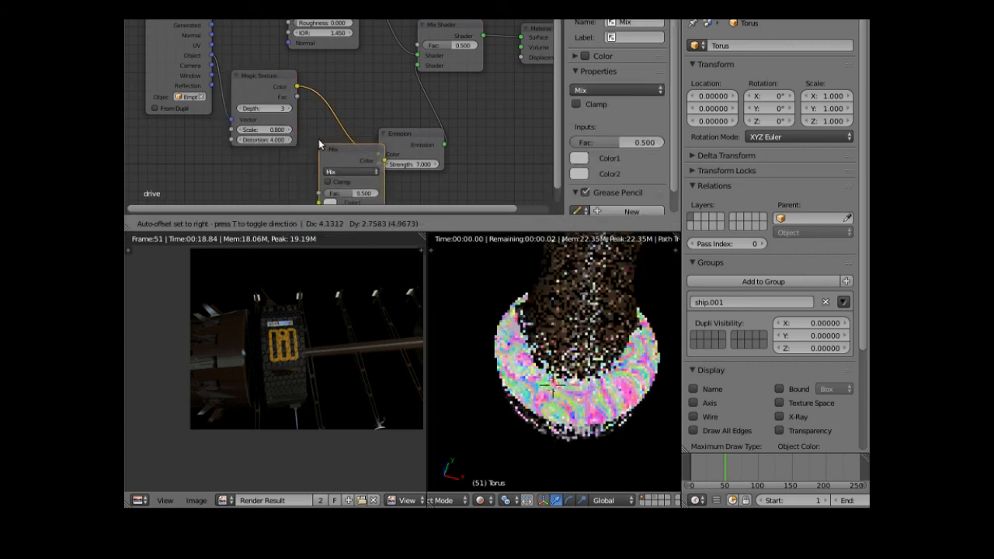
pyautogui.click(307, 106)
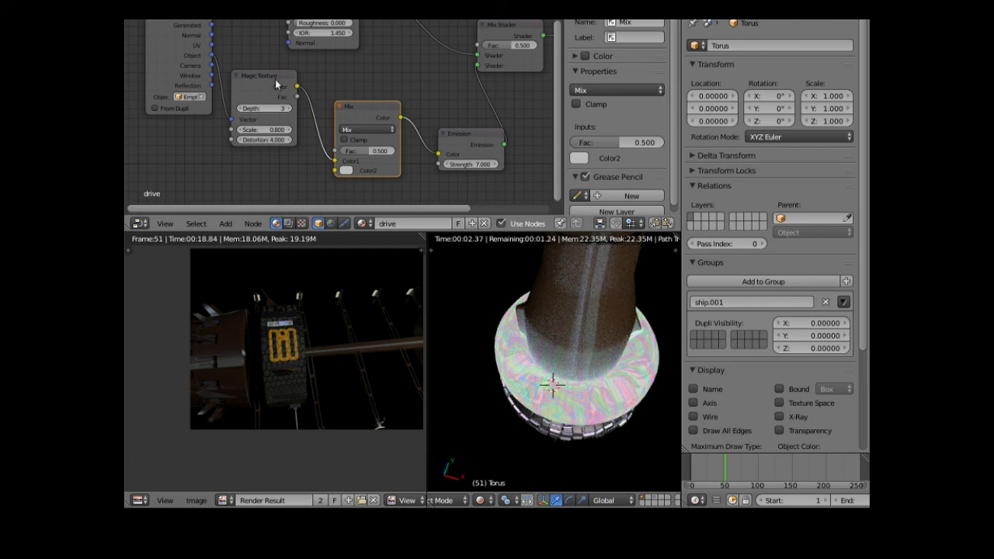
# Add a Voronoi Texture node below the Magic Texture, linking Object coordinates to its vector and its color to the Mix node's Color2.
pyautogui.click(225, 223)
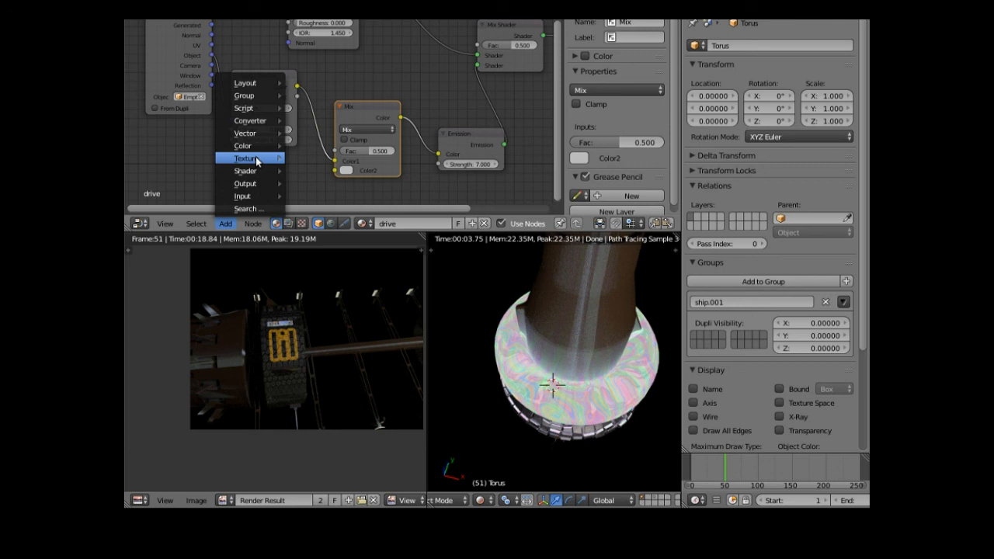
pyautogui.moveTo(258, 160)
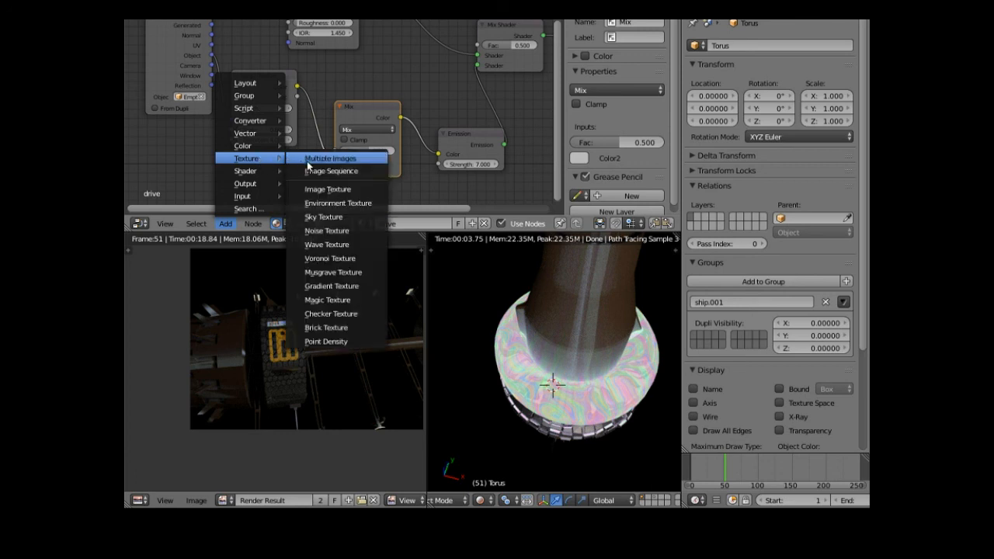
pyautogui.click(337, 259)
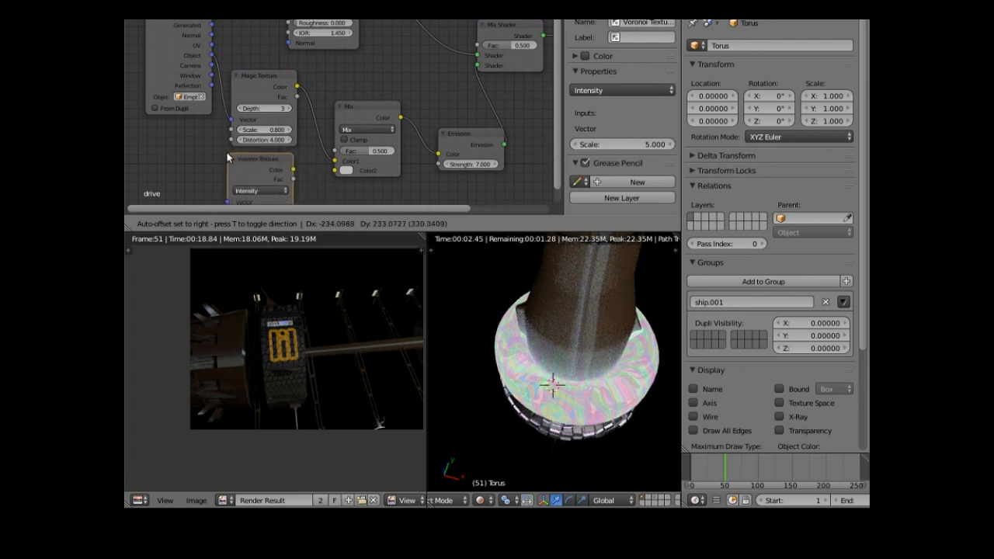
pyautogui.click(230, 158)
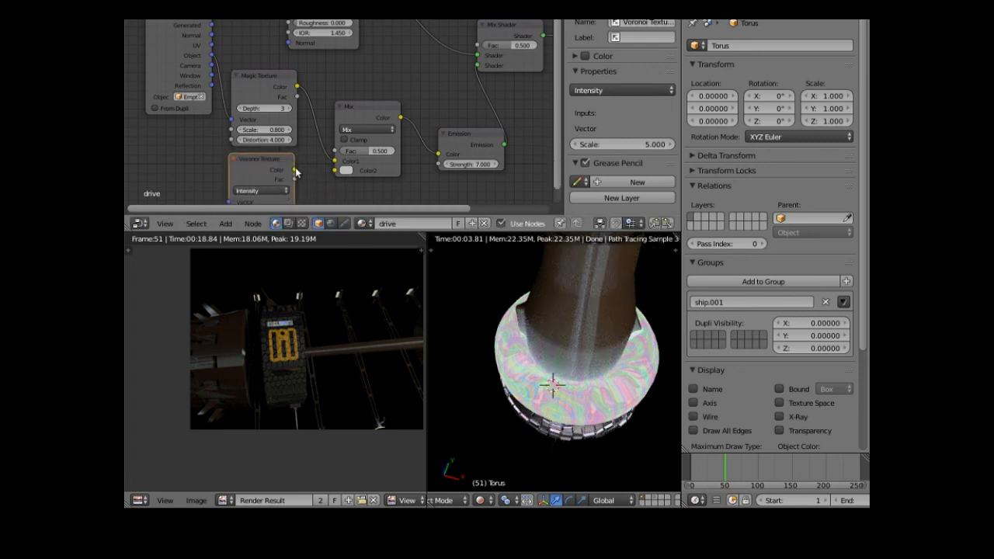
pyautogui.moveTo(295, 171); pyautogui.dragTo(334, 171)
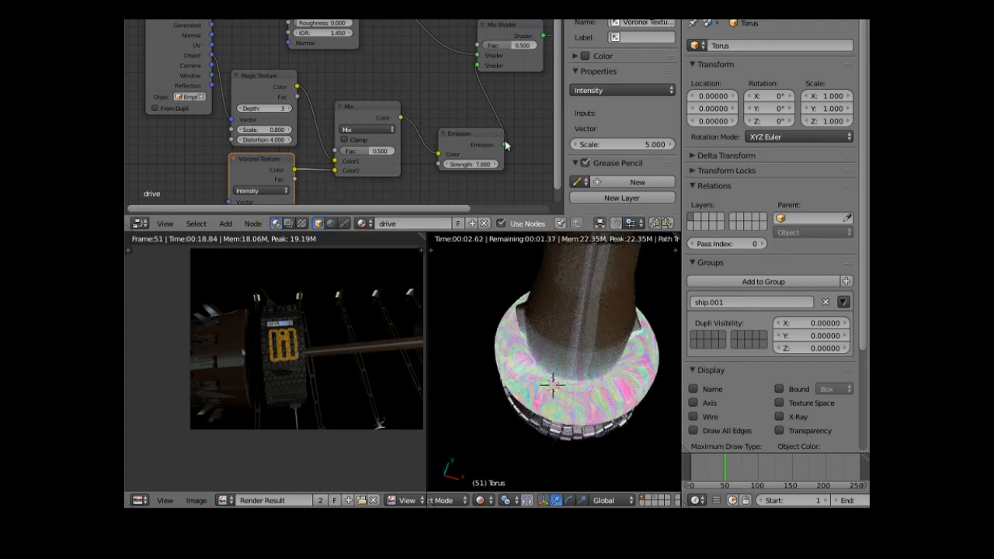
pyautogui.moveTo(556, 160); pyautogui.dragTo(556, 181)
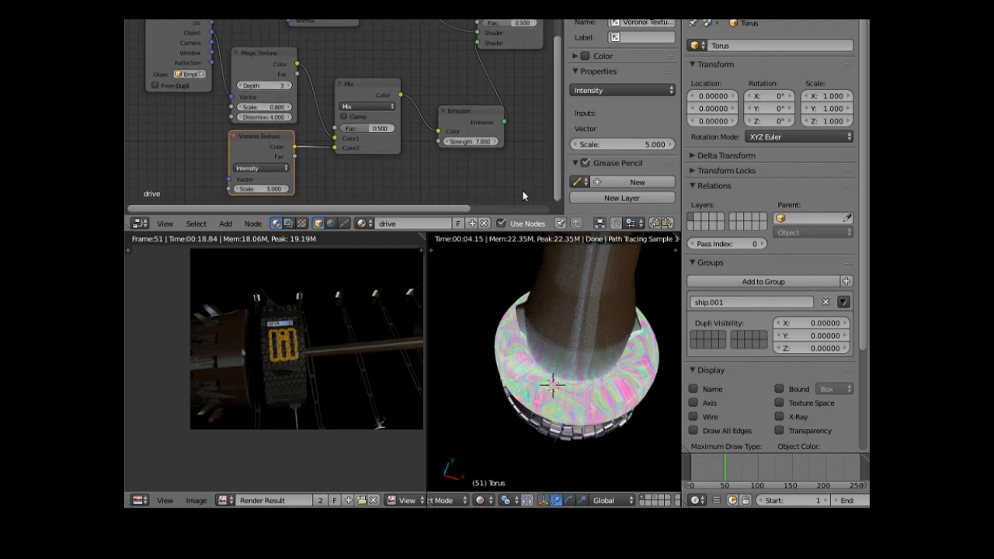
pyautogui.moveTo(230, 177); pyautogui.dragTo(212, 34)
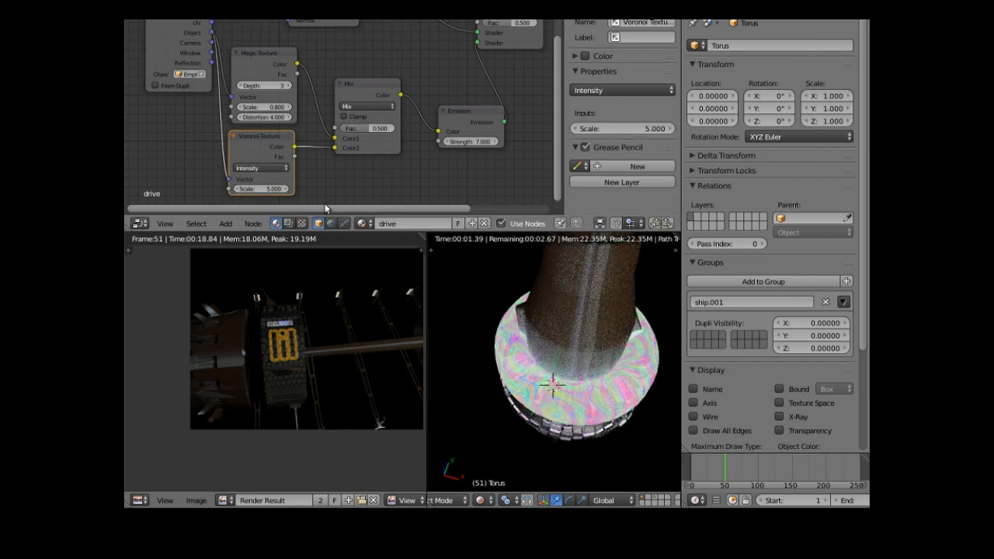
# Try Cells coloring on the Voronoi Texture with a scale of -0.100, checking the pattern on the torus ring up close.
pyautogui.scroll(2, 576, 413)
pyautogui.scroll(-8, 576, 412)
pyautogui.moveTo(570, 406)
pyautogui.mouseDown(button='middle')
pyautogui.moveTo(557, 373)
pyautogui.moveTo(552, 407)
pyautogui.mouseUp(button='middle')
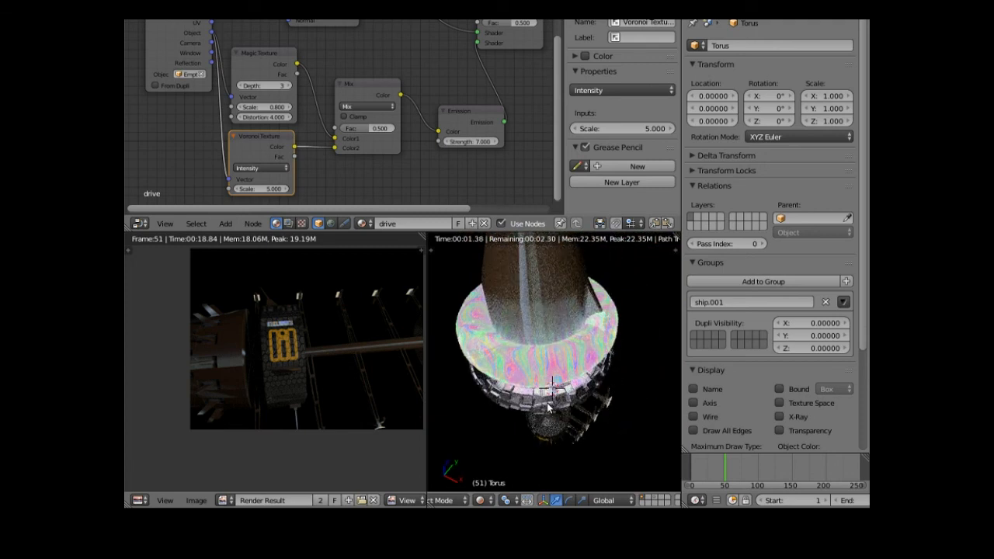
pyautogui.scroll(4, 546, 403)
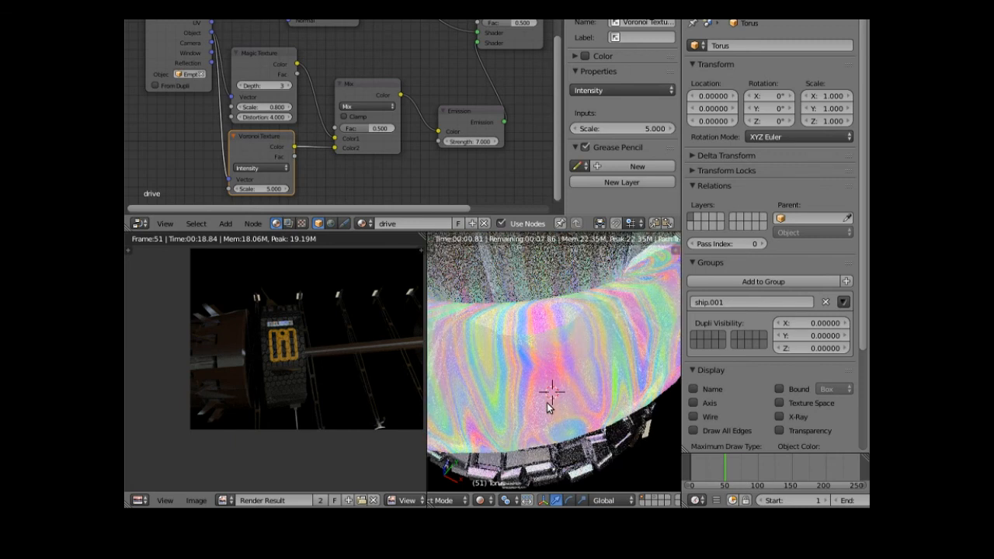
pyautogui.scroll(-4, 547, 402)
pyautogui.scroll(4, 546, 402)
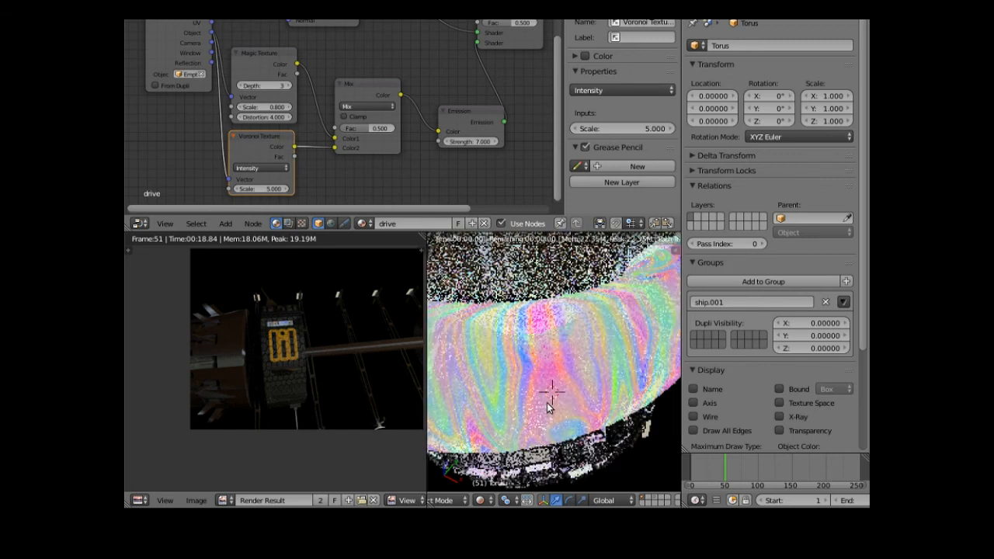
pyautogui.click(275, 169)
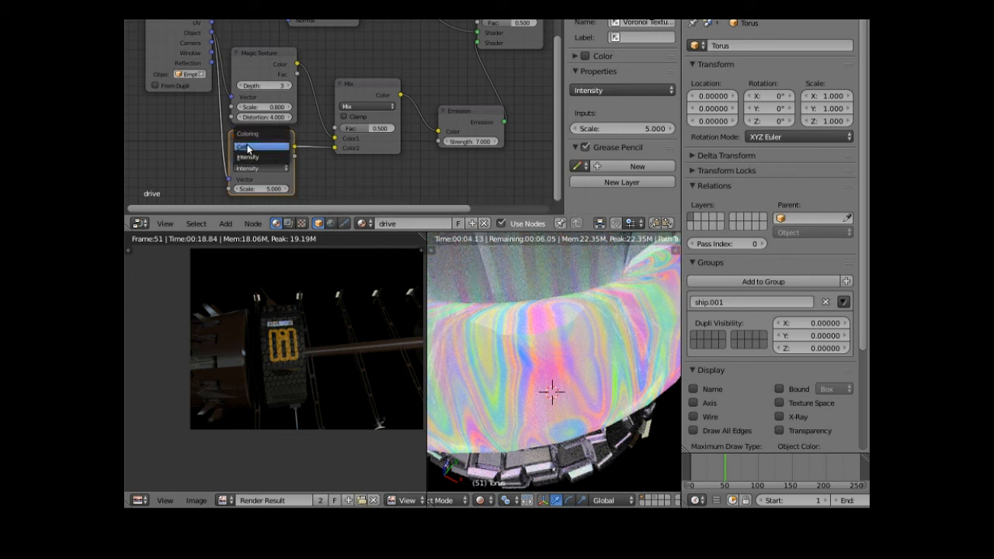
pyautogui.click(247, 147)
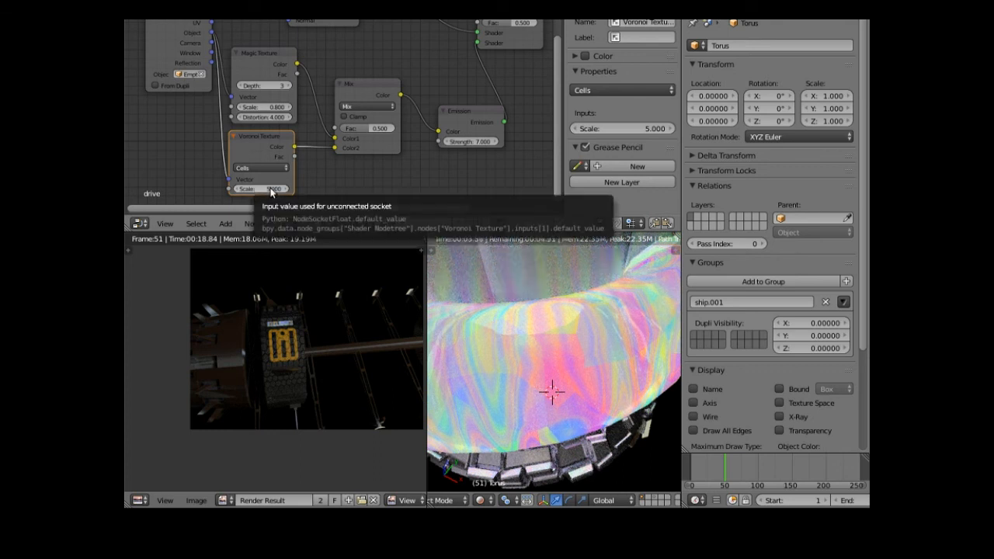
pyautogui.moveTo(271, 189); pyautogui.dragTo(165, 189)
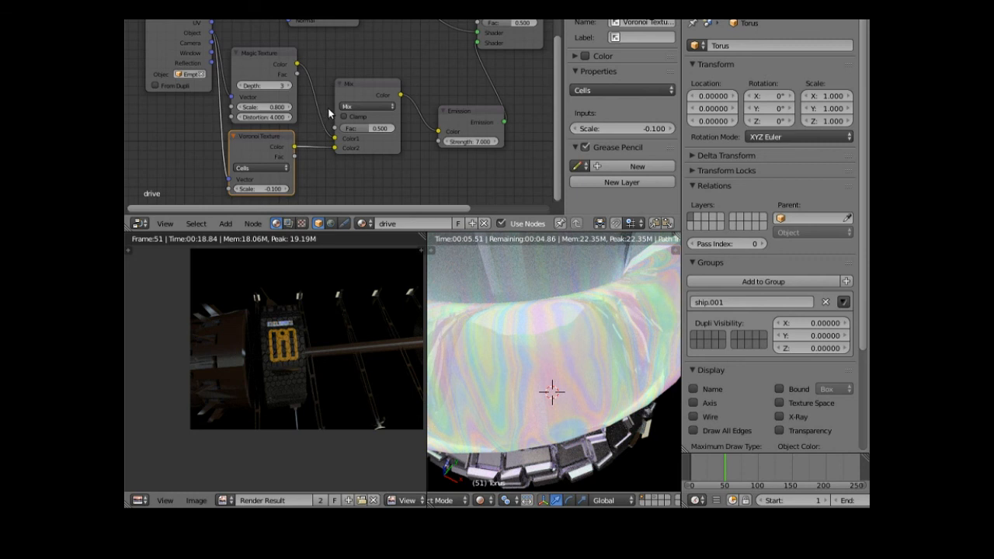
# Try a Mix factor of 1.000 to isolate the Voronoi pattern, and reposition the Voronoi Texture node beneath the Magic Texture.
pyautogui.press('g')
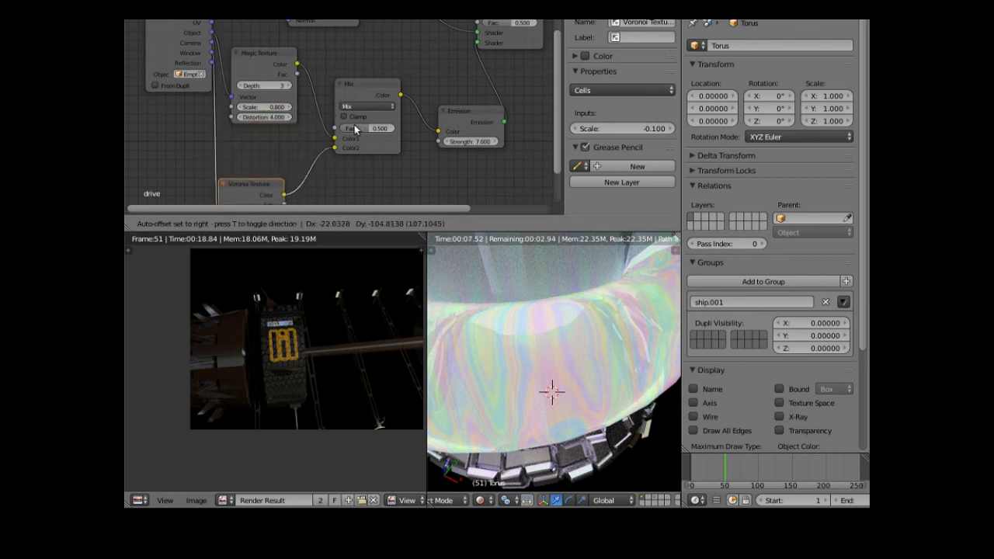
pyautogui.click(346, 118)
pyautogui.moveTo(363, 128); pyautogui.dragTo(395, 129)
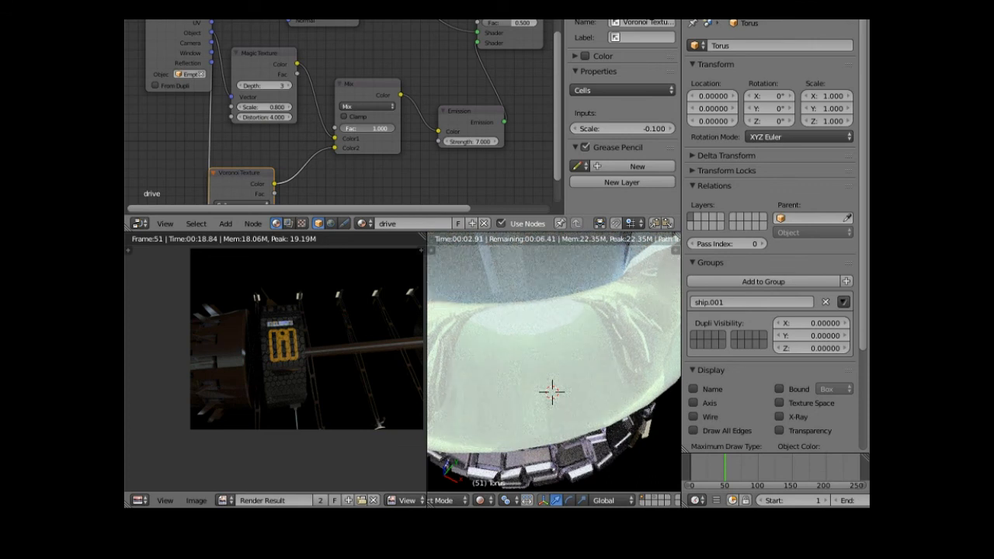
pyautogui.moveTo(395, 128)
pyautogui.mouseDown()
pyautogui.moveTo(362, 128)
pyautogui.moveTo(394, 128)
pyautogui.mouseUp()
pyautogui.moveTo(390, 128)
pyautogui.mouseDown()
pyautogui.moveTo(381, 128)
pyautogui.moveTo(395, 128)
pyautogui.mouseUp()
pyautogui.moveTo(257, 174); pyautogui.dragTo(290, 143)
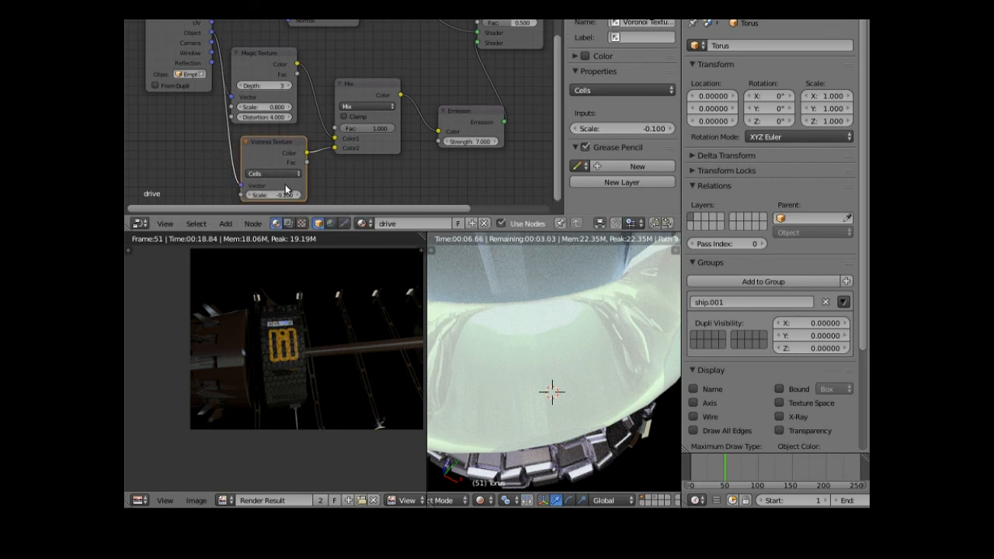
# Set the Voronoi Texture's scale to 5.100 and its coloring to Intensity.
pyautogui.click(265, 195)
pyautogui.moveTo(265, 195); pyautogui.dragTo(331, 195)
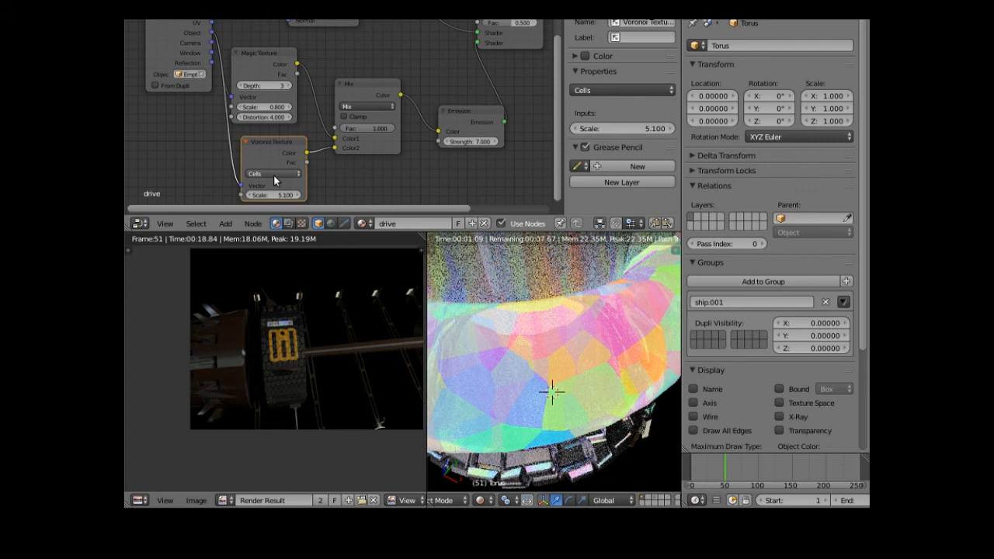
pyautogui.click(274, 174)
pyautogui.click(271, 162)
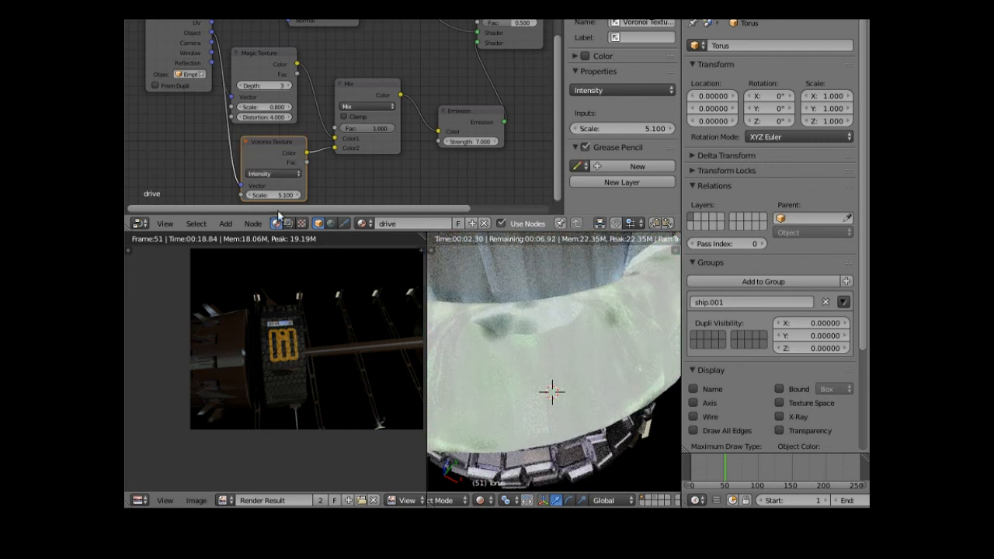
pyautogui.moveTo(266, 197)
pyautogui.mouseDown()
pyautogui.moveTo(244, 197)
pyautogui.moveTo(268, 196)
pyautogui.mouseUp()
# Rearrange the Mix, Emission and Voronoi Texture nodes, setting the Mix factor to 0.218 and the Emission strength to 6.900.
pyautogui.moveTo(364, 83); pyautogui.dragTo(385, 57)
pyautogui.moveTo(469, 114); pyautogui.dragTo(486, 98)
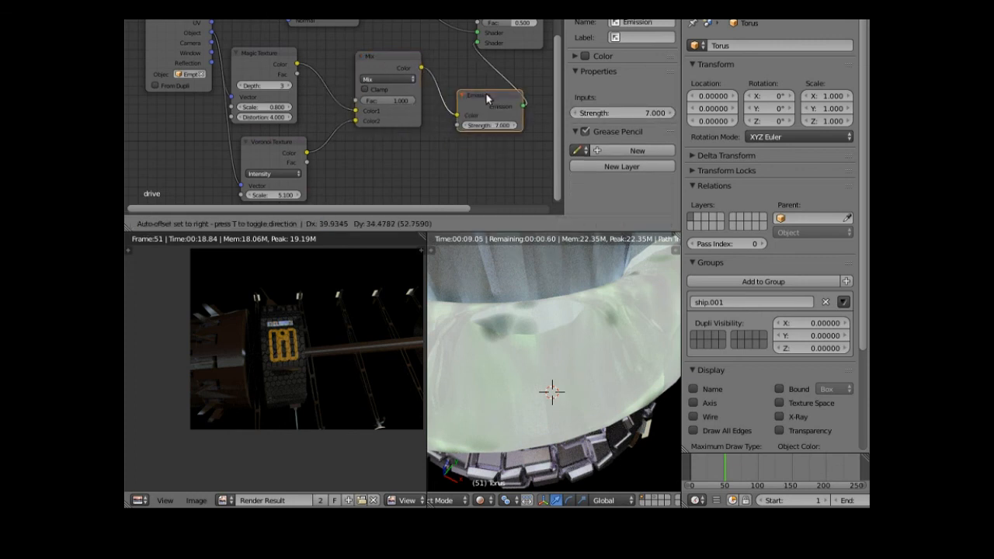
pyautogui.moveTo(374, 101)
pyautogui.mouseDown()
pyautogui.moveTo(388, 101)
pyautogui.moveTo(354, 101)
pyautogui.moveTo(375, 101)
pyautogui.mouseUp()
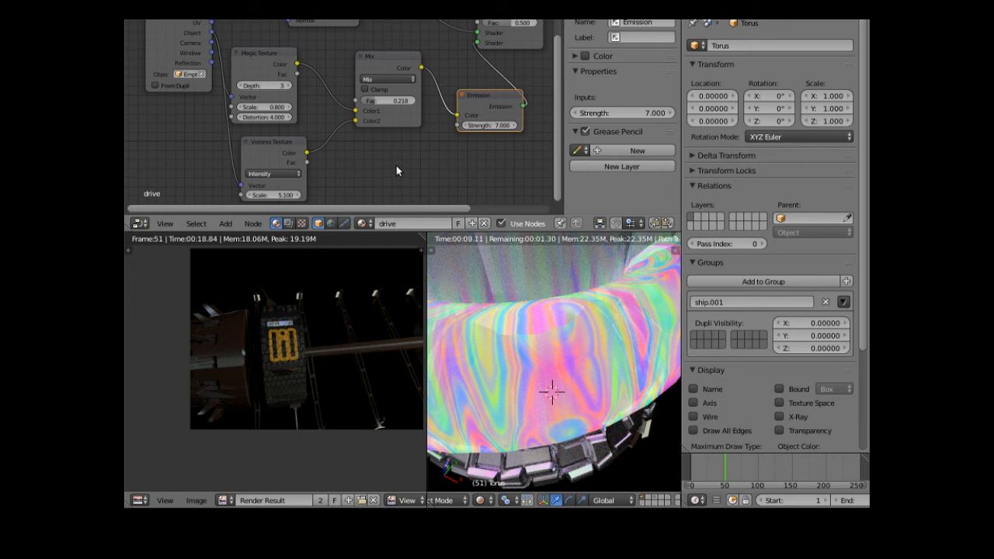
pyautogui.moveTo(287, 141); pyautogui.dragTo(271, 143)
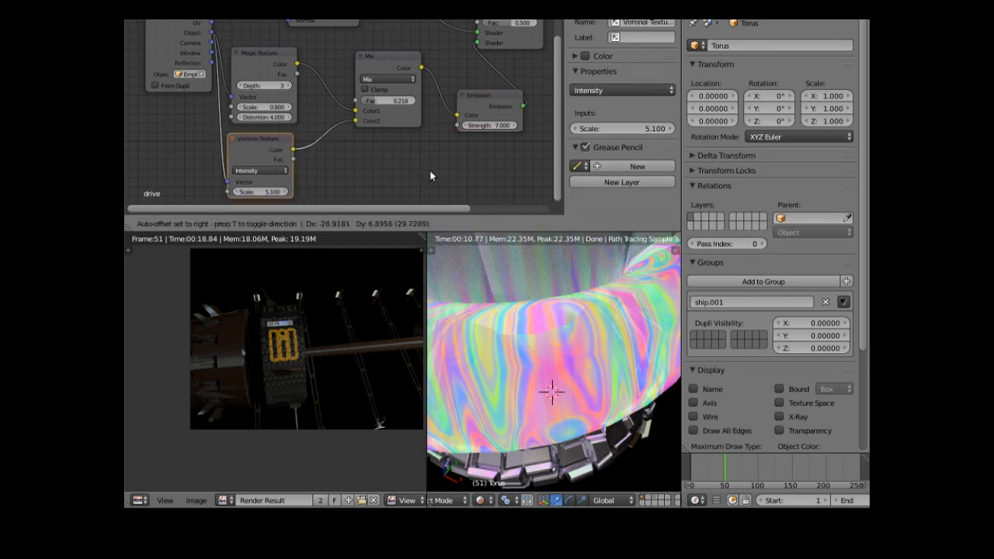
pyautogui.click(467, 125)
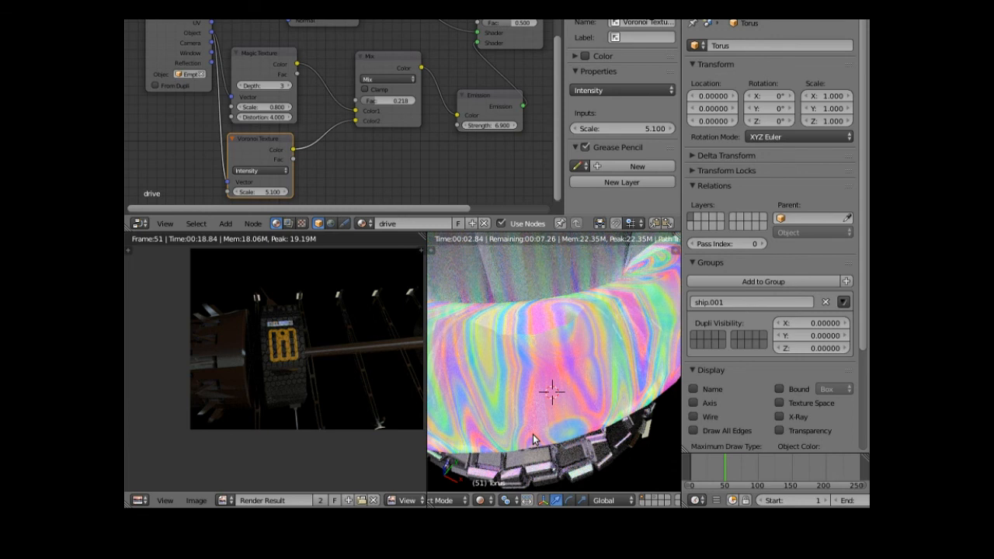
# Try raising the Magic Texture's scale in small increments to 1.800 while viewing the whole ring.
pyautogui.scroll(-7, 533, 435)
pyautogui.moveTo(533, 434); pyautogui.dragTo(516, 440, button='middle')
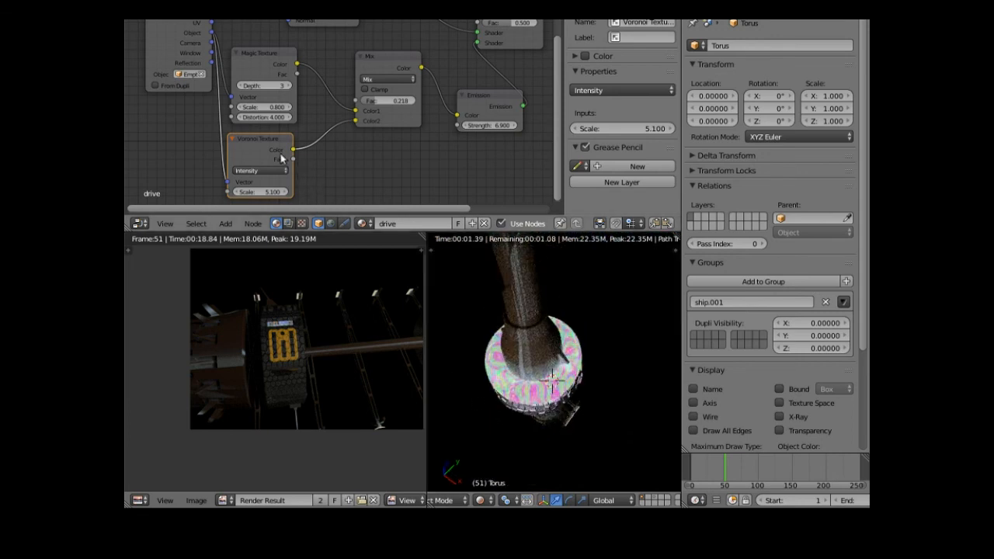
pyautogui.click(241, 108)
pyautogui.click(286, 107)
pyautogui.click(286, 107)
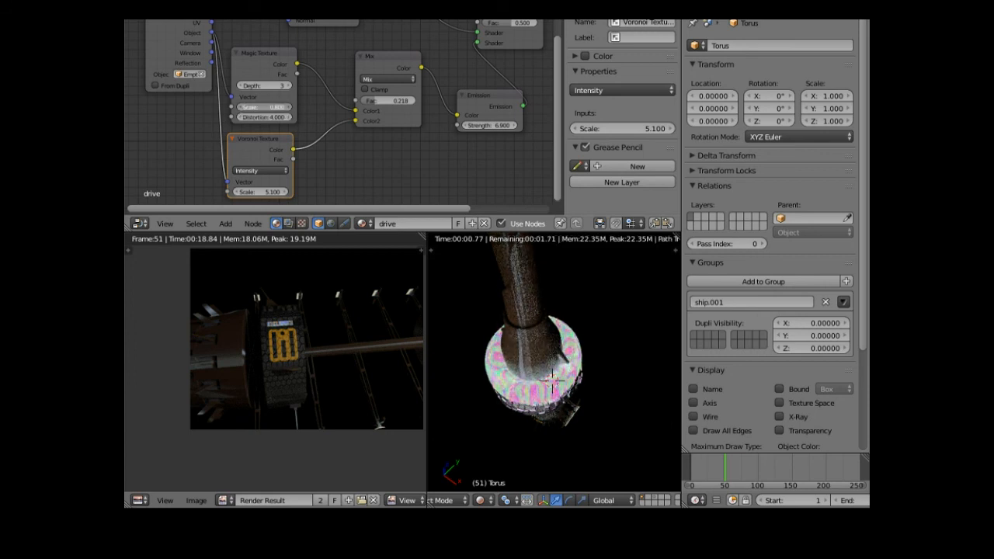
pyautogui.click(286, 107)
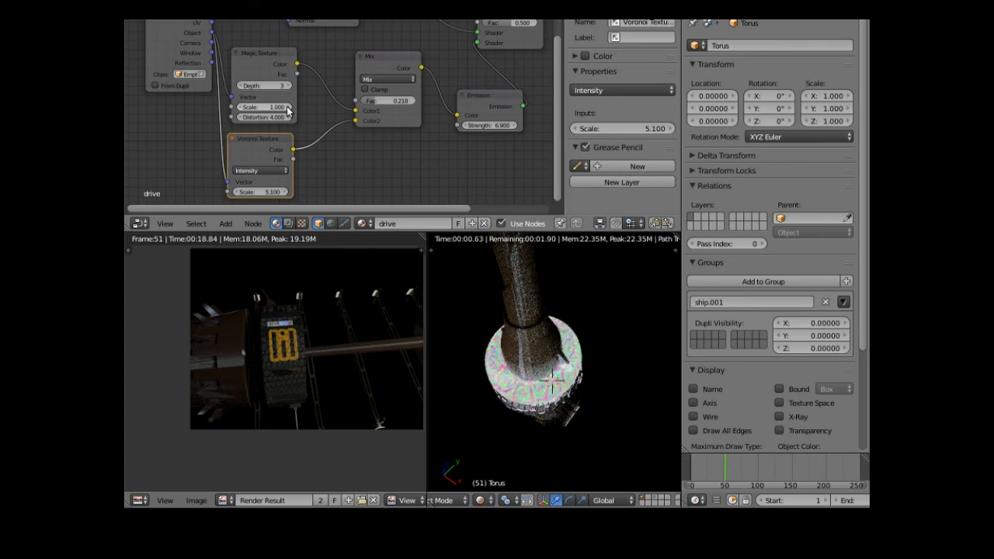
pyautogui.click(286, 107)
pyautogui.click(286, 107)
pyautogui.click(287, 107)
pyautogui.click(287, 107)
pyautogui.click(287, 107)
pyautogui.click(286, 107)
pyautogui.click(287, 107)
pyautogui.click(286, 107)
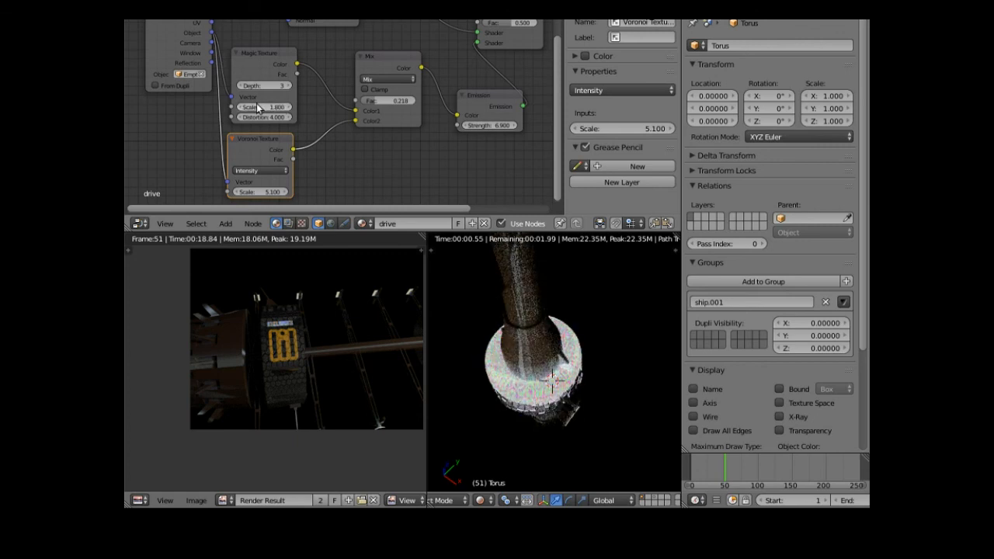
# Try a Magic Texture scale of -1.100 and raise it in small increments to about zero.
pyautogui.click(259, 106)
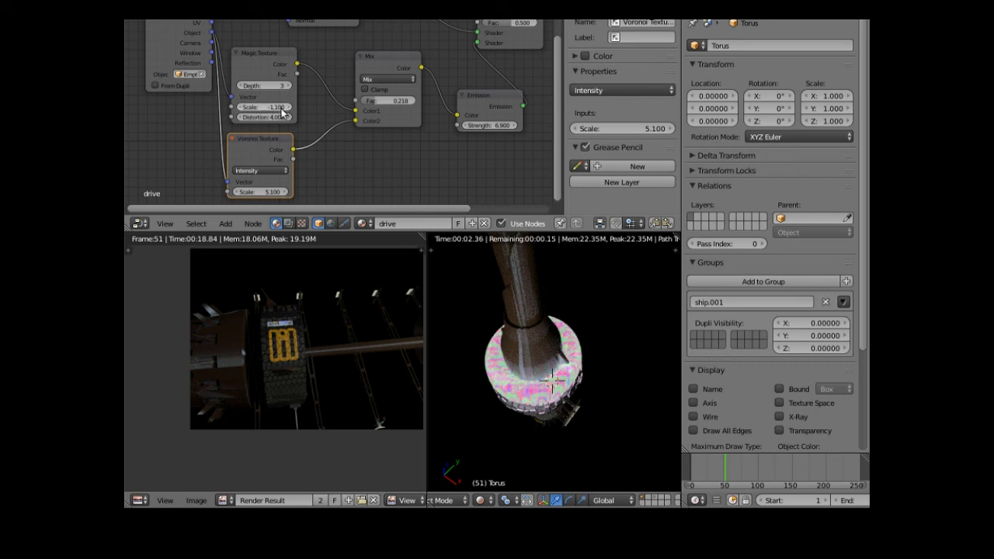
pyautogui.click(287, 108)
pyautogui.click(288, 108)
pyautogui.click(287, 108)
pyautogui.click(287, 108)
pyautogui.click(287, 108)
pyautogui.click(288, 108)
pyautogui.click(287, 108)
pyautogui.click(287, 108)
pyautogui.click(287, 107)
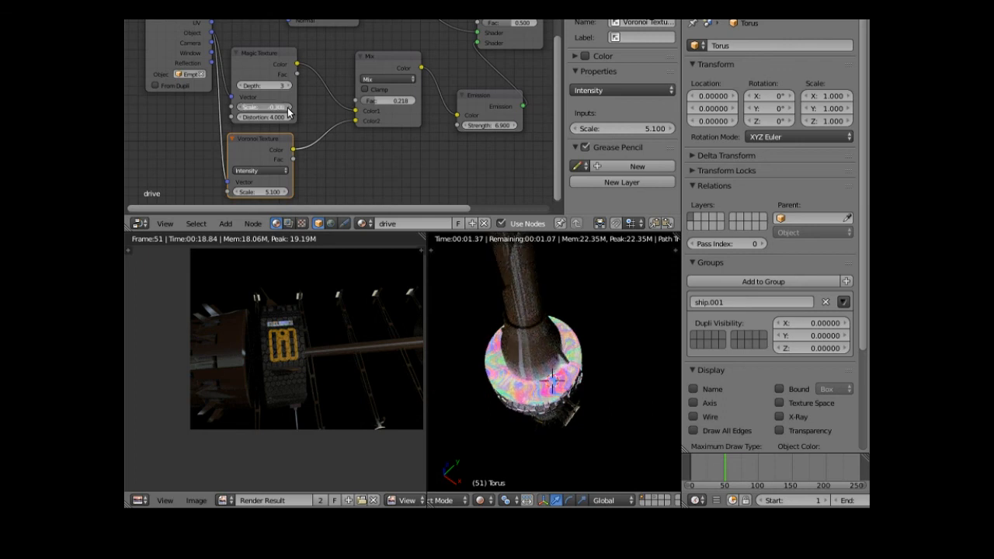
pyautogui.click(287, 108)
pyautogui.click(288, 108)
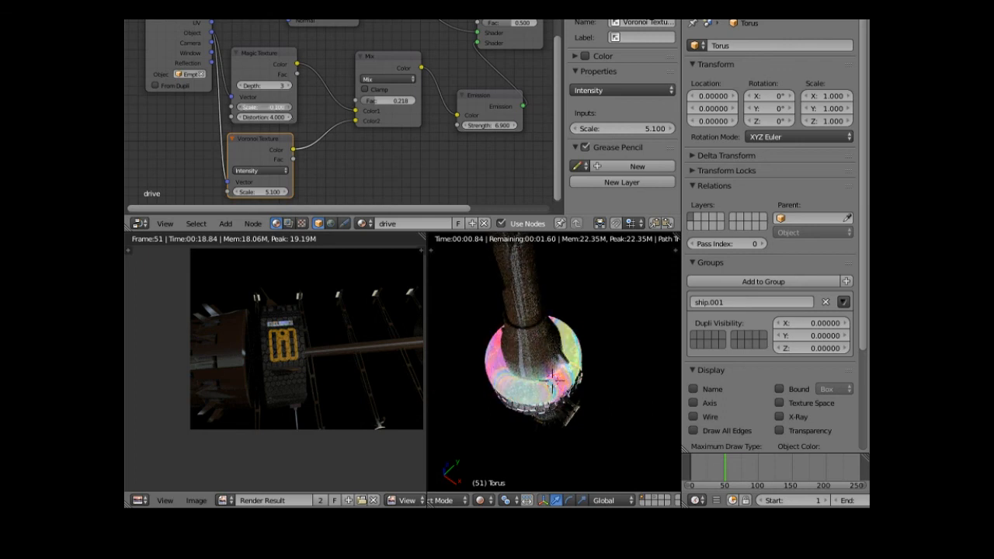
pyautogui.click(287, 108)
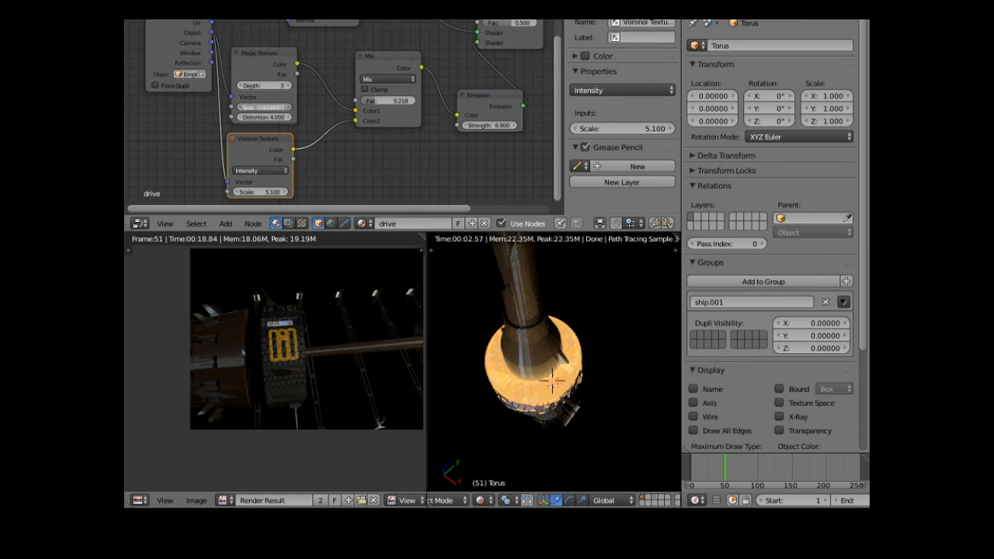
# Set the Magic Texture's scale to 0.1.
pyautogui.click(241, 108)
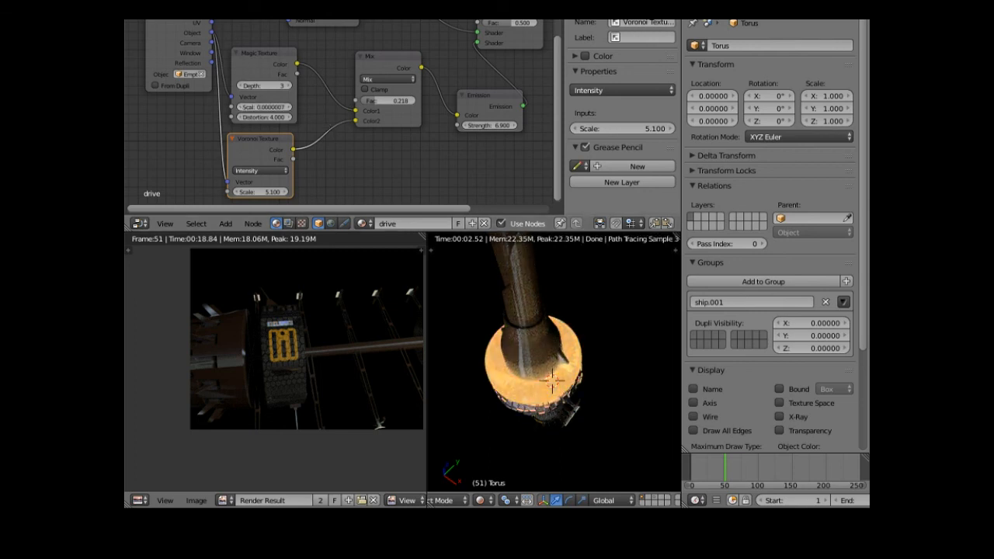
pyautogui.click(264, 106)
pyautogui.write('0.1')
pyautogui.press('Return')
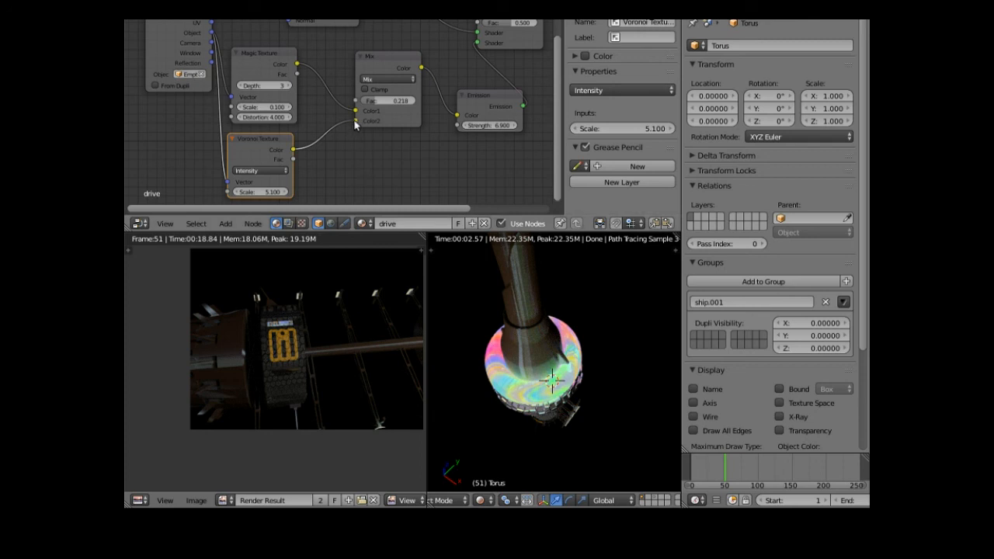
# Replace the Mix node with direct links from Voronoi color to Emission strength and from Magic Texture color to Emission color.
pyautogui.moveTo(358, 125); pyautogui.dragTo(458, 123)
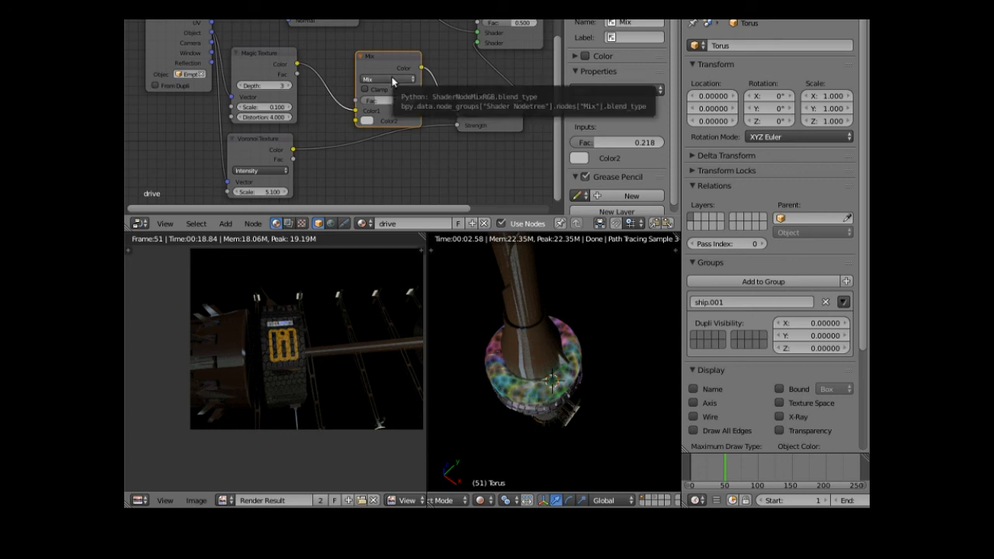
pyautogui.press('x')
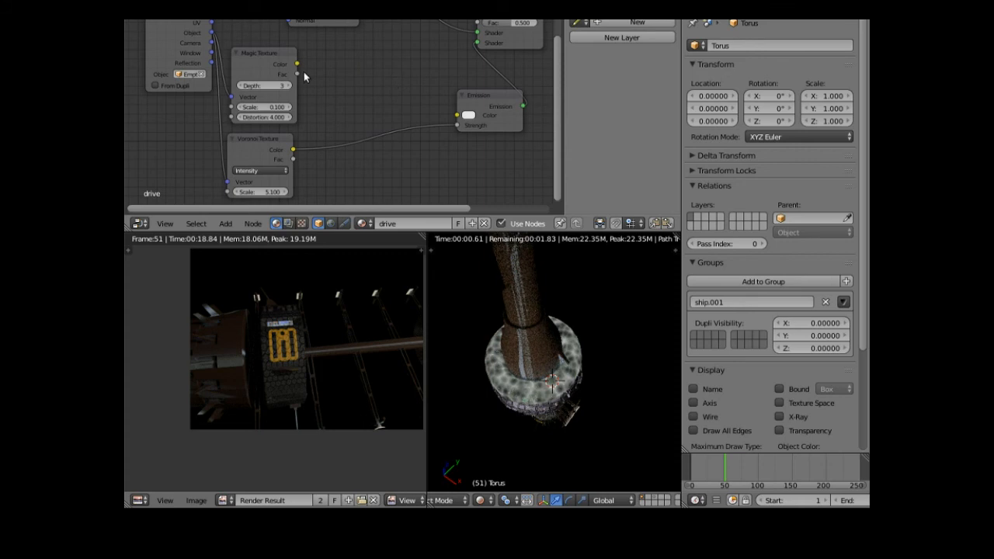
pyautogui.moveTo(298, 68); pyautogui.dragTo(458, 116)
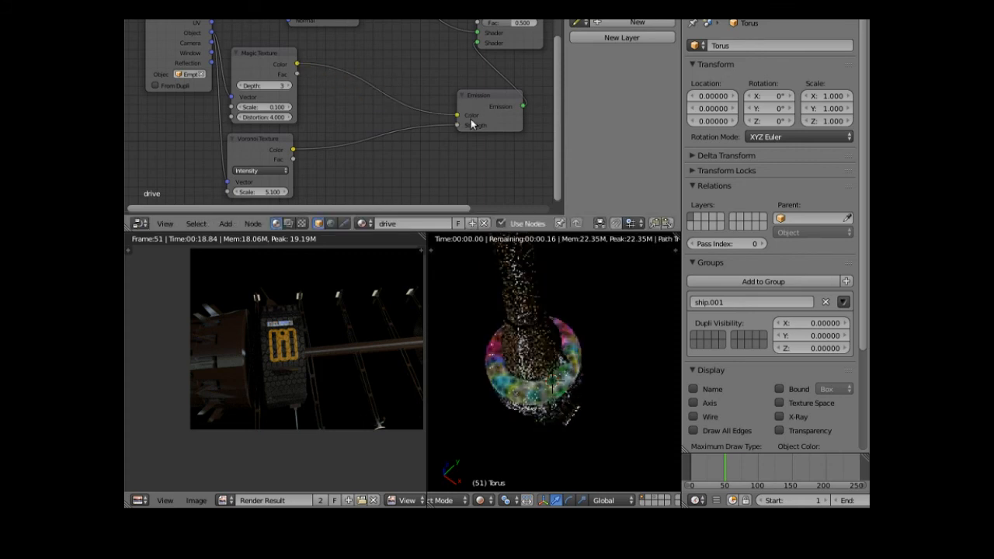
# Try Cells coloring on the Voronoi Texture and return it to Intensity.
pyautogui.click(285, 171)
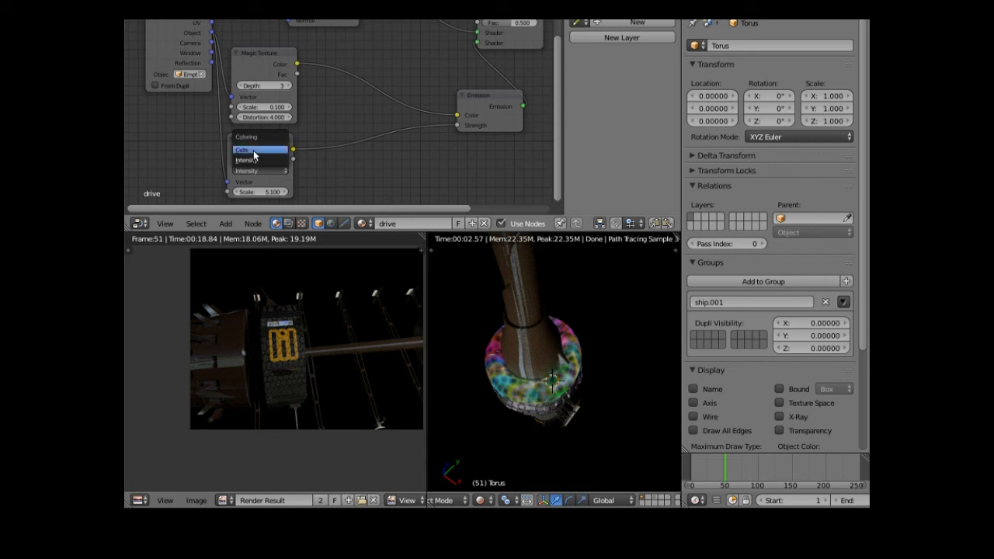
pyautogui.click(254, 151)
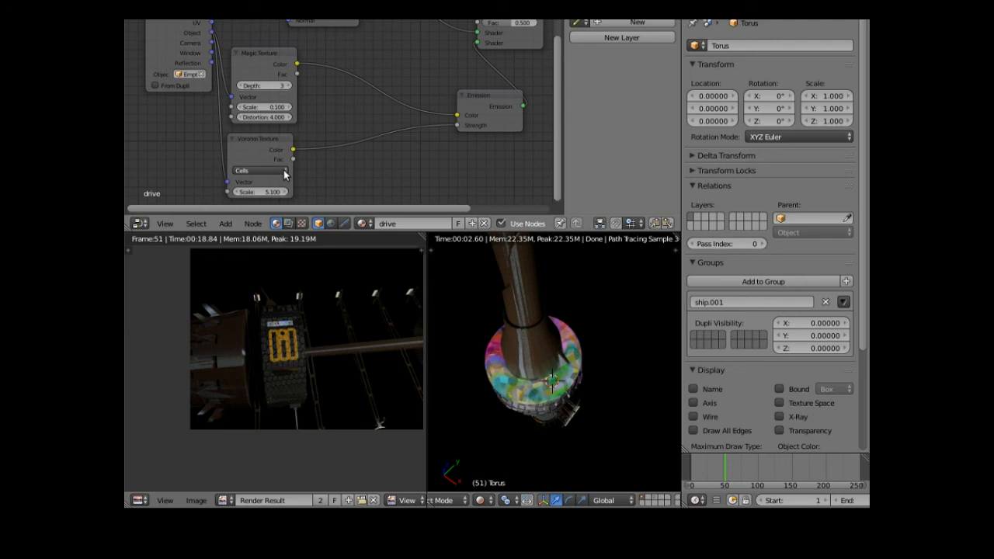
pyautogui.click(284, 172)
pyautogui.click(267, 162)
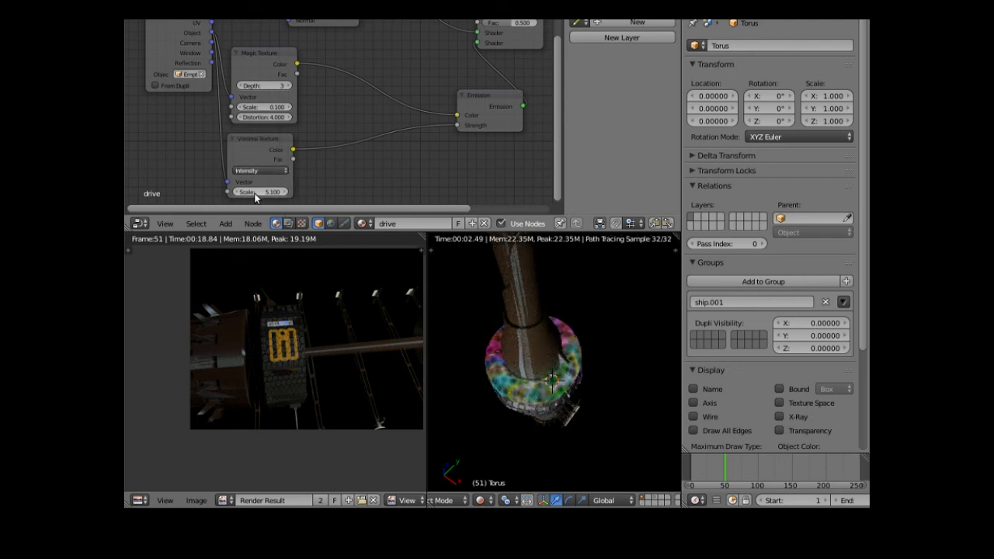
# Set the Voronoi Texture's scale to 2.400 and save the file.
pyautogui.moveTo(250, 193)
pyautogui.mouseDown()
pyautogui.moveTo(275, 192)
pyautogui.moveTo(264, 192)
pyautogui.mouseUp()
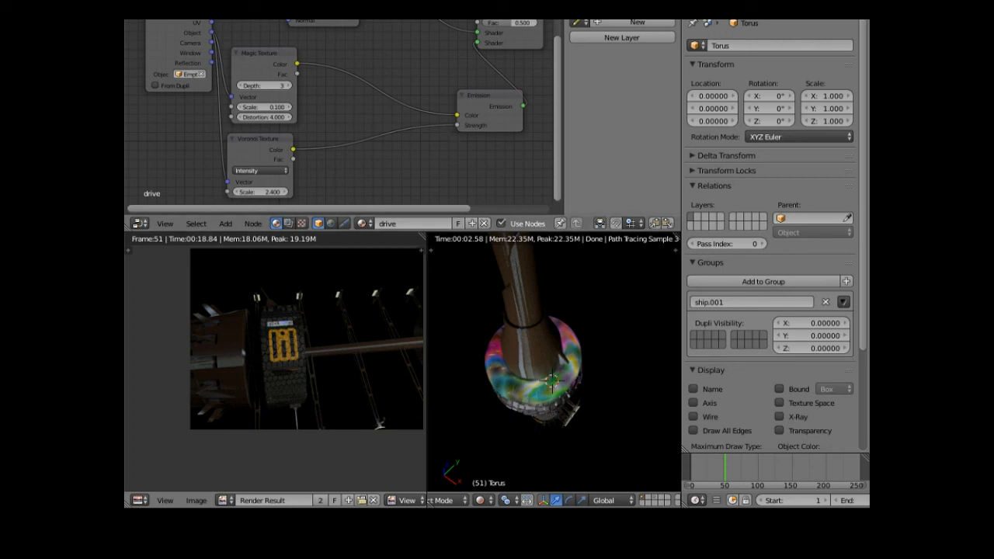
pyautogui.click(165, 17)
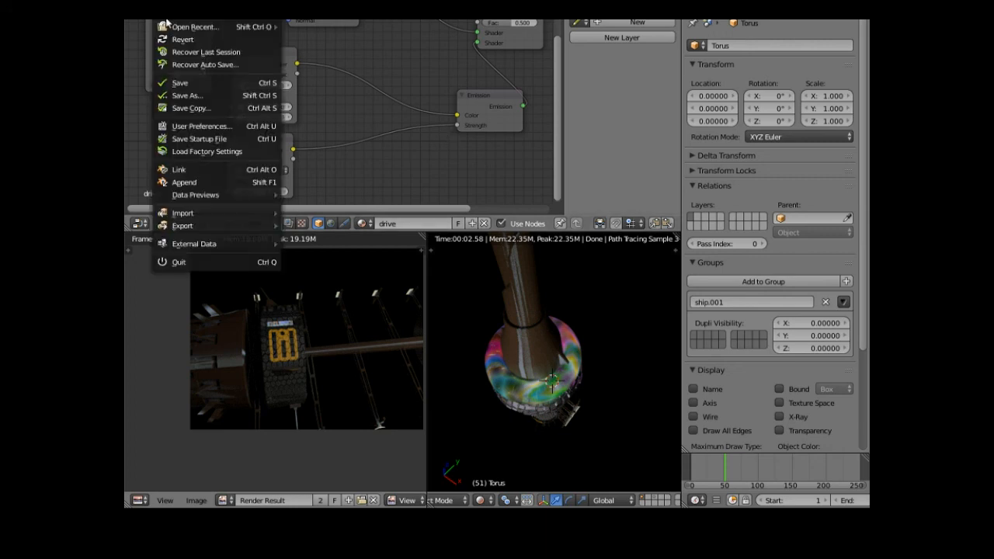
pyautogui.click(181, 83)
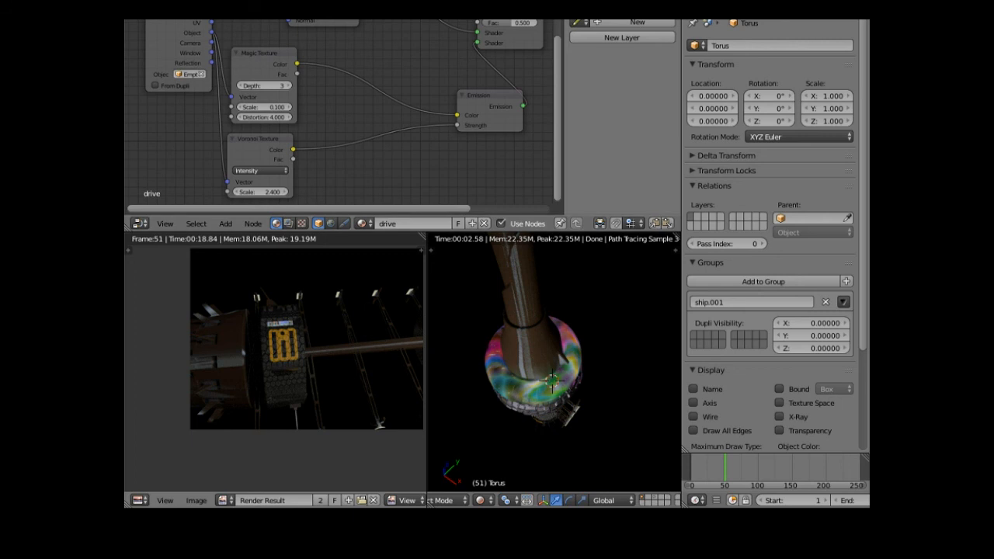
# In the Default screen layout, move the Empty about -0.59 in X, 0.30 in Y and -0.075 in Z to shift the ring's texture.
pyautogui.click(291, 17)
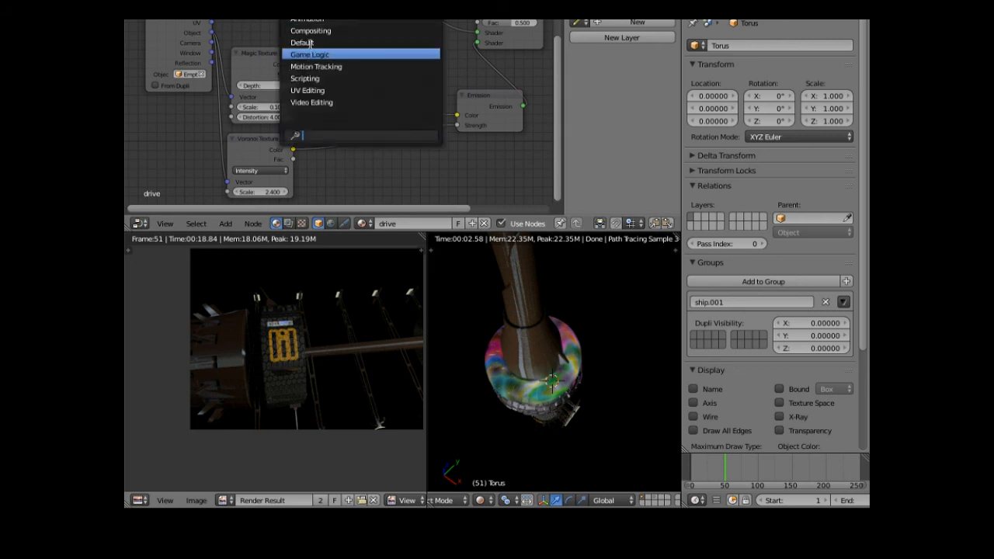
pyautogui.click(310, 42)
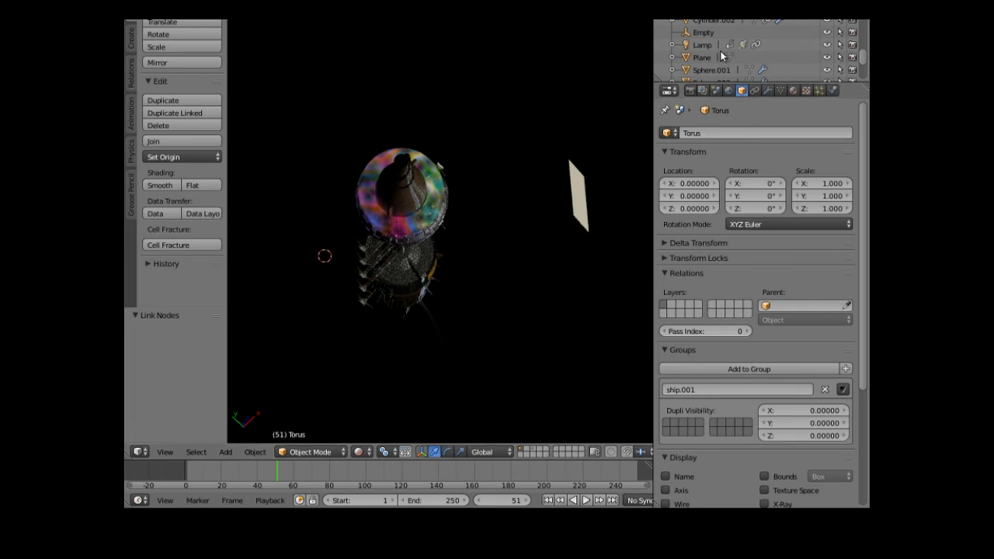
pyautogui.click(705, 34)
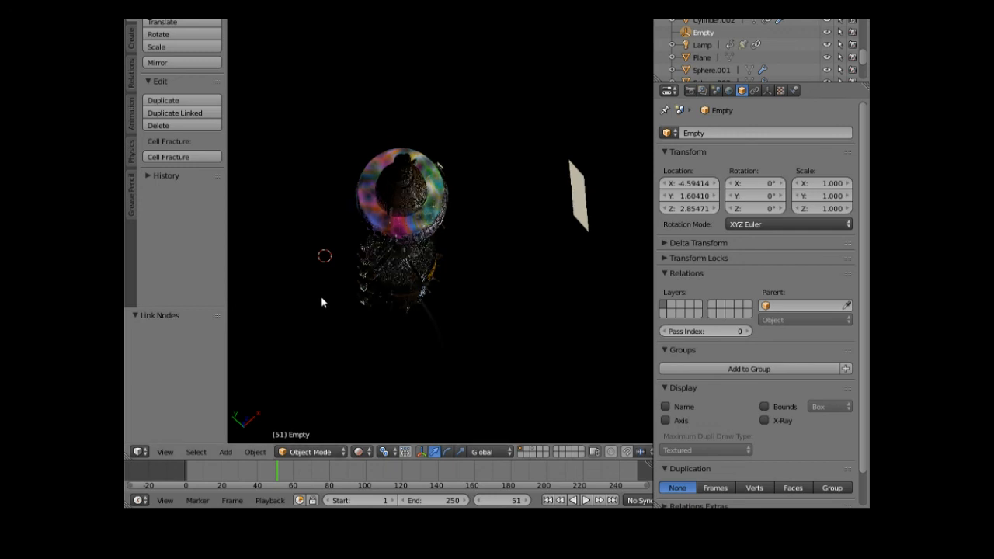
pyautogui.press('g')
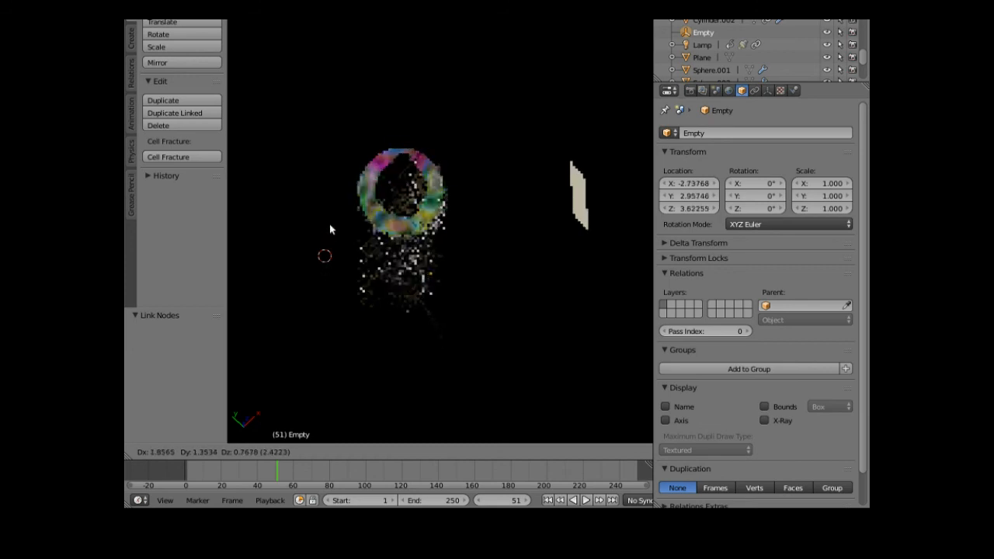
pyautogui.click(303, 309)
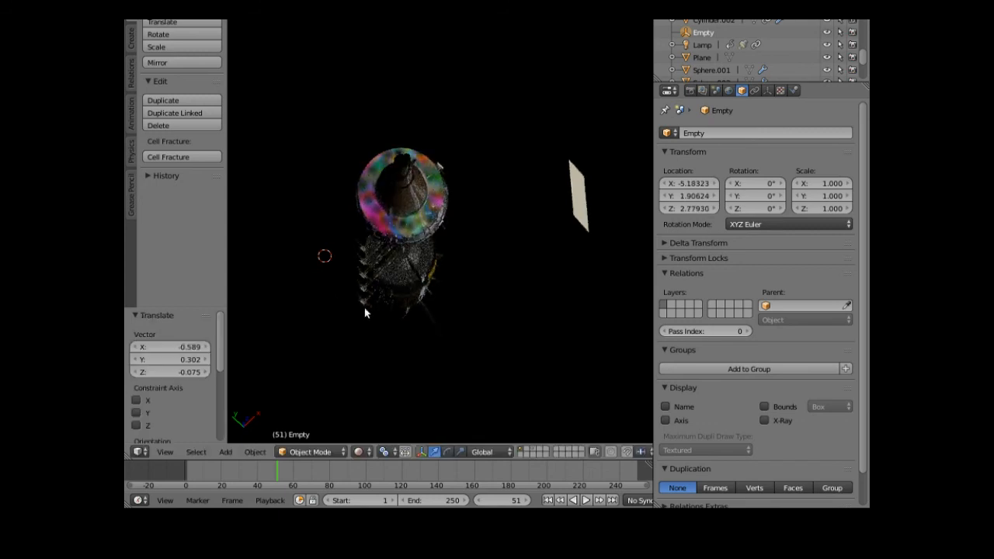
pyautogui.moveTo(402, 328); pyautogui.dragTo(388, 292, button='middle')
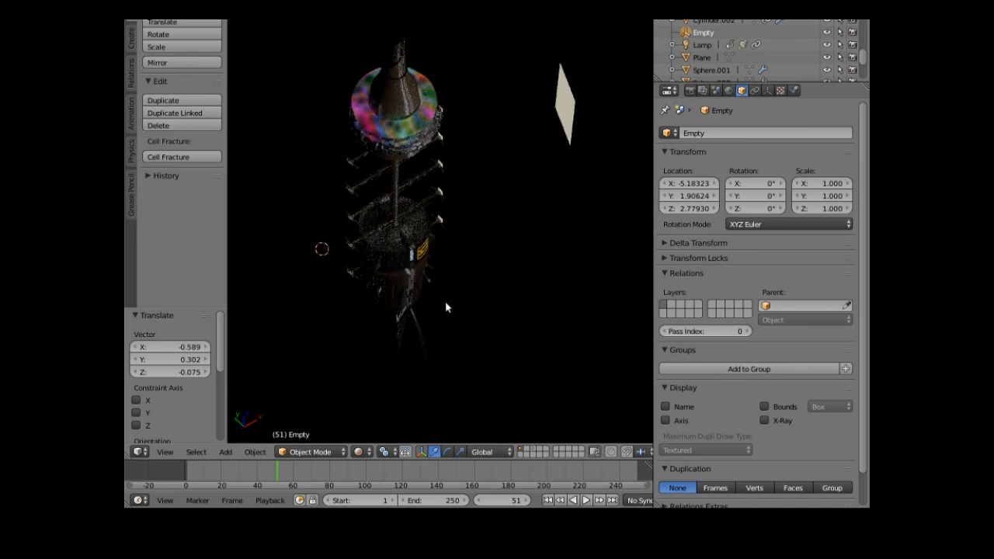